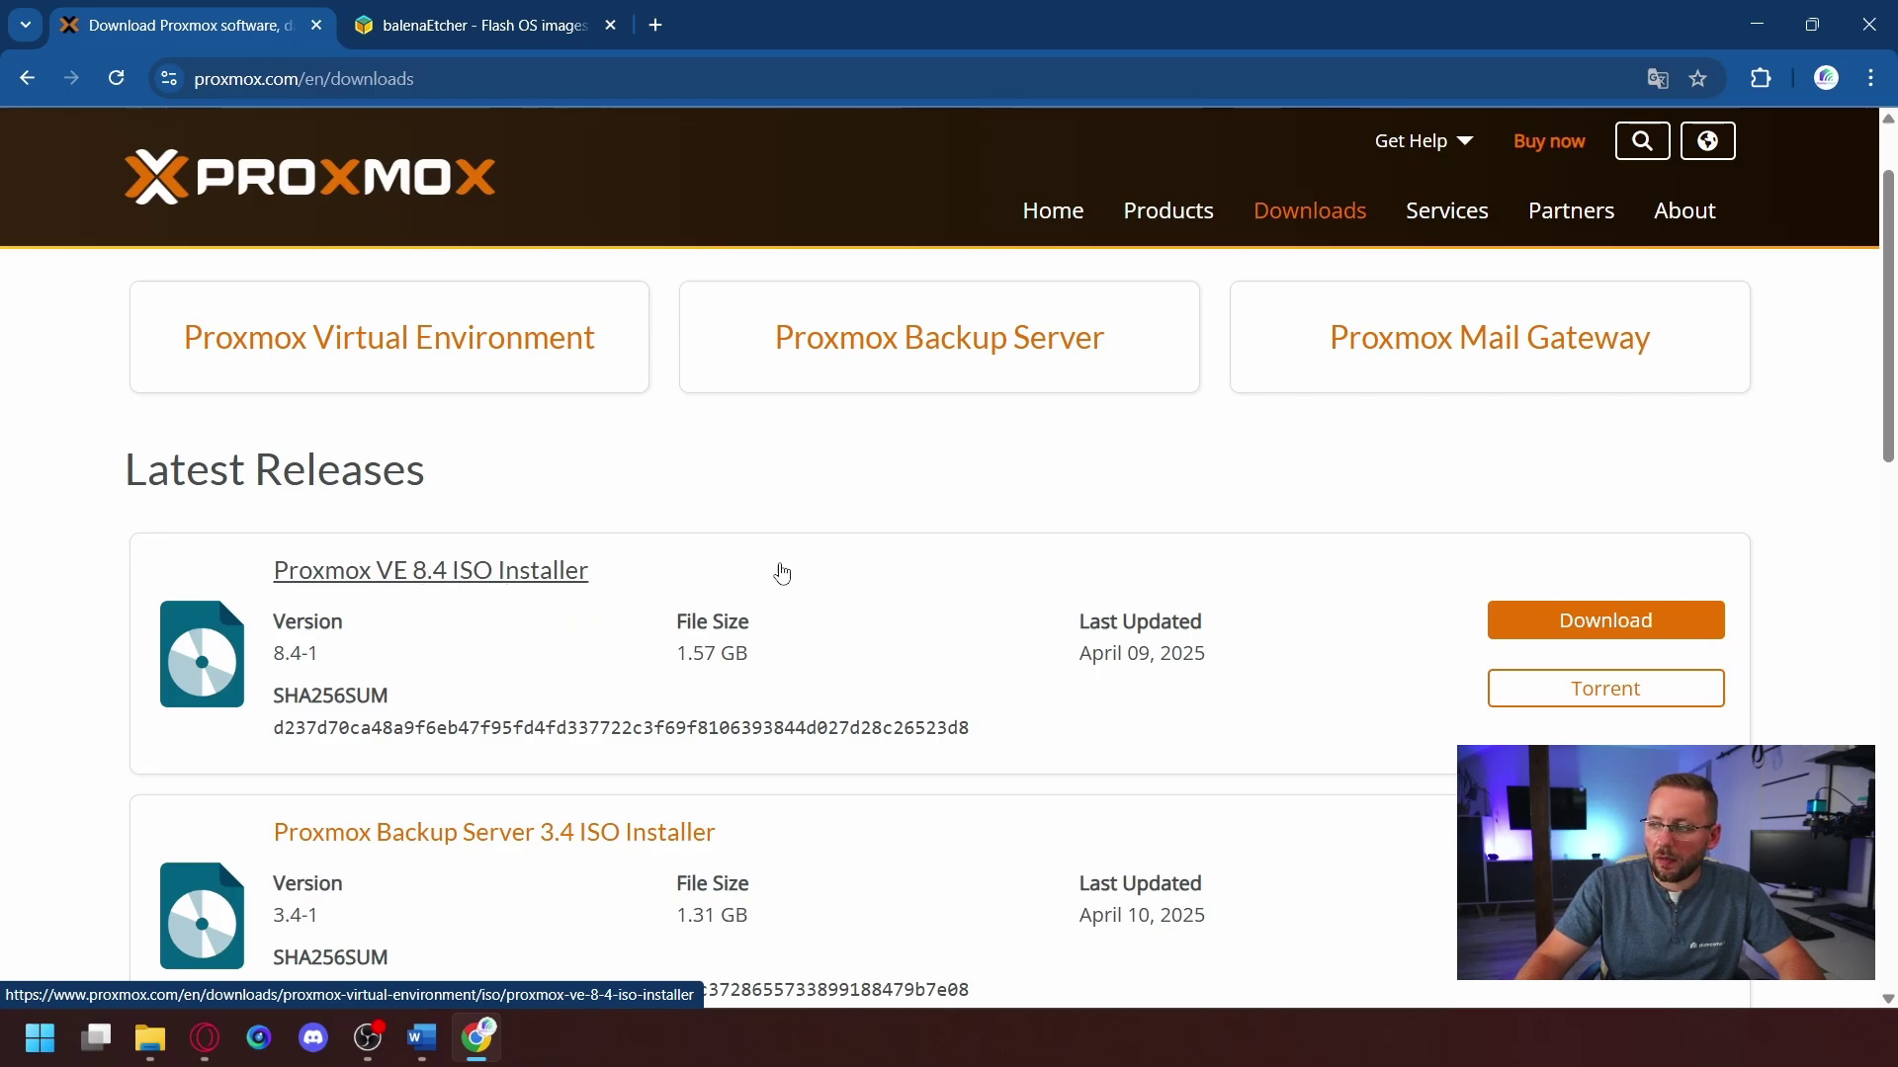
- Download the Proxmox VE 8.4 ISO installer, then go to the balenaEtcher site
click(1594, 623)
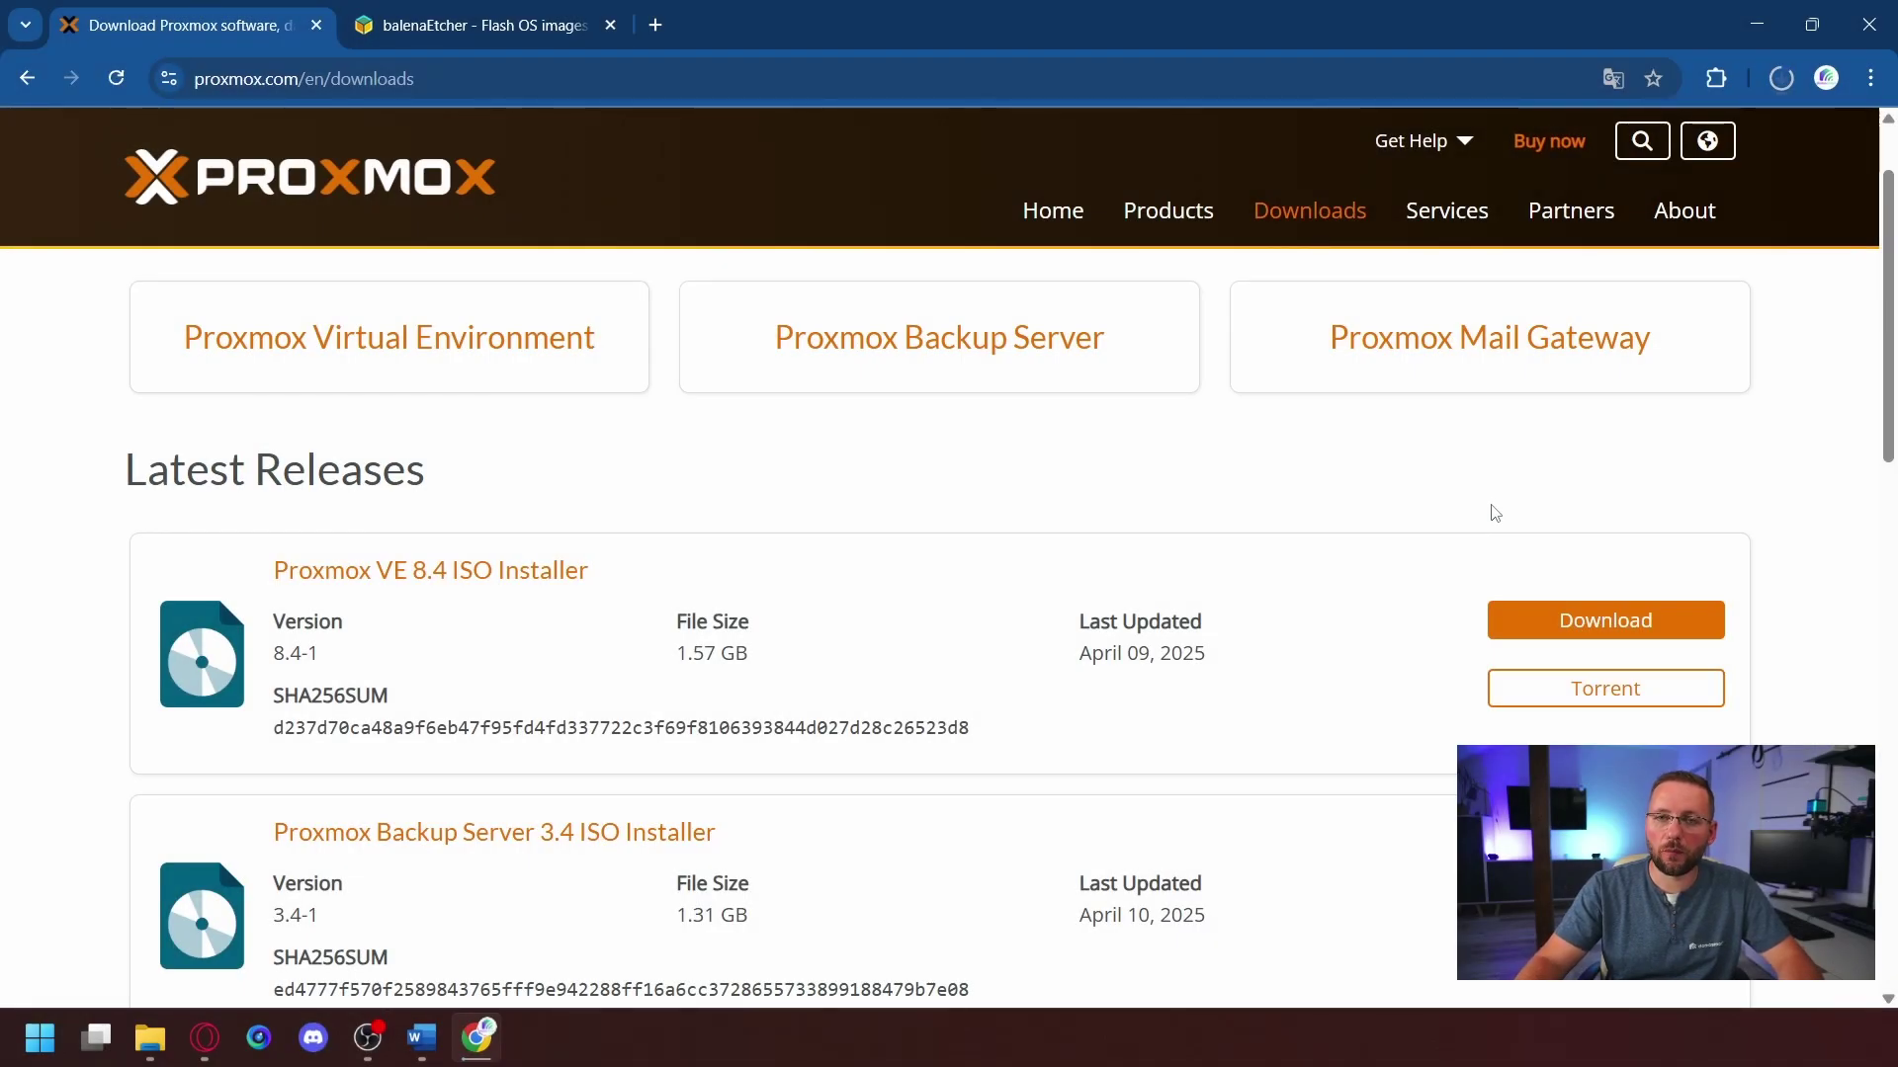
click(442, 30)
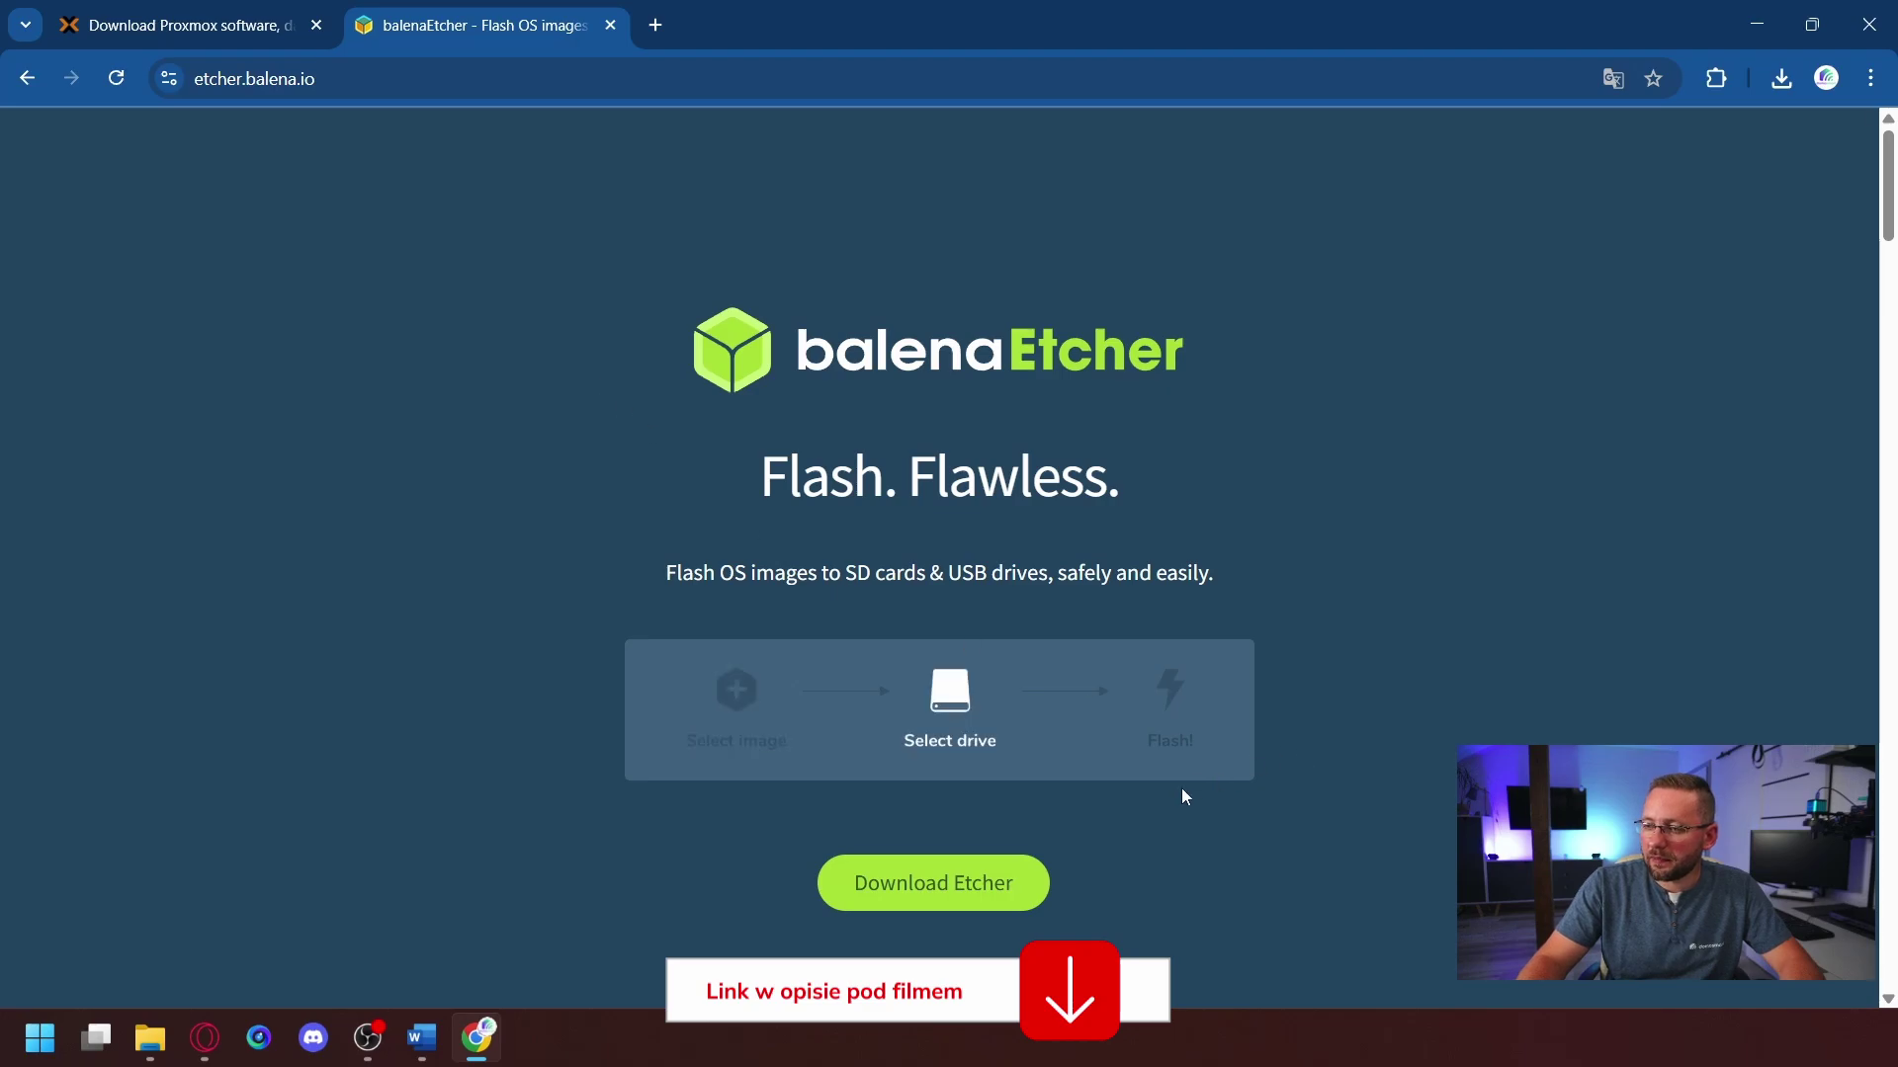
- Download the Etcher 2.1.2 installer for Windows (x86|x64) from the balenaEtcher site
click(915, 894)
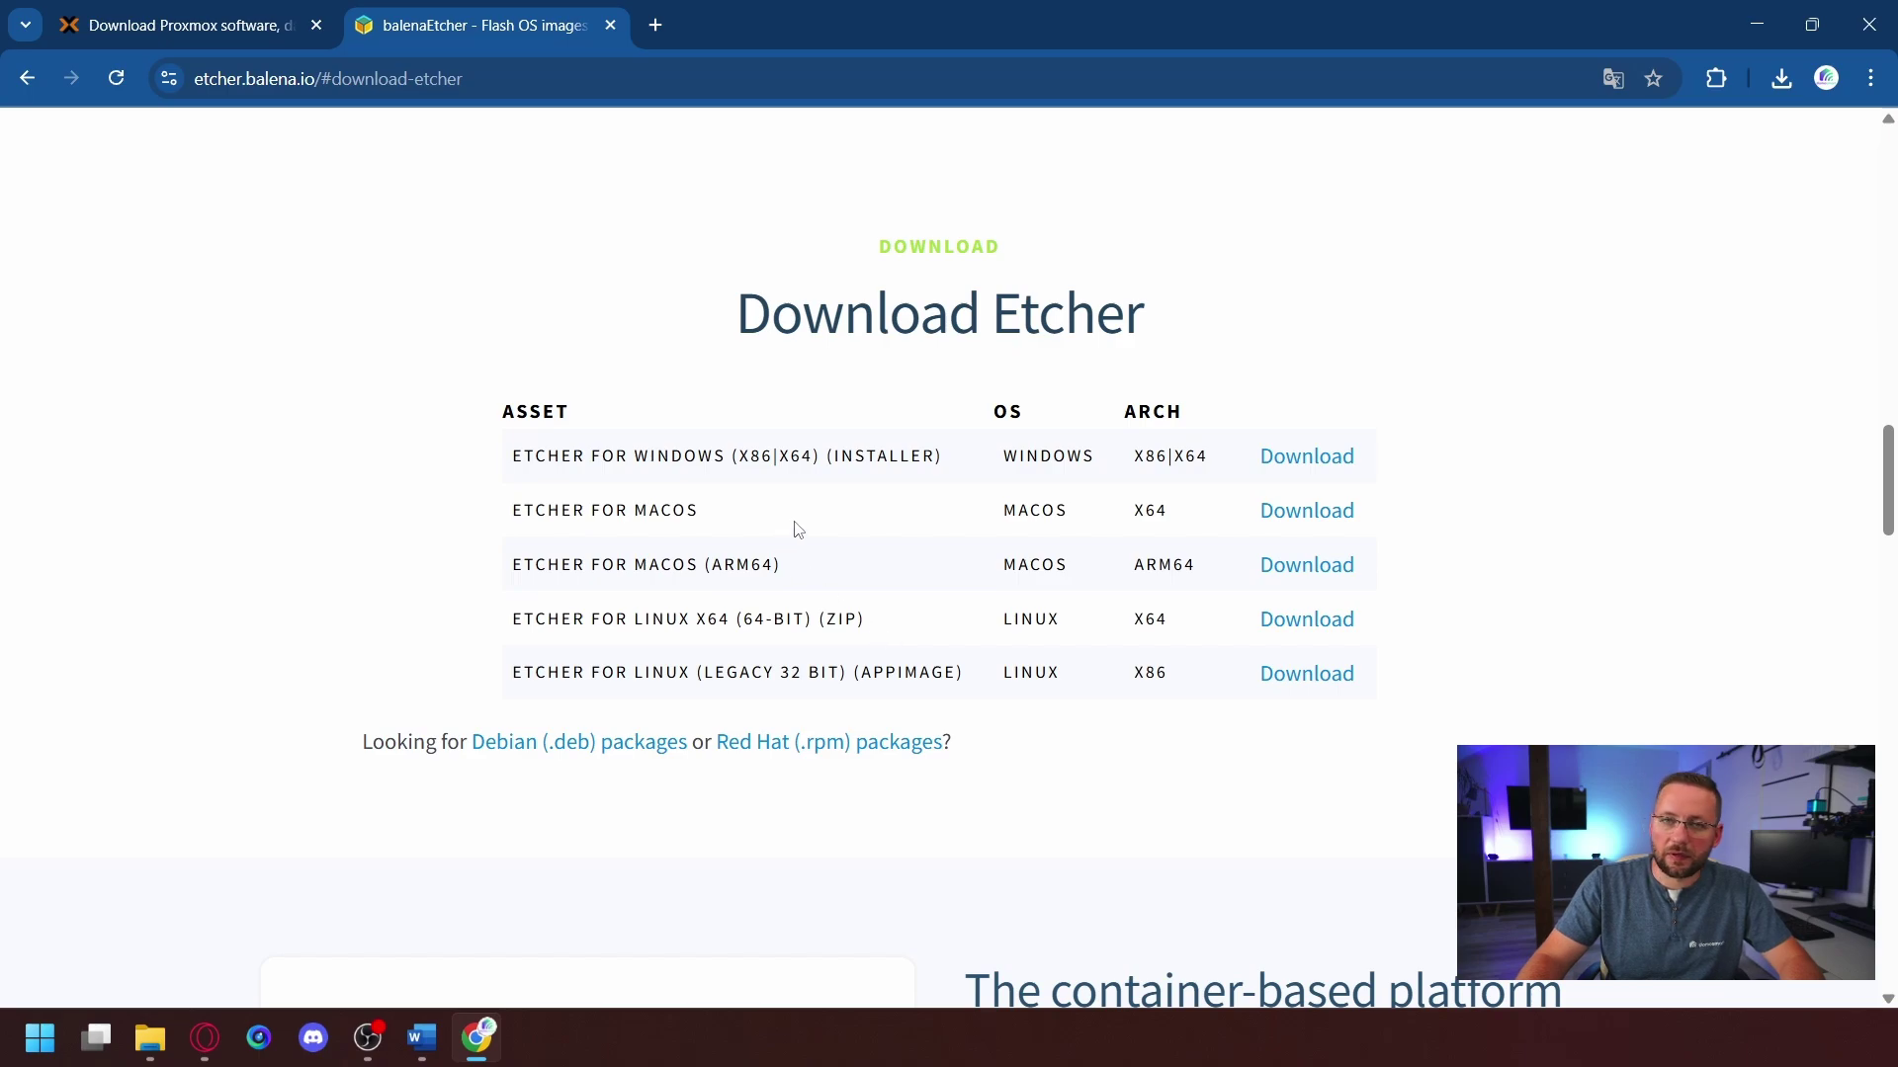
drag(731, 456, 896, 458)
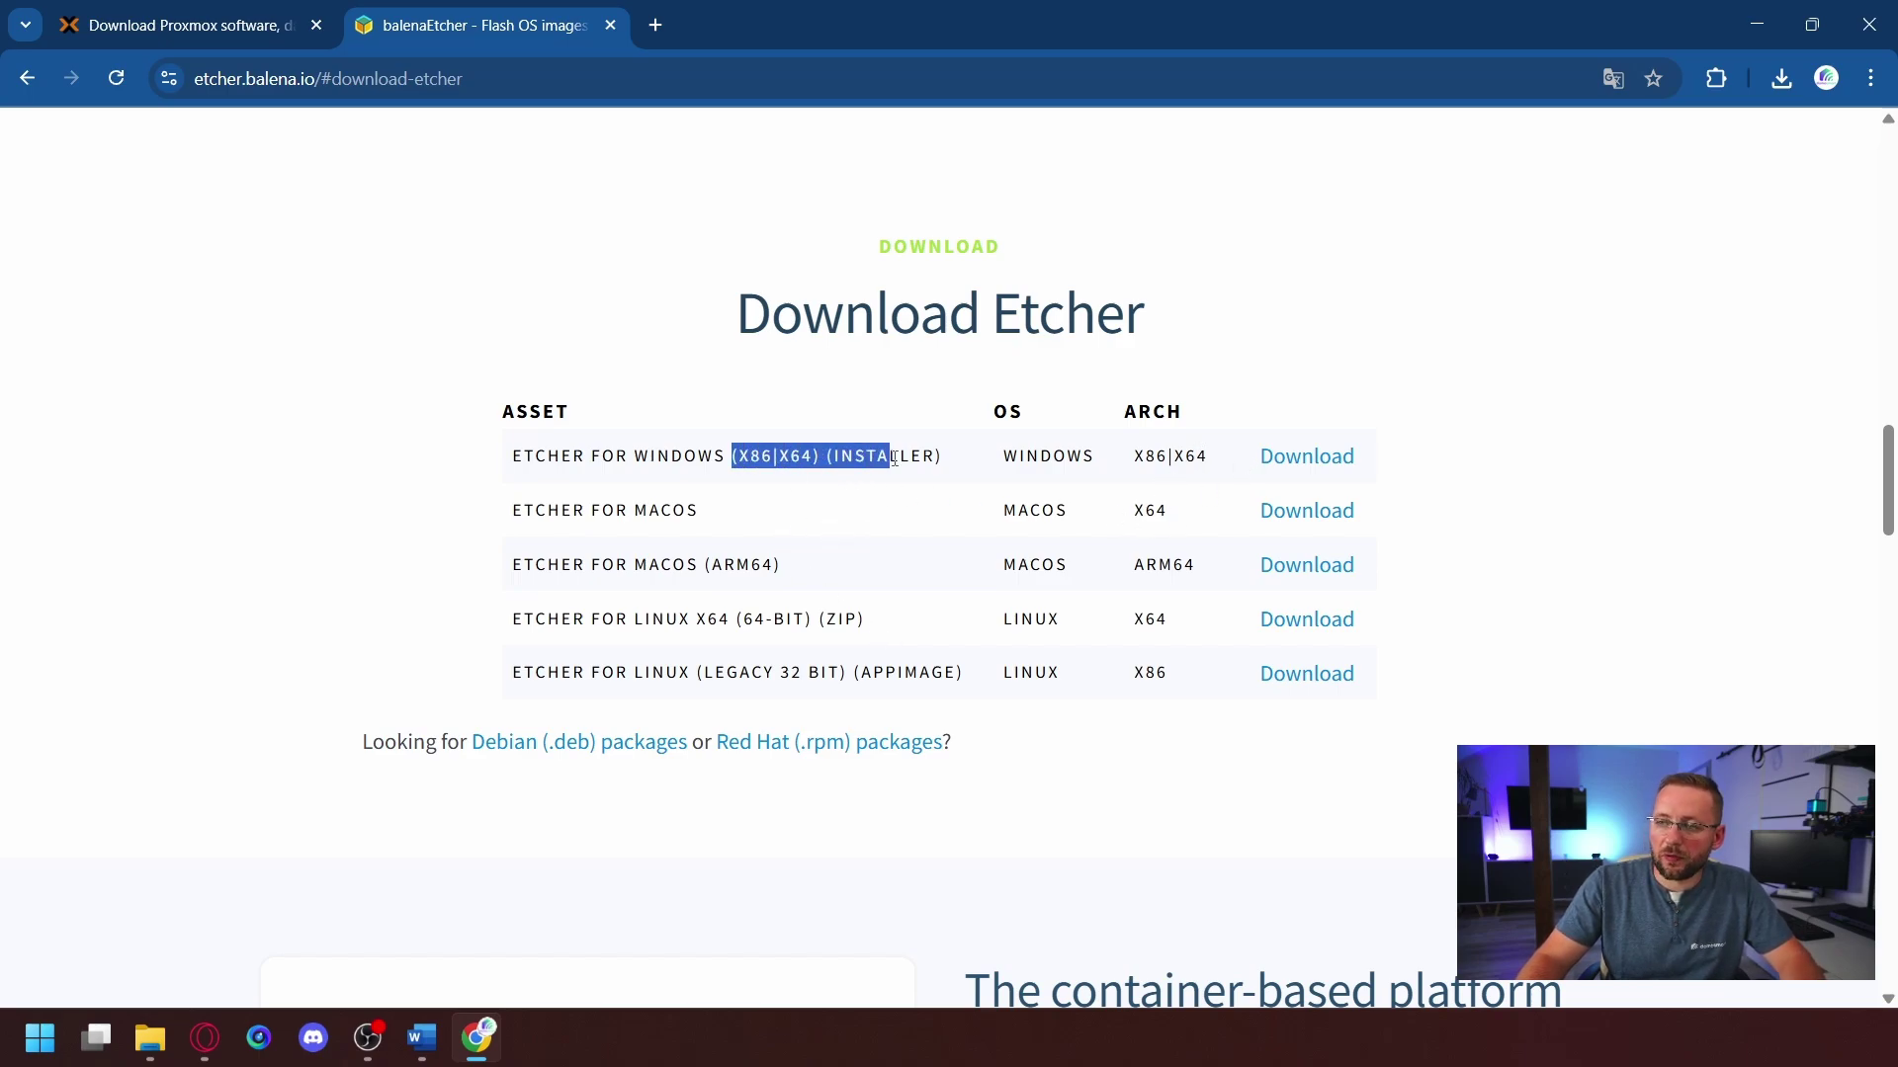
click(901, 457)
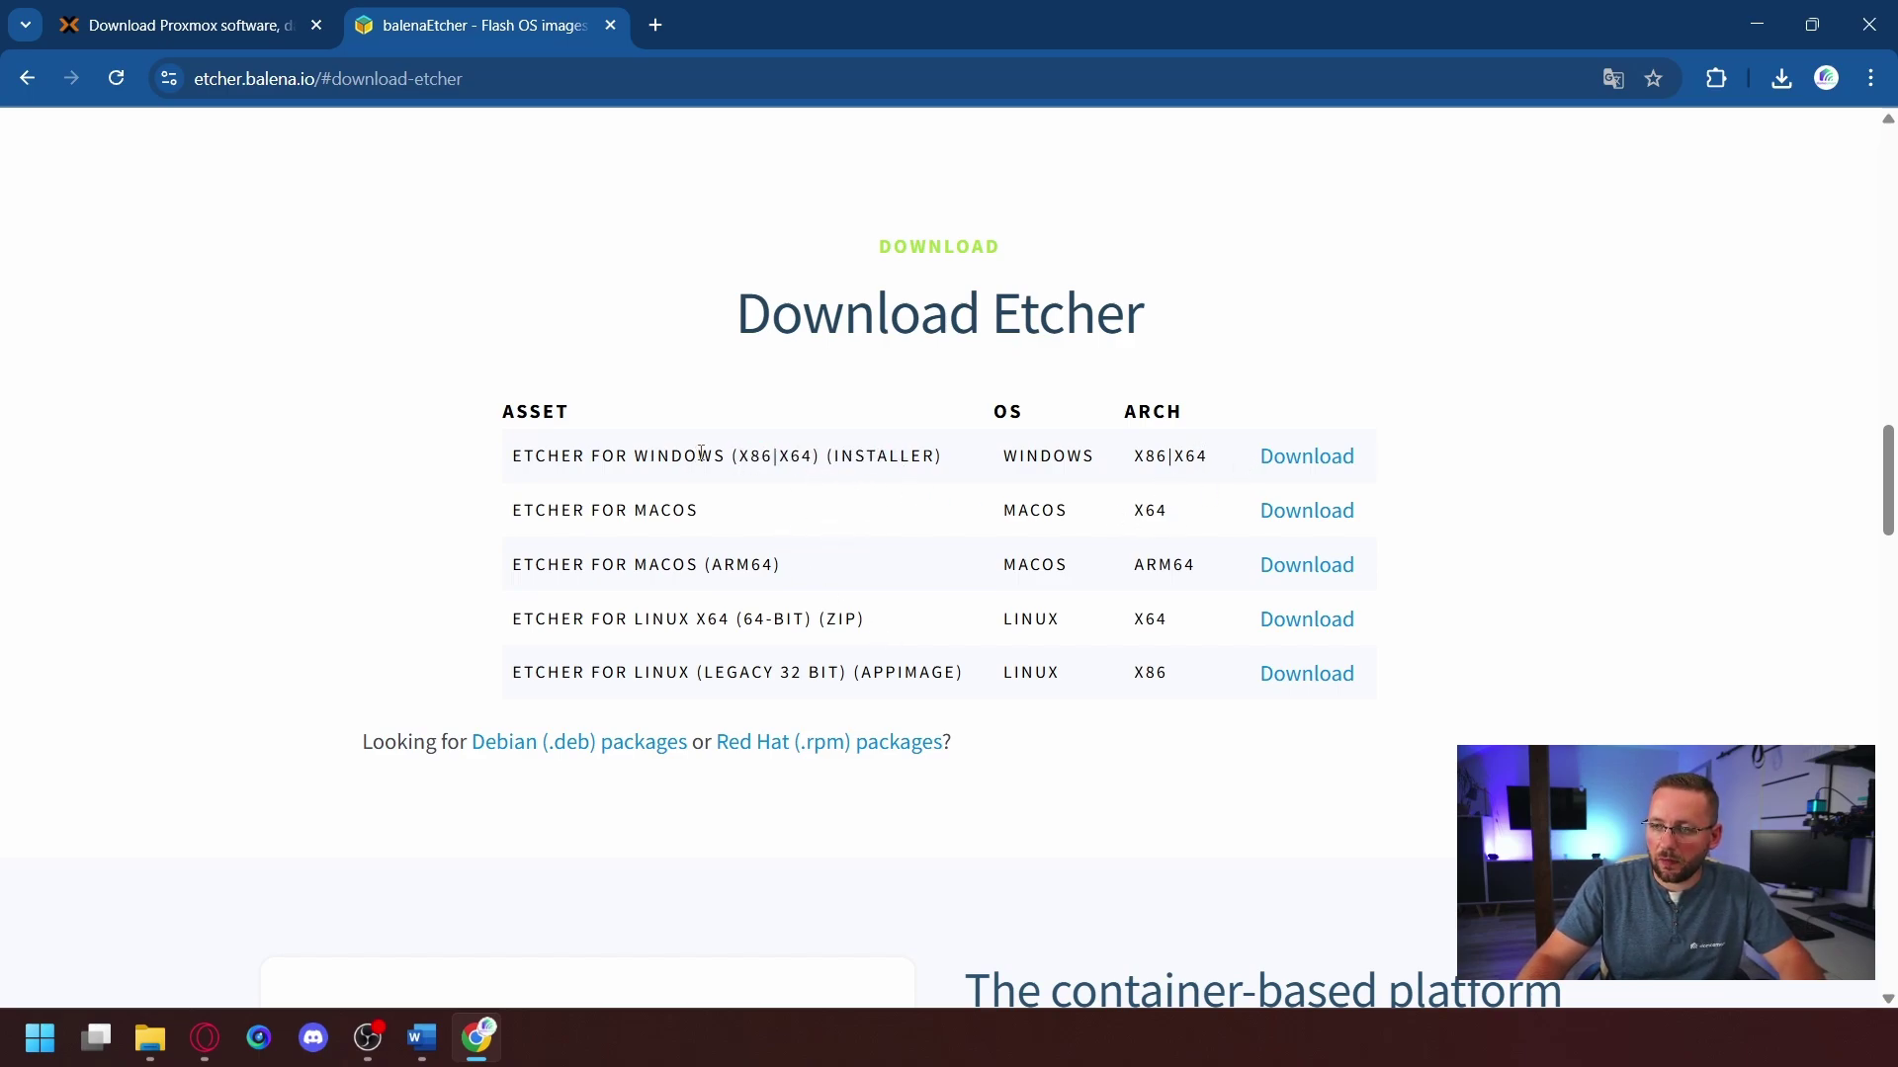
click(1285, 459)
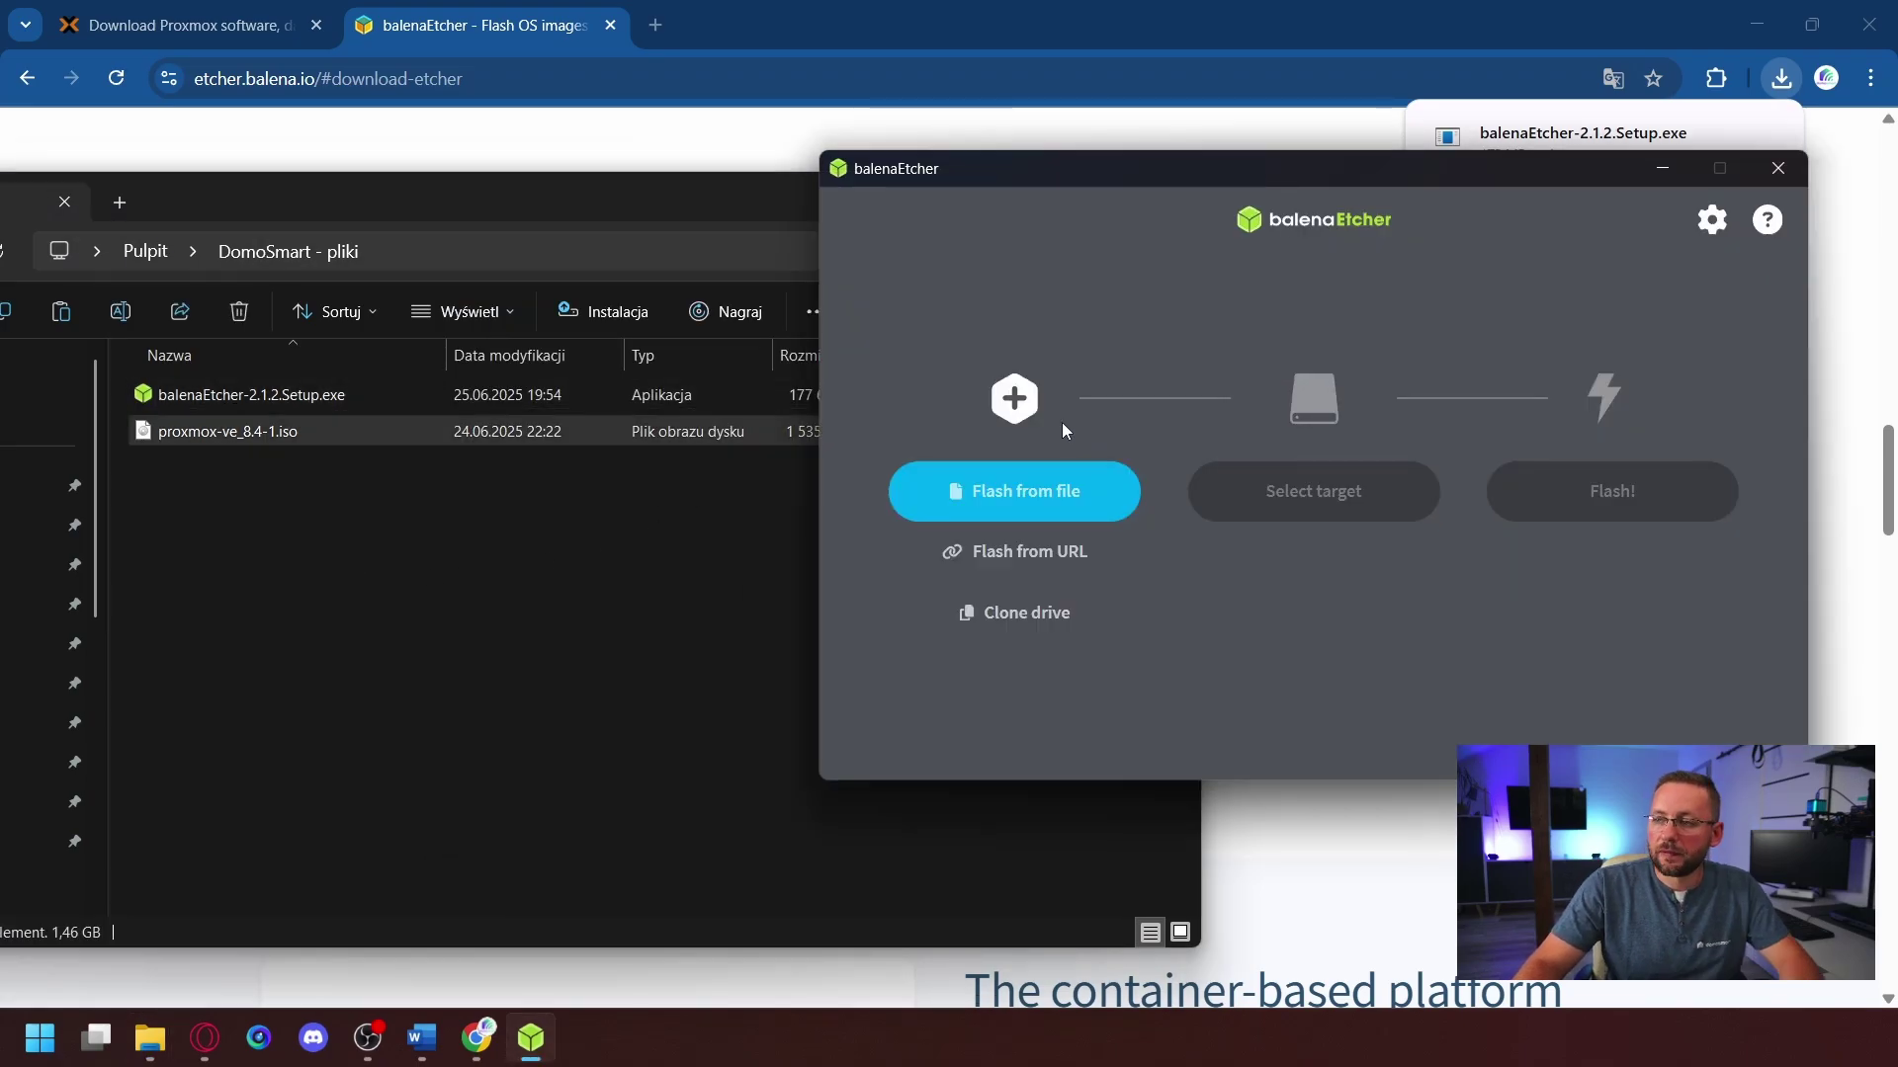
- Load proxmox-ve_8.4-1.iso in Etcher, target the 32 GB USB disk, and start flashing
drag(1044, 186, 992, 194)
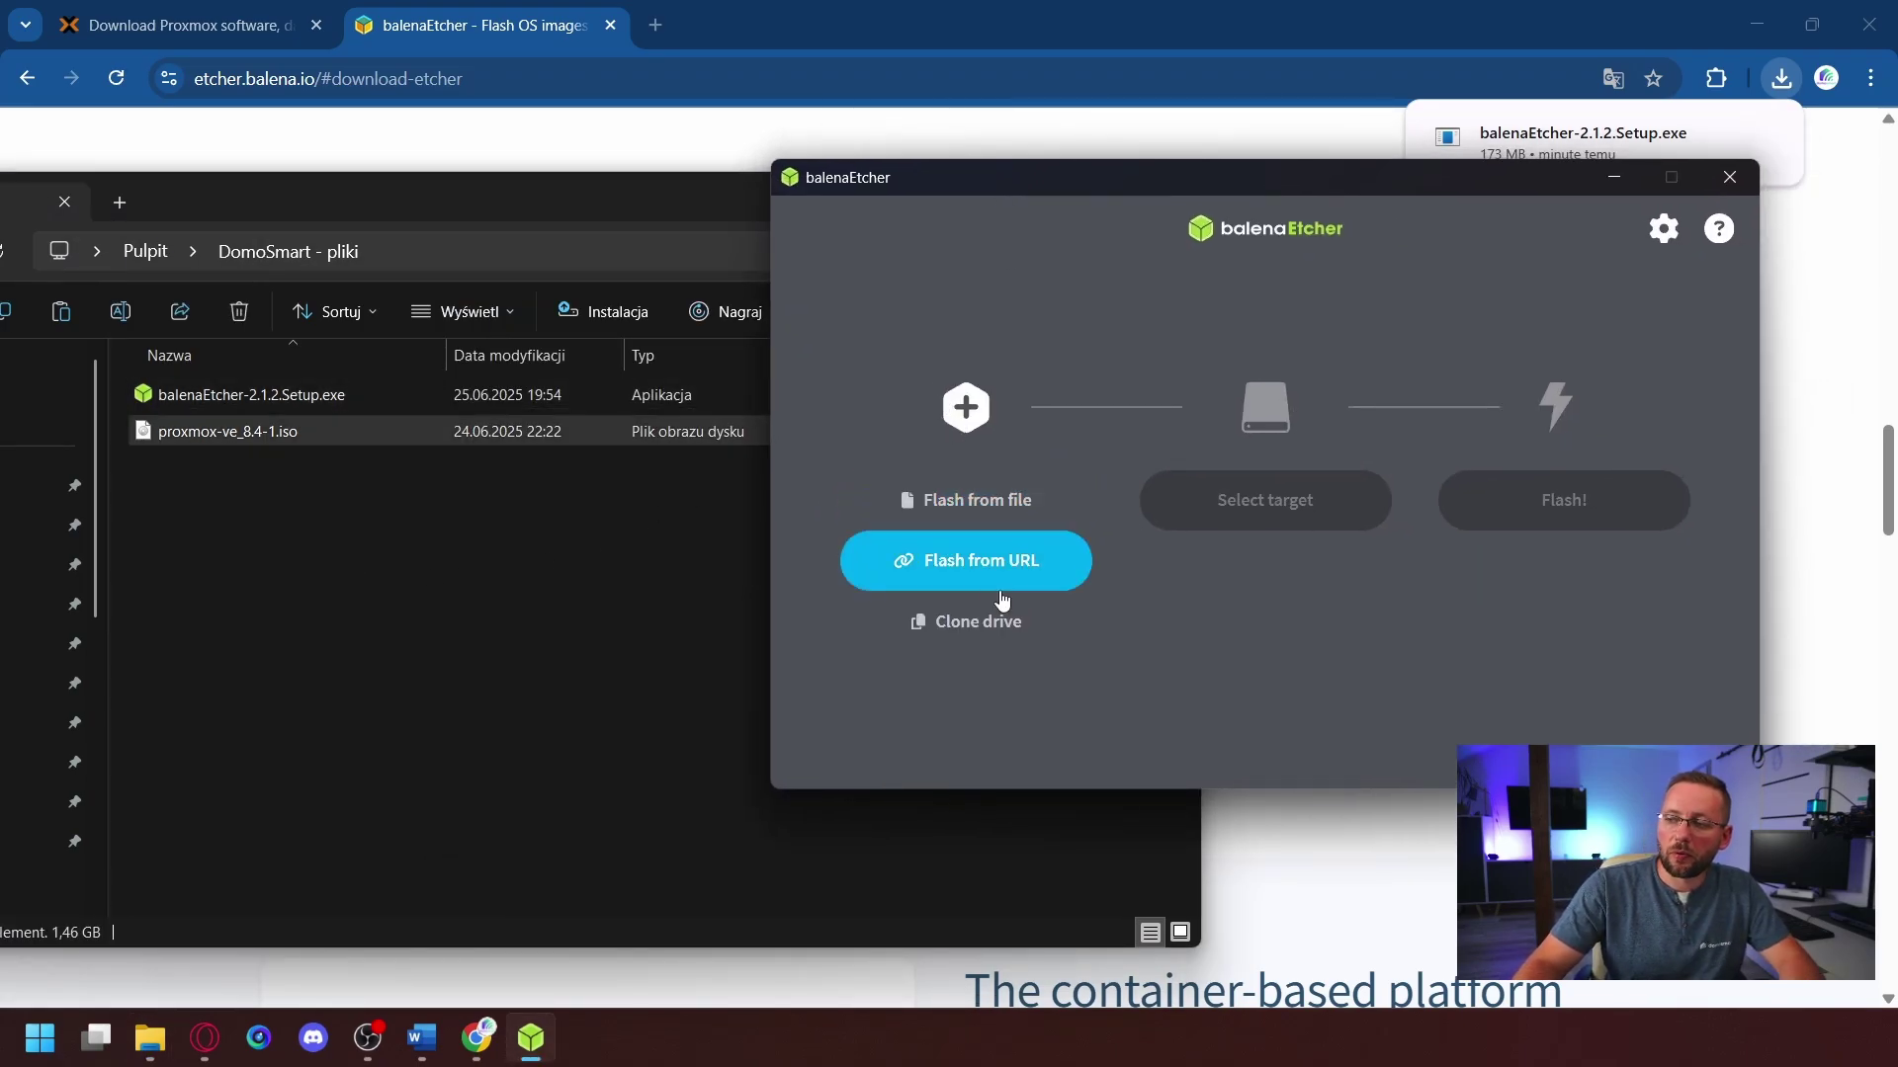
click(954, 507)
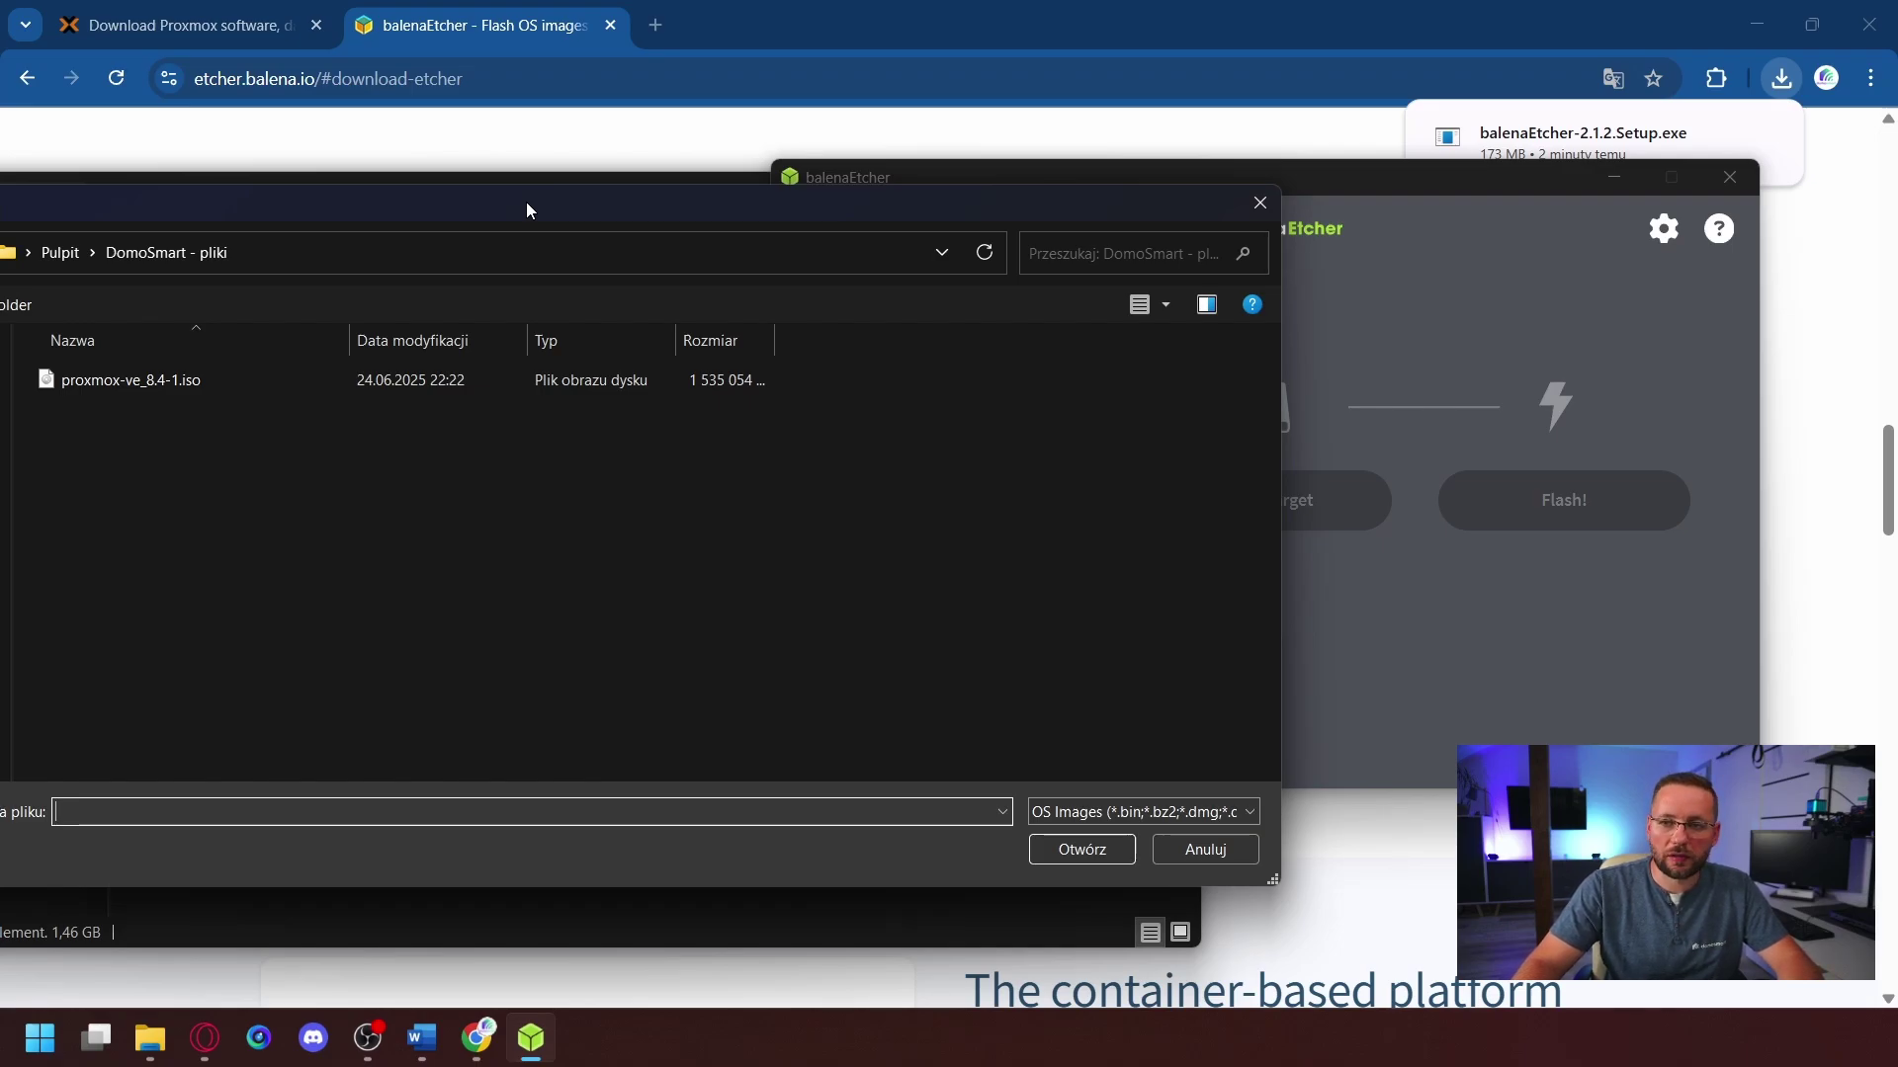
double_click(306, 381)
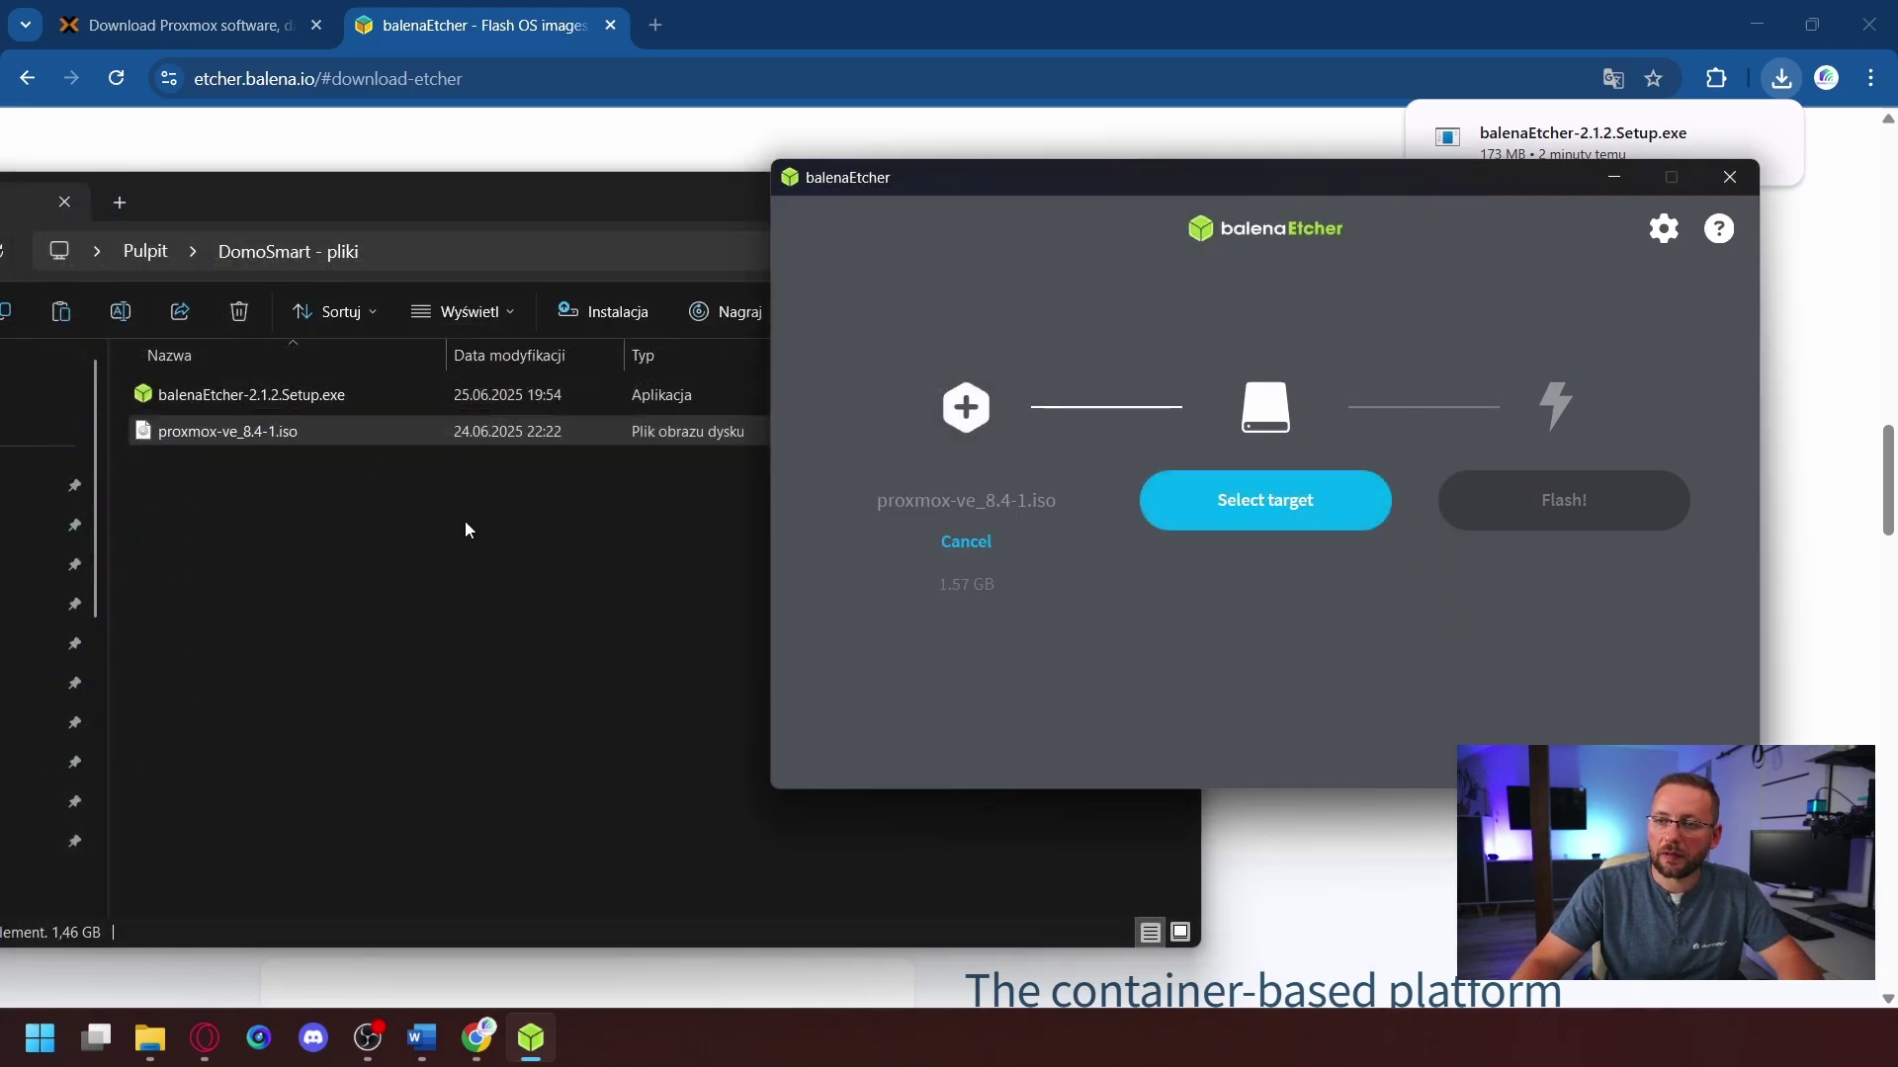
click(1270, 505)
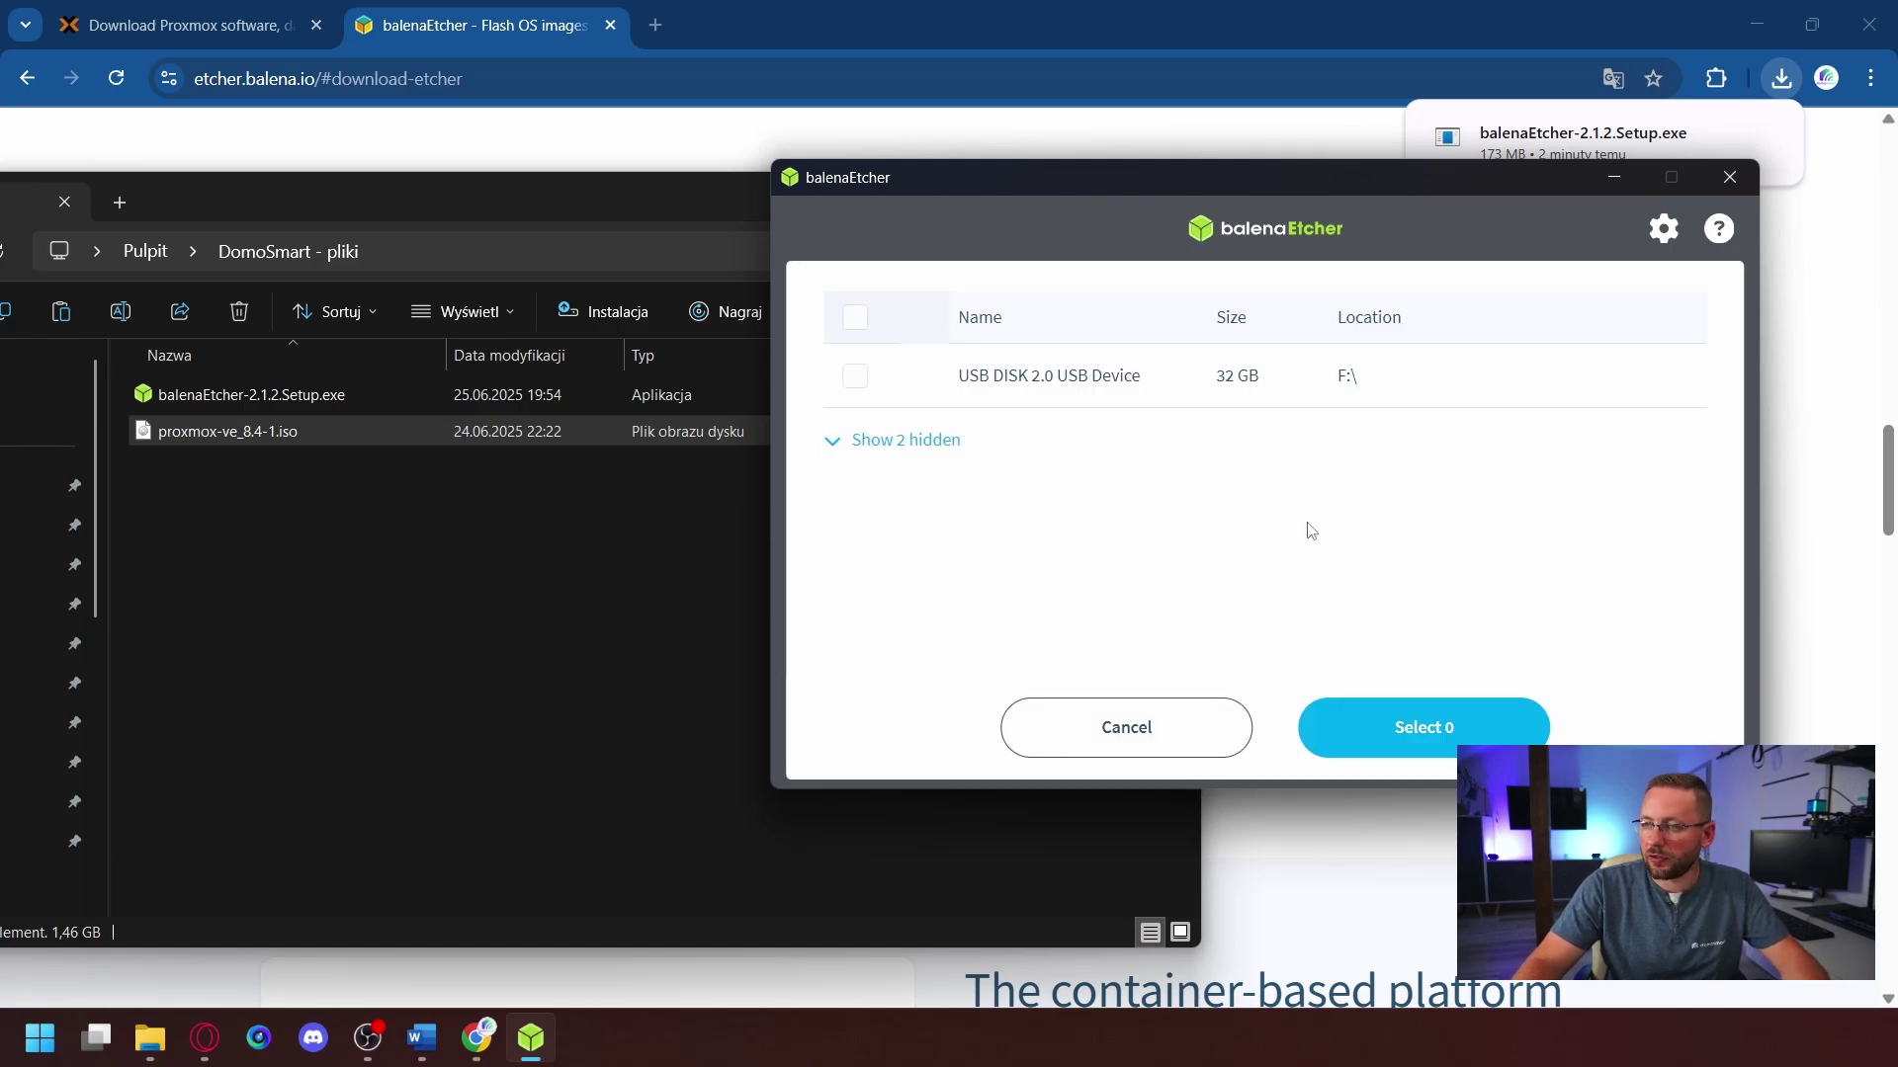
click(855, 380)
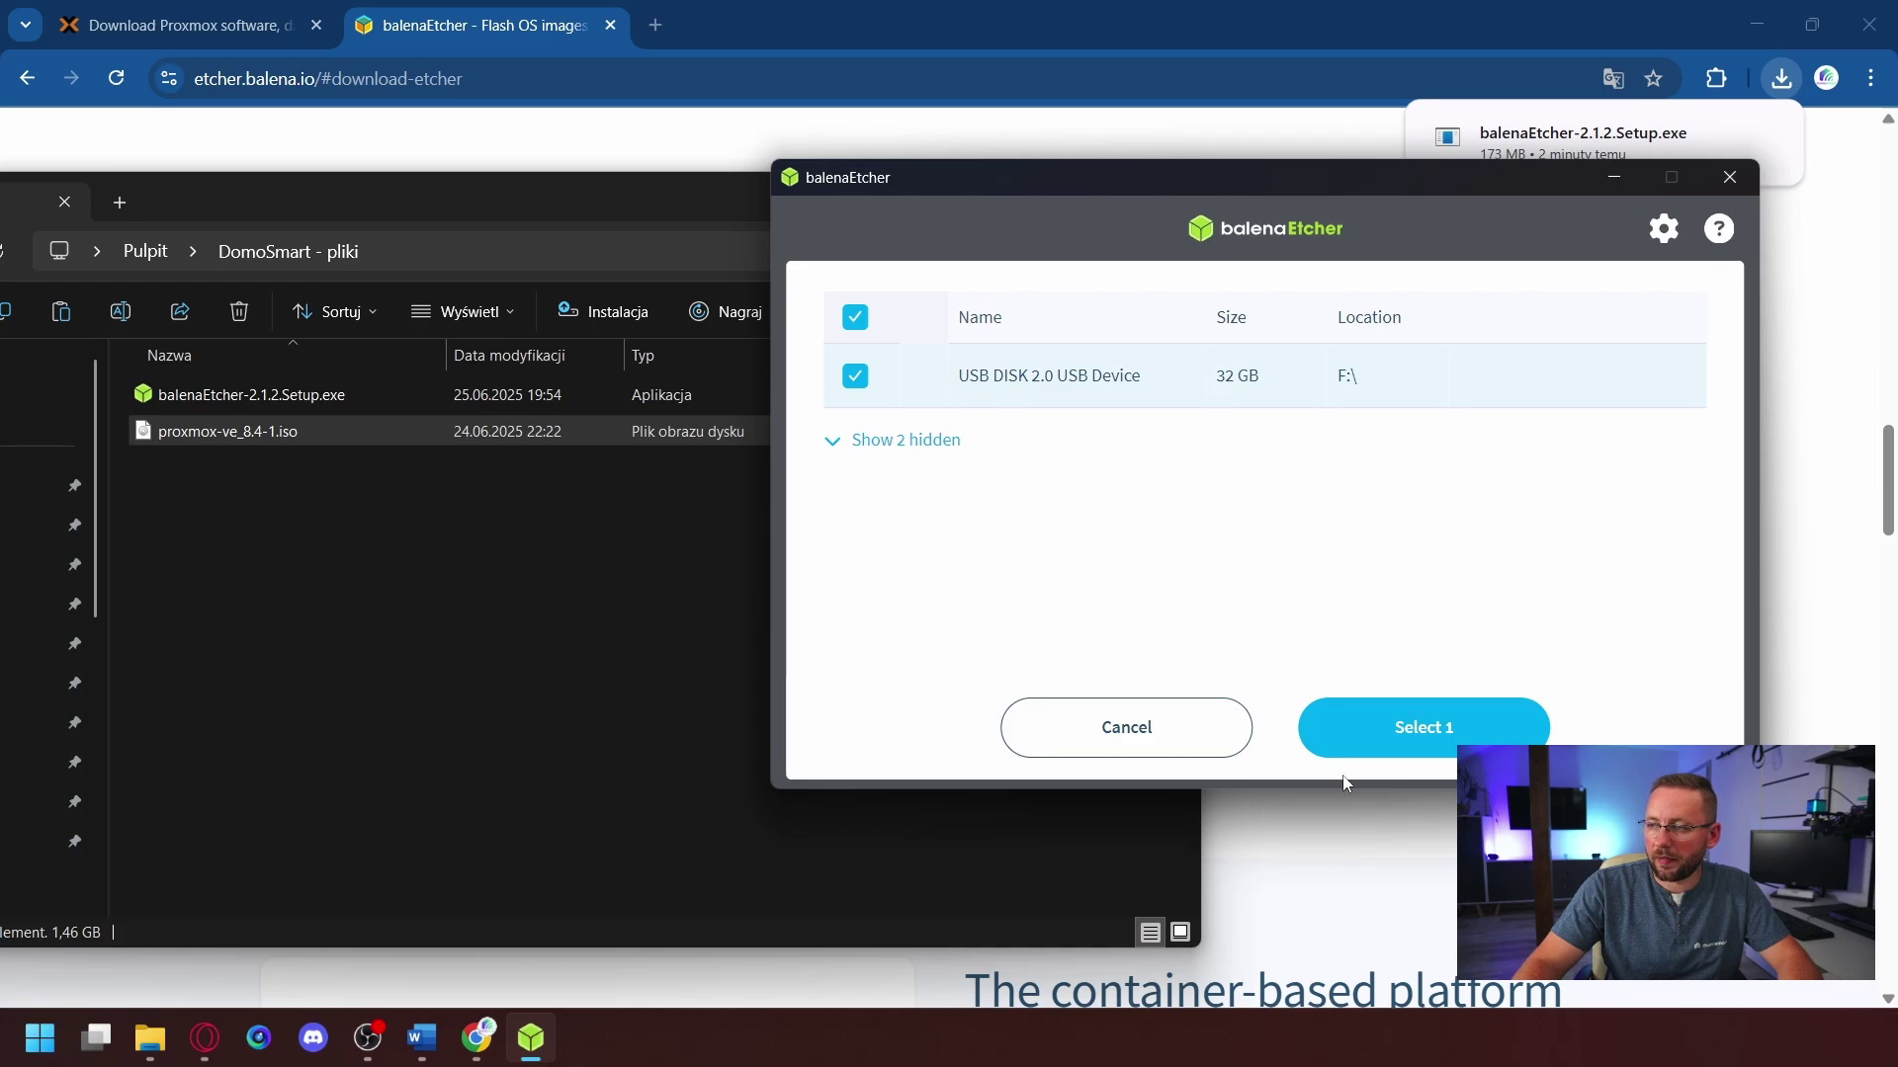
click(1399, 744)
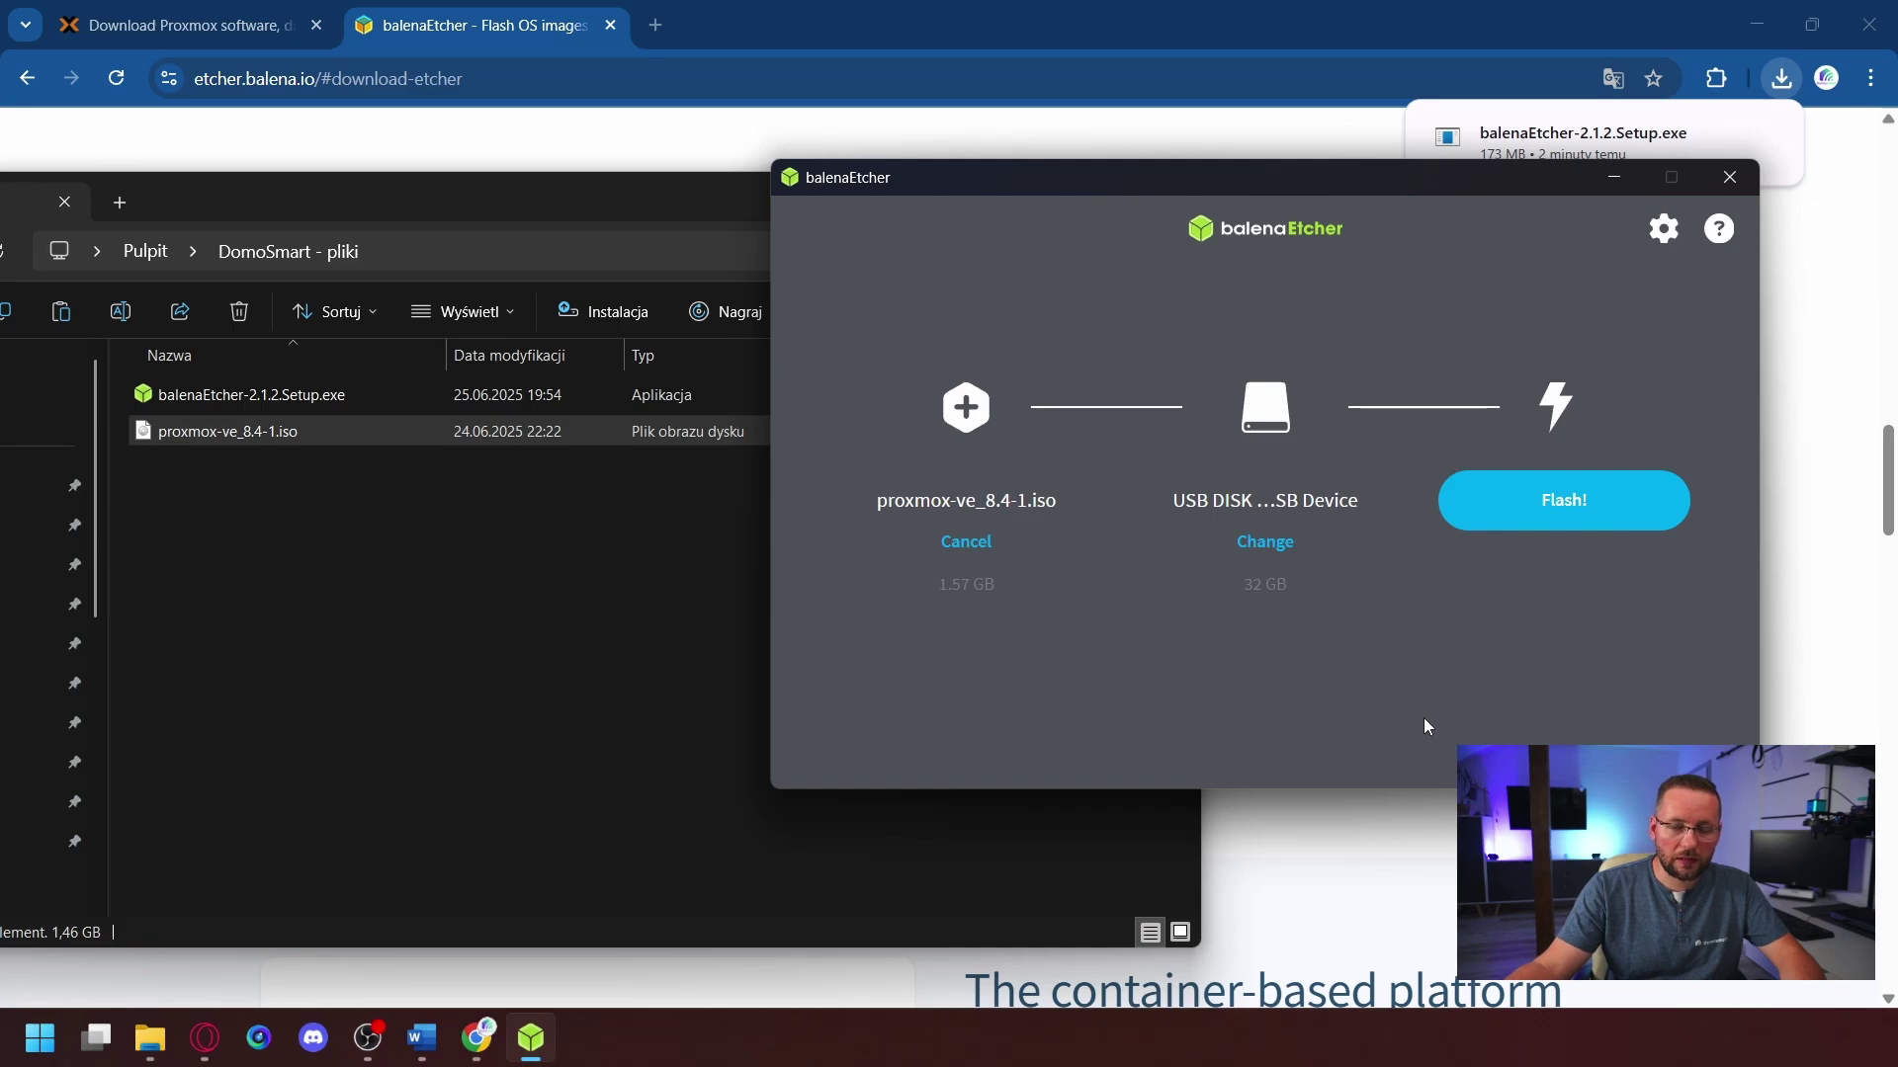
click(1542, 506)
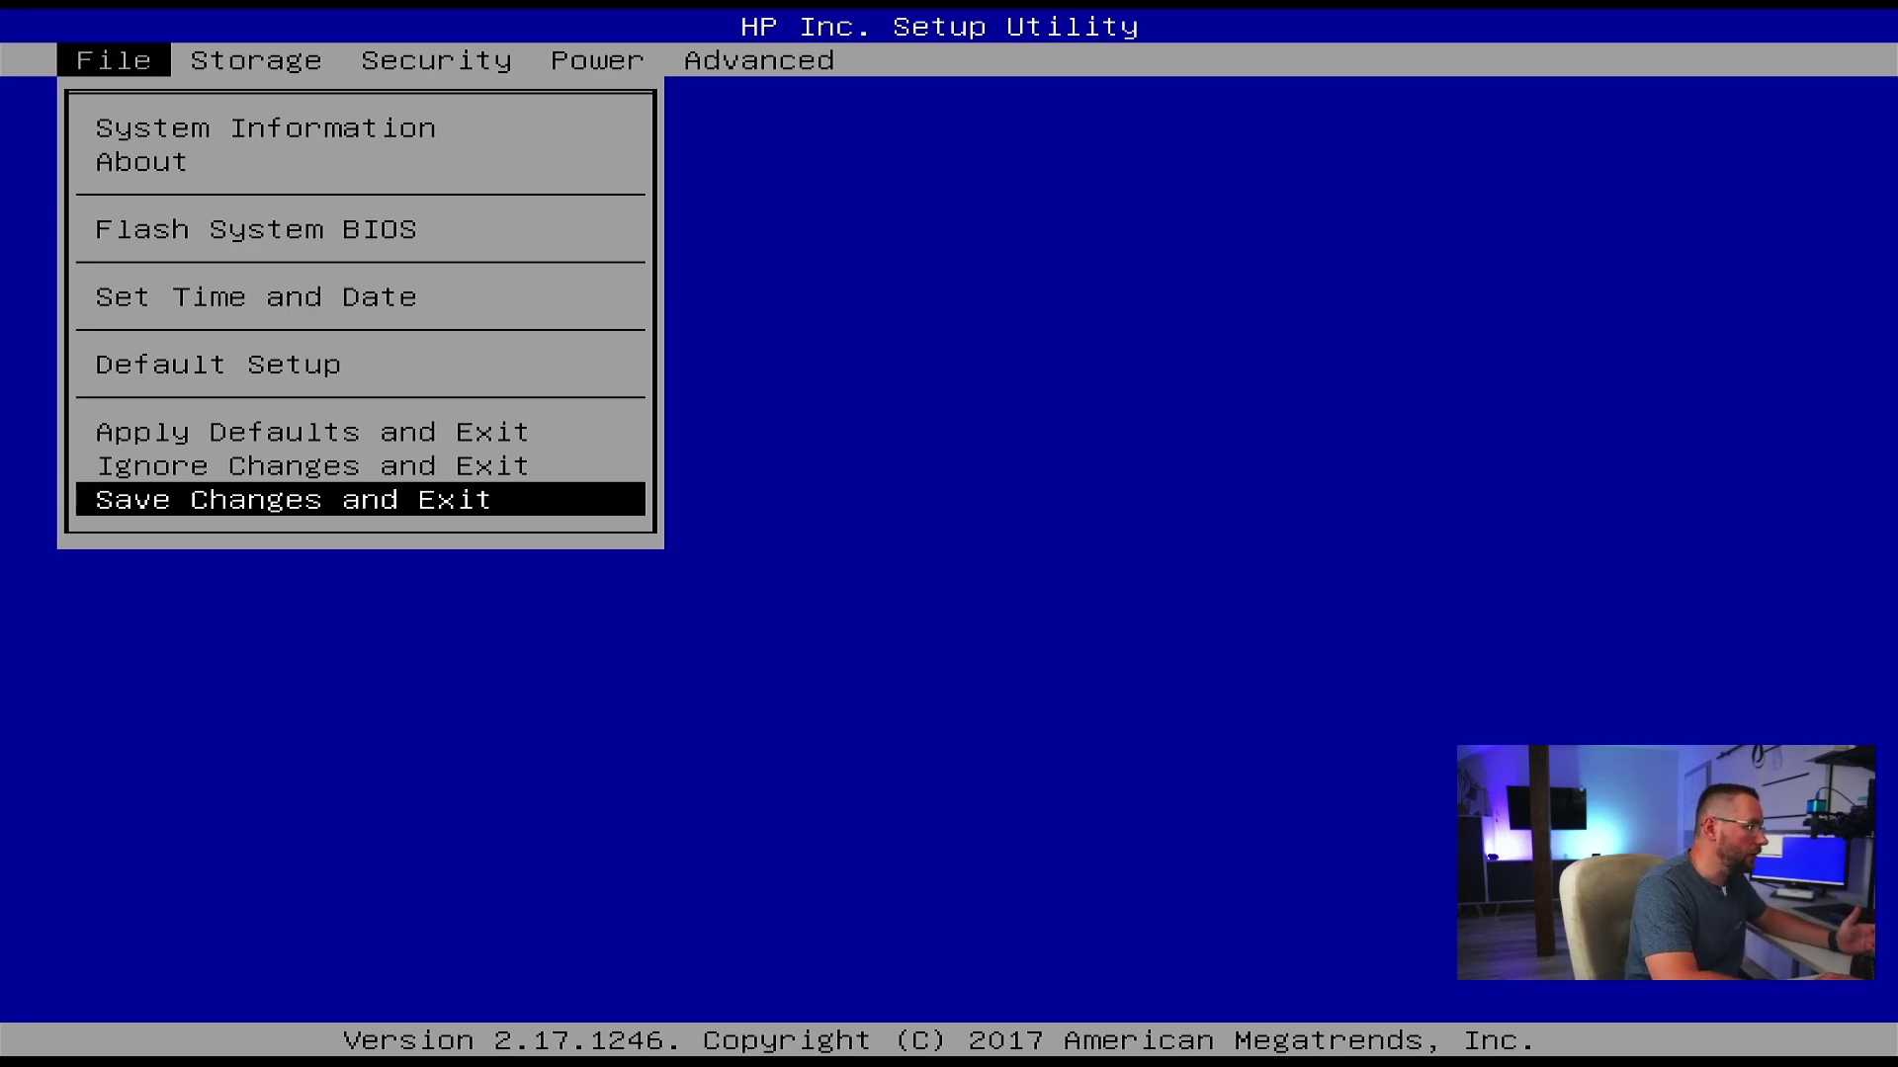
- Go to the BIOS Storage menu and highlight the Boot Order entry
key(Right)
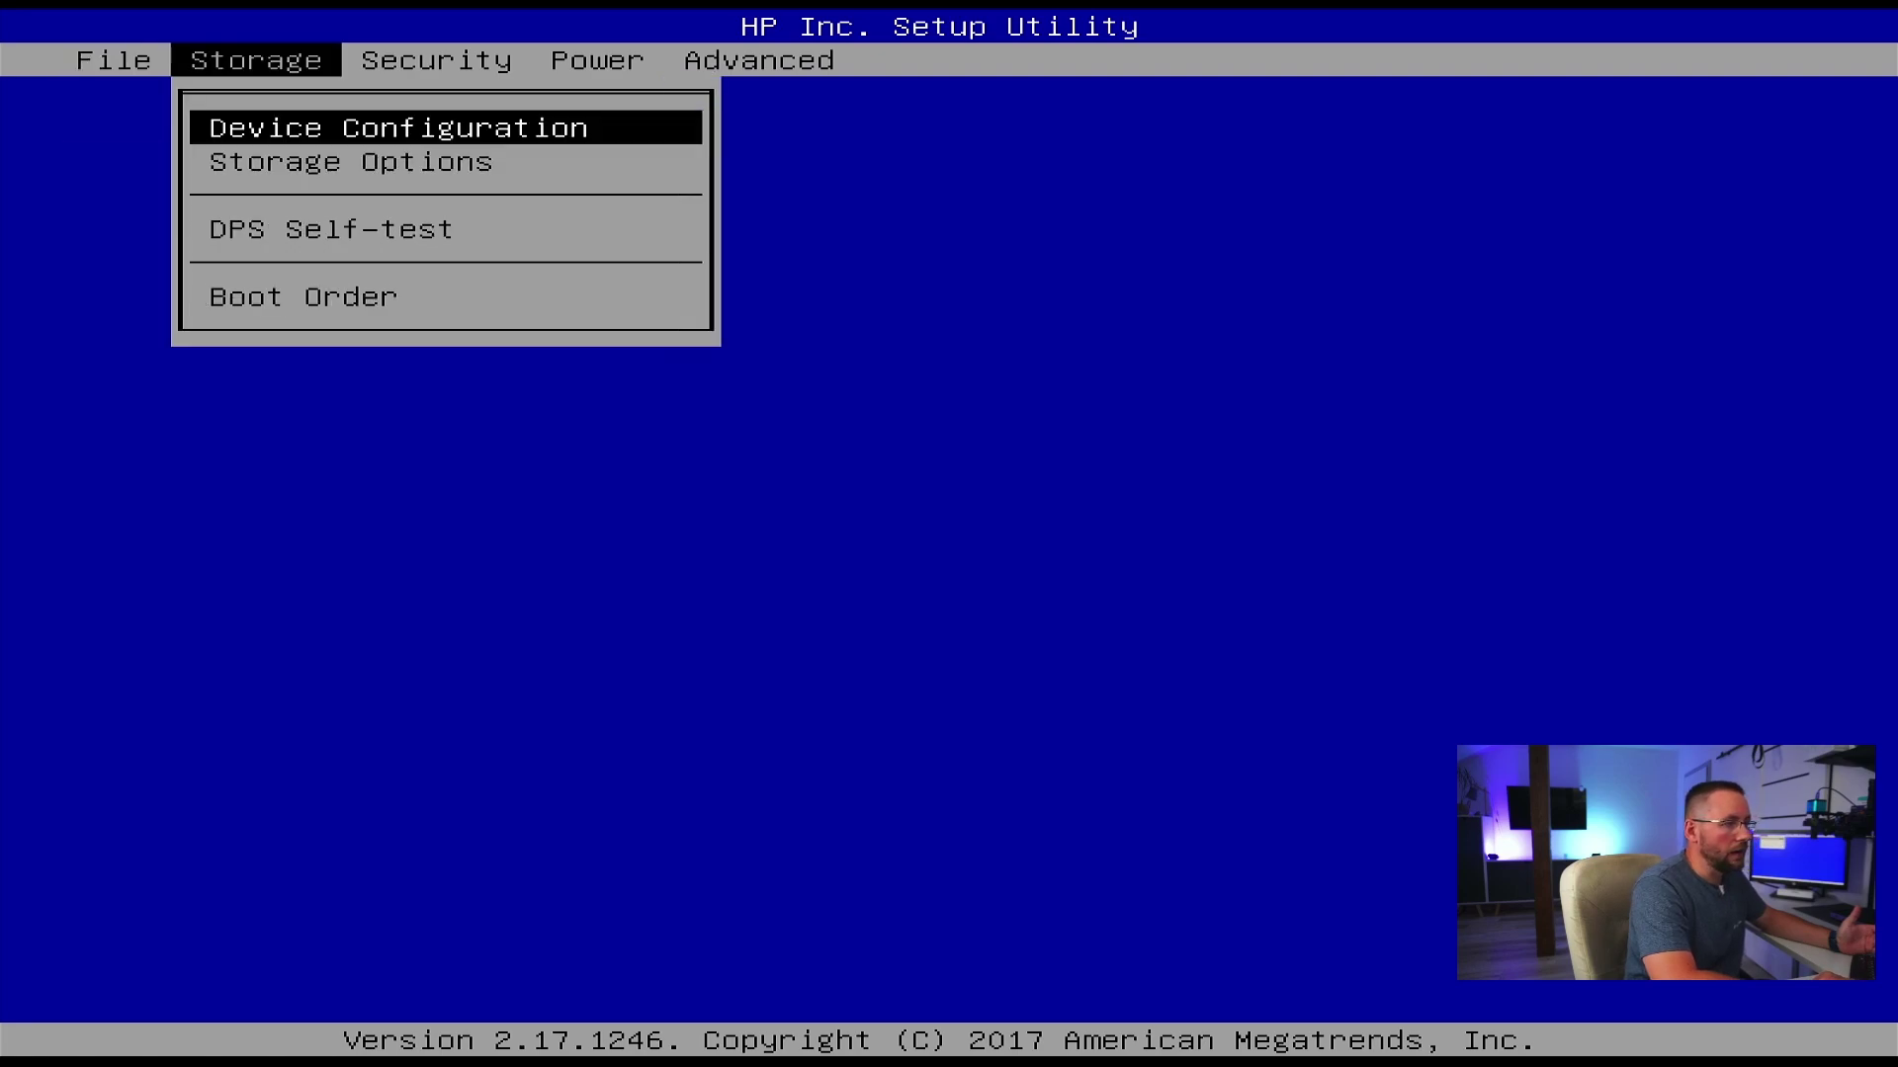
key(Down)
key(Down)
key(Down)
key(Down)
key(Up)
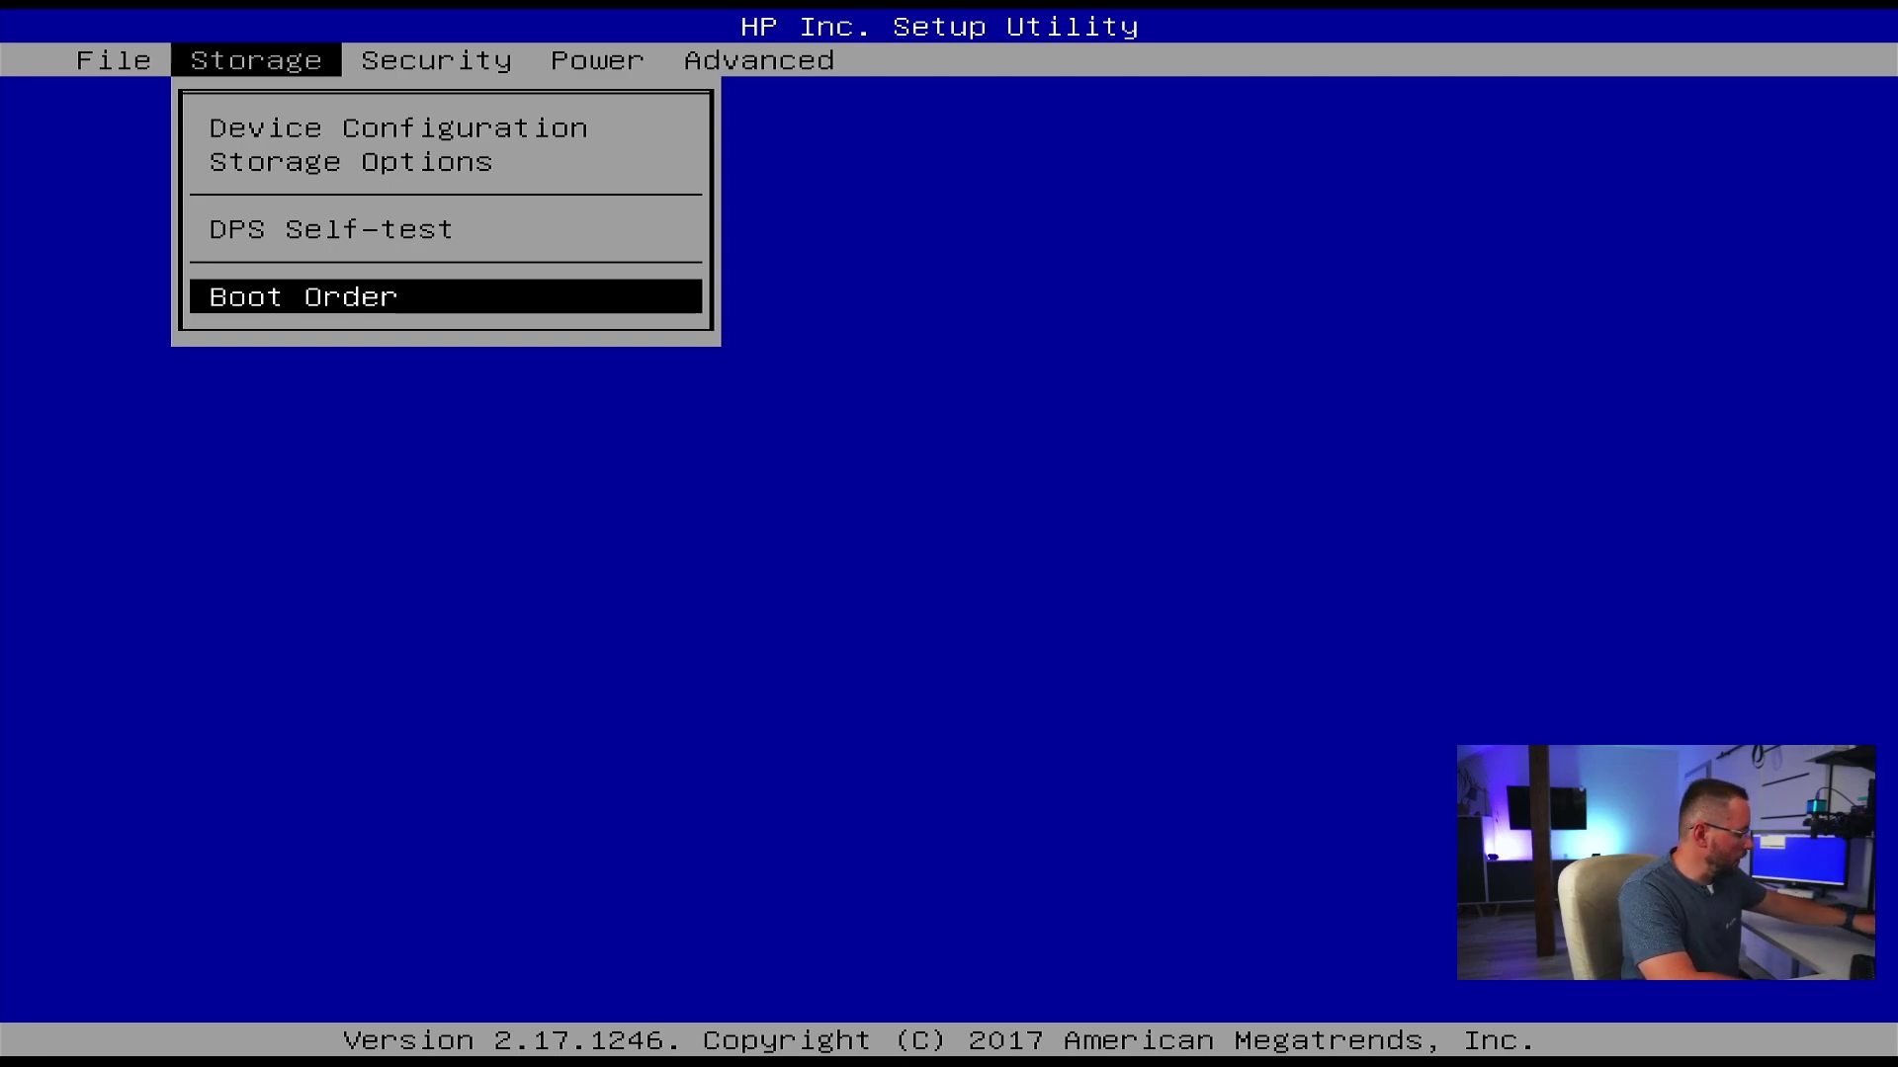
key(Down)
key(Down)
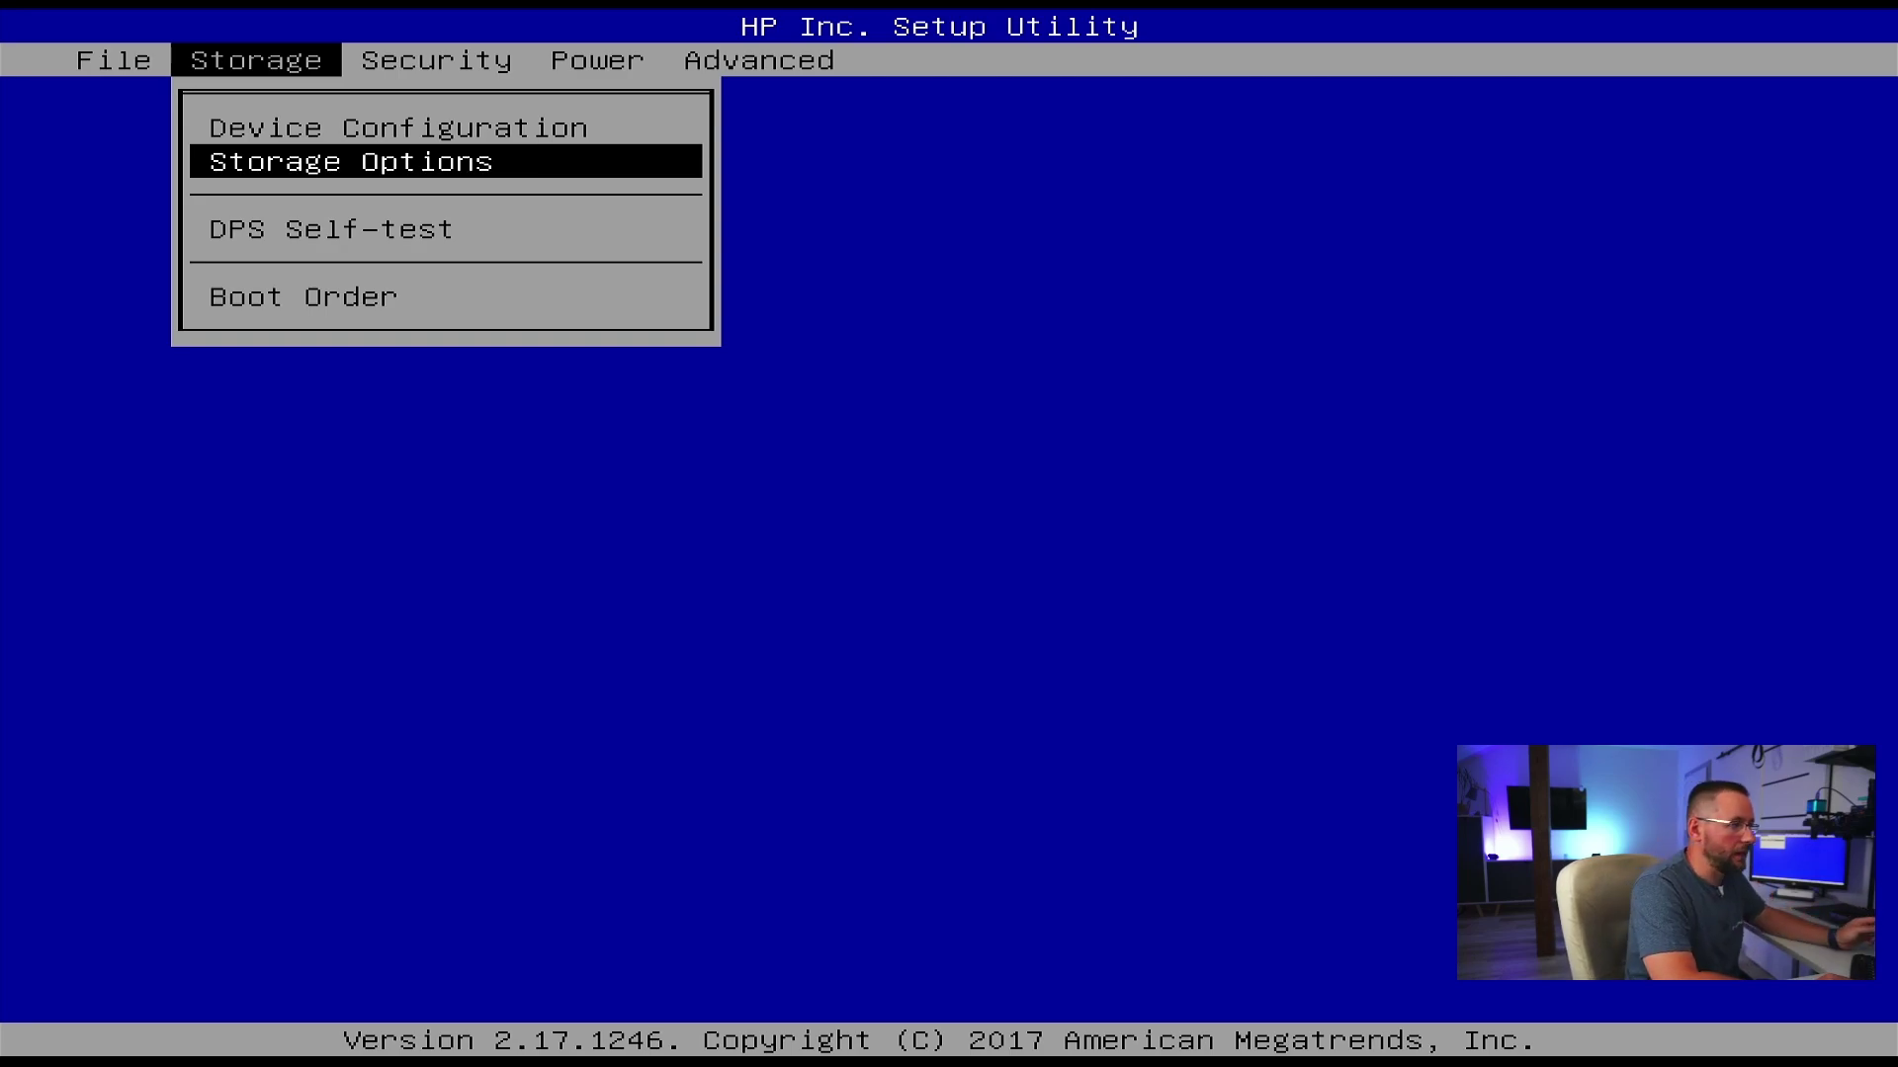
key(Down)
key(Down)
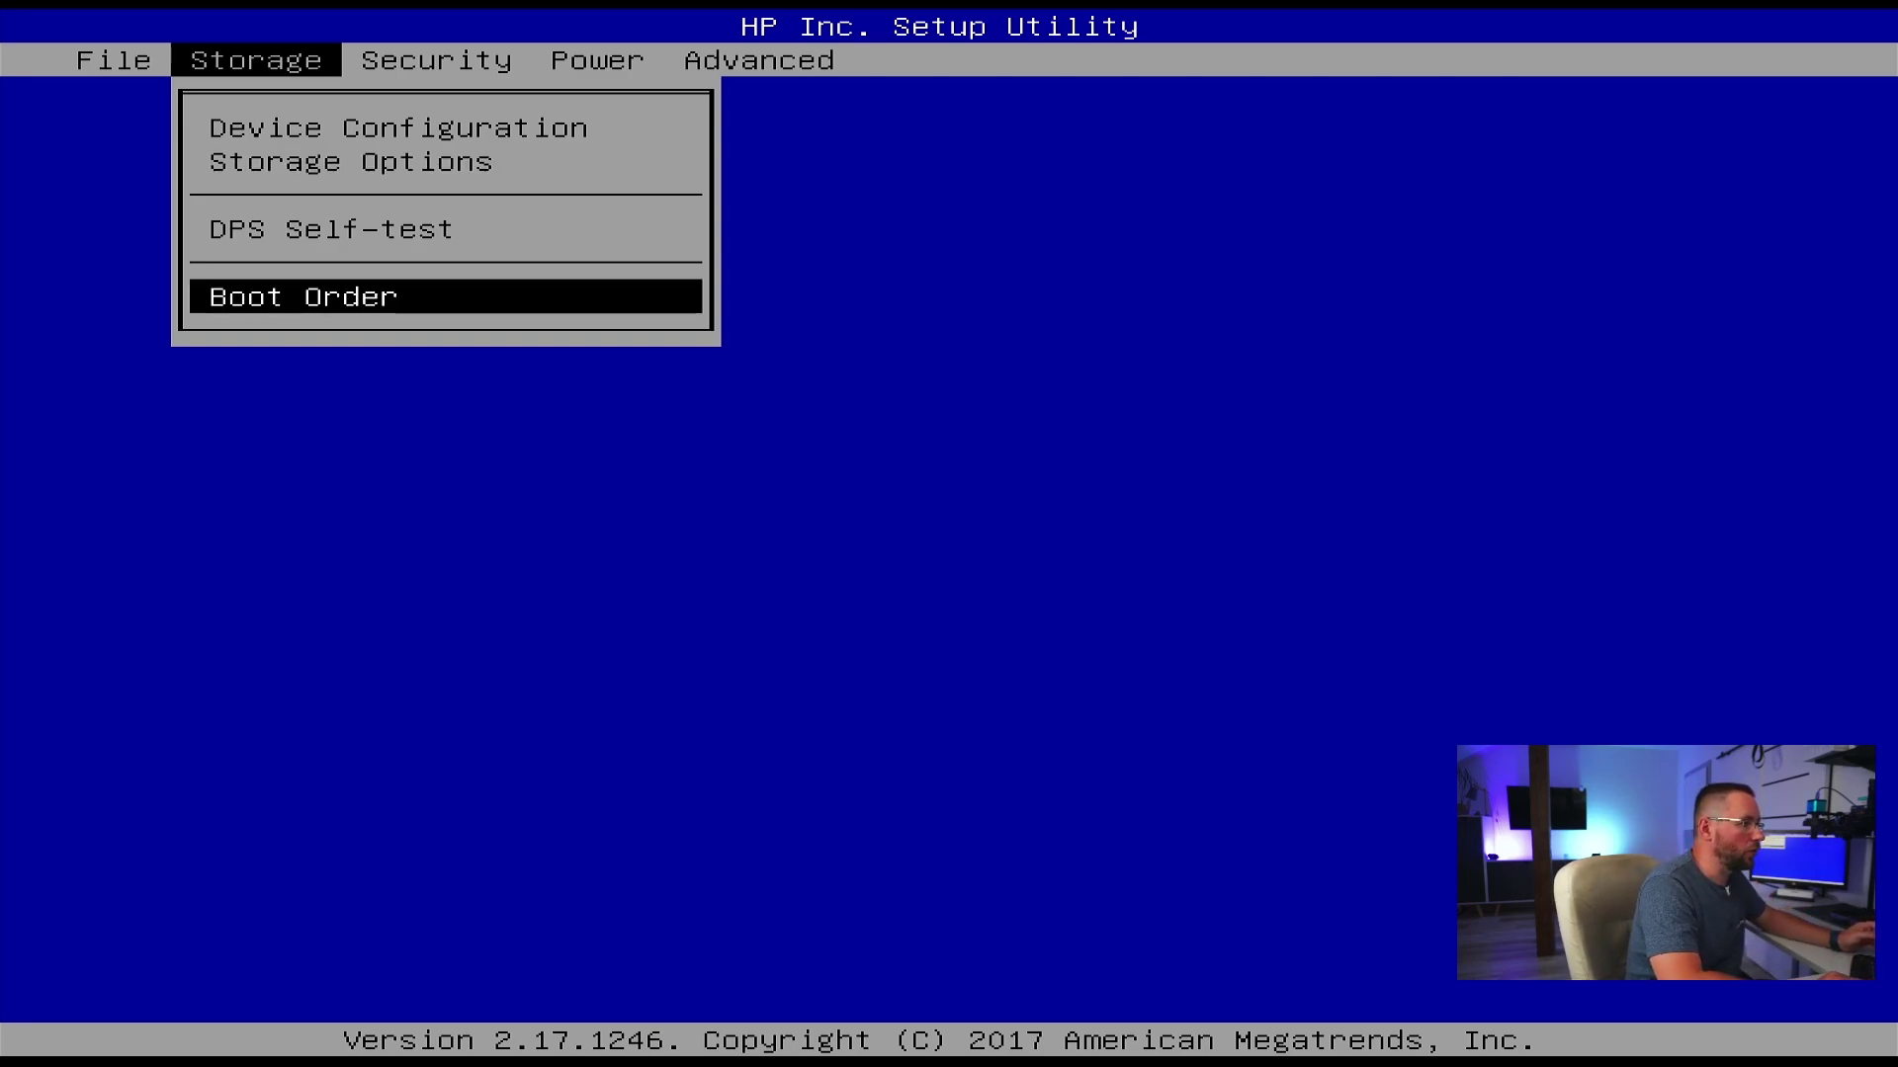
- Move USB Hard Drive to the top of the UEFI boot order
key(Return)
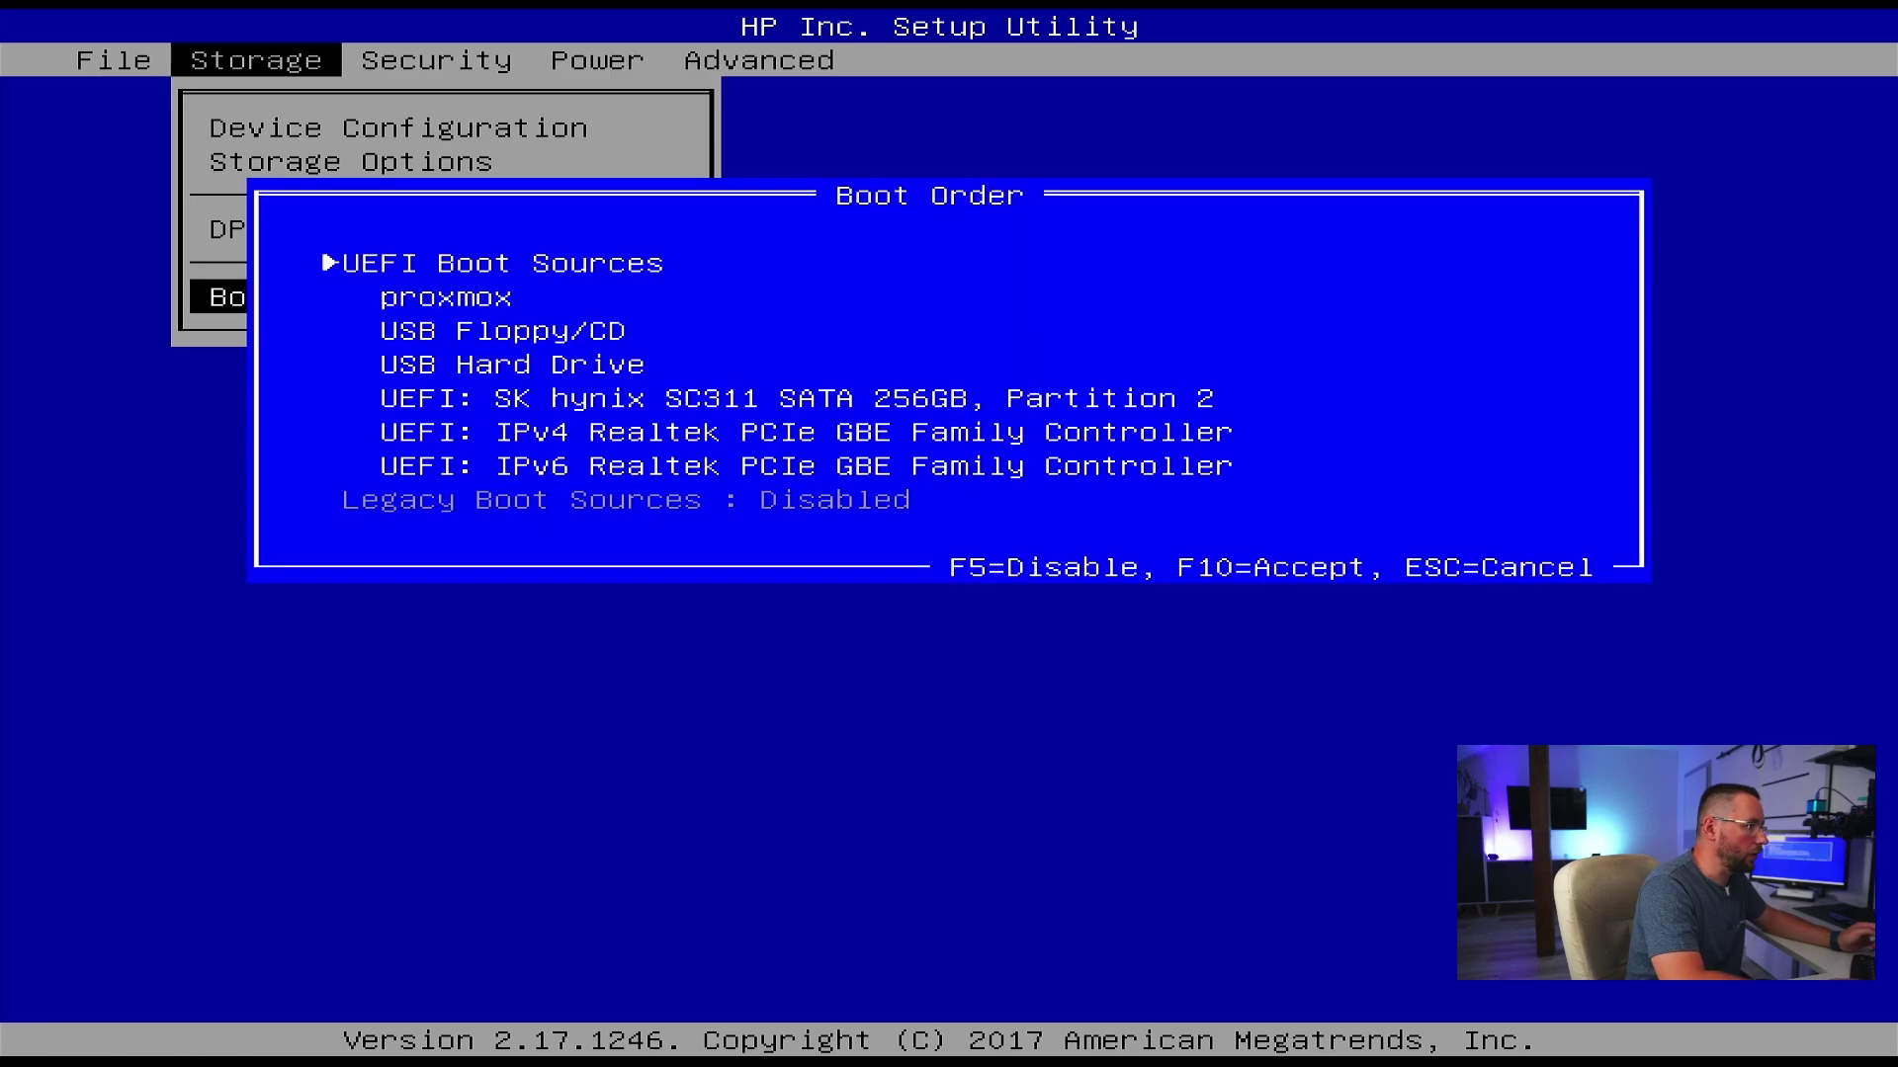
key(Down)
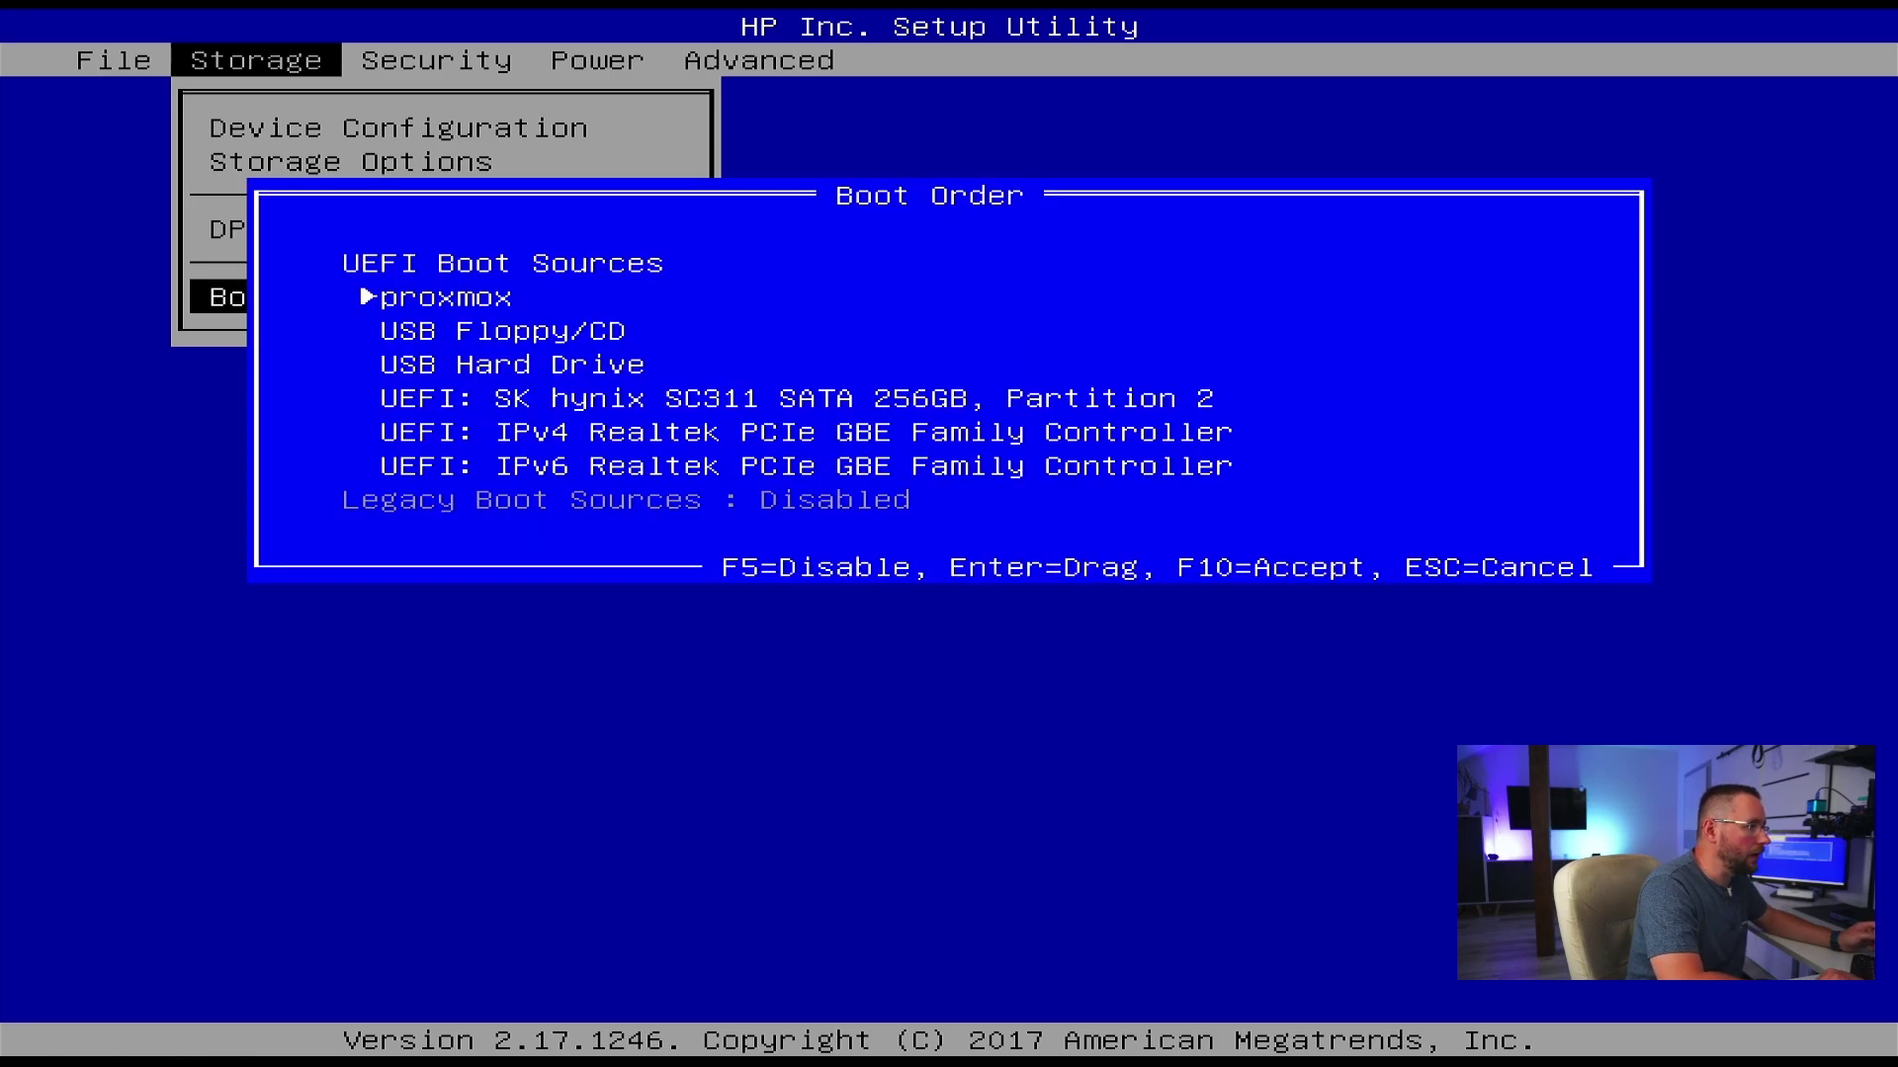
key(Down)
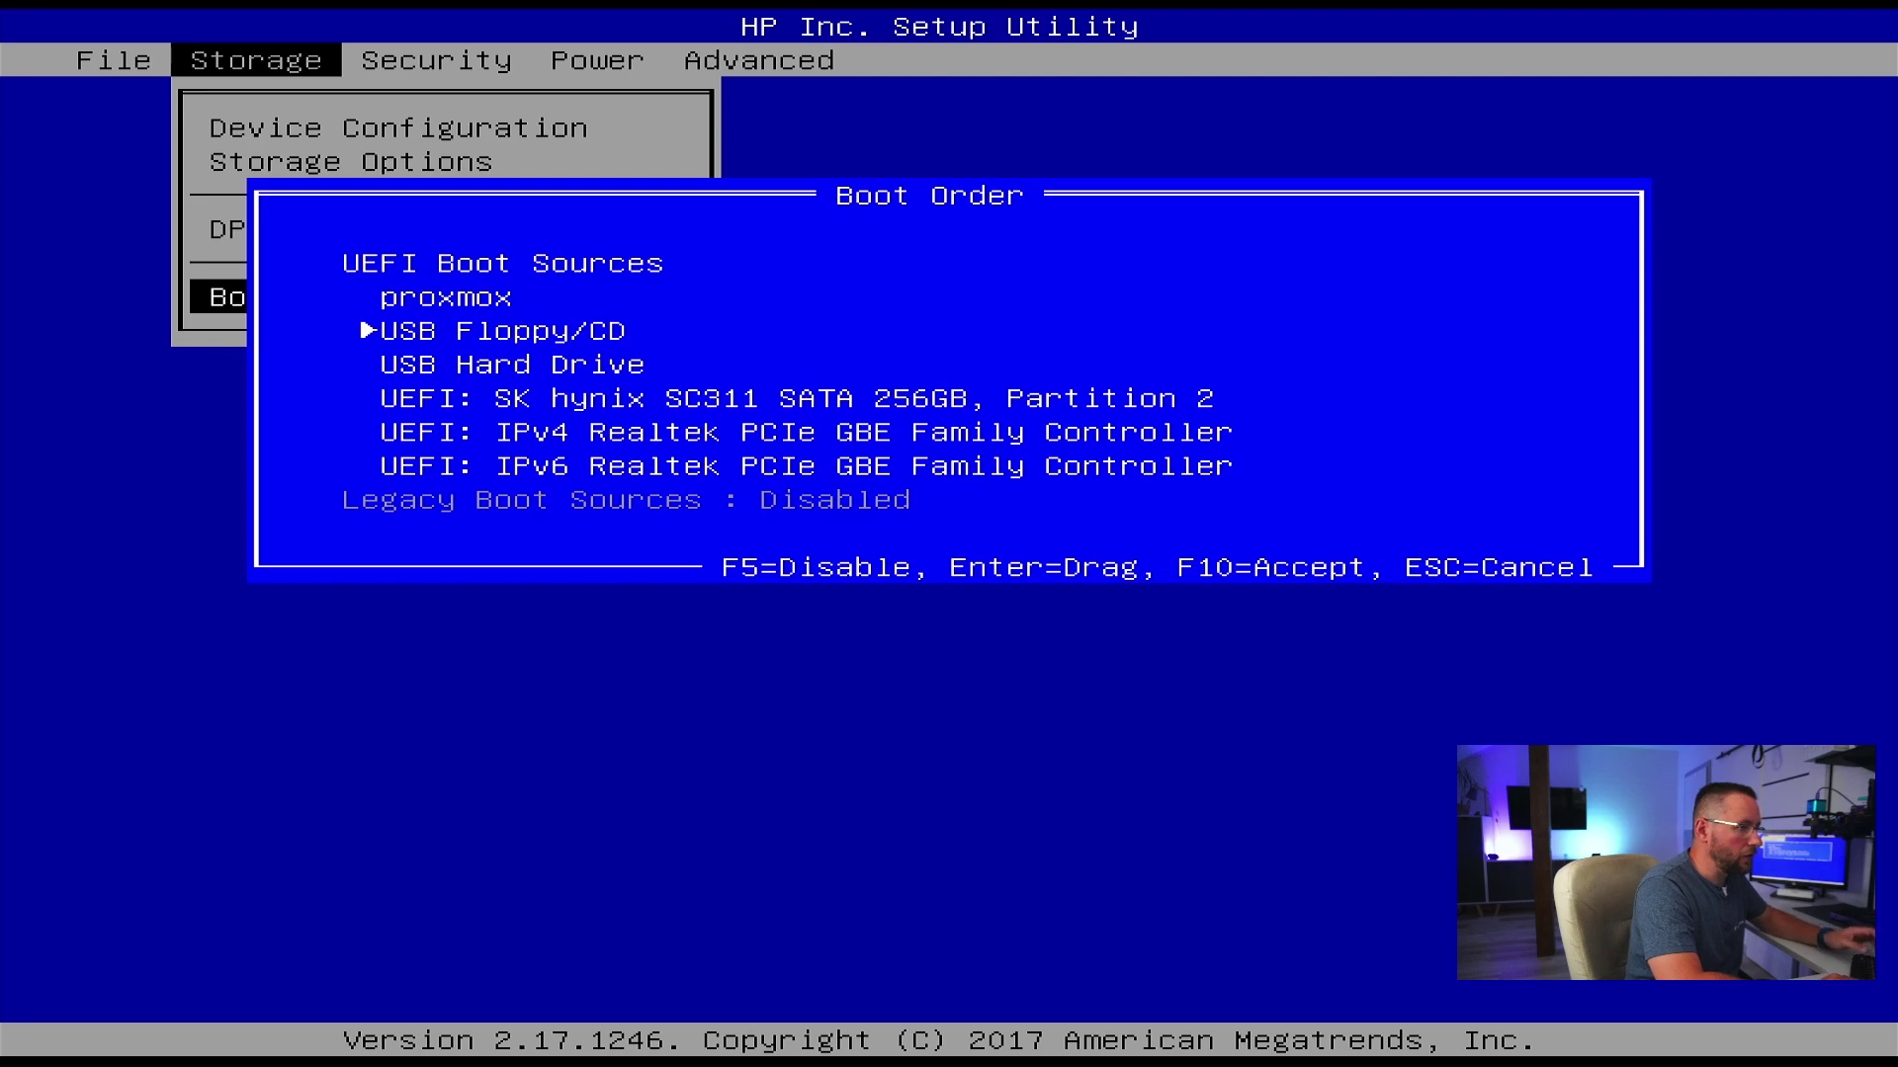
key(Down)
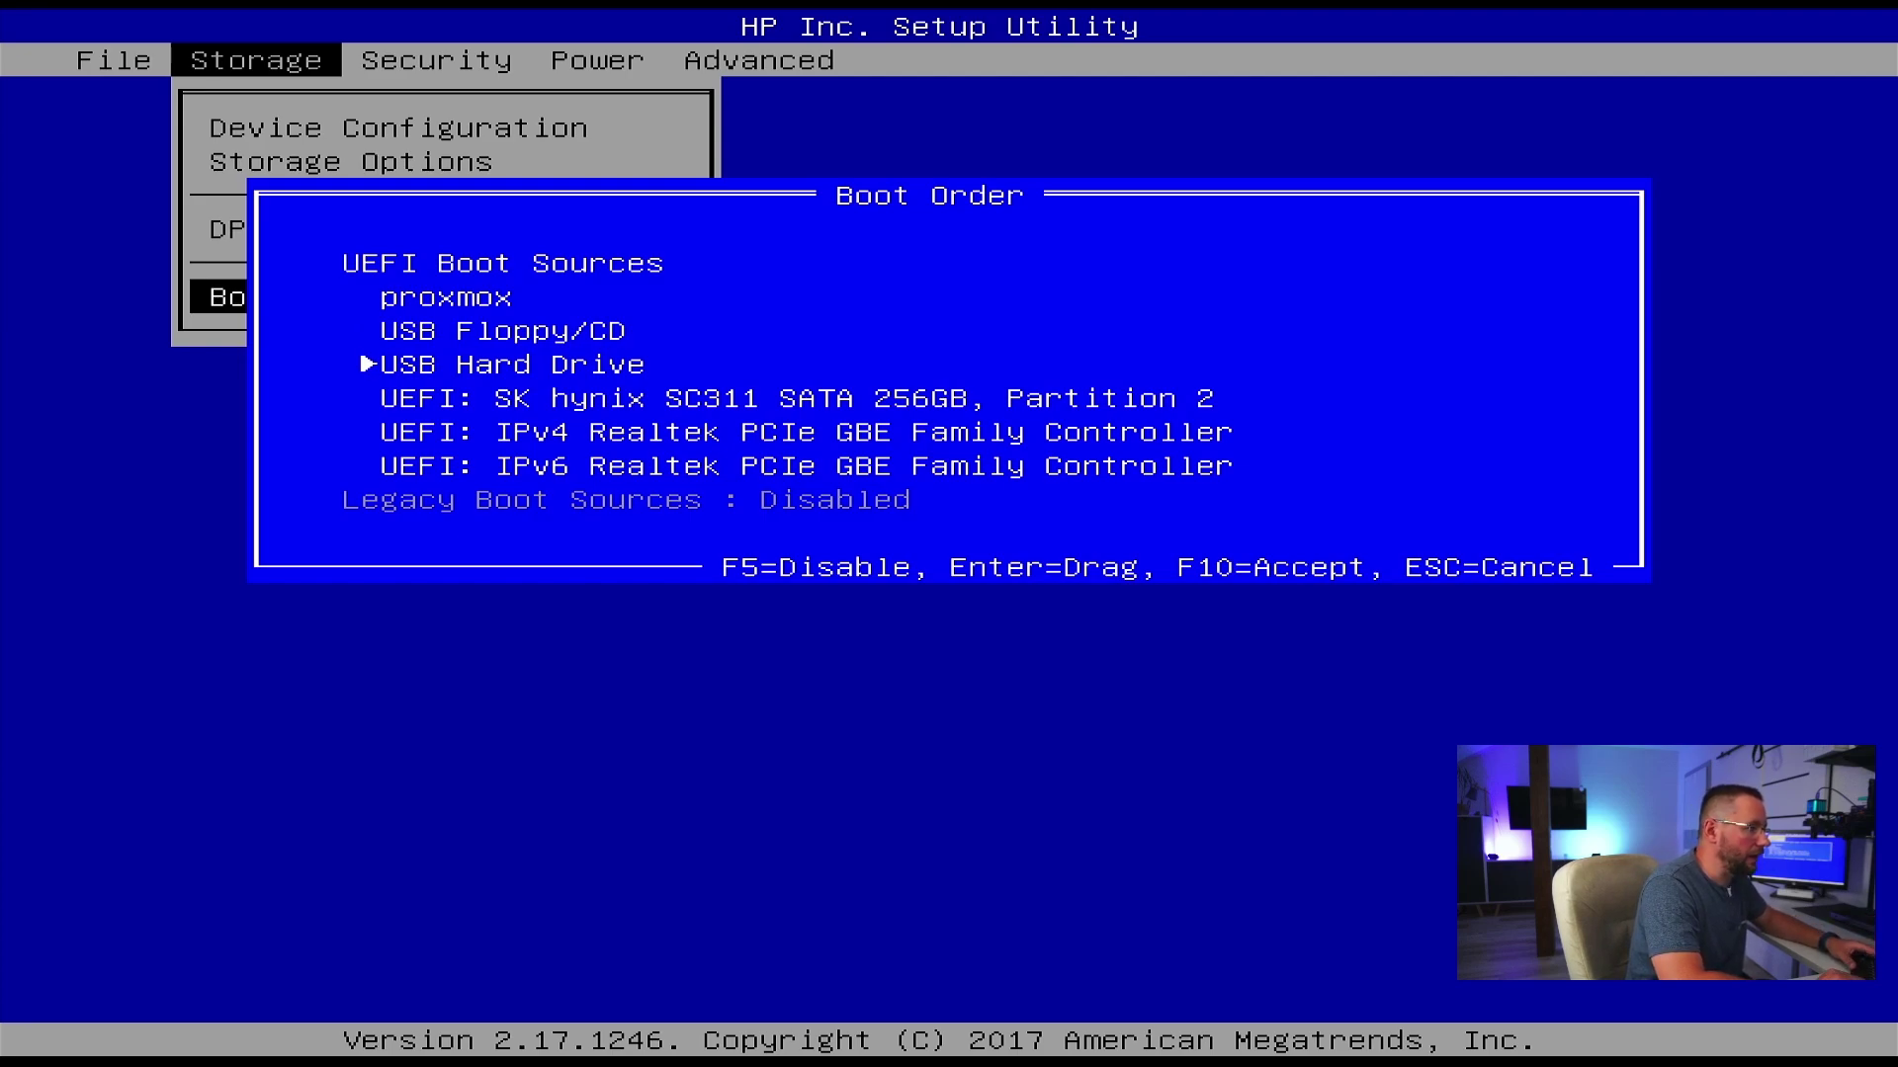
key(Up)
key(Down)
key(Return)
key(Up)
key(Up)
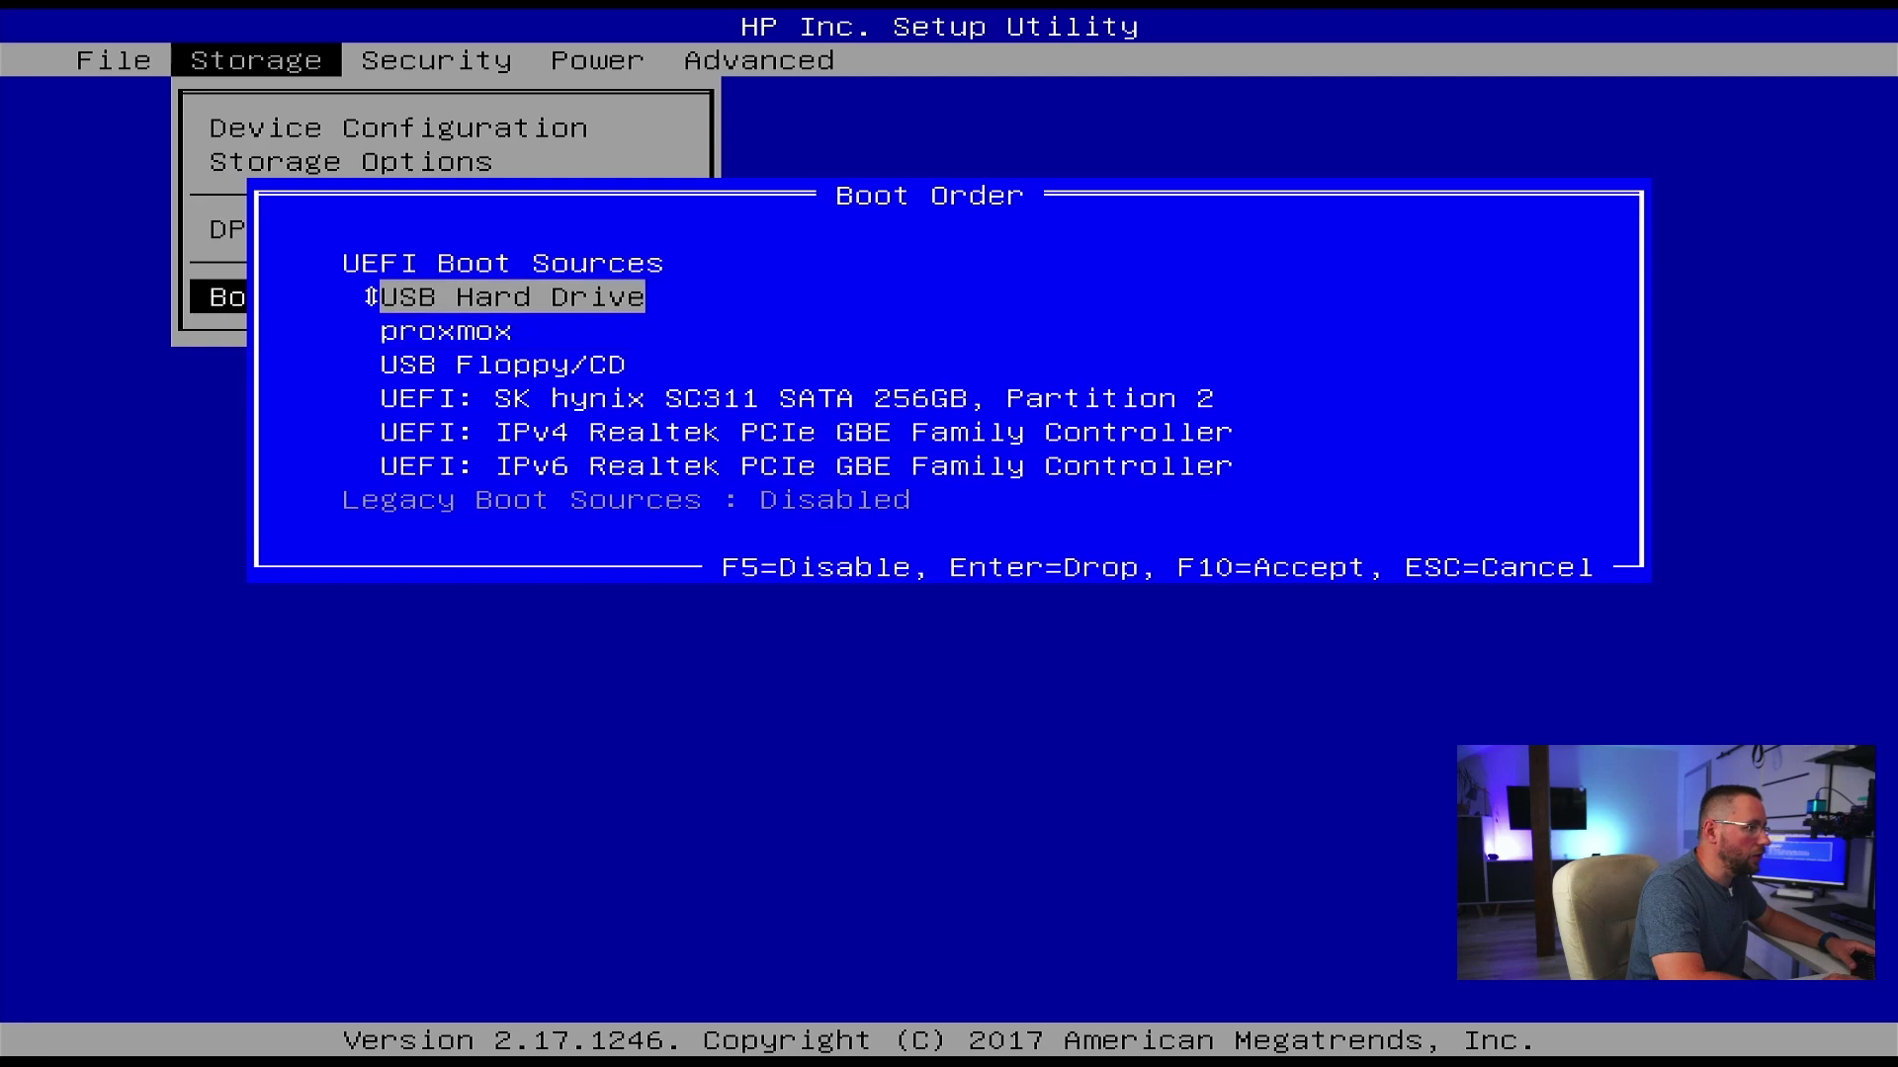
key(Return)
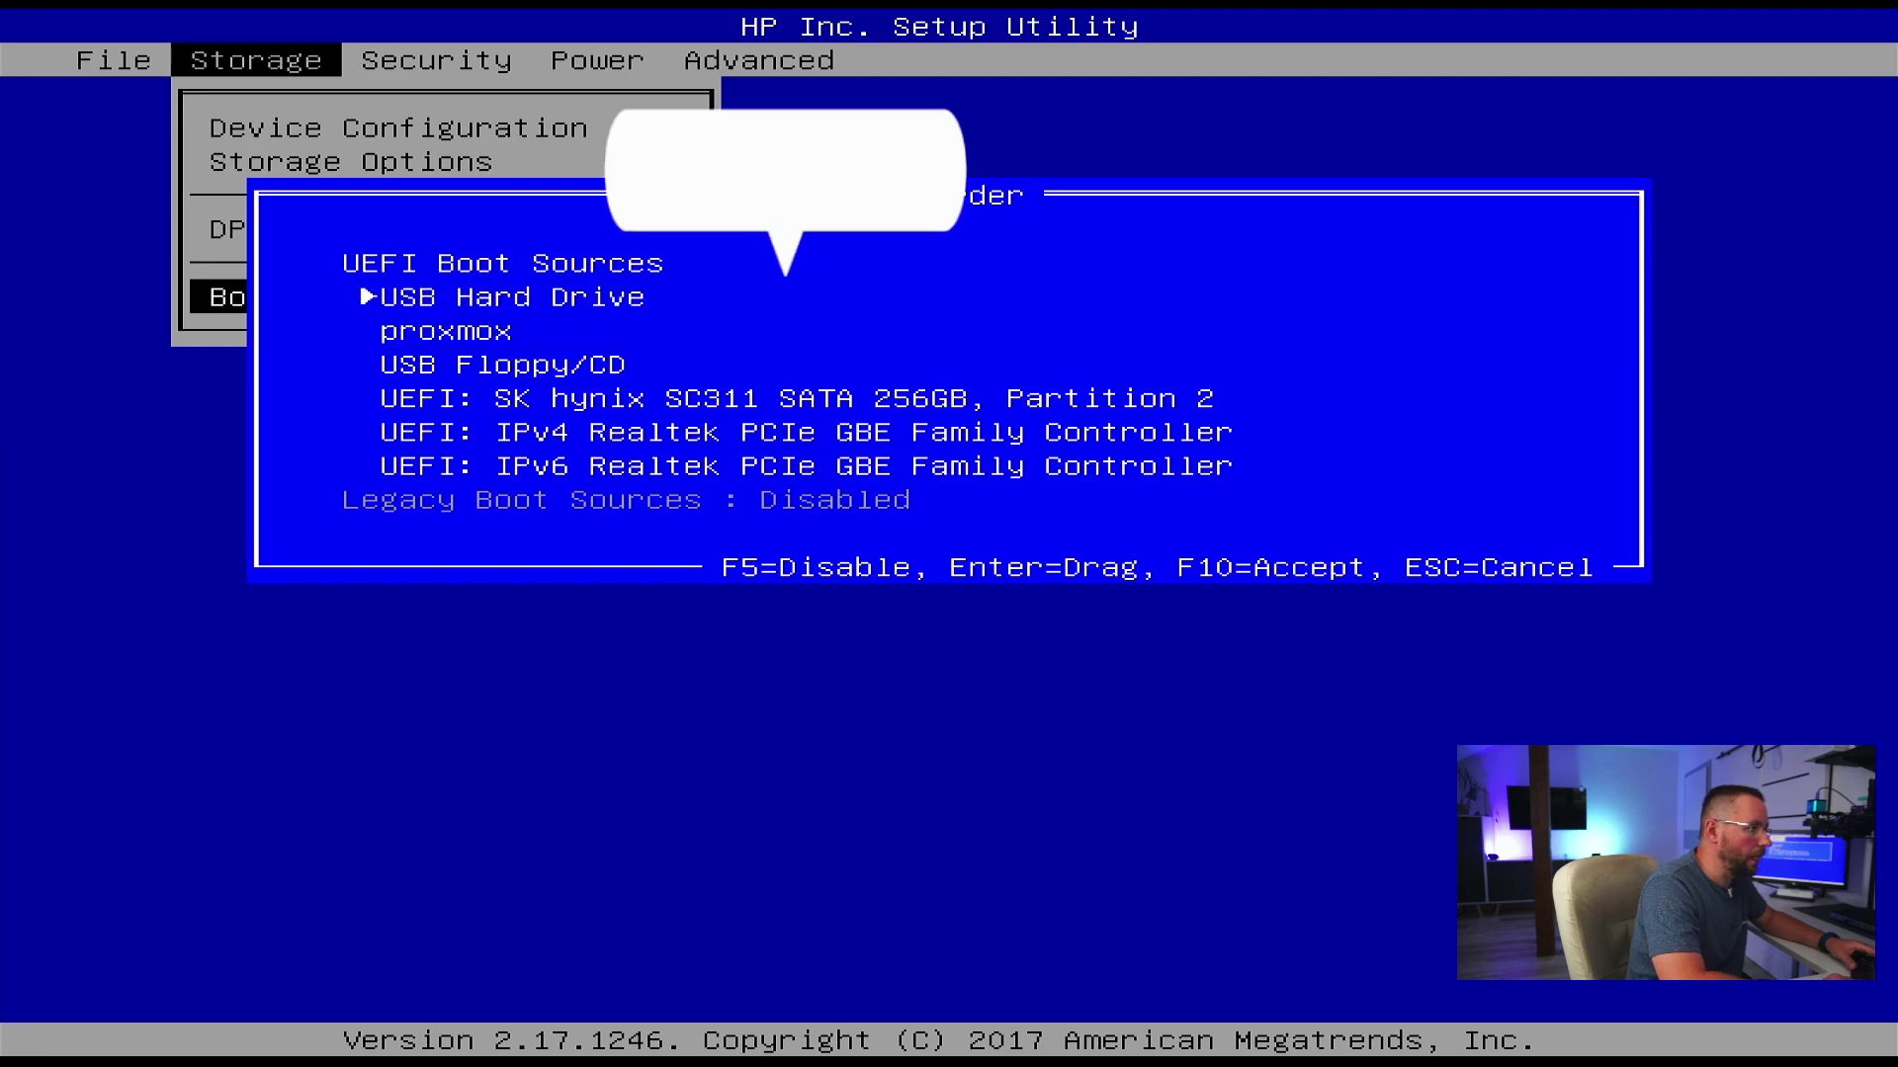
- Place the SK hynix disk second, below USB Hard Drive, and close the boot list
key(Down)
key(Down)
key(Down)
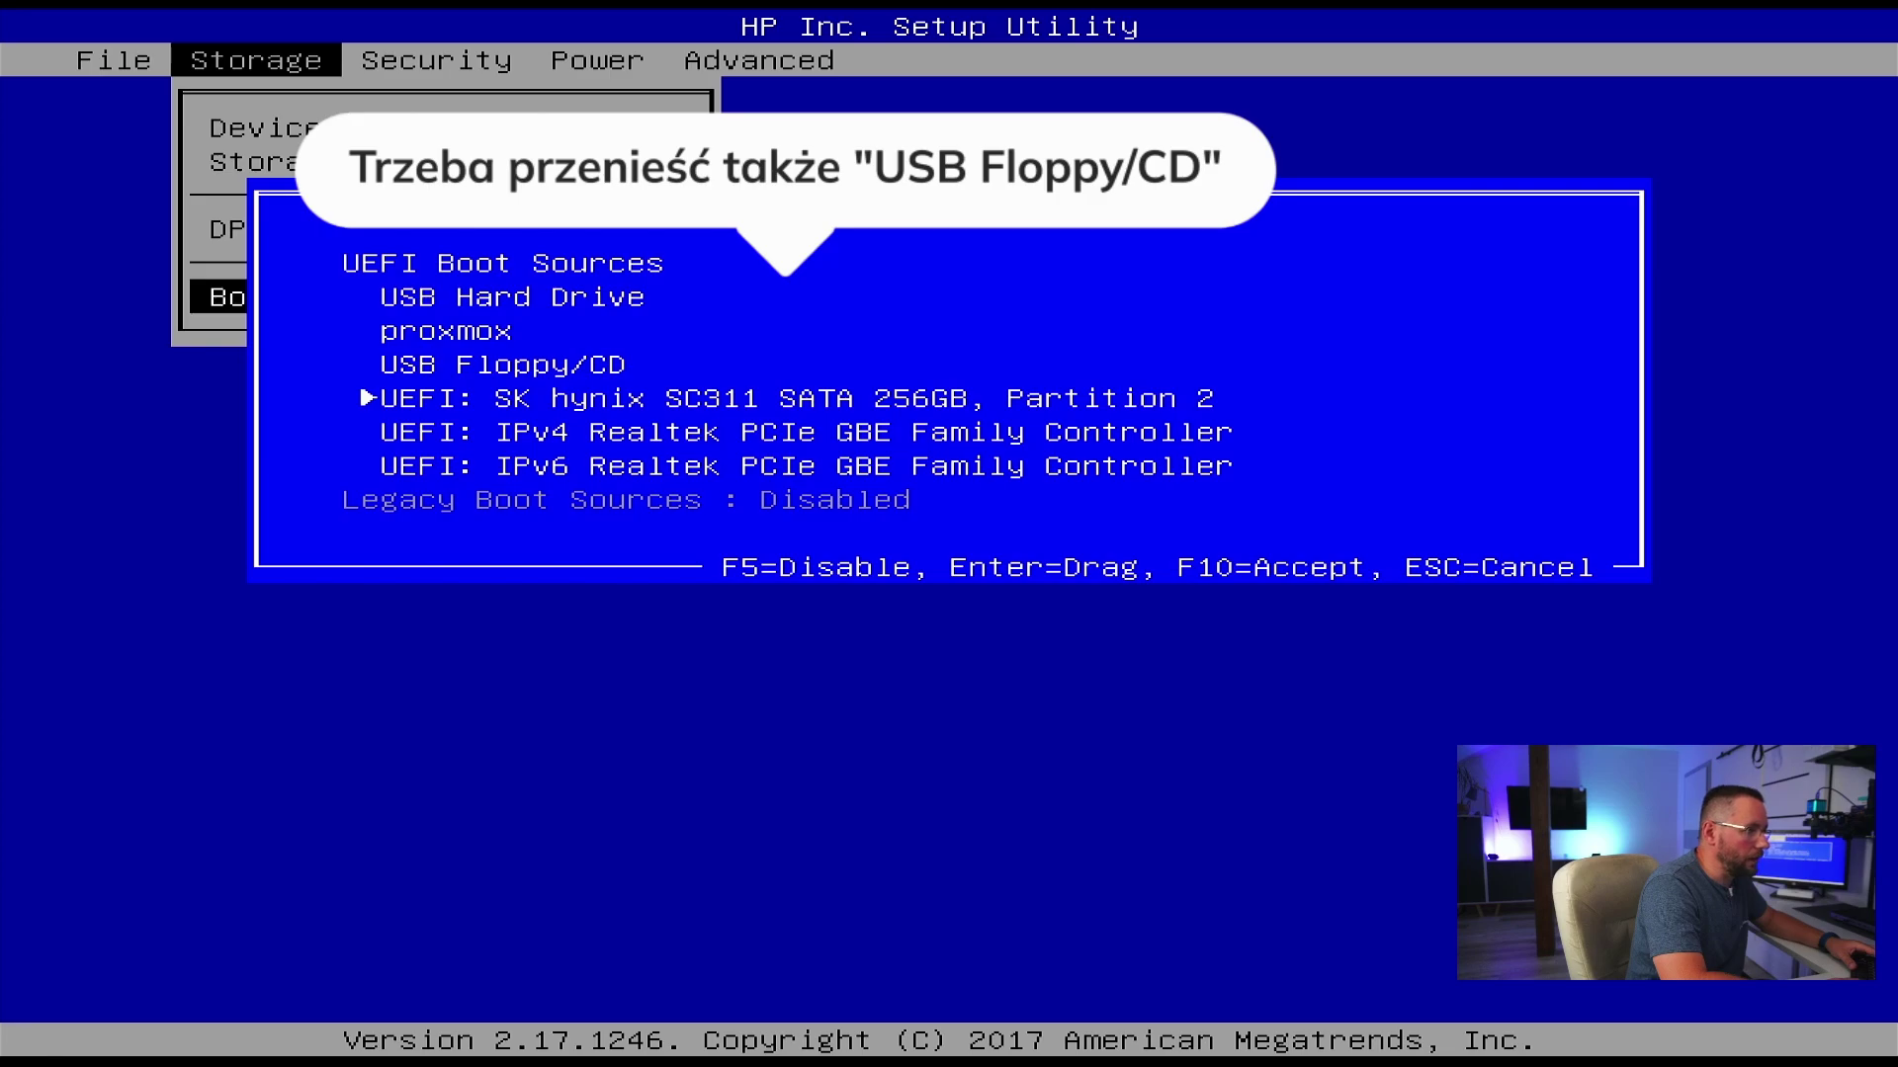
key(Return)
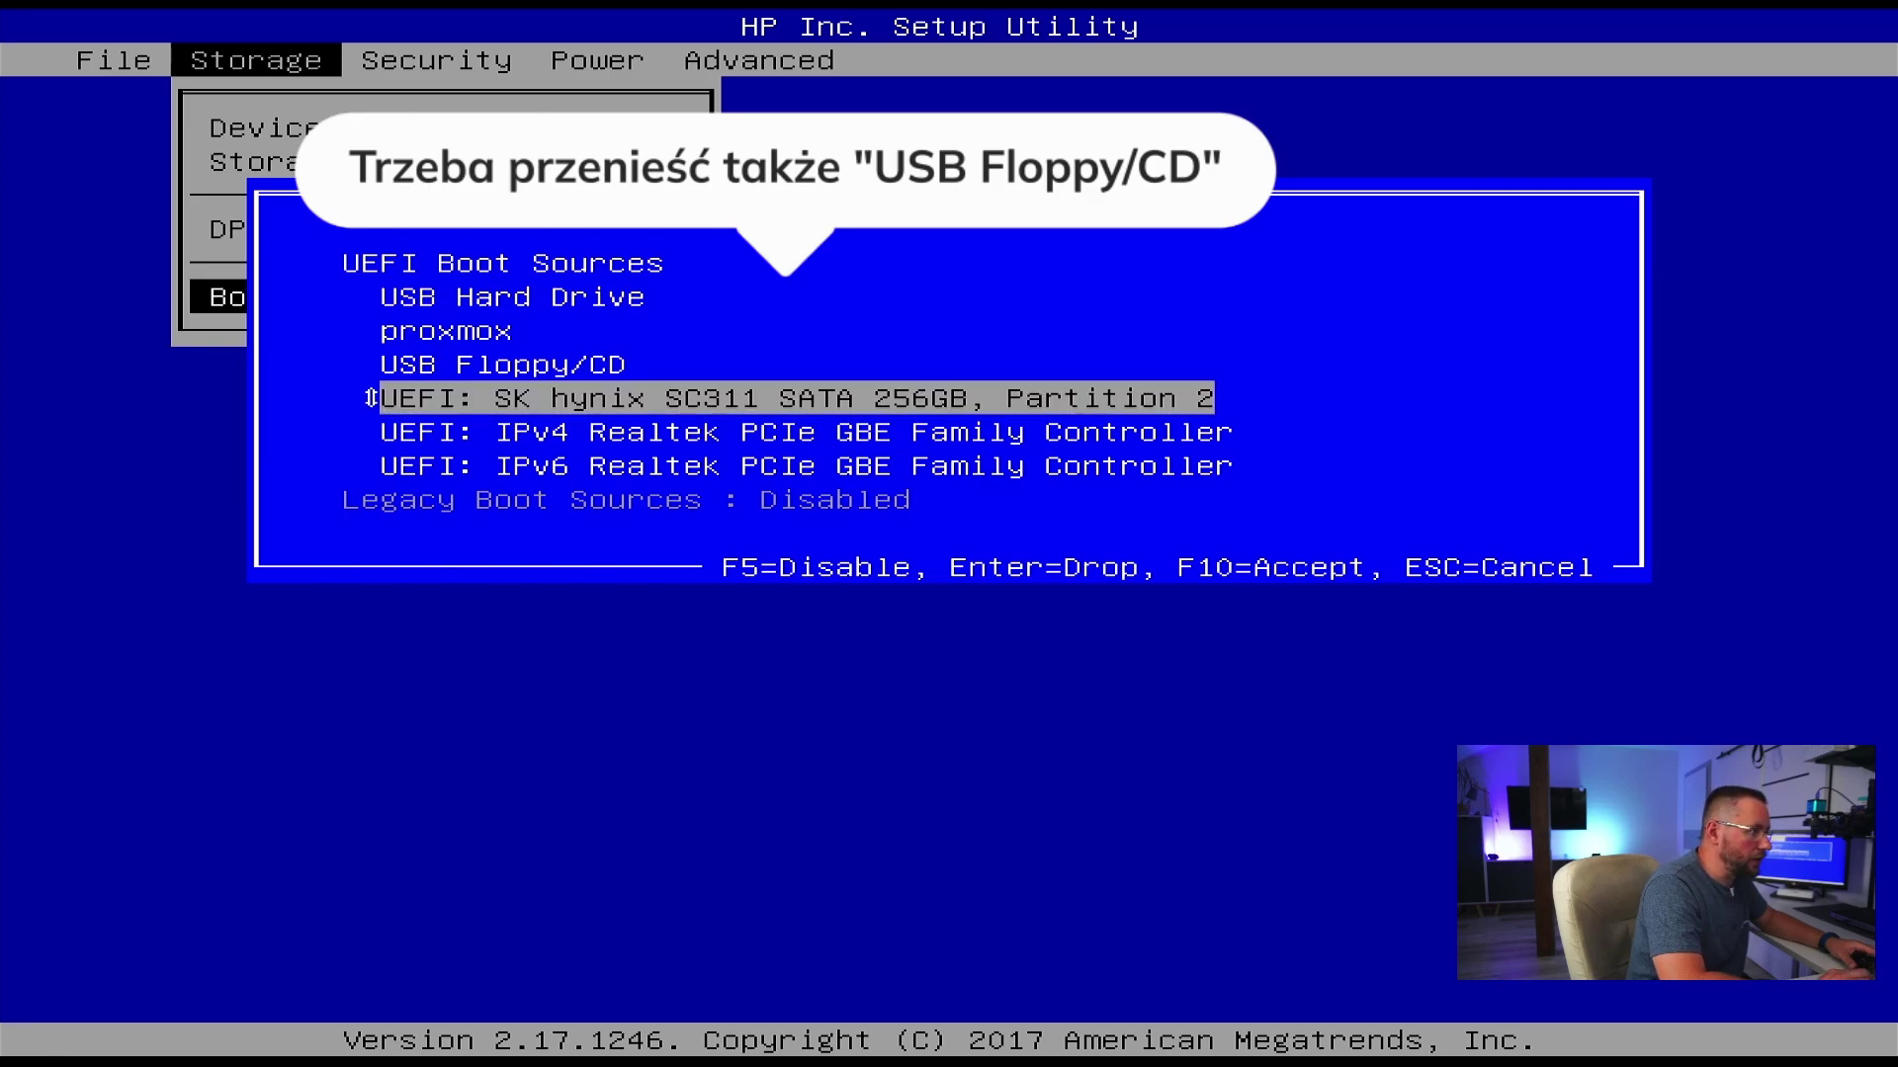
key(Up)
key(Up)
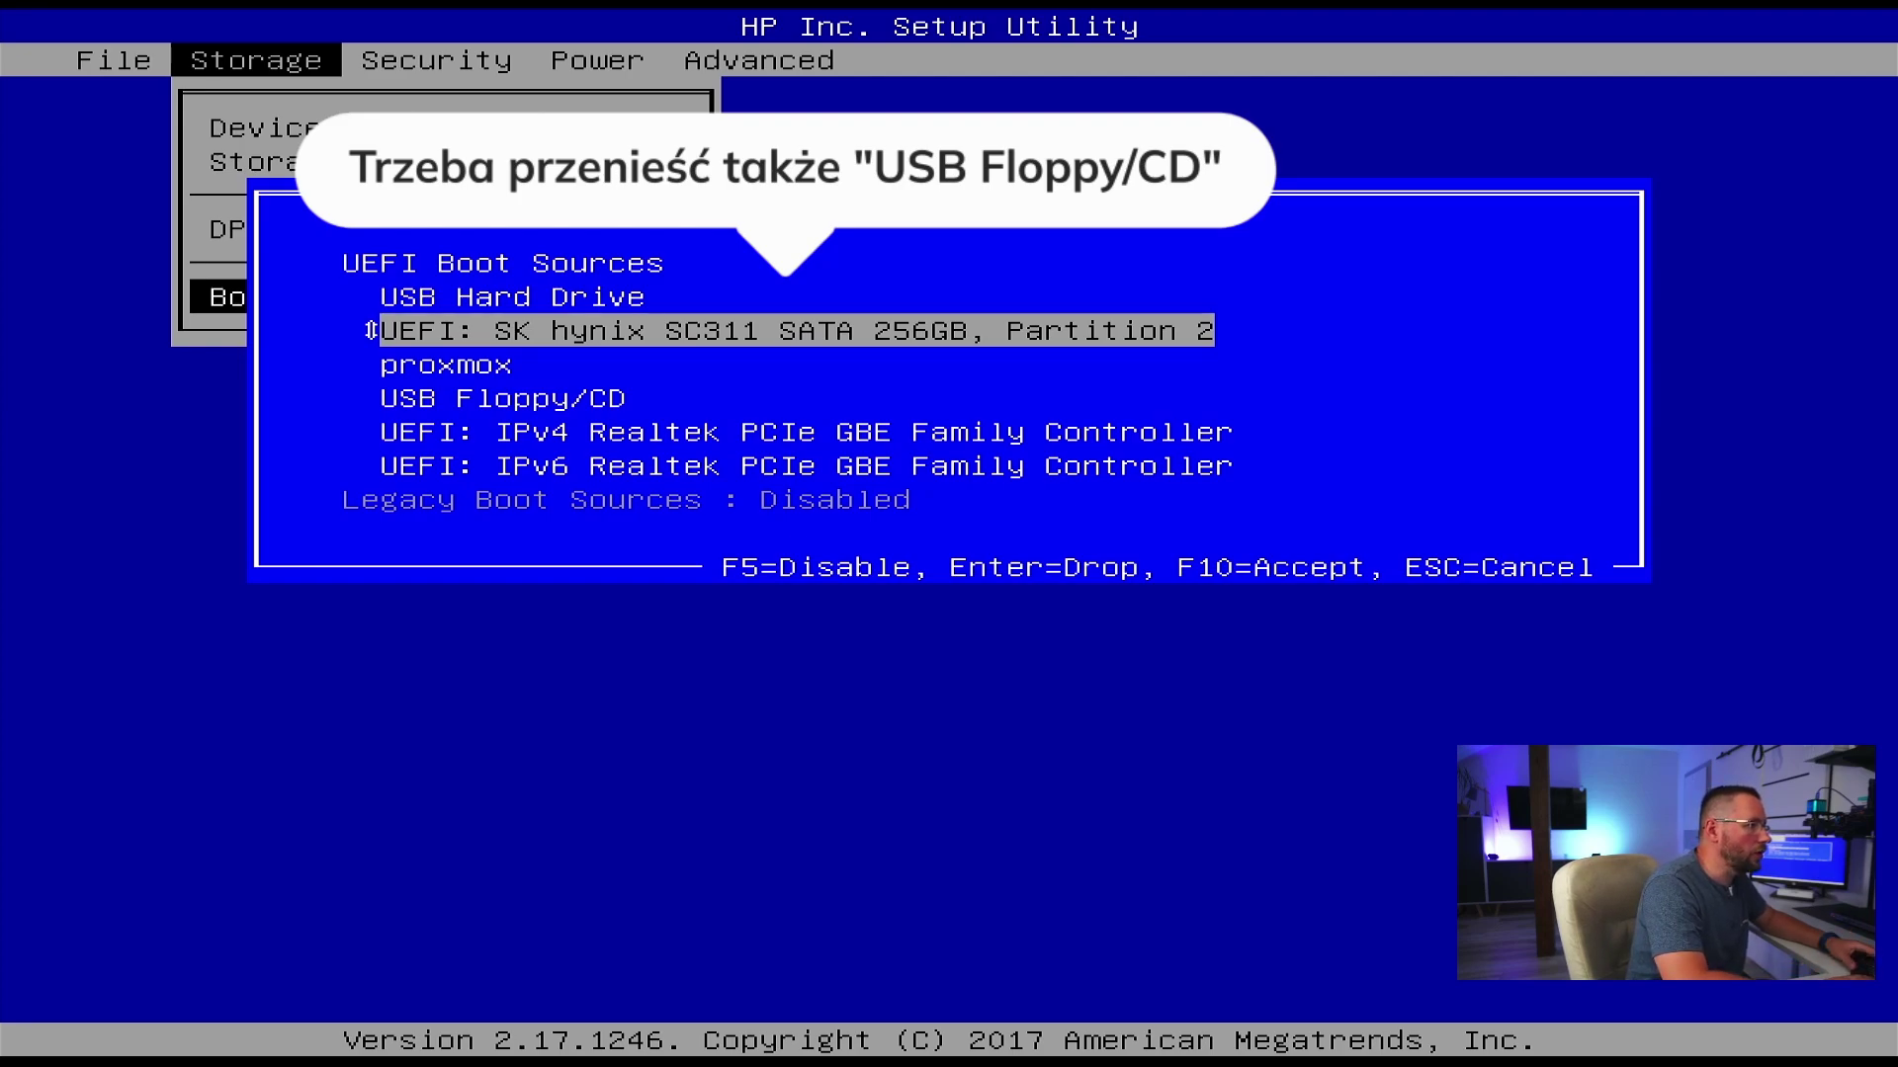
key(Return)
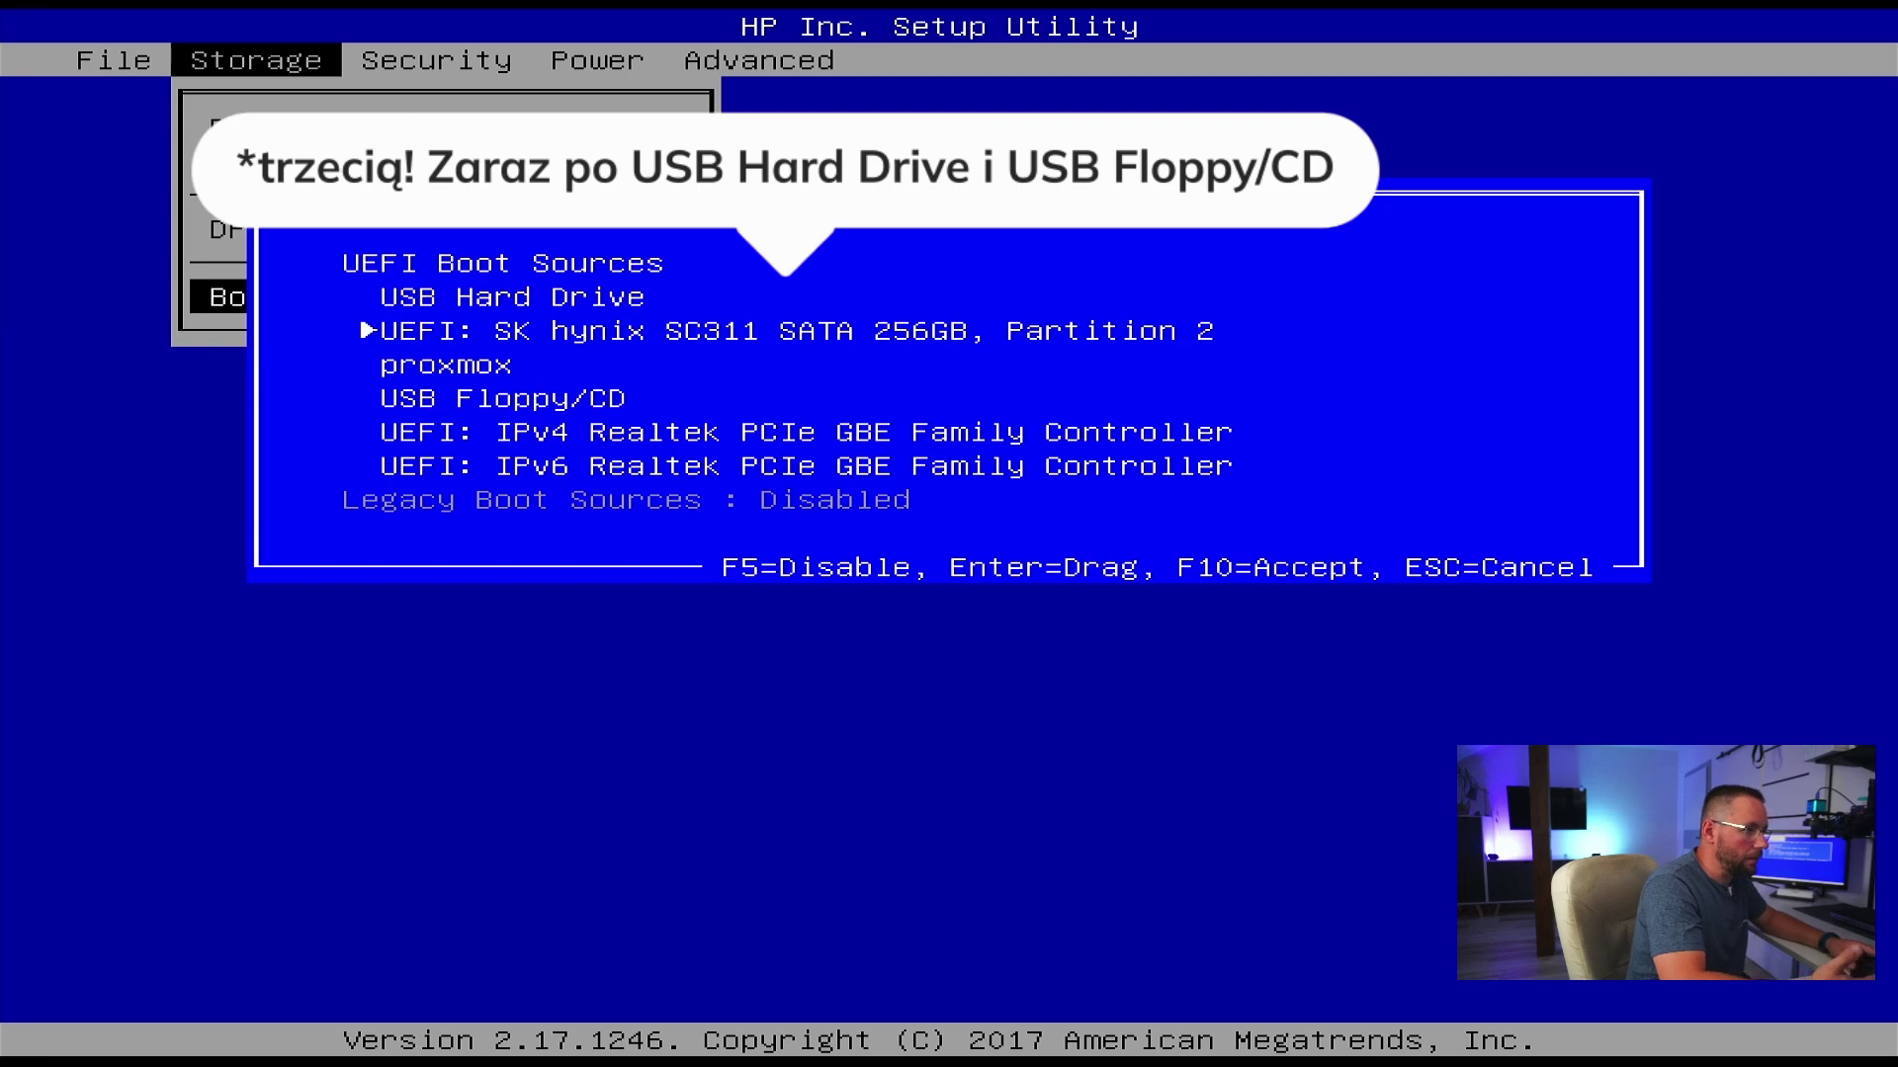
key(Up)
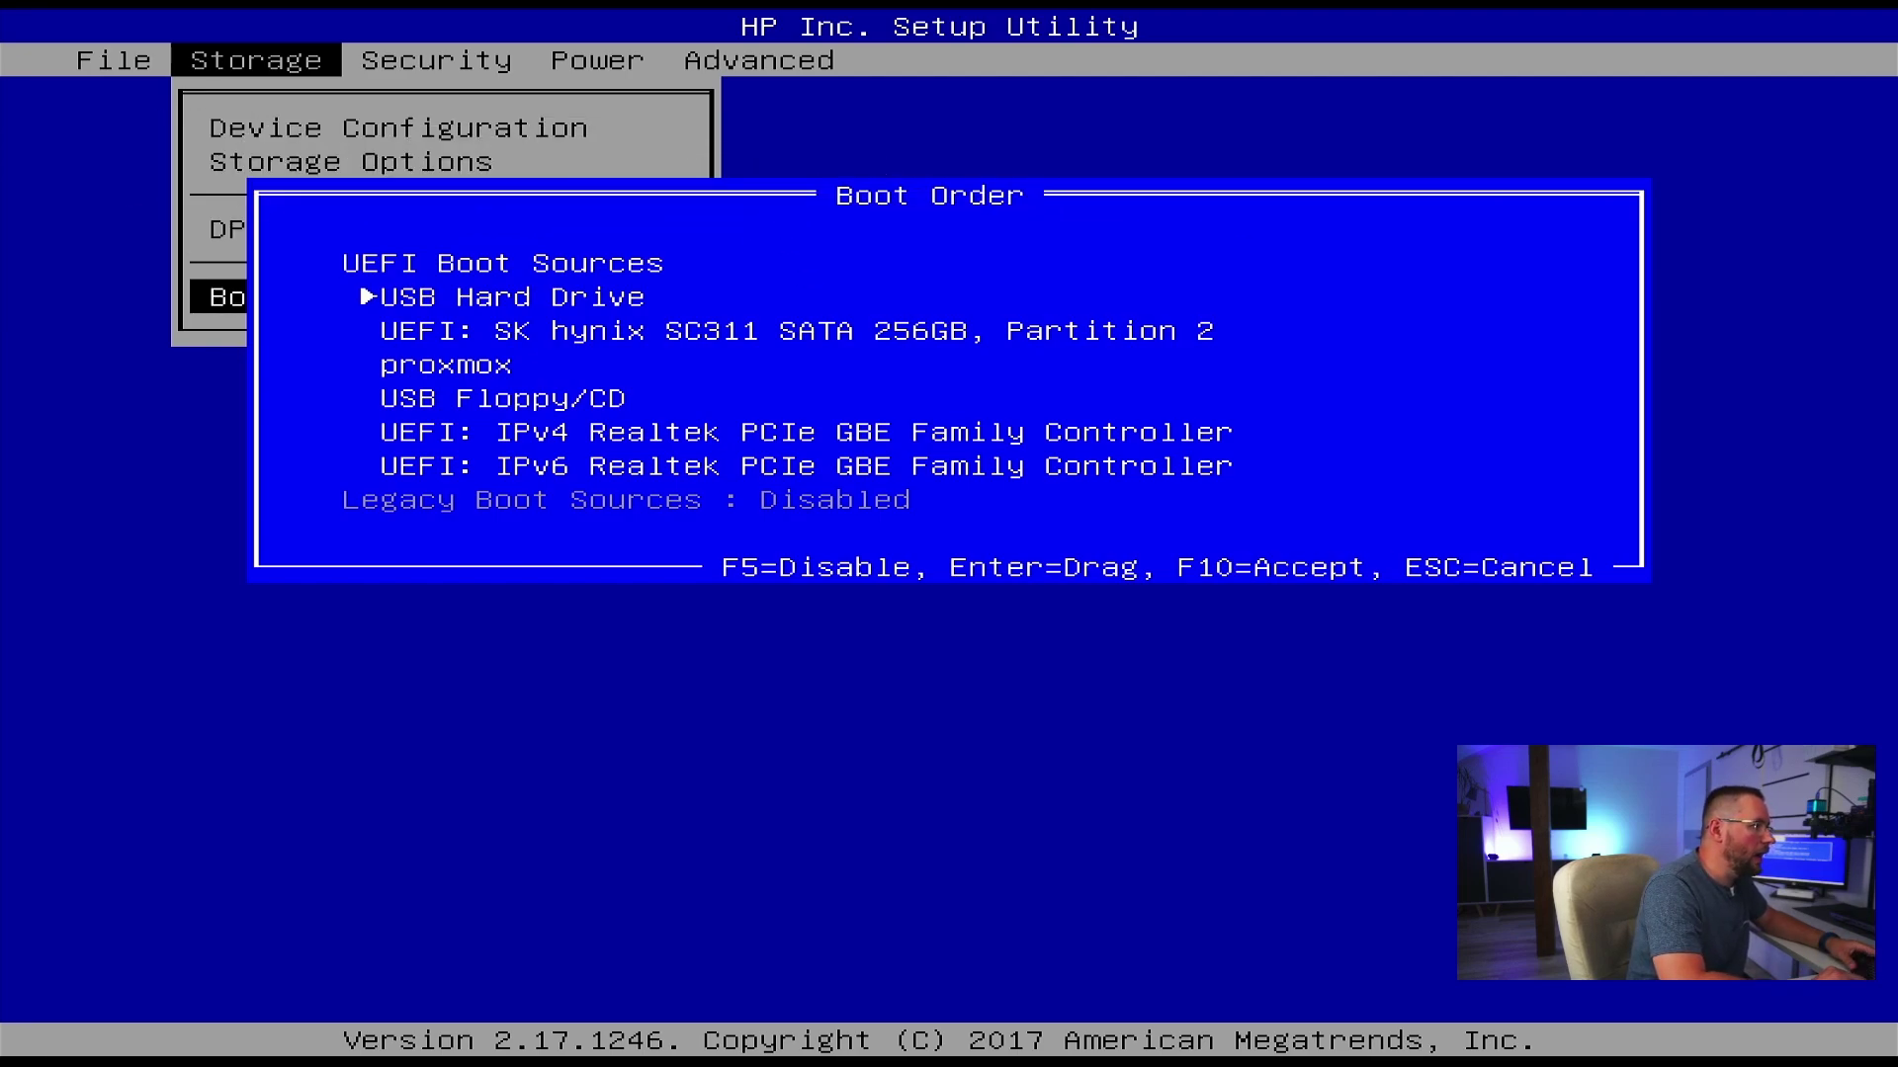
key(Down)
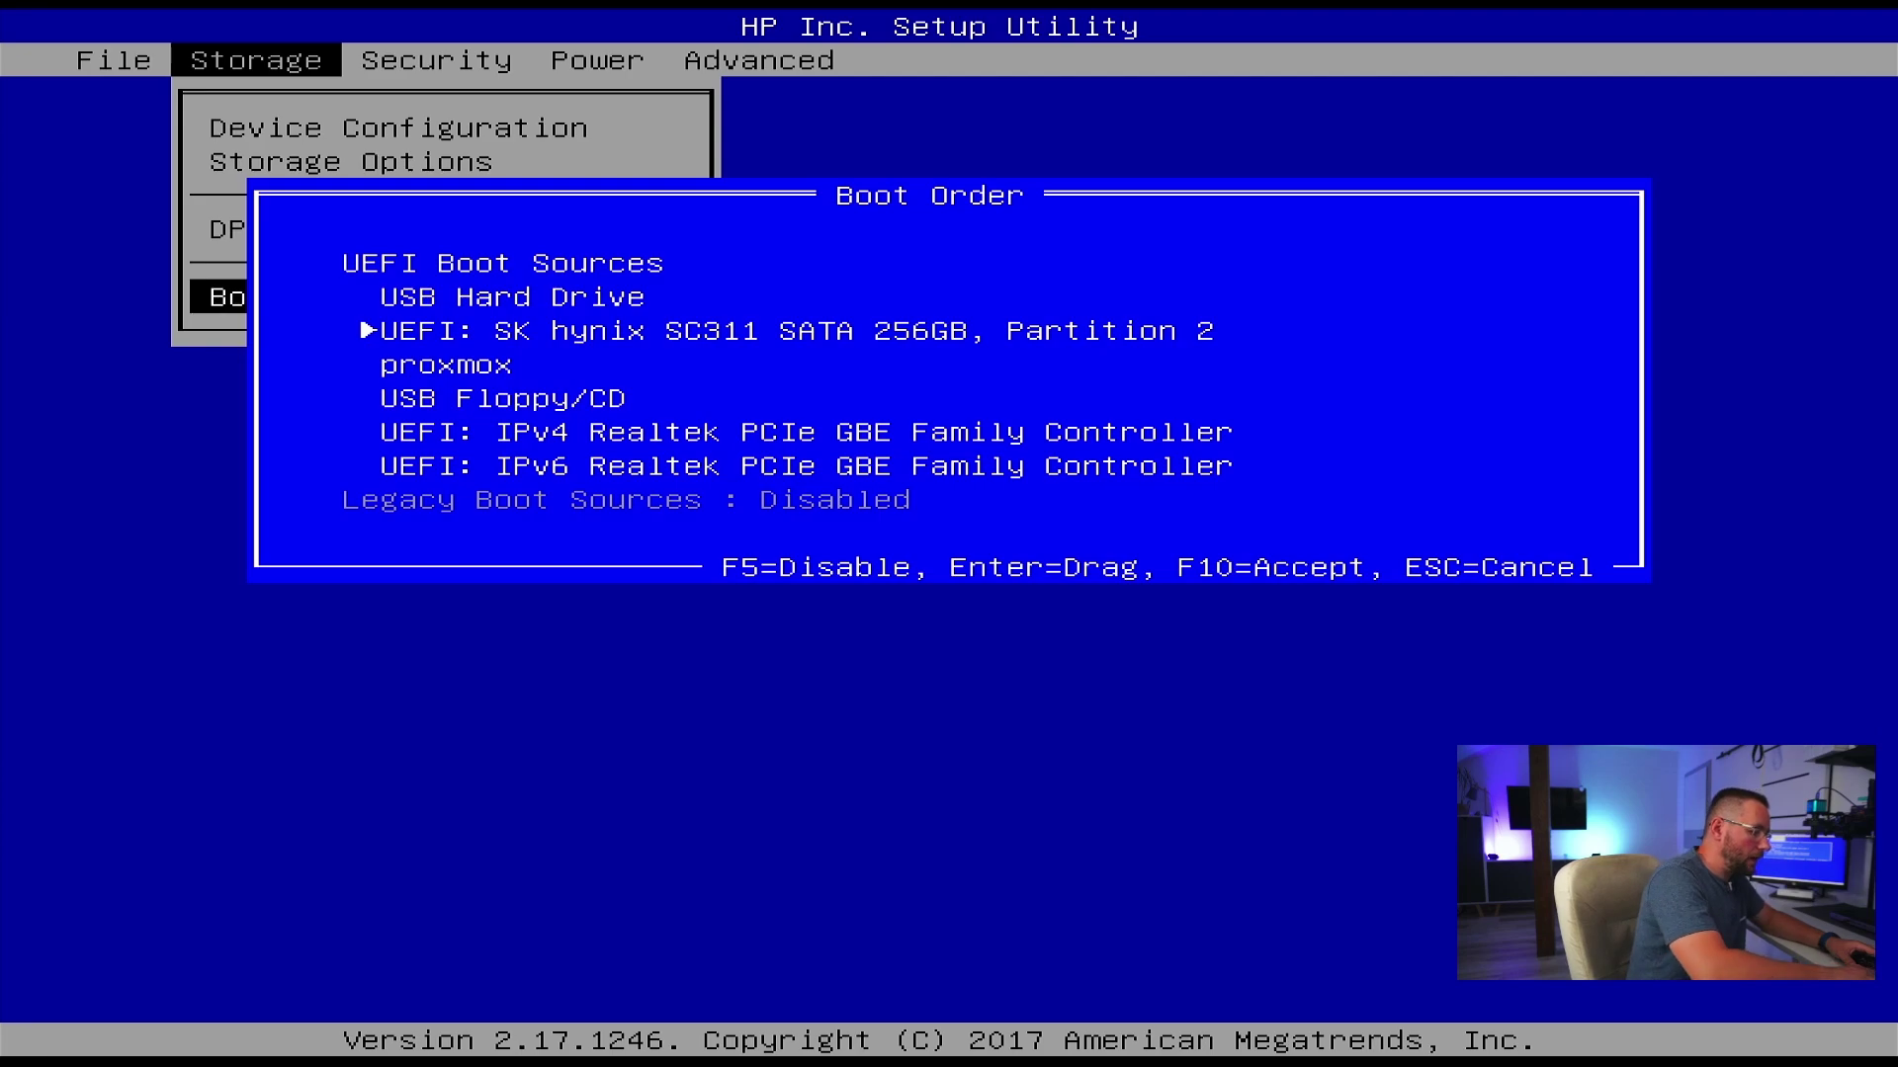
key(Escape)
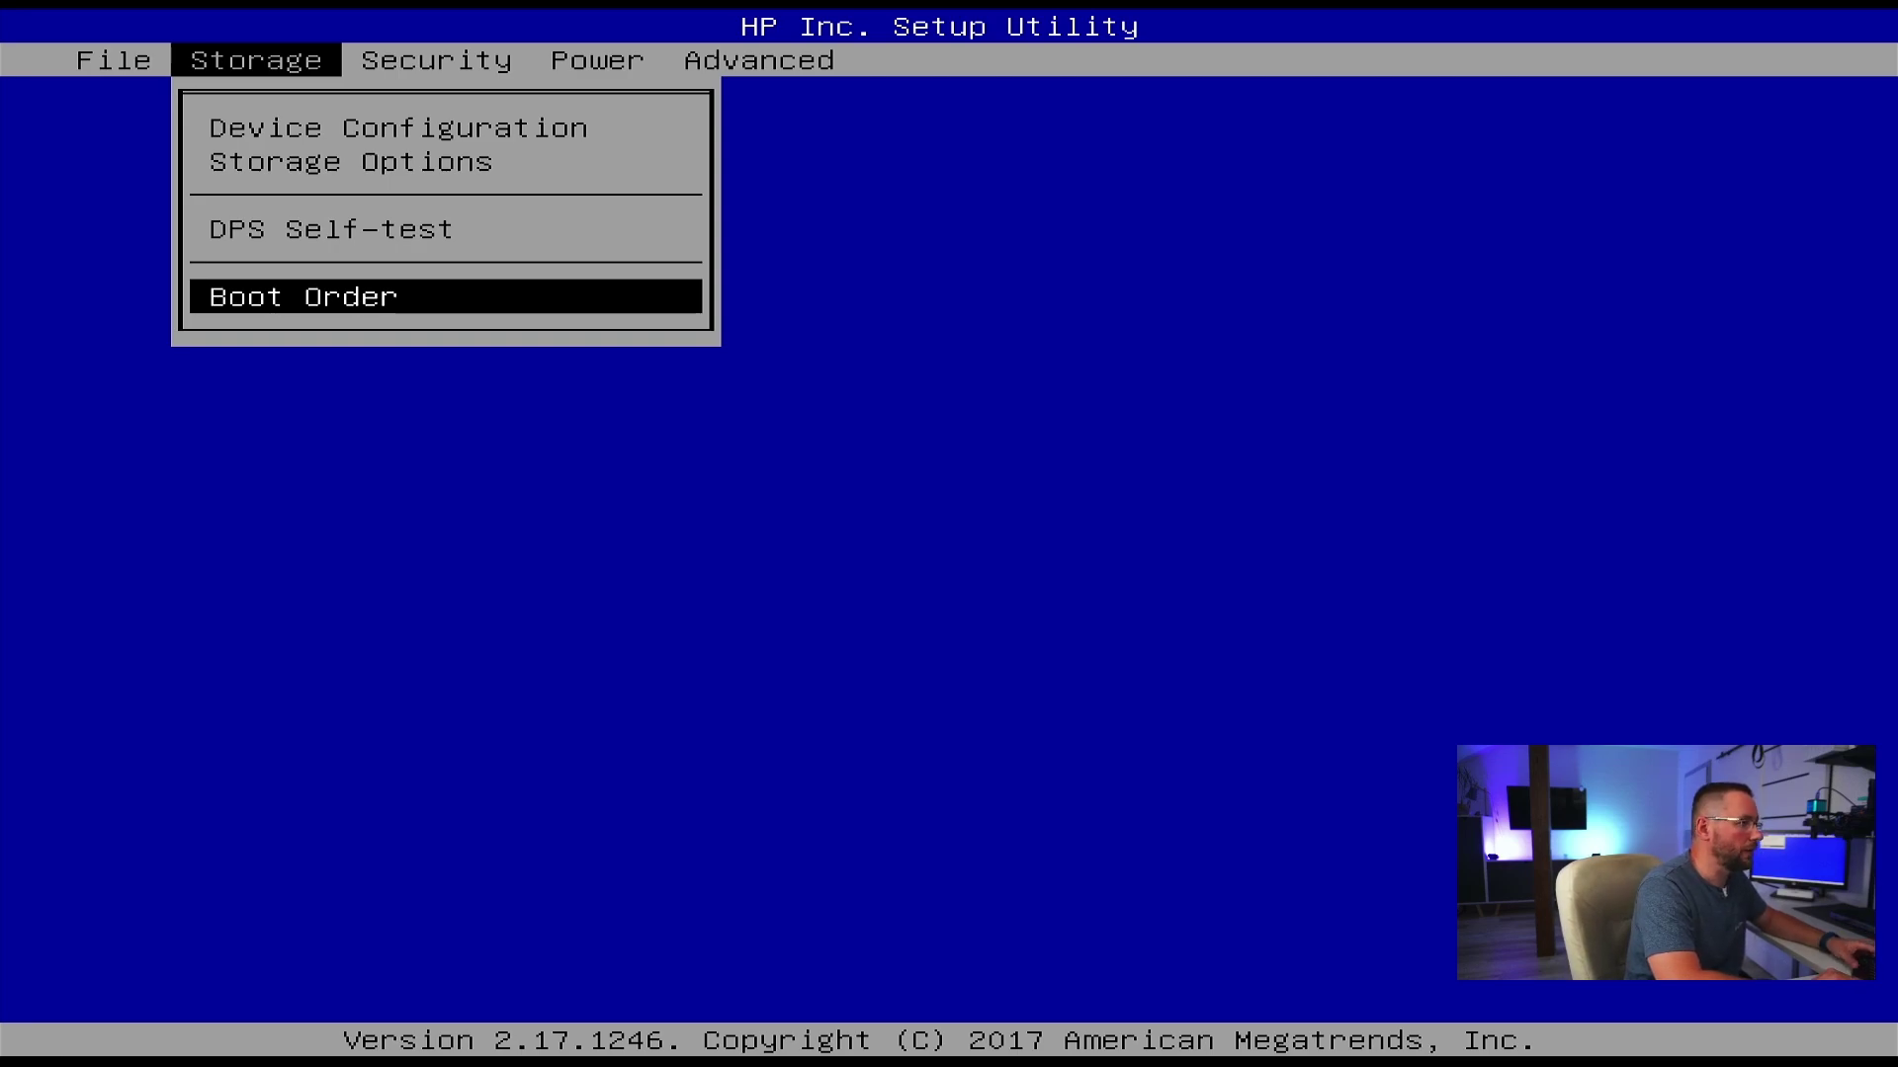
- Enable Virtualization Technology under Security > System Security and accept with F10
key(Right)
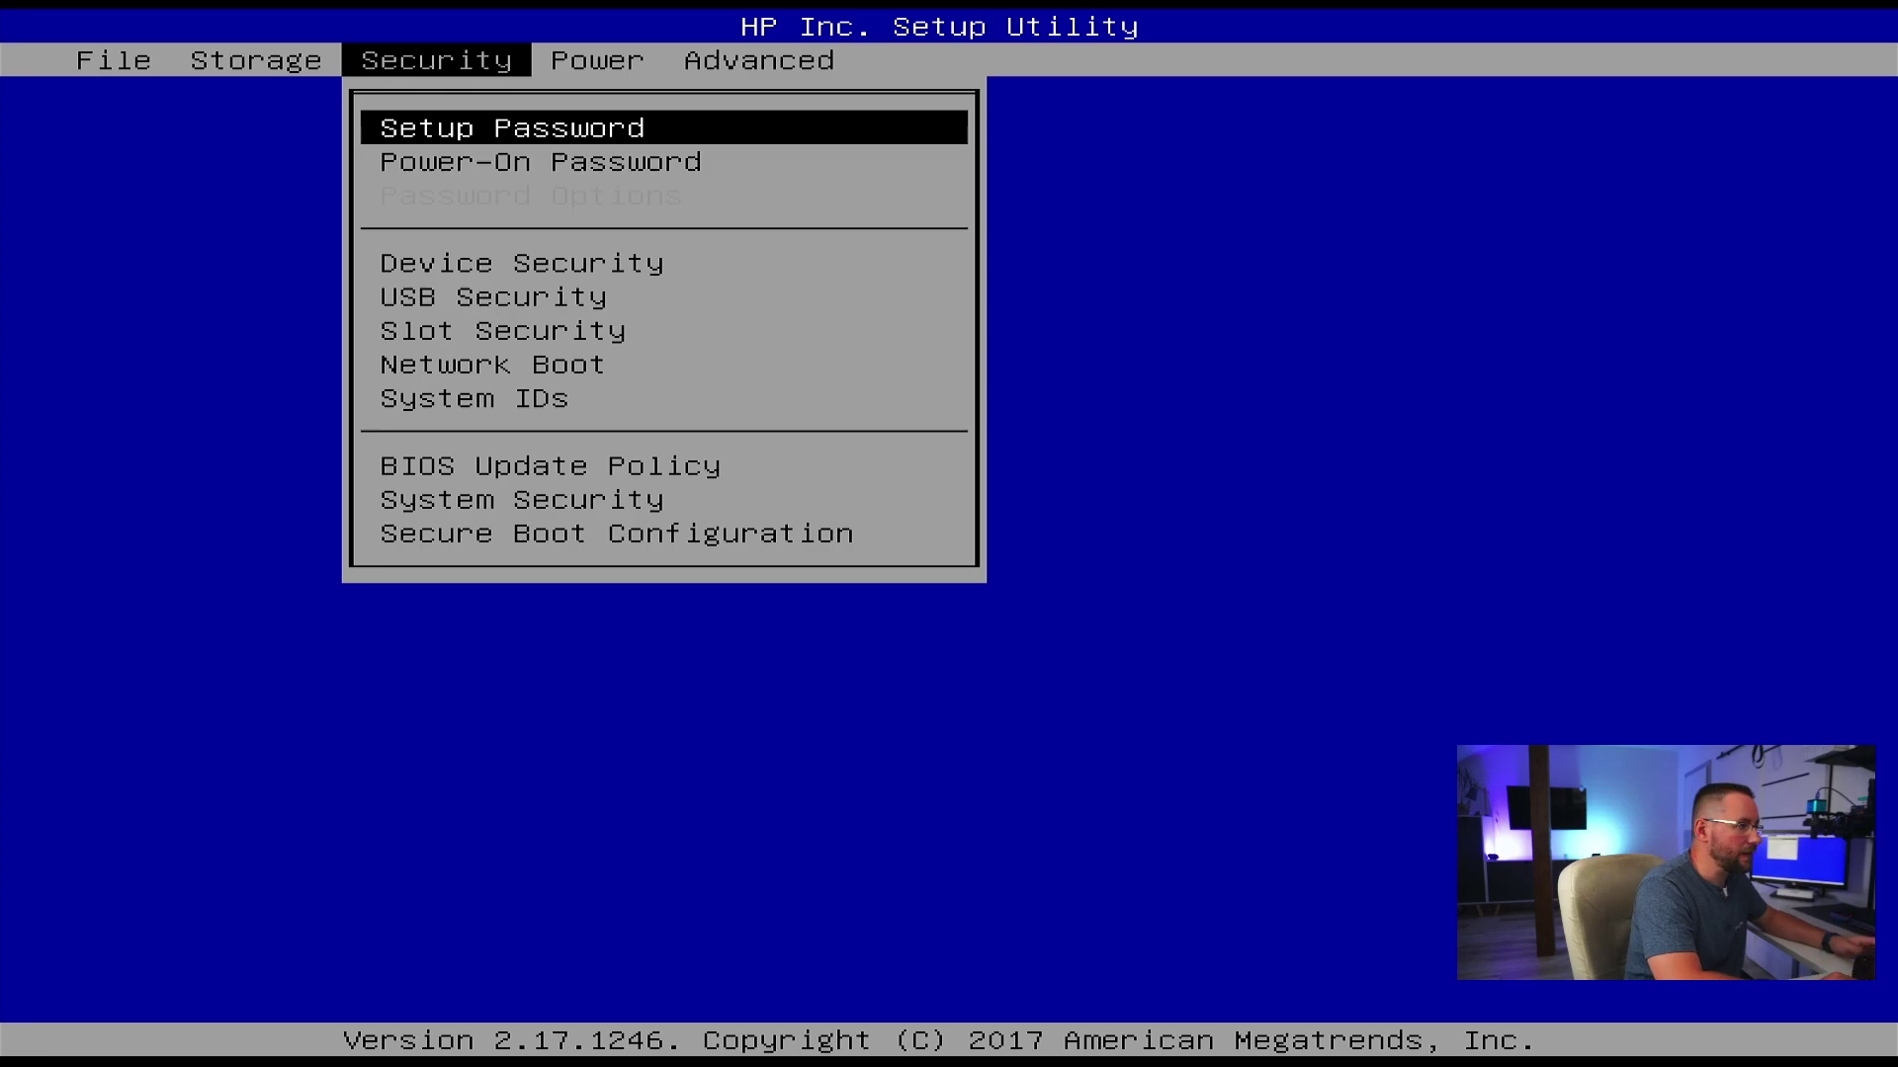
key(Down)
key(Down)
key(Down)
key(Down)
key(Down)
key(Down)
key(Down)
key(Down)
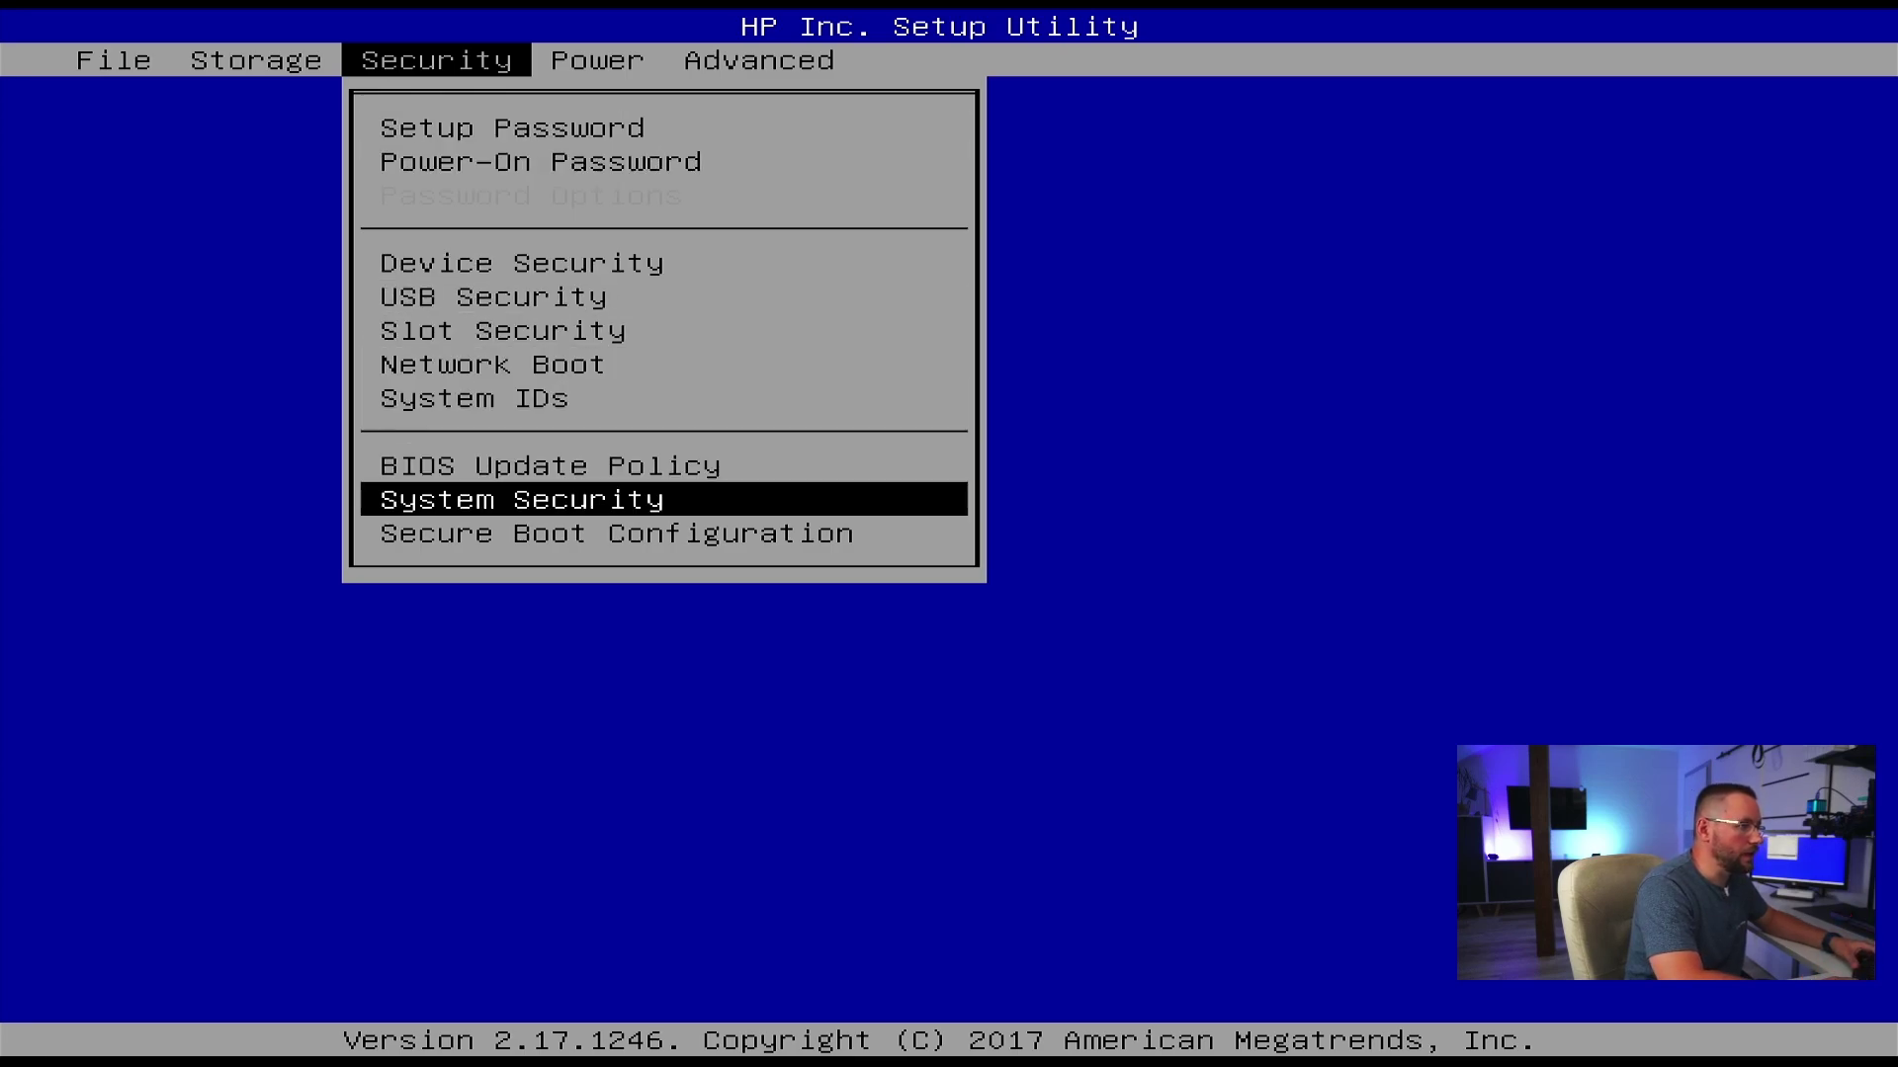
key(Return)
key(Down)
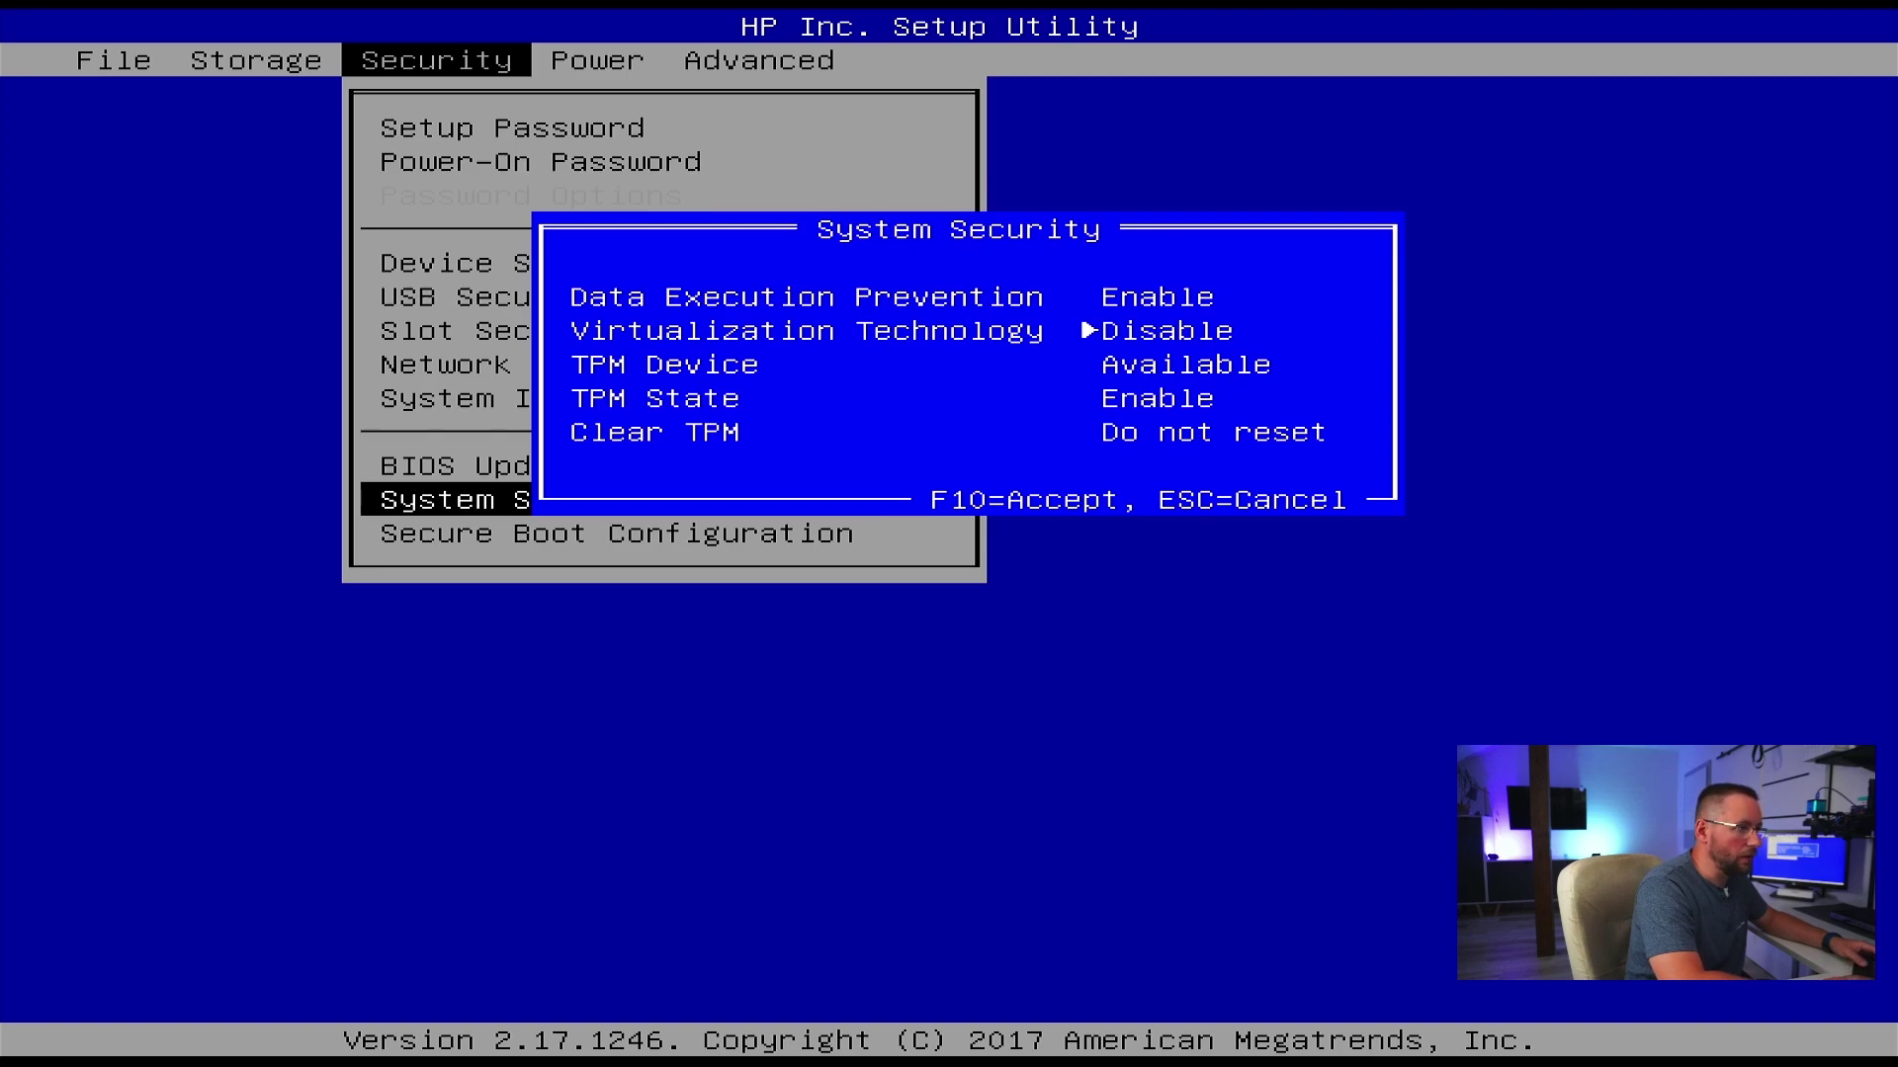
key(Up)
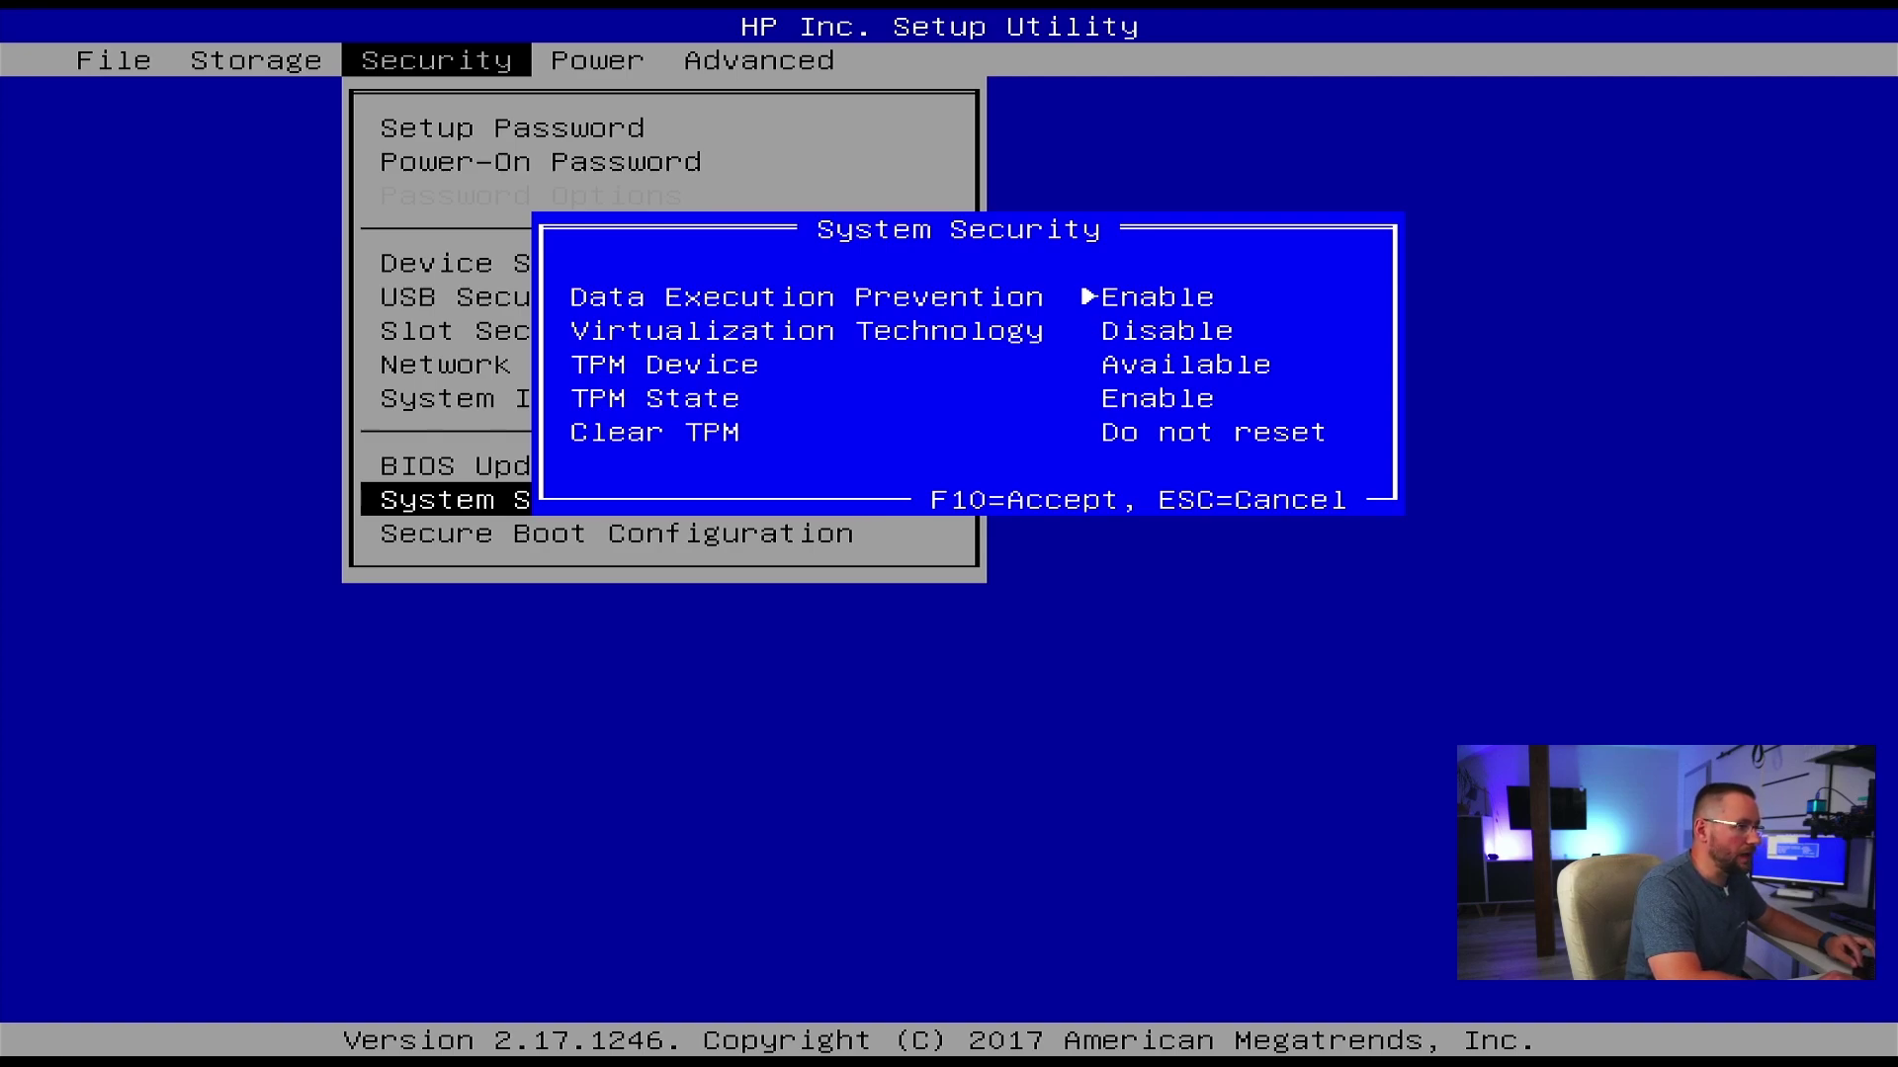
key(Down)
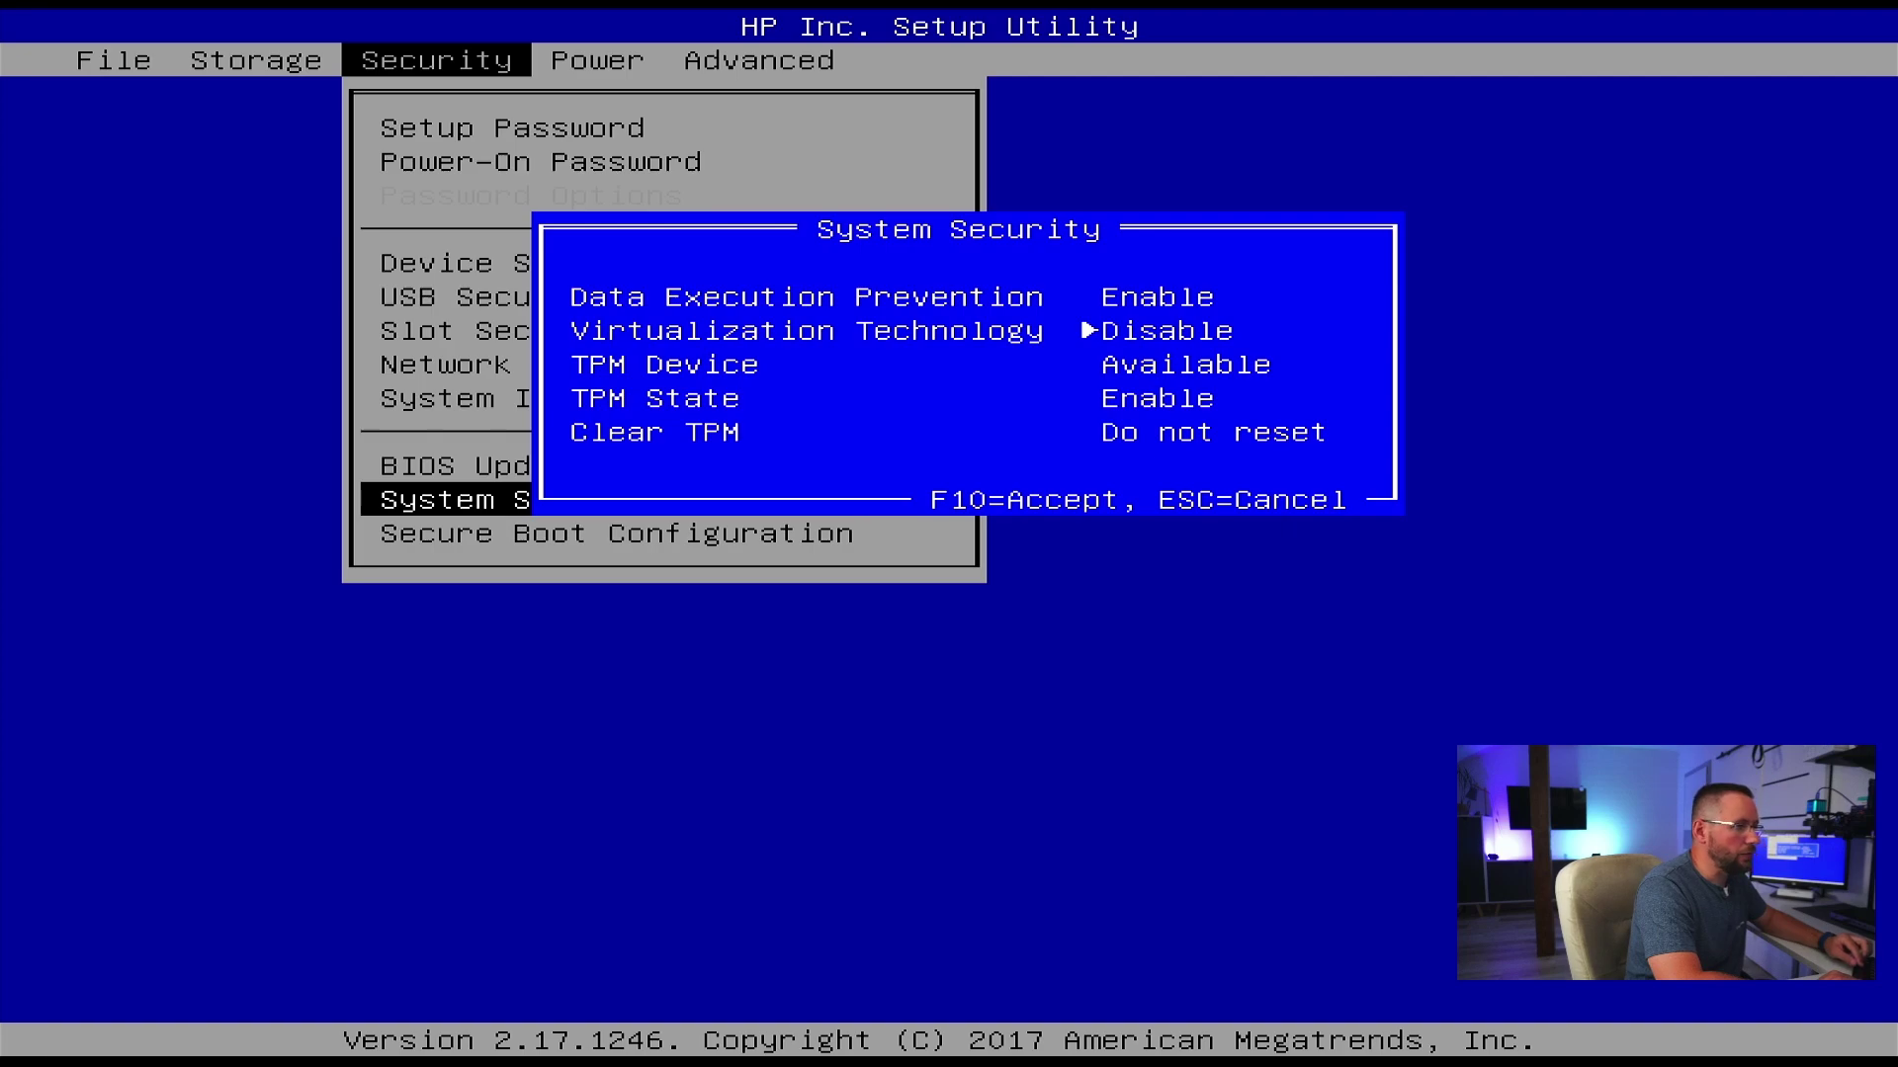
key(Right)
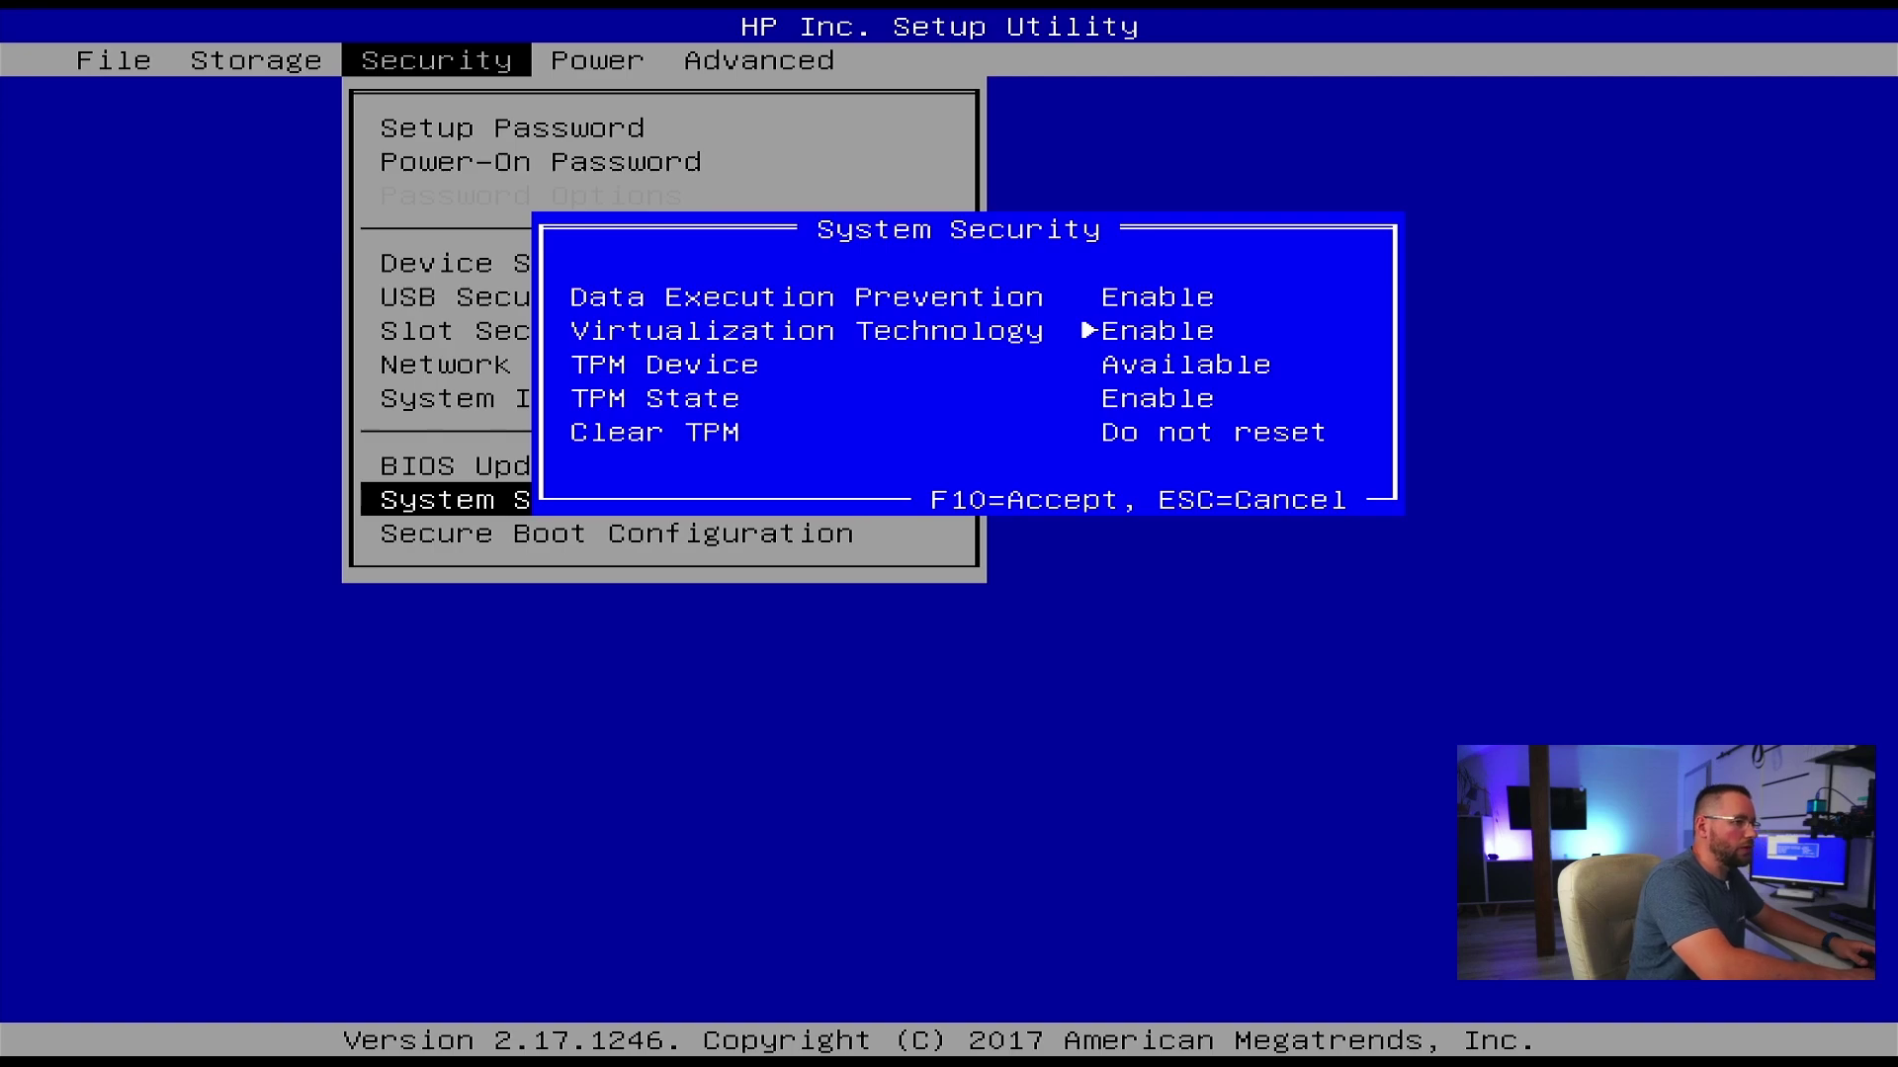
key(F10)
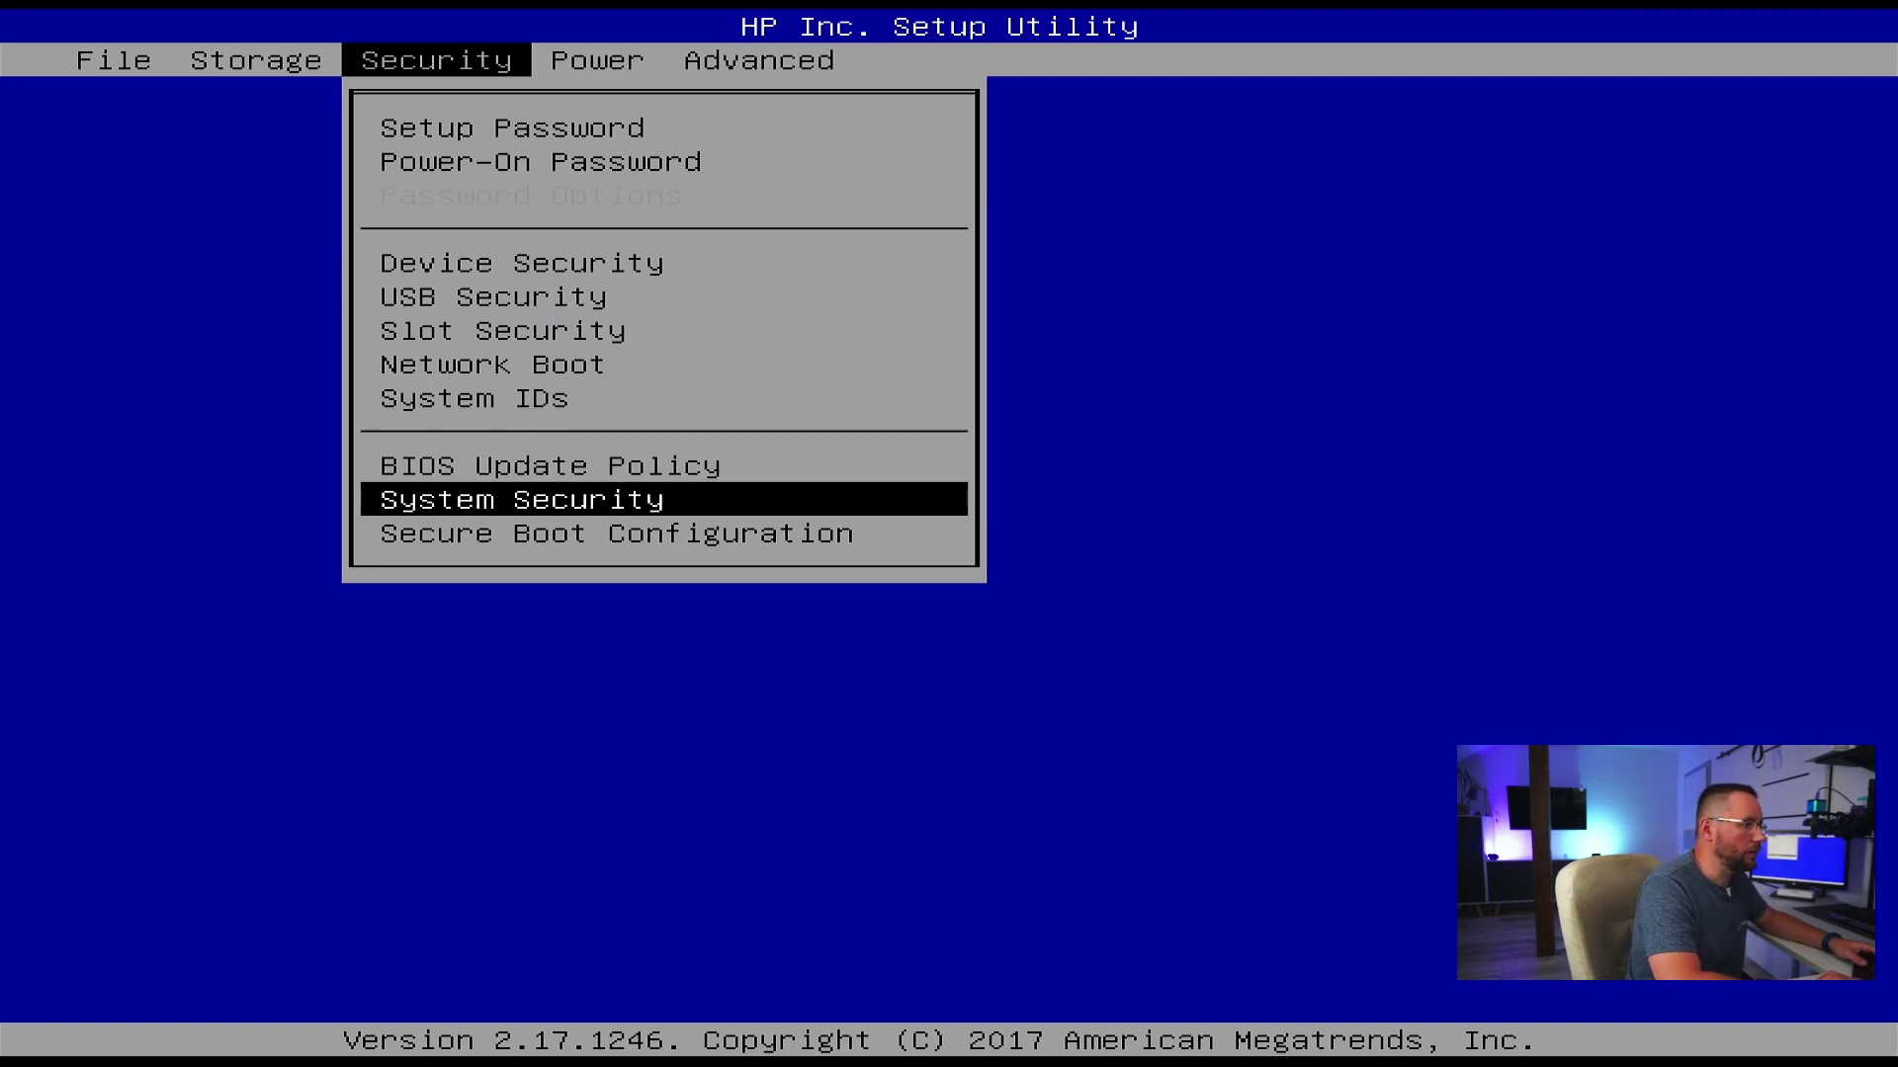
key(Down)
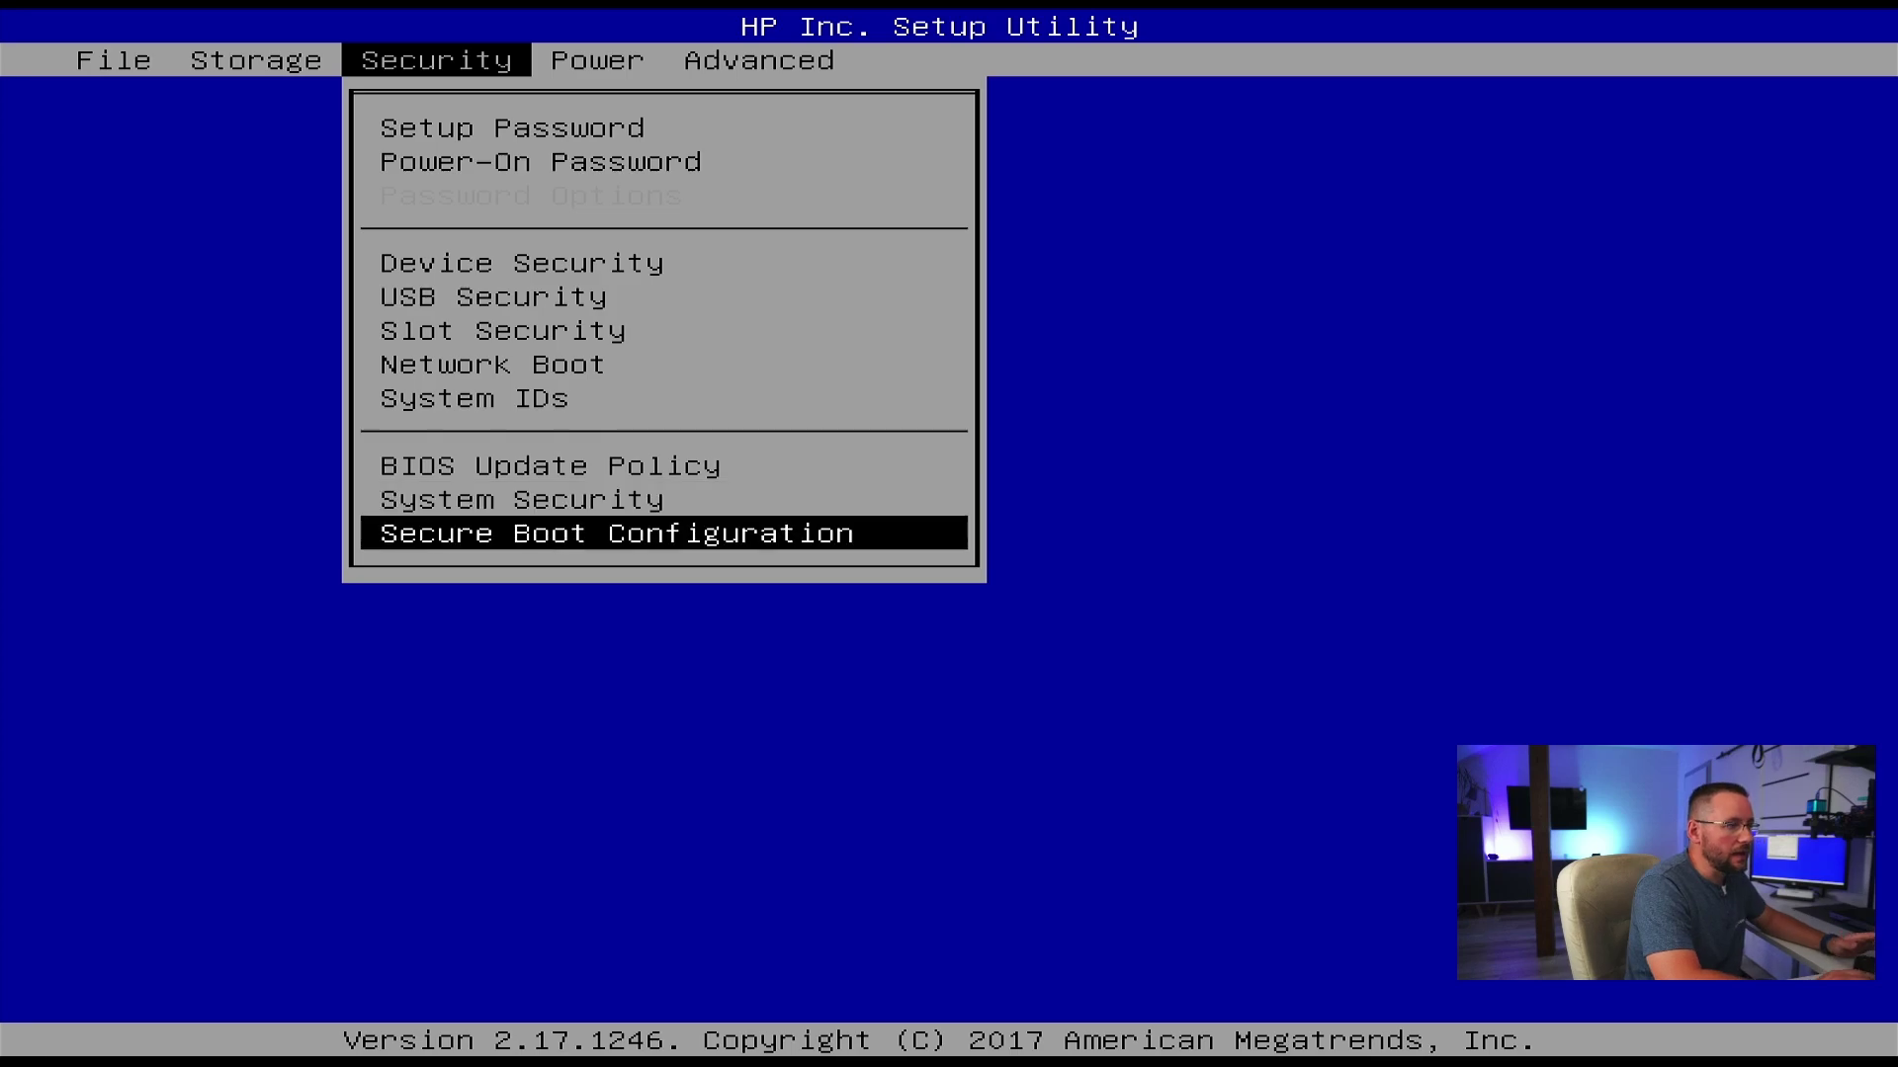
- Set After Power Loss to On under Advanced > Power-On Options and accept it
key(Right)
key(Right)
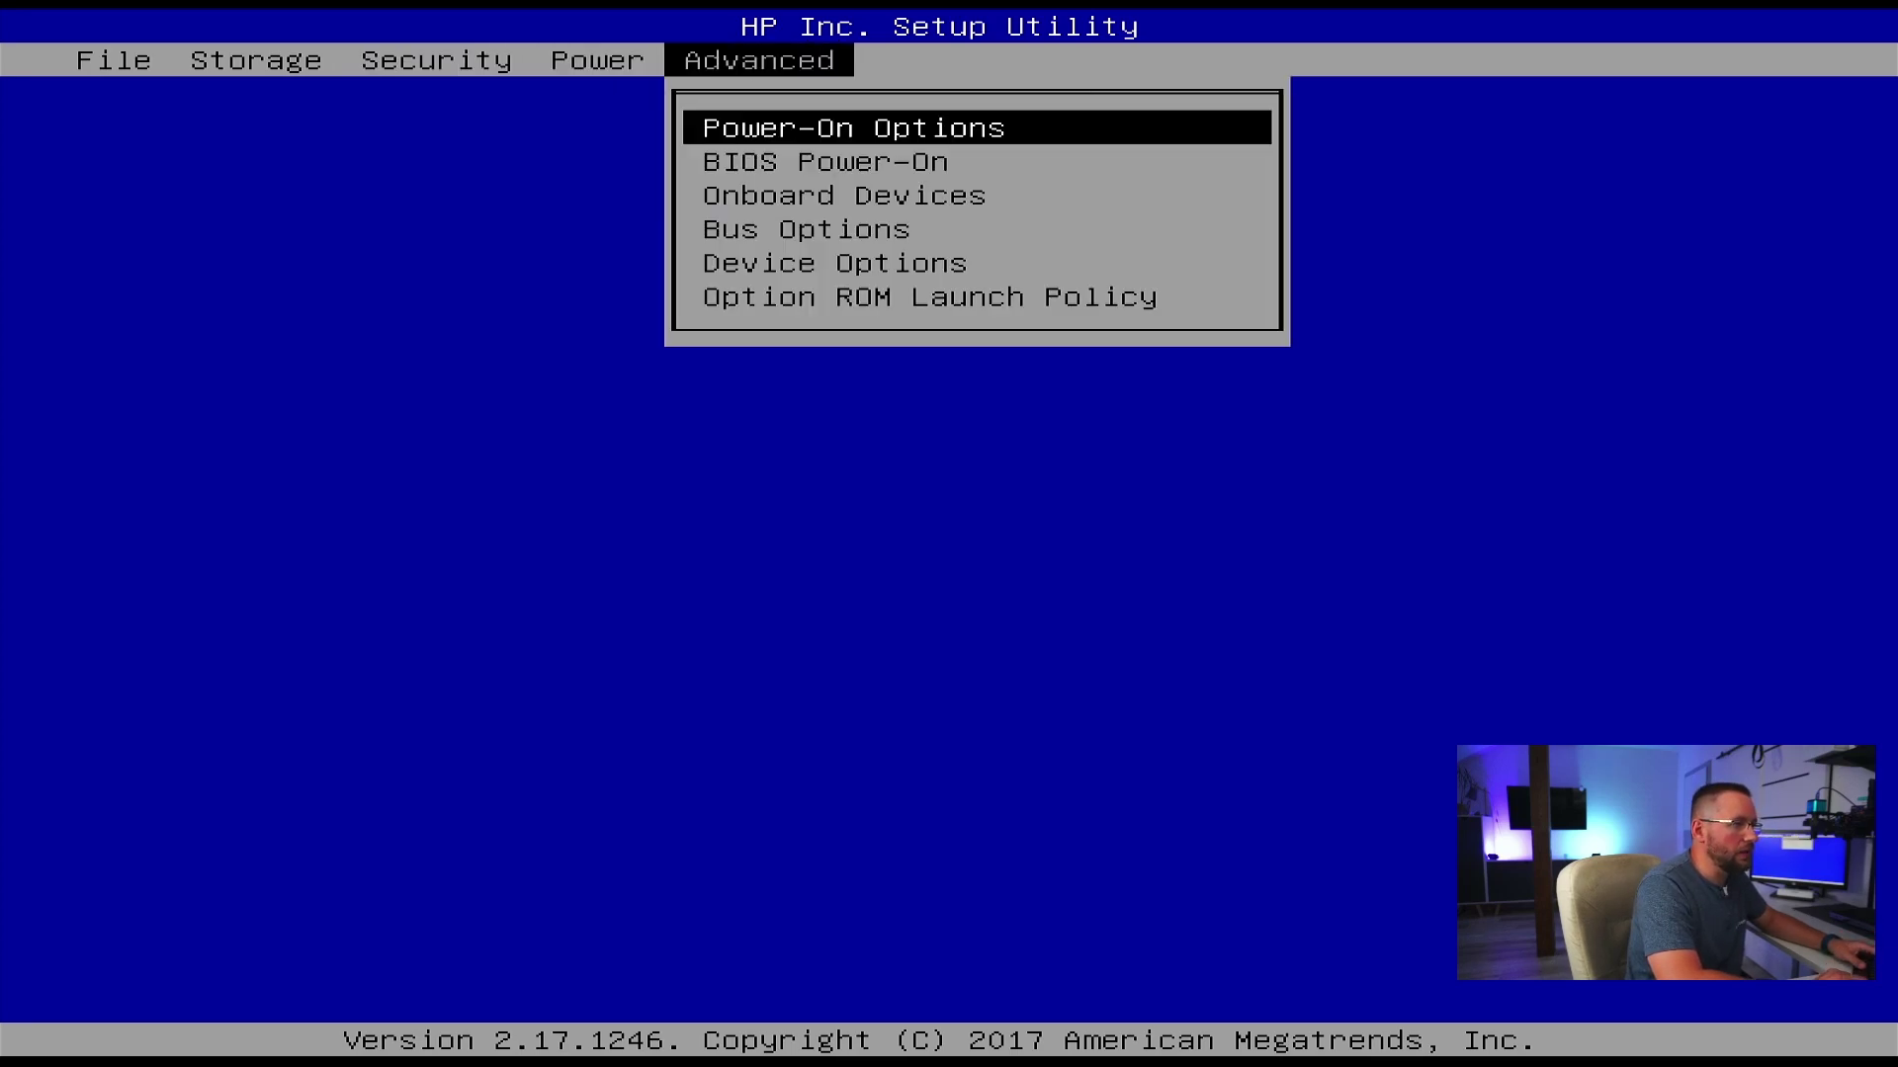
key(Down)
key(Up)
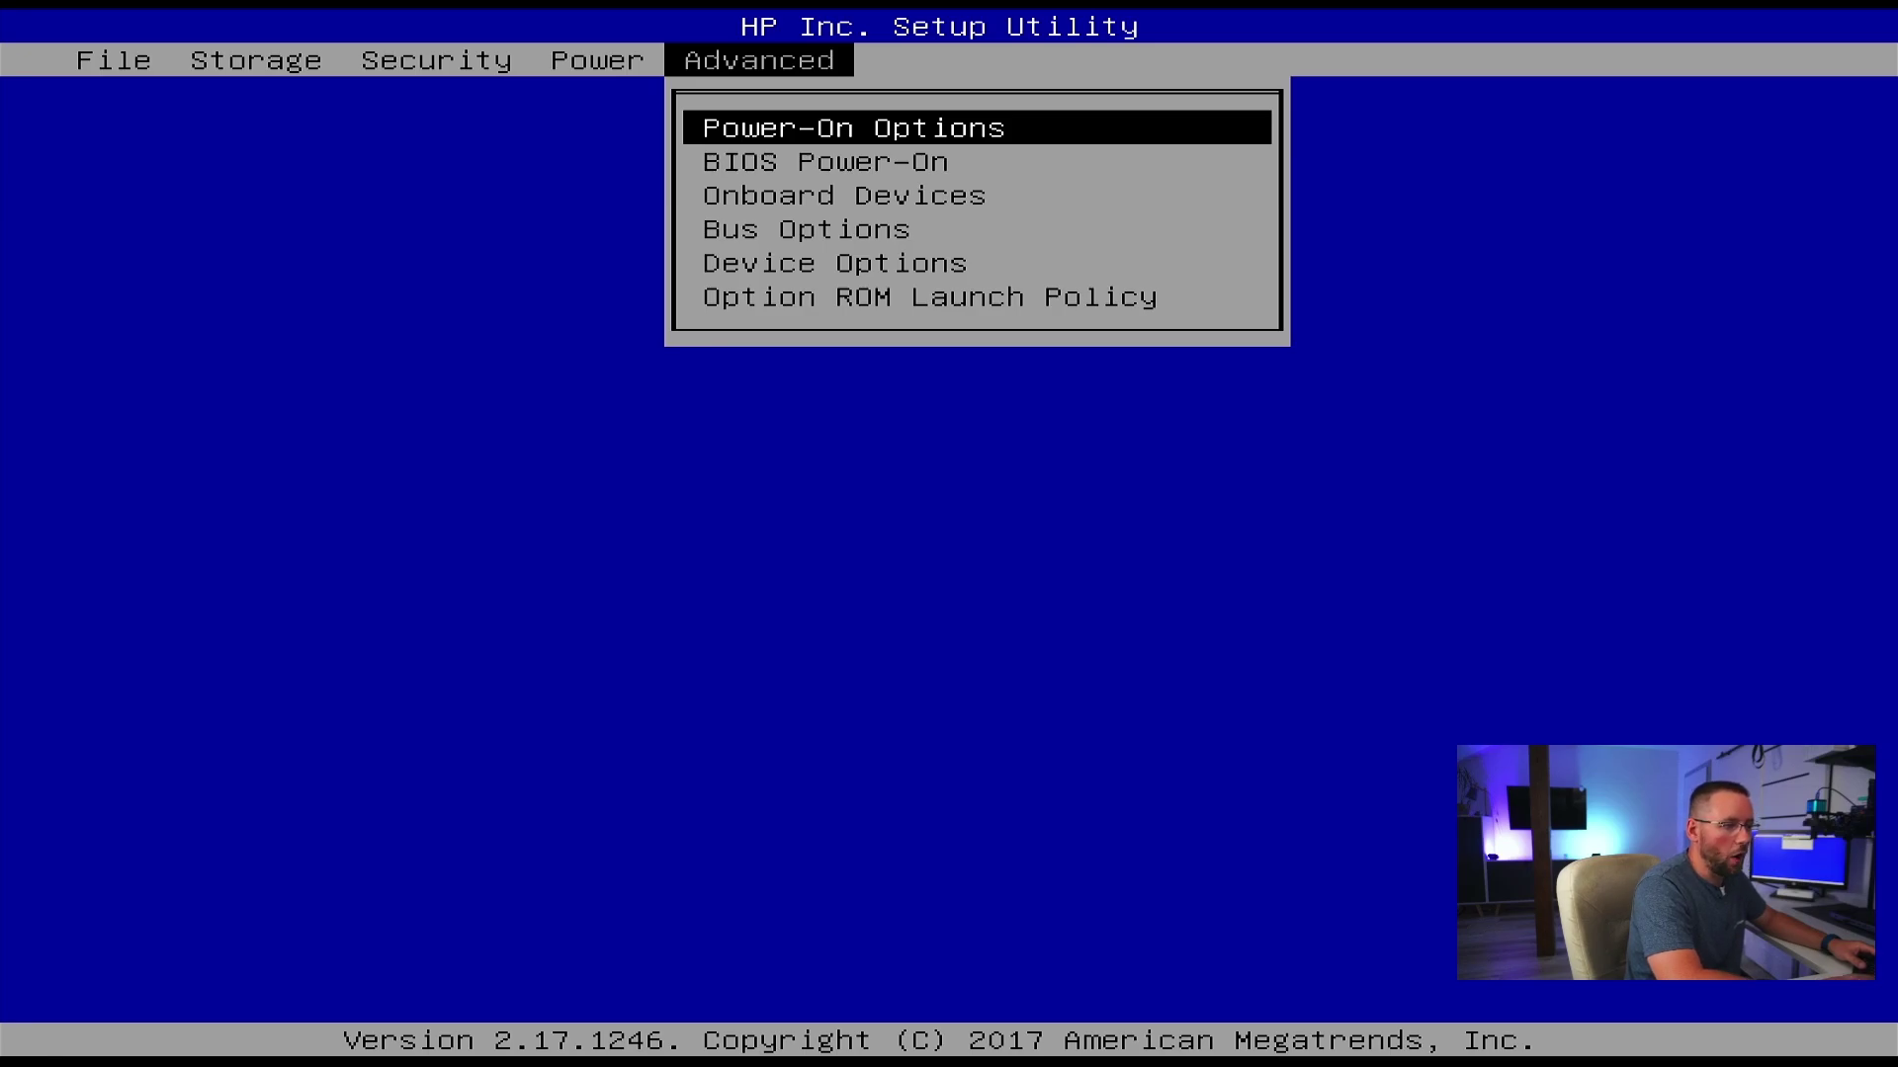
key(Return)
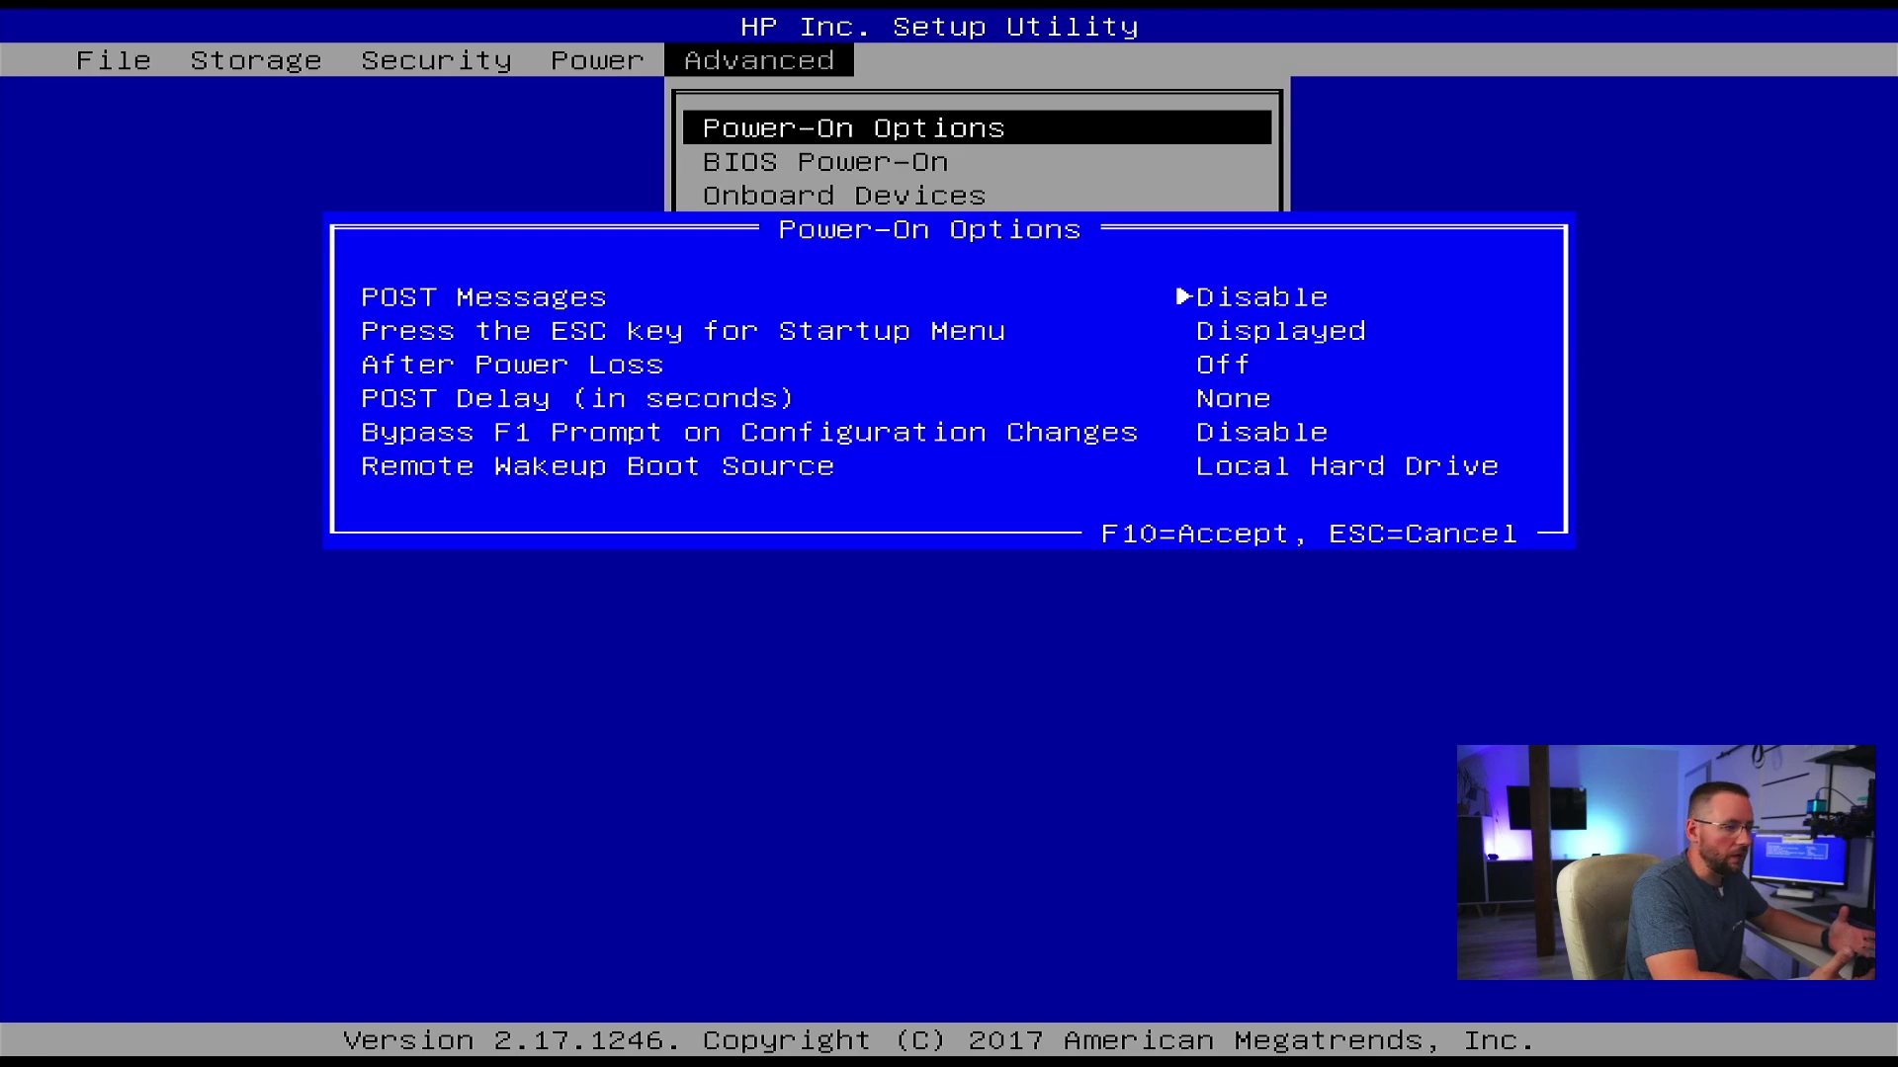
key(Down)
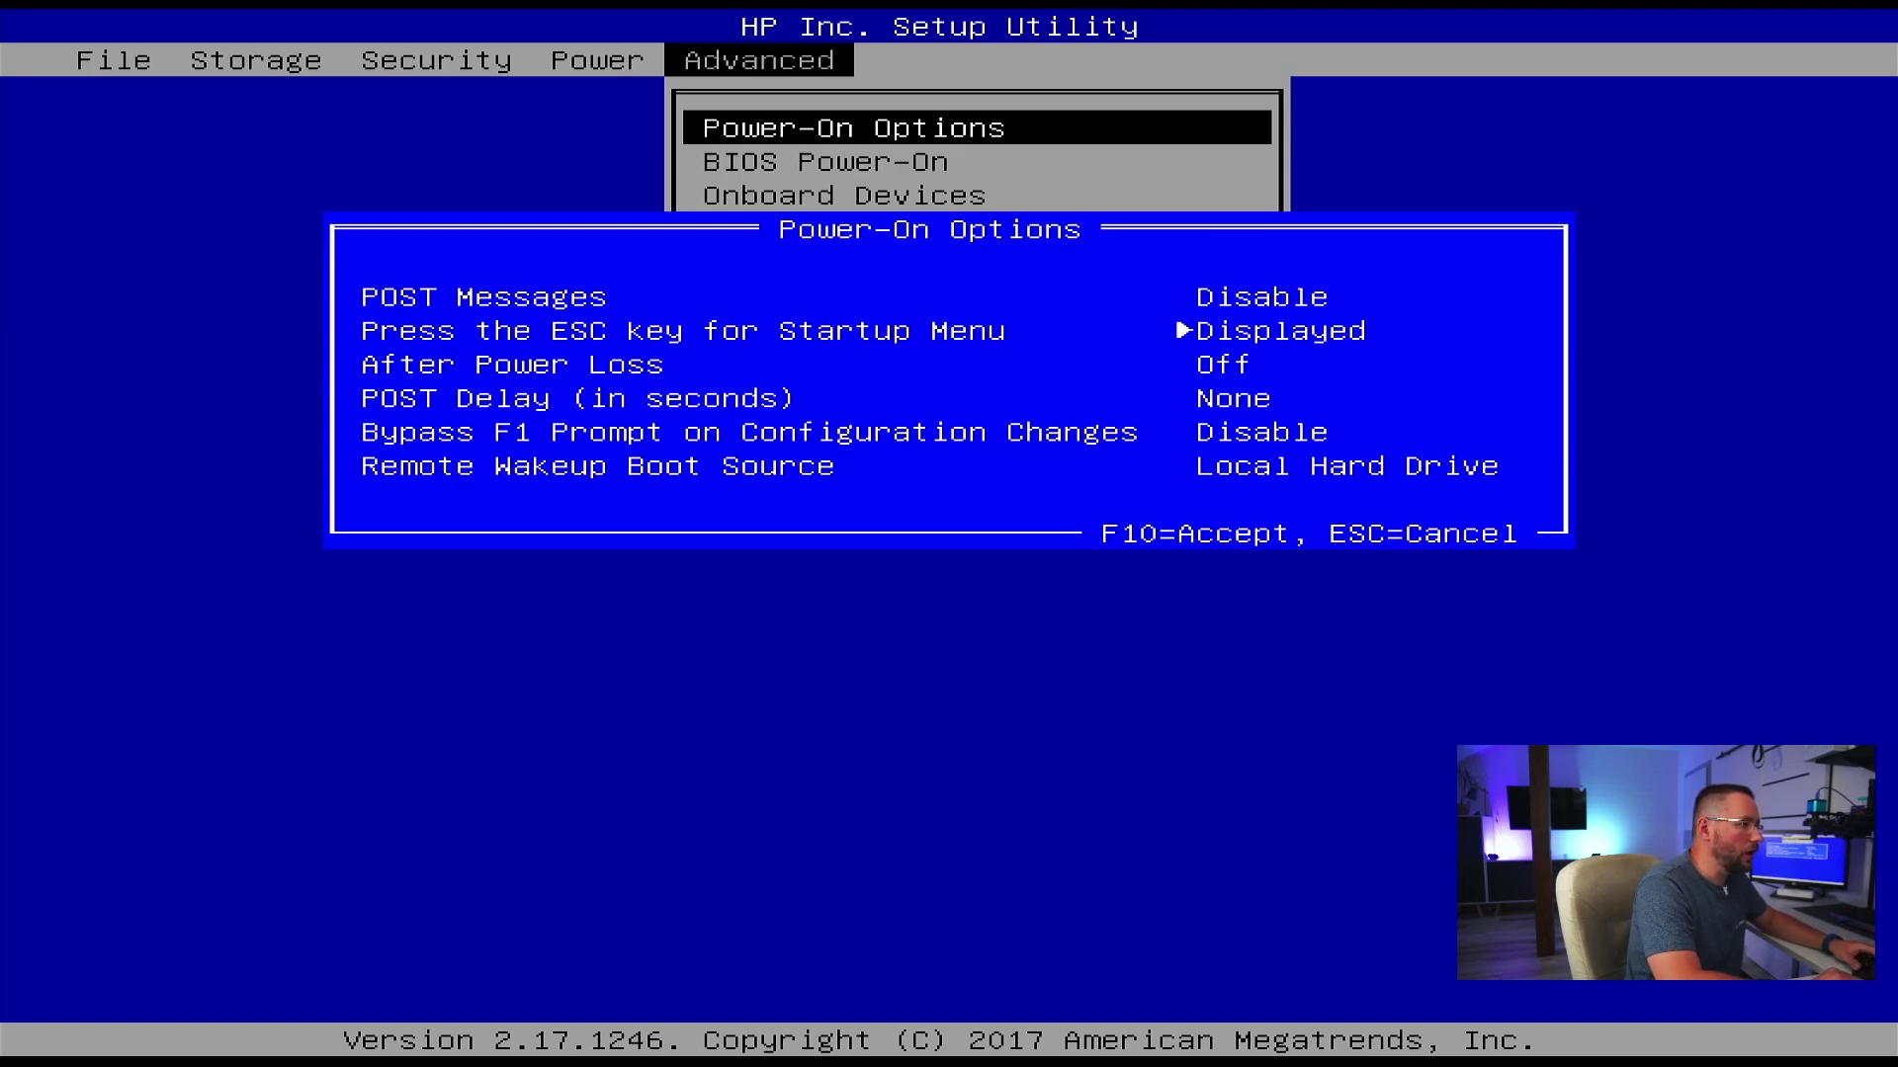
key(Down)
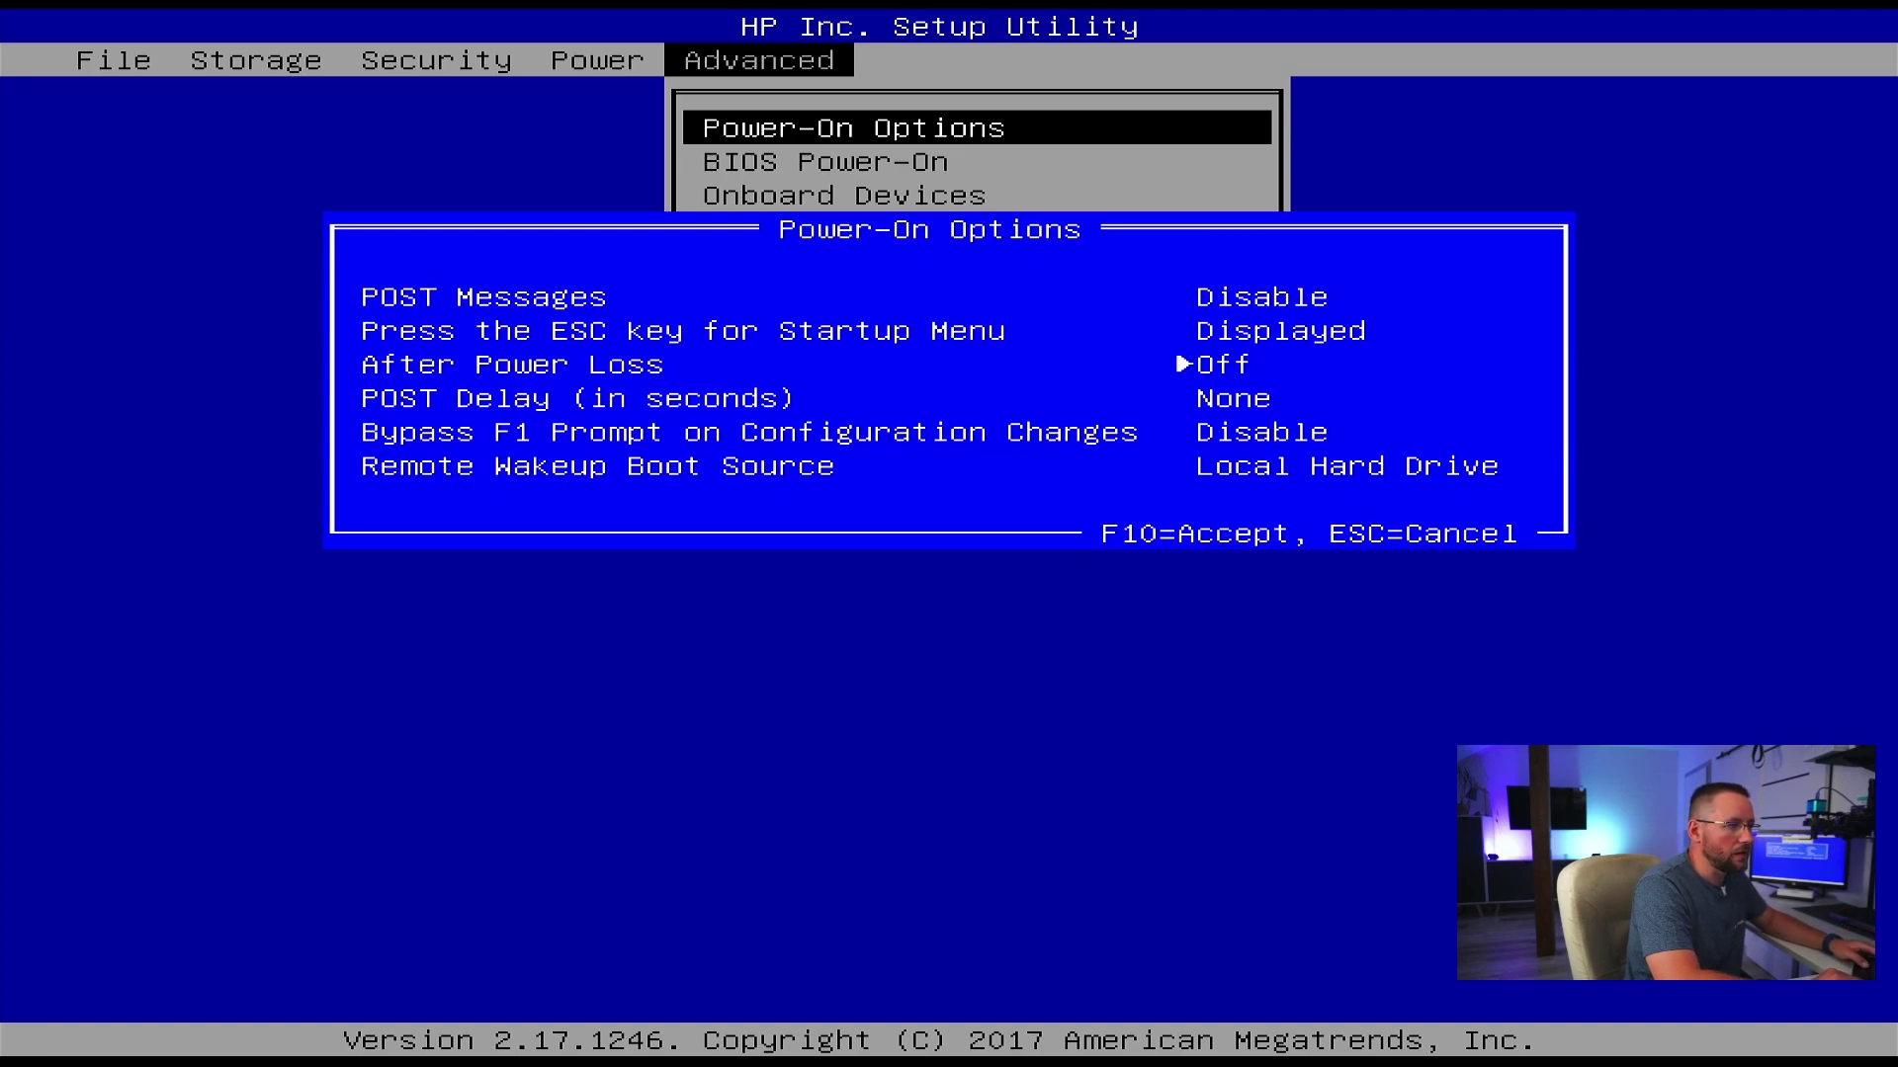
key(Right)
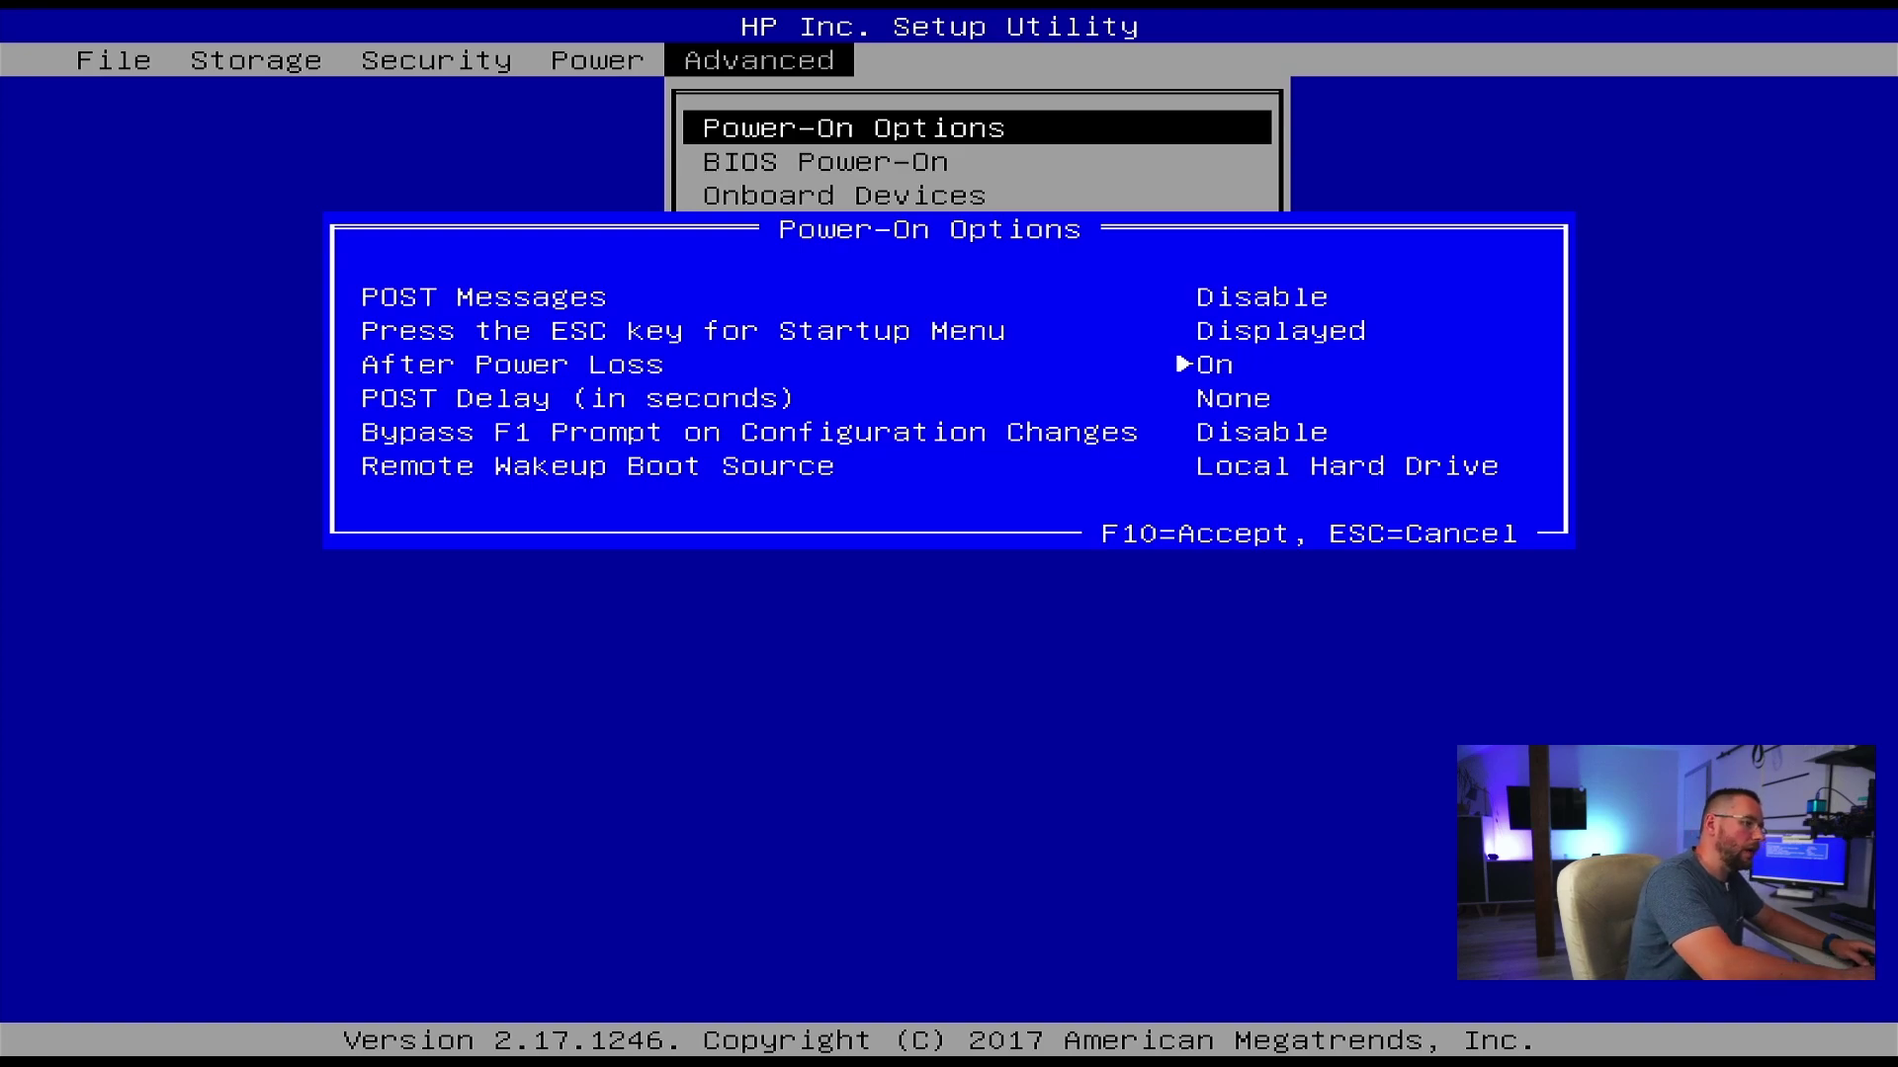
key(F10)
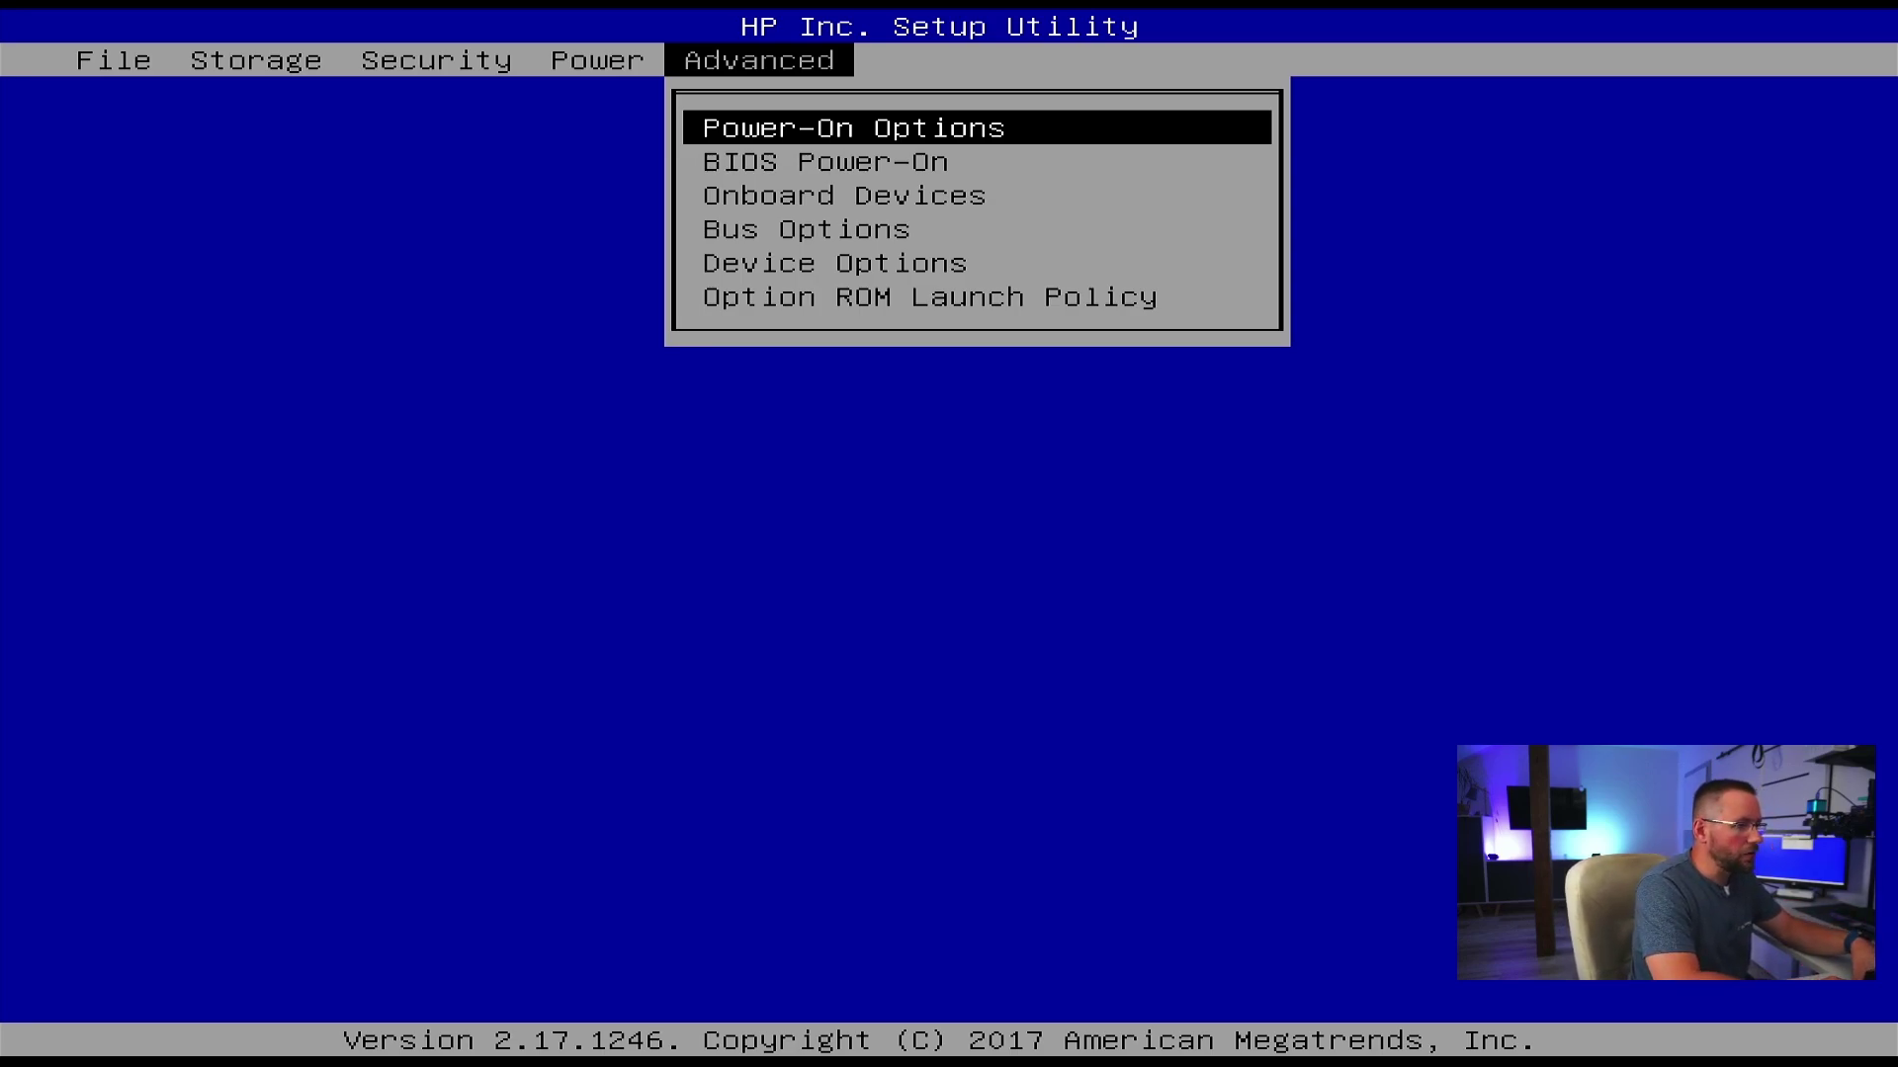
key(F10)
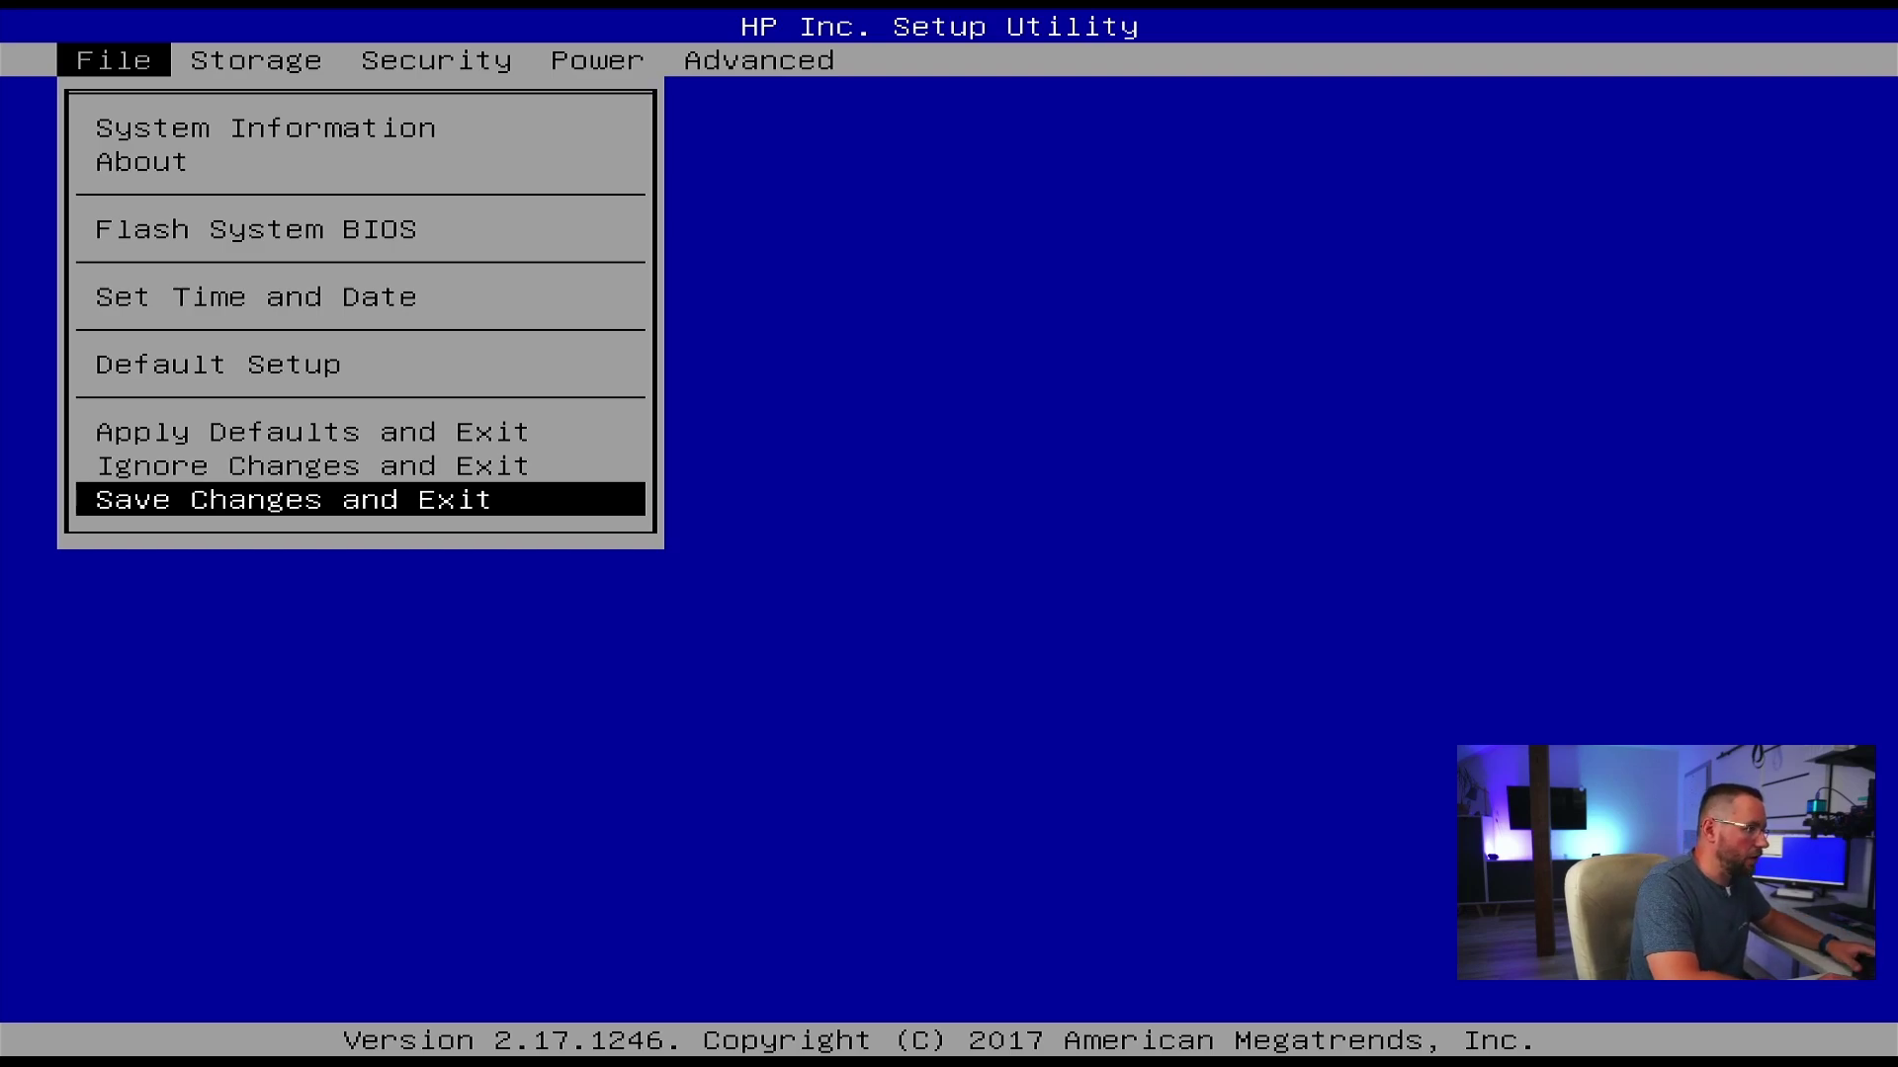
- Choose Save Changes and Exit and confirm, restarting into the Proxmox boot menu
key(Up)
key(Down)
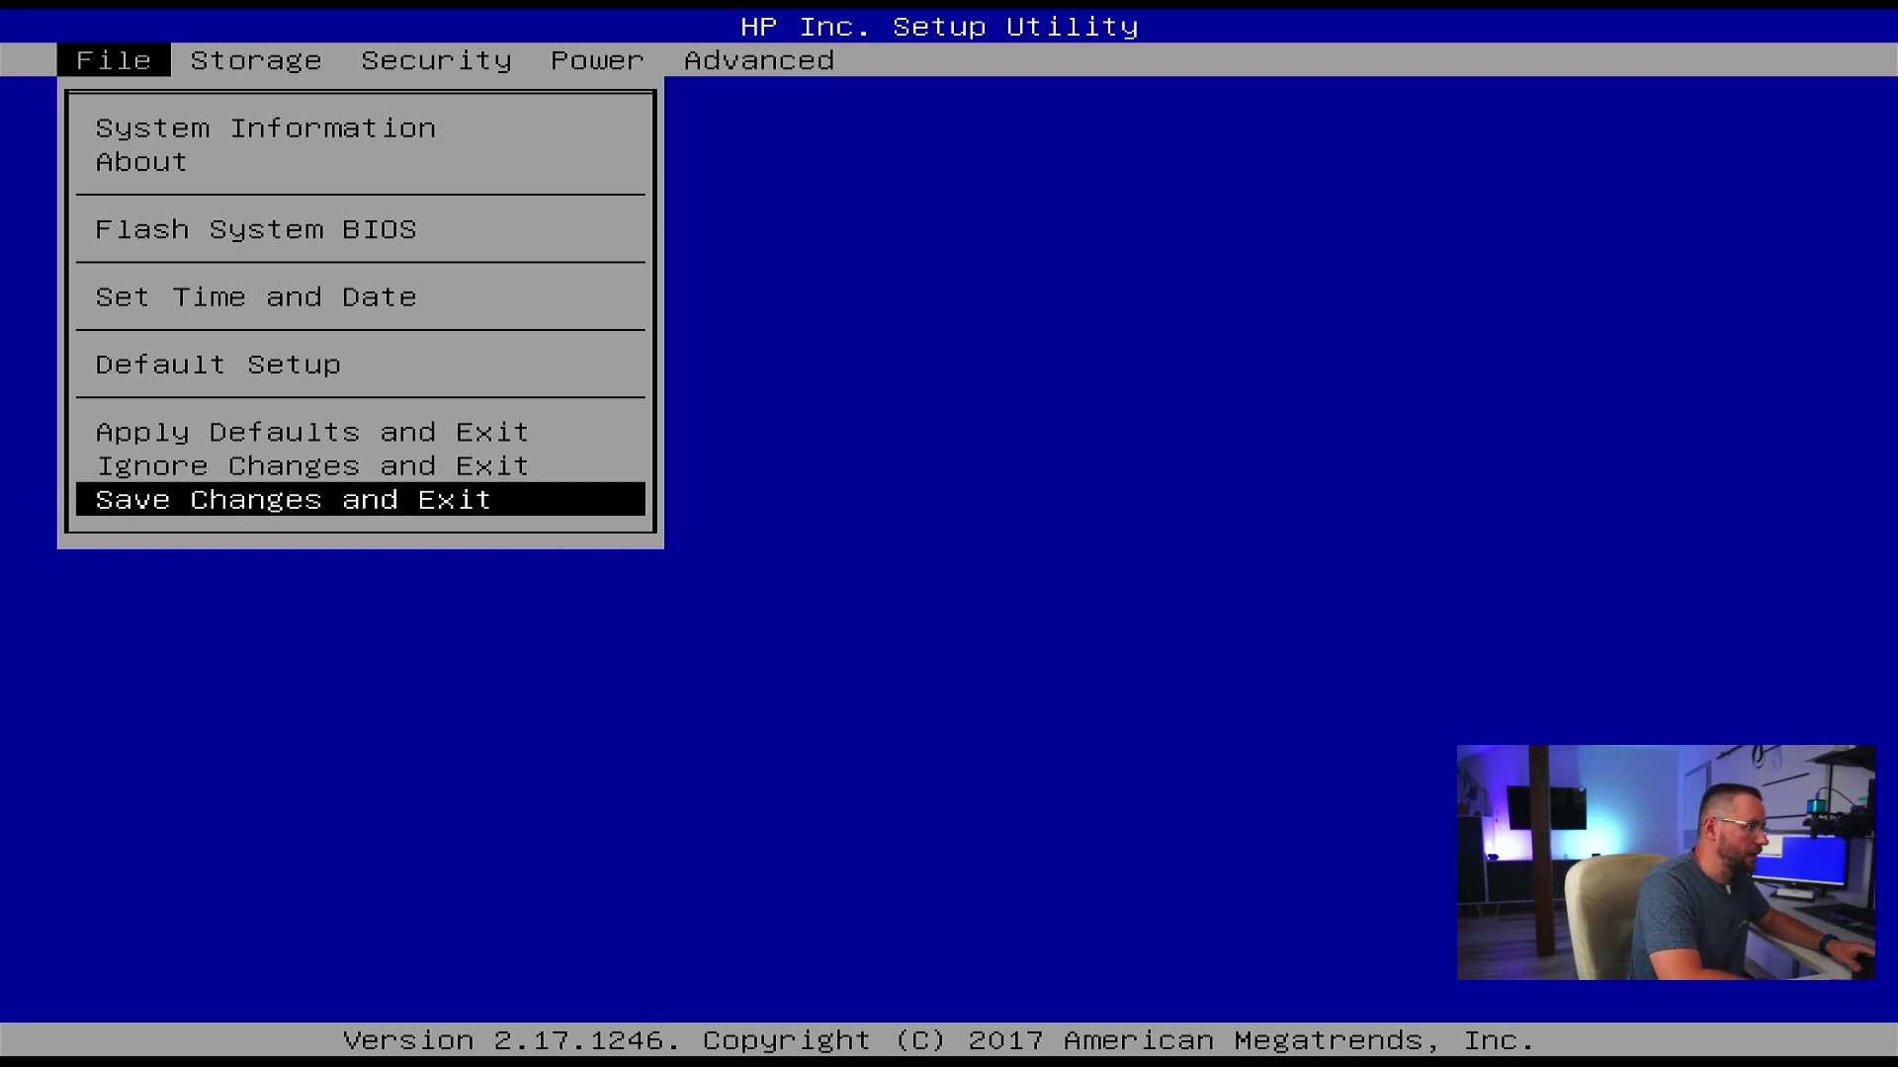
key(Return)
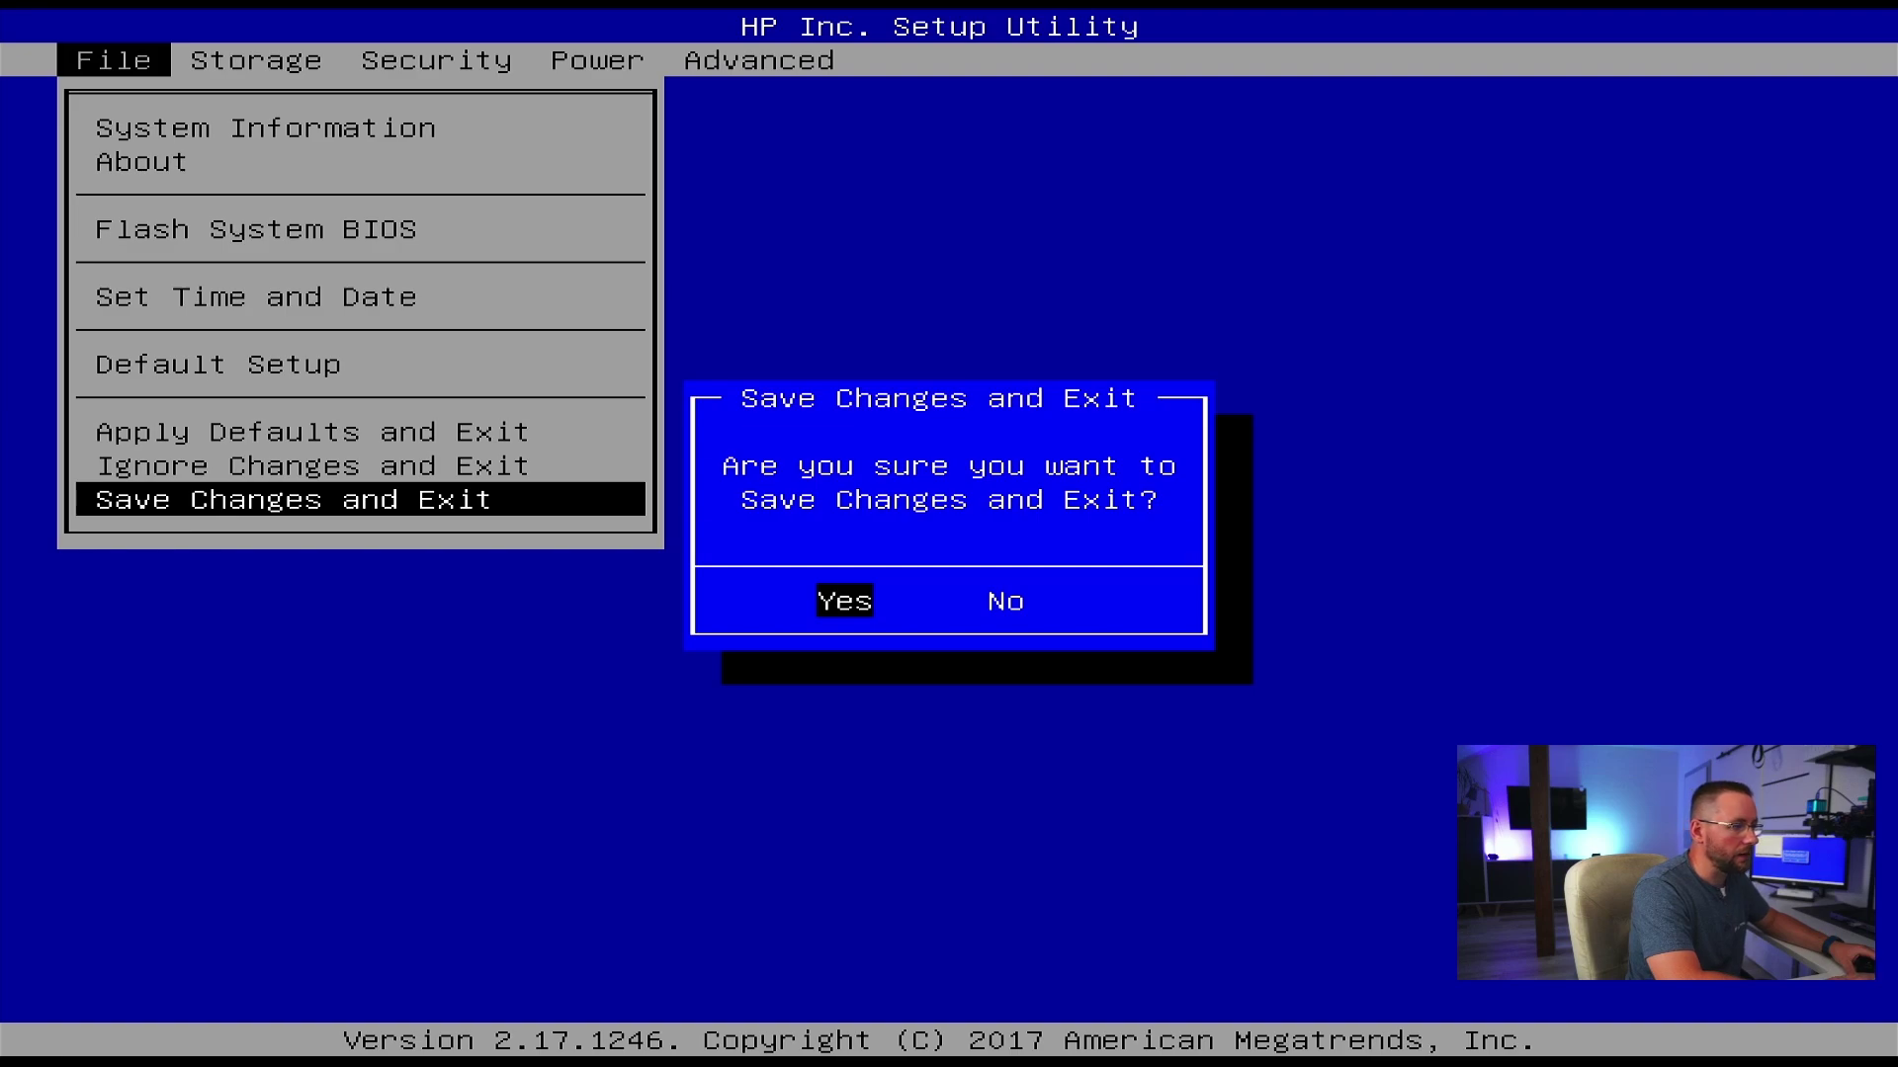
key(Return)
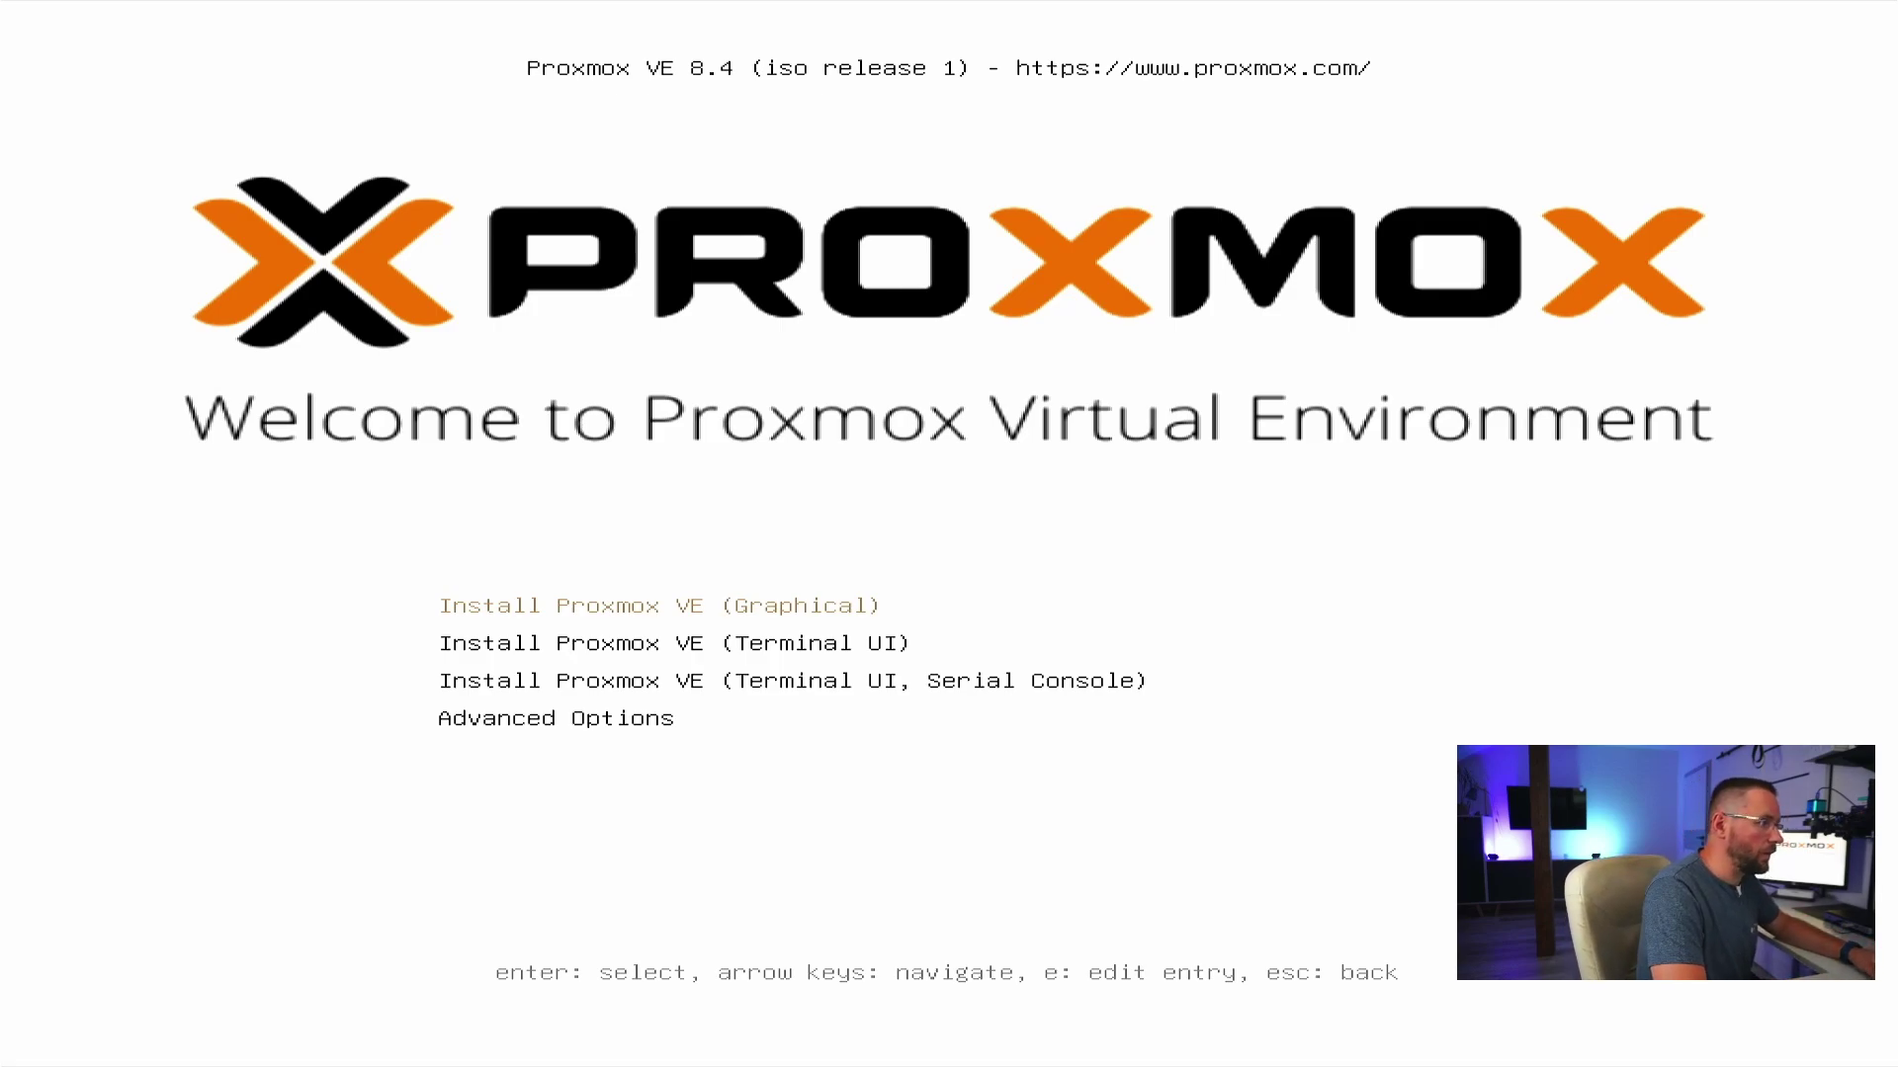
- Start the Install Proxmox VE (Graphical) entry from the boot menu
key(Down)
key(Up)
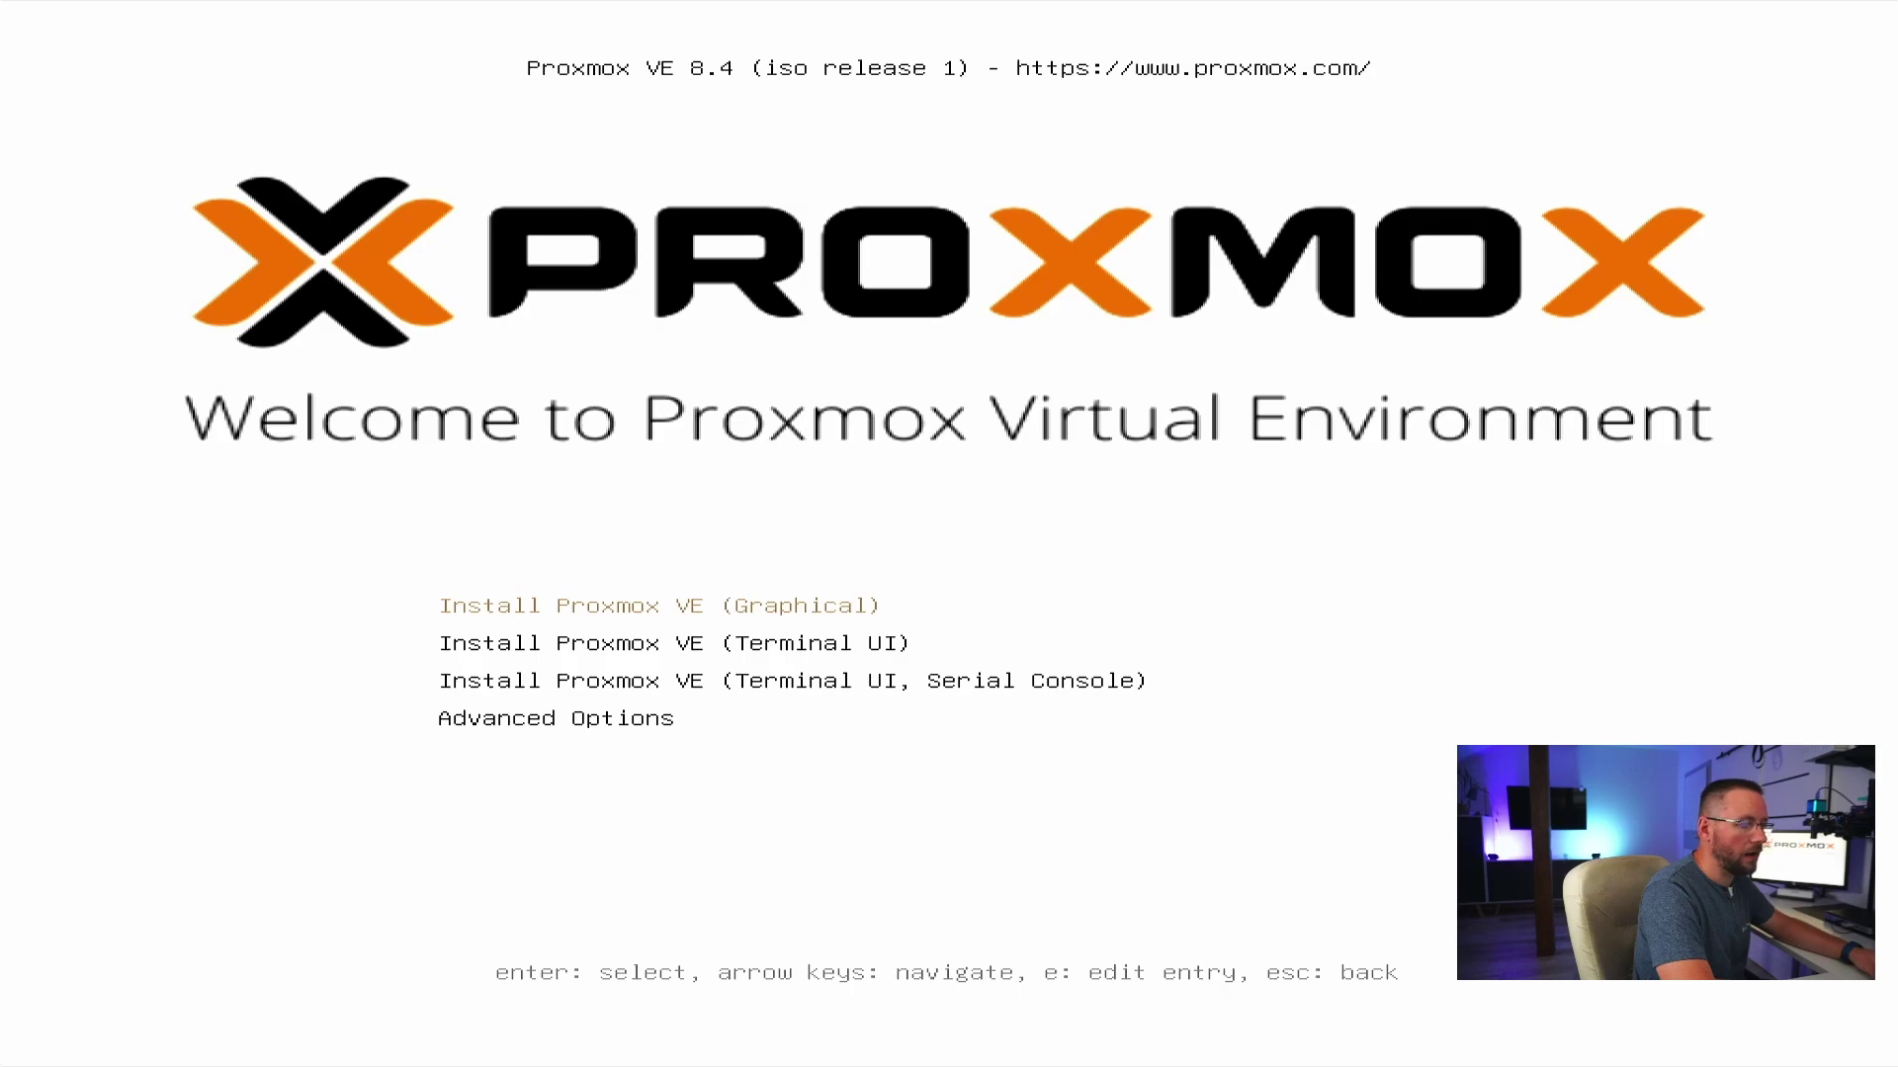
key(Return)
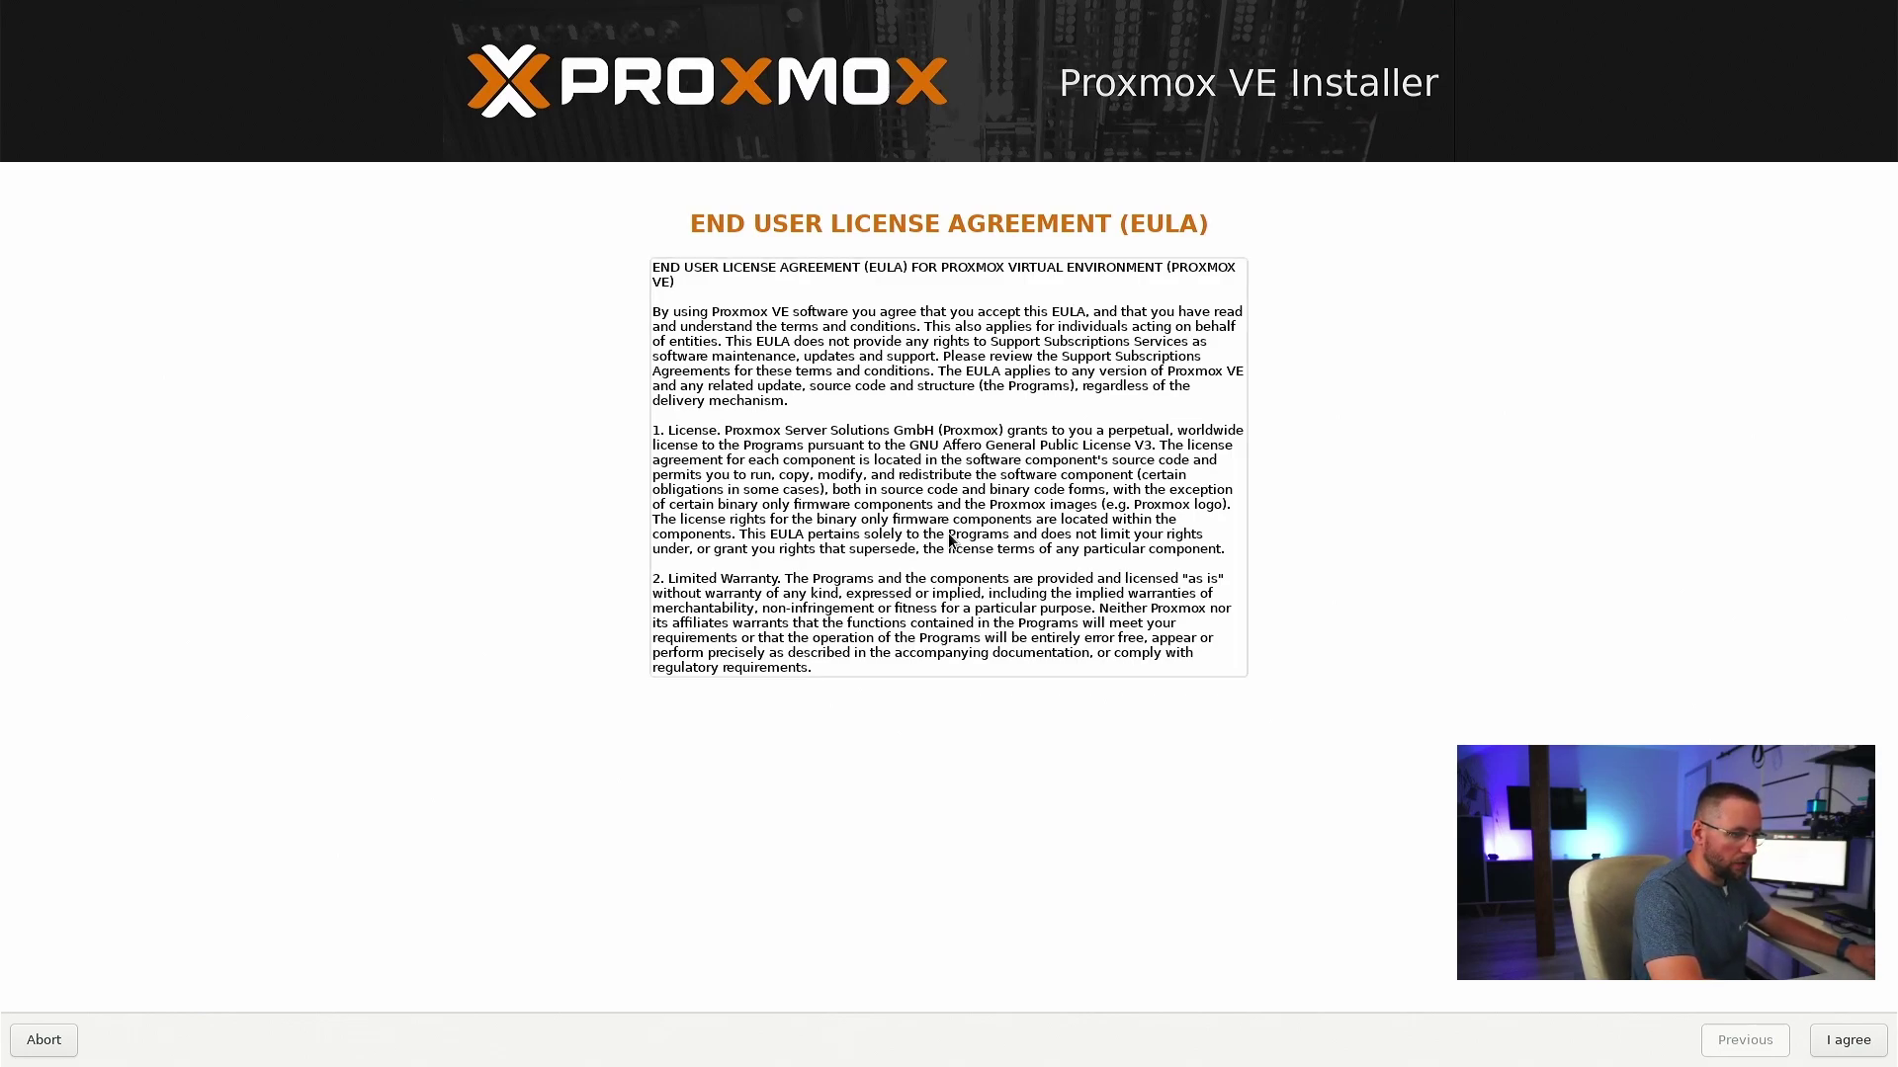
- Accept the Proxmox VE end user license agreement with I agree
key(Tab)
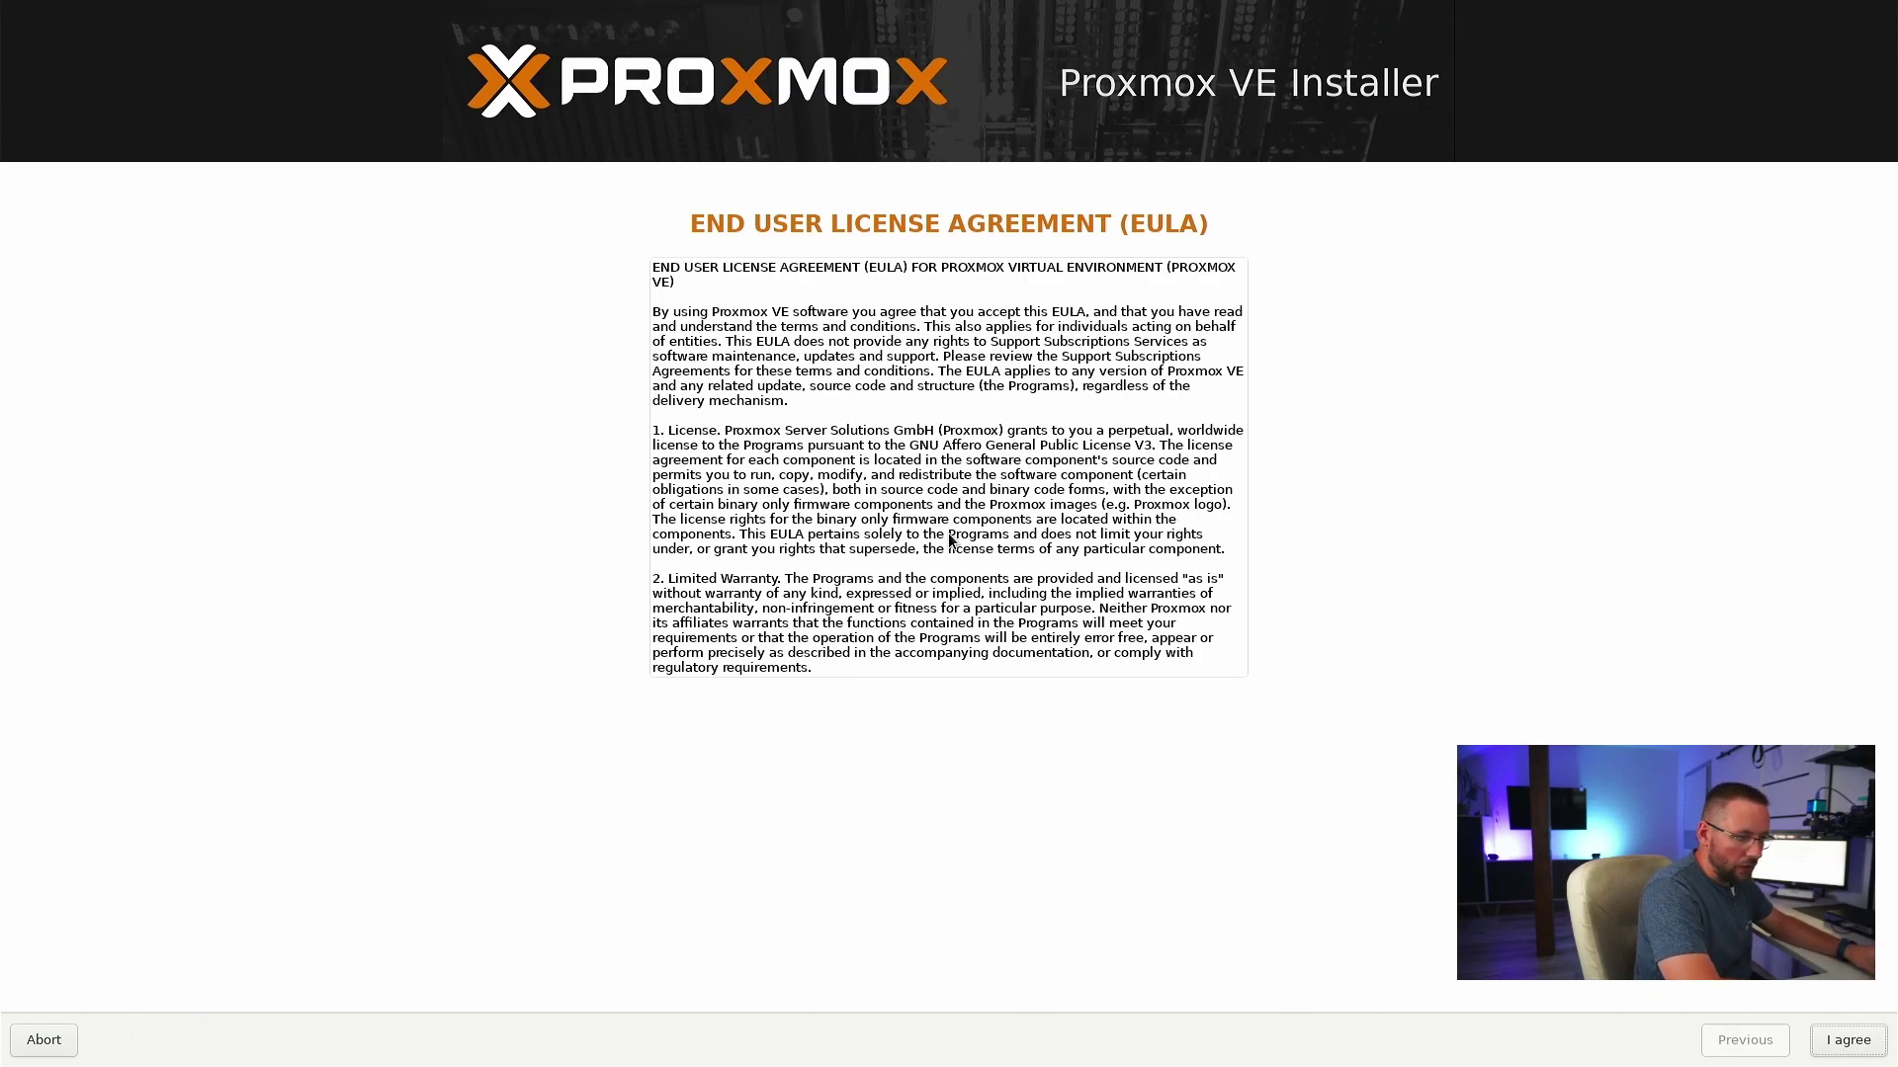
key(Return)
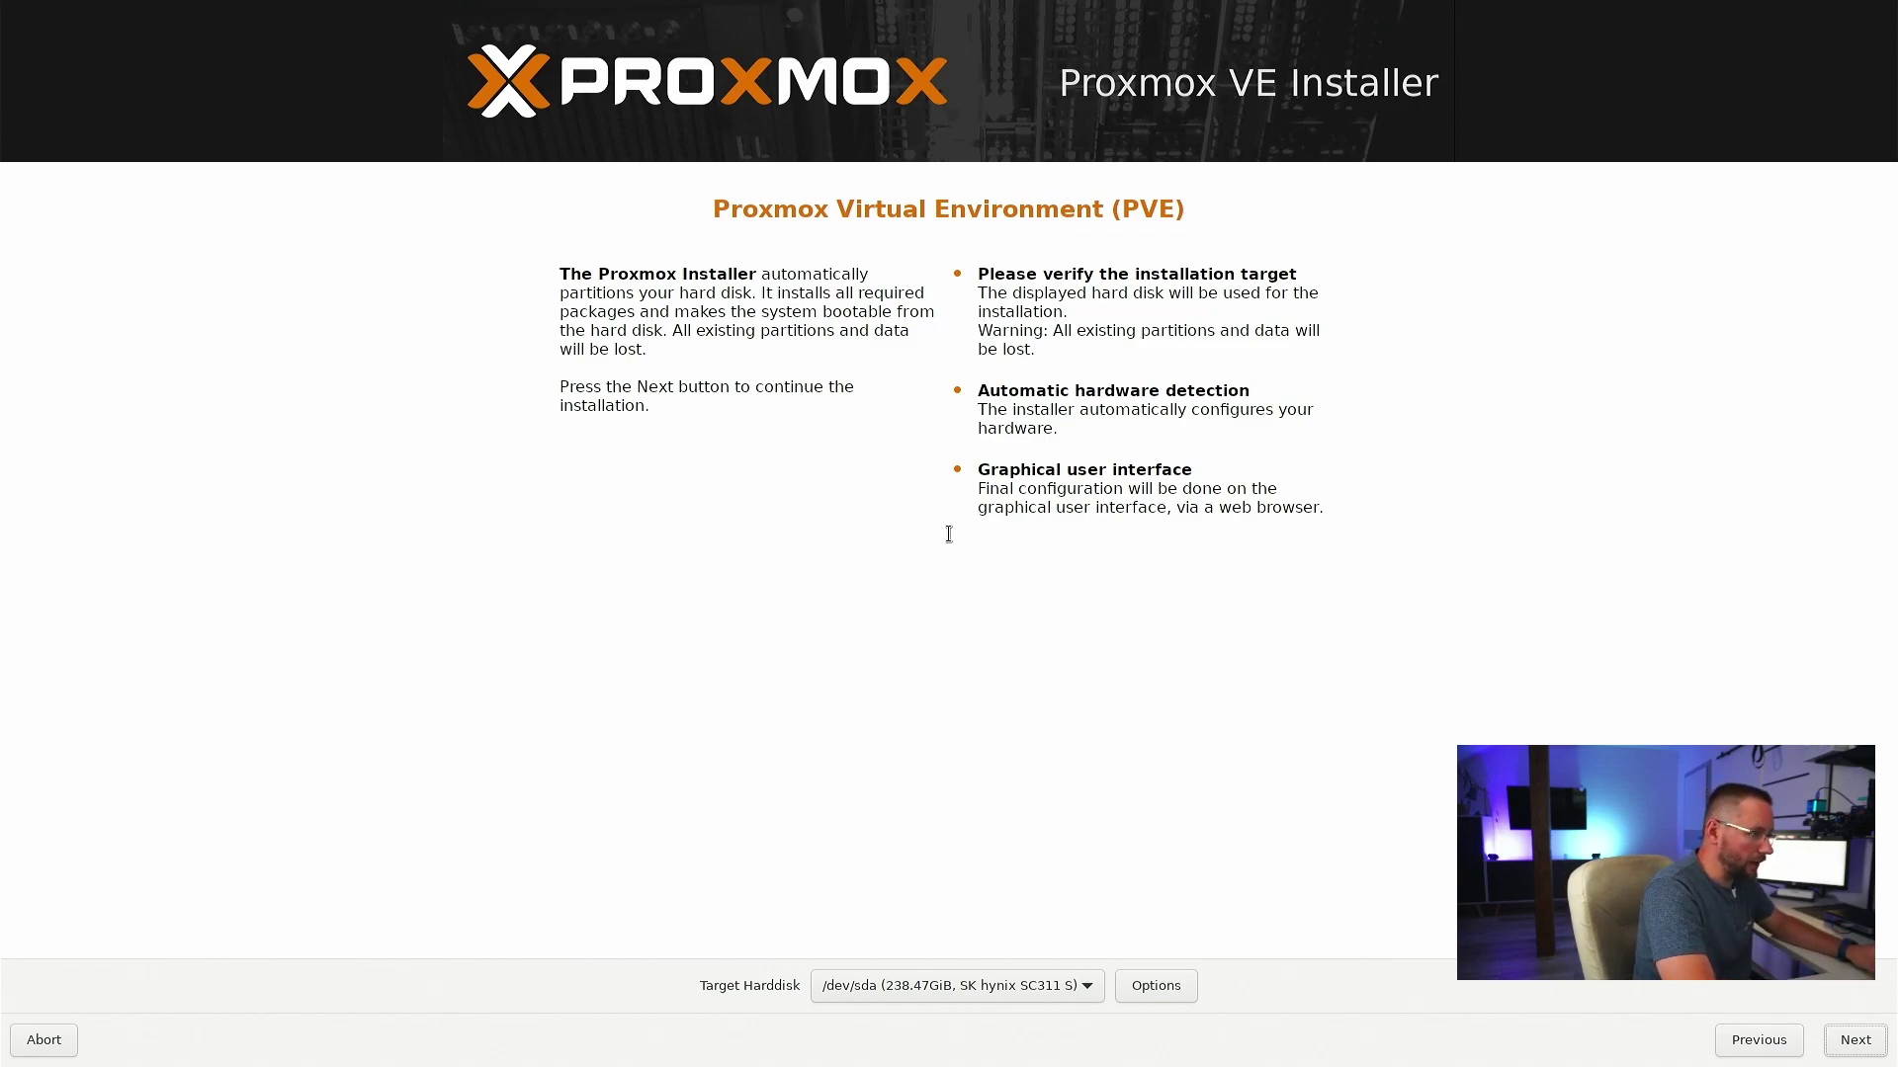
- Keep /dev/sda as the target hard disk and go on to the next page
key(Tab)
key(Tab)
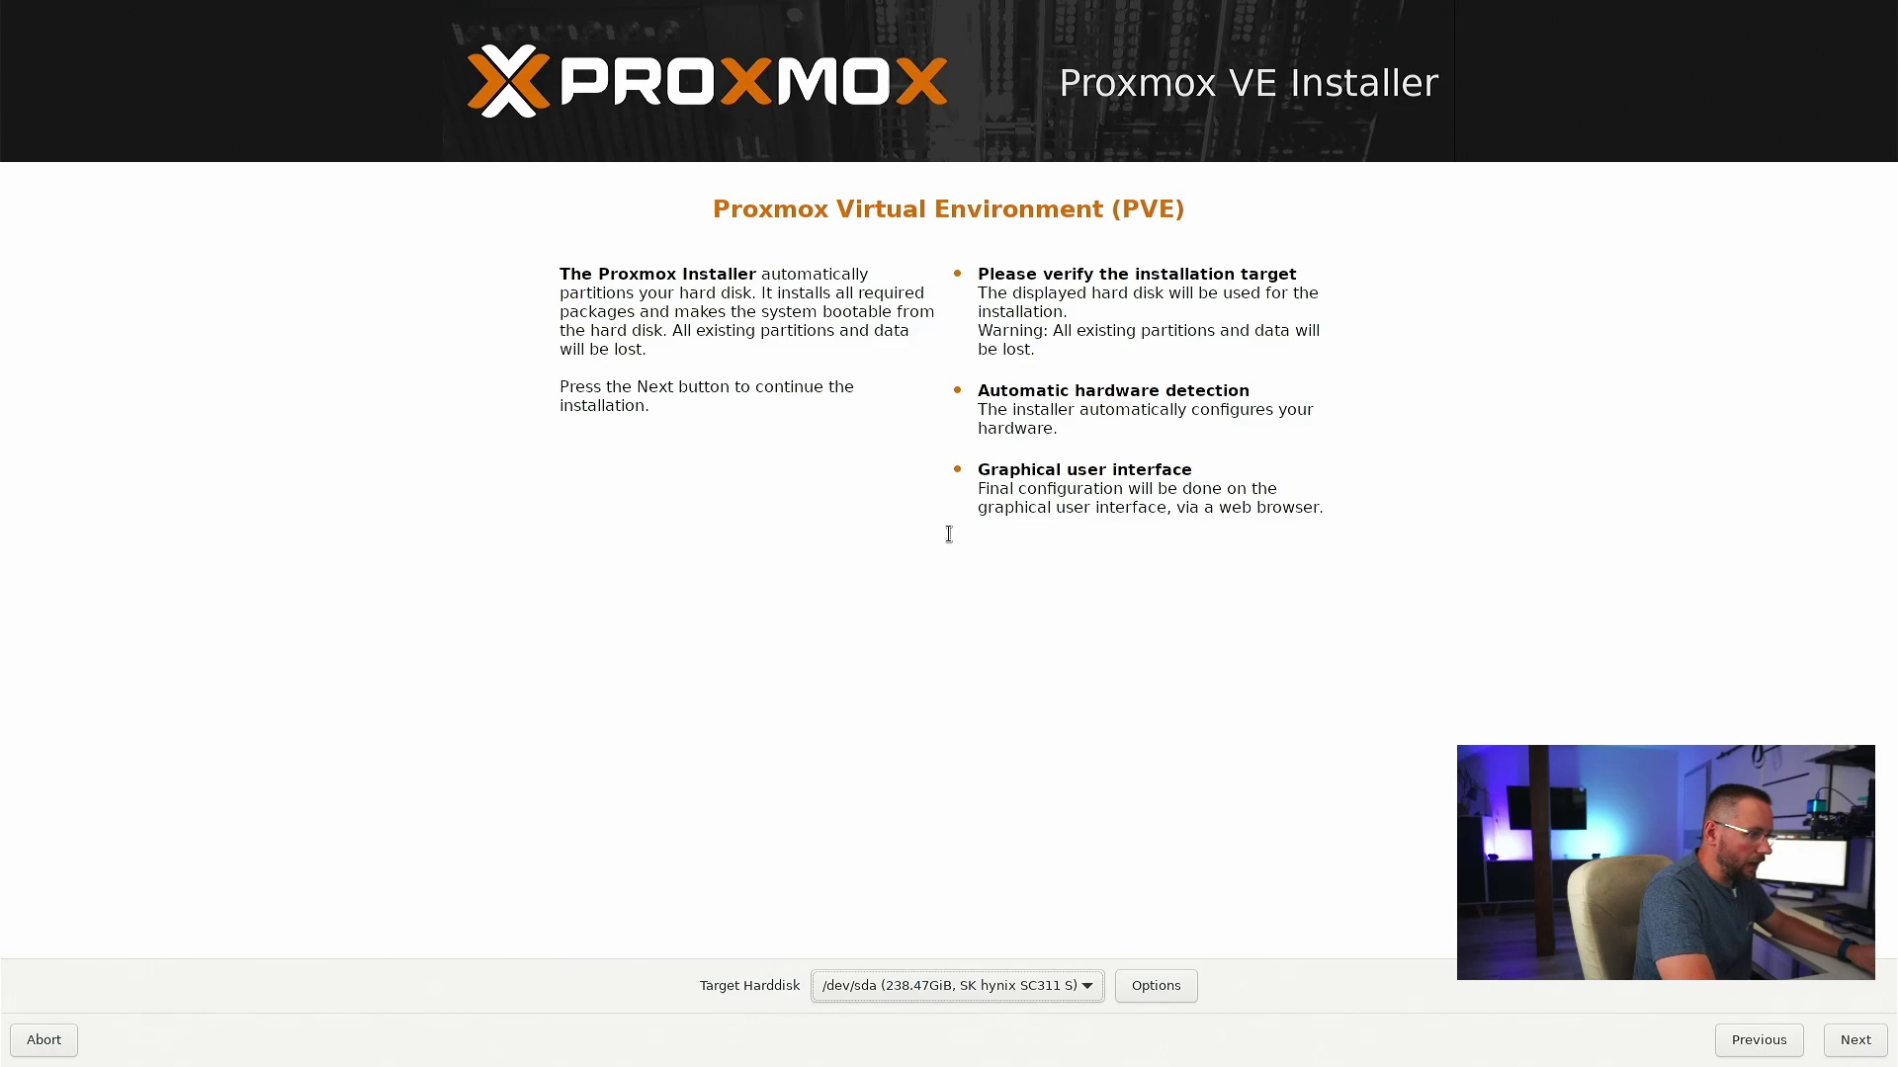
key(space)
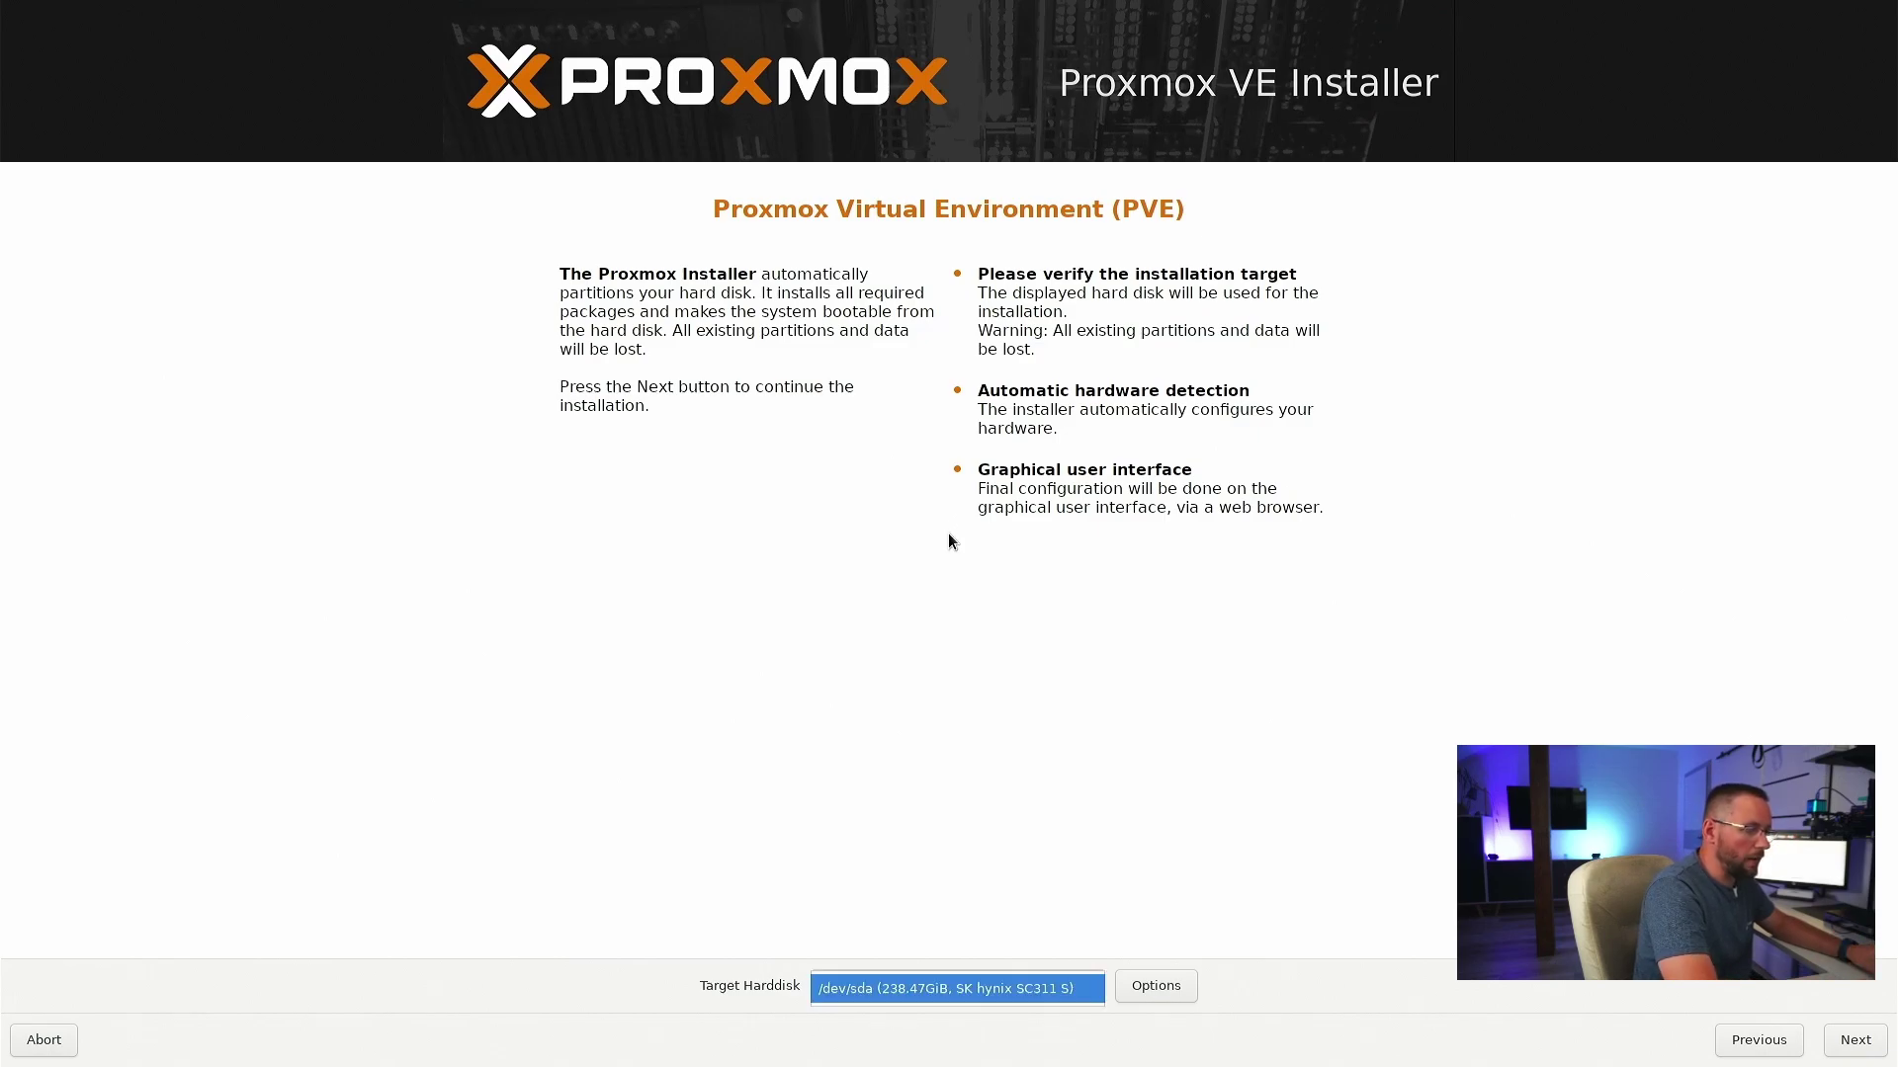
key(Return)
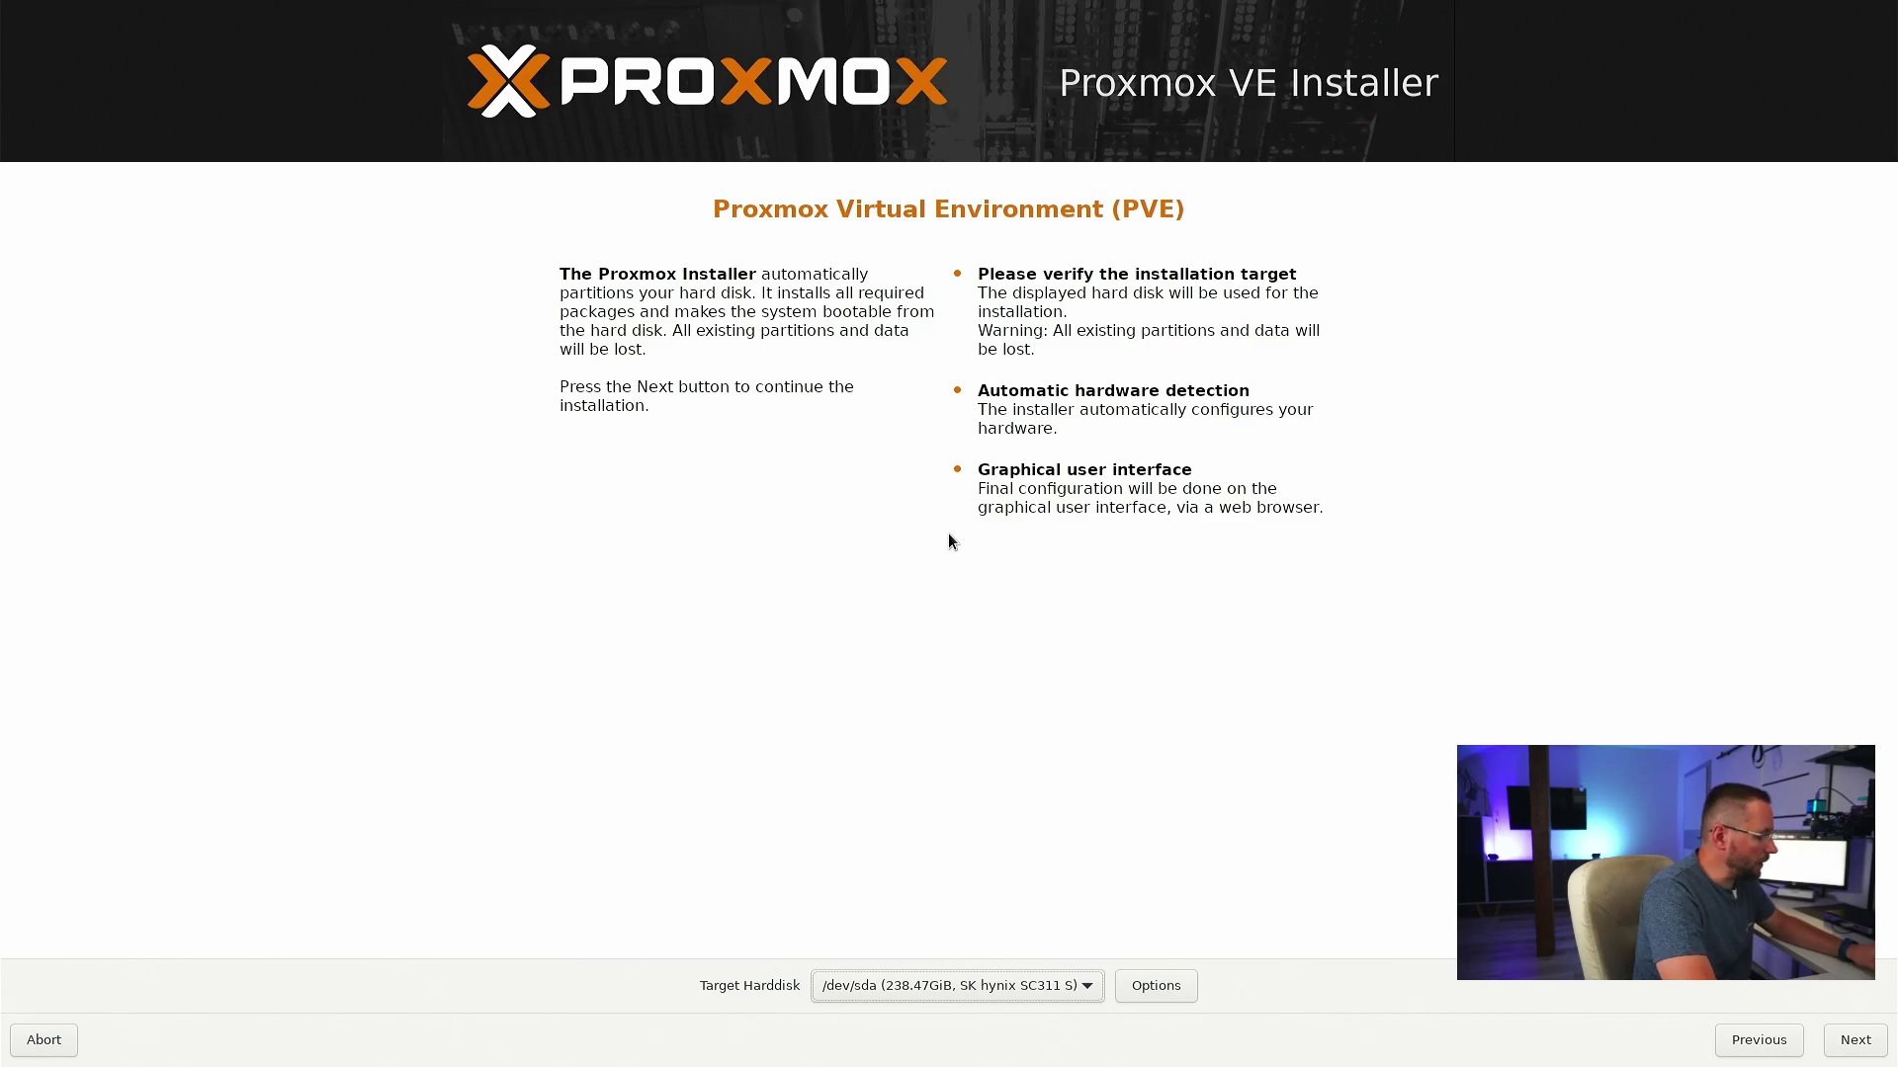
key(Tab)
key(Tab)
key(Tab)
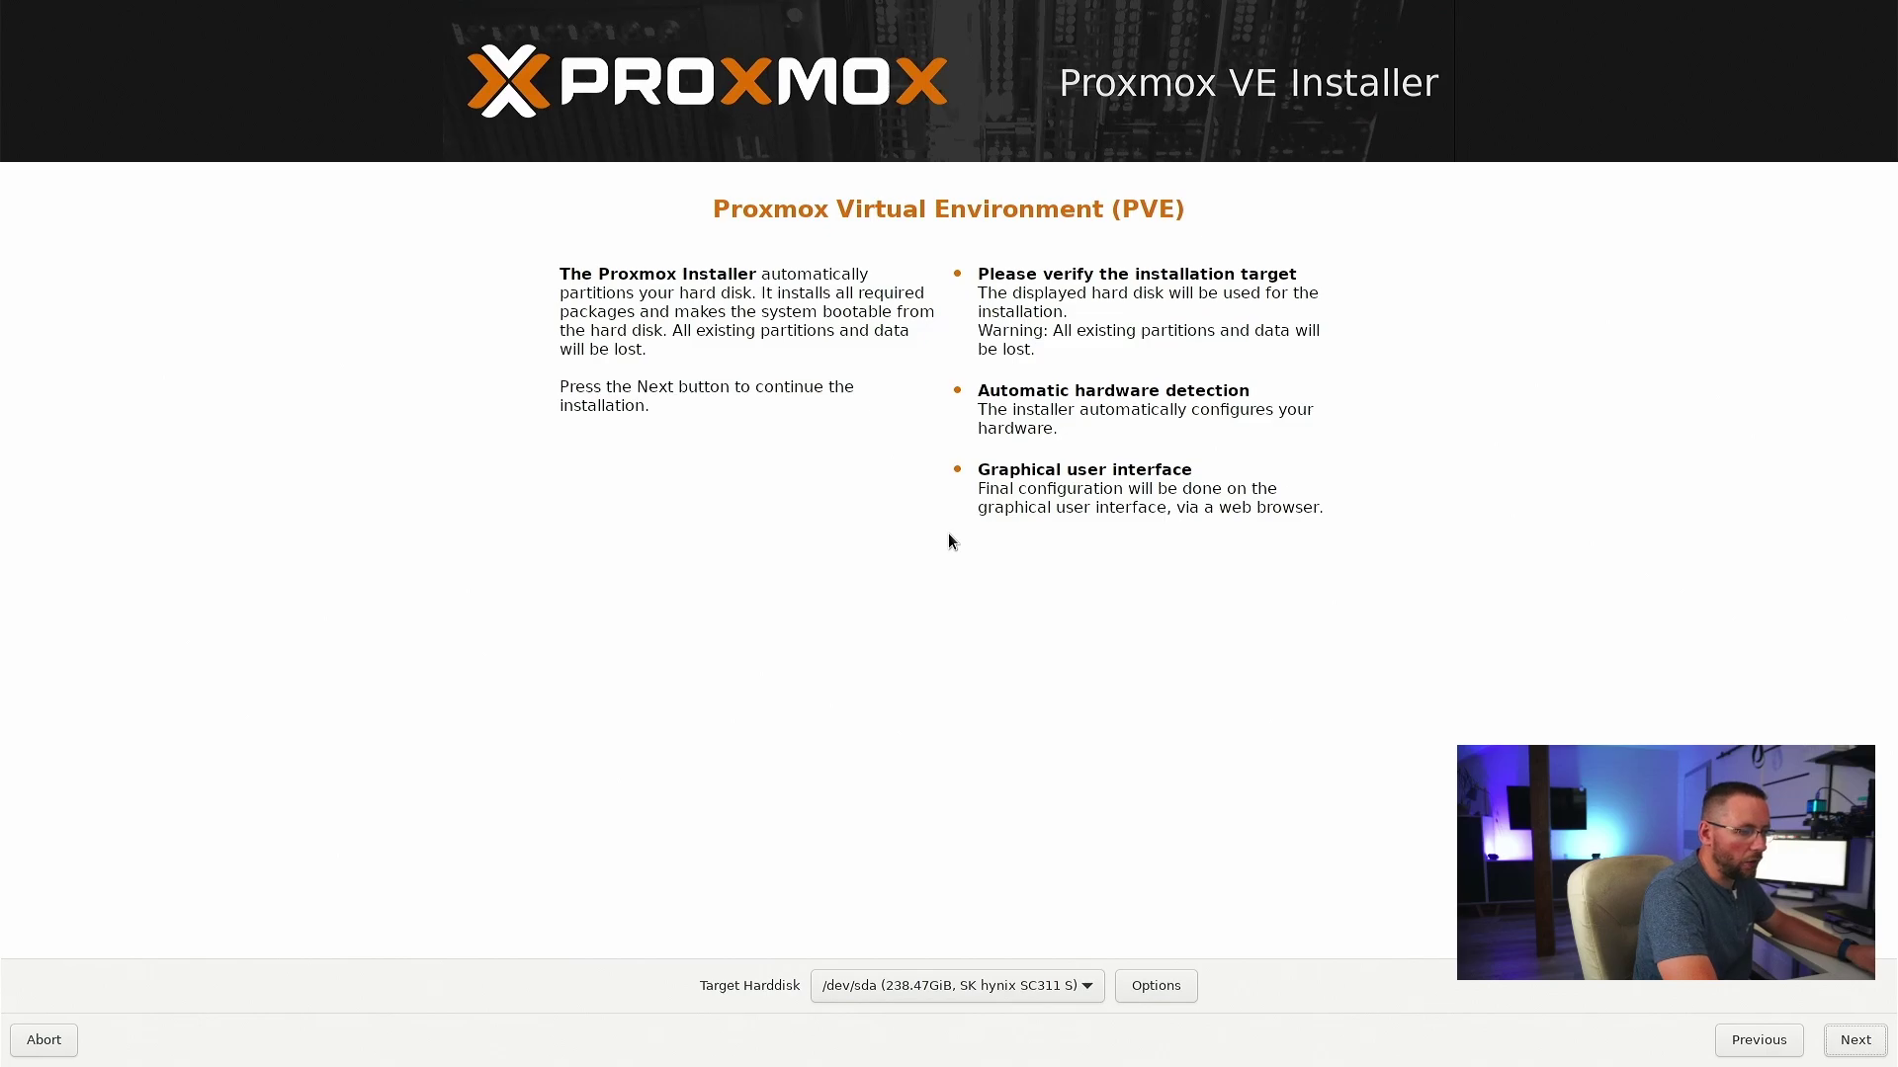
key(Return)
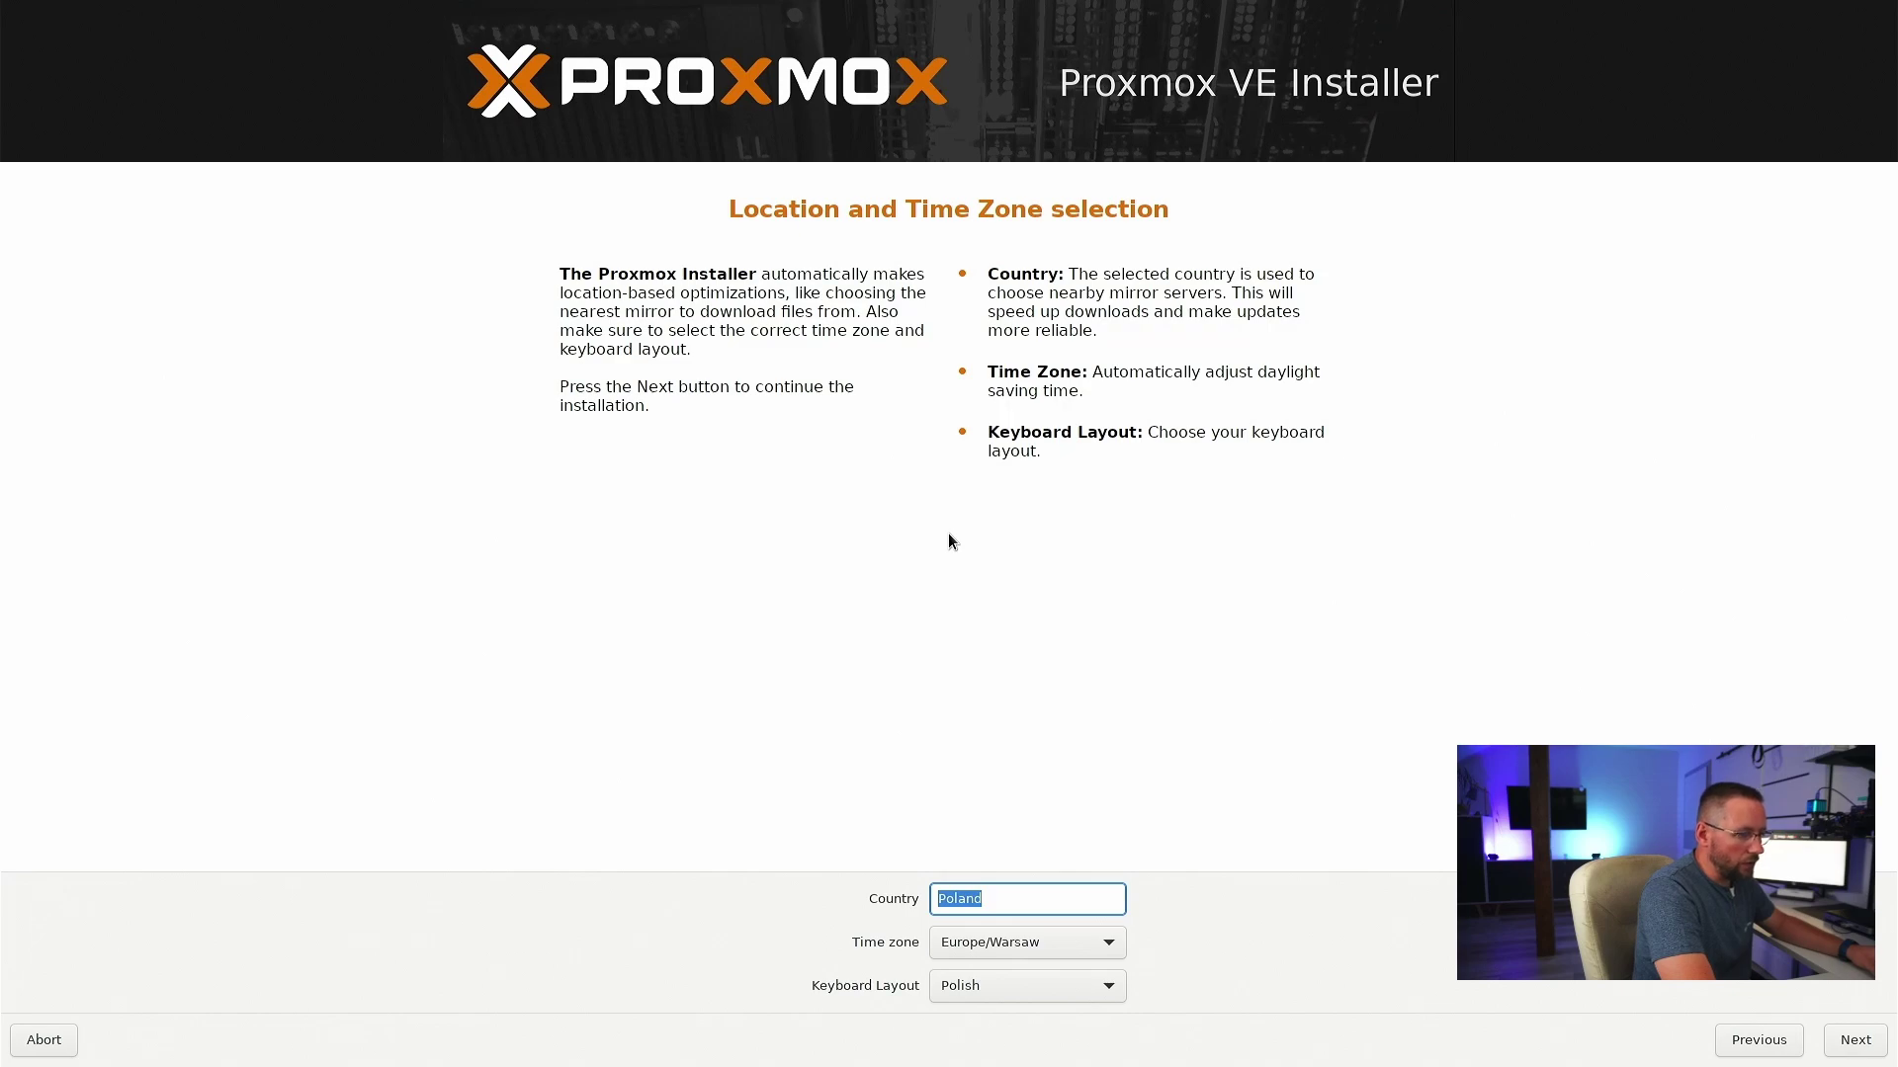
- Leave country Poland, time zone Europe/Warsaw and Polish keyboard layout unchanged, then continue
key(Tab)
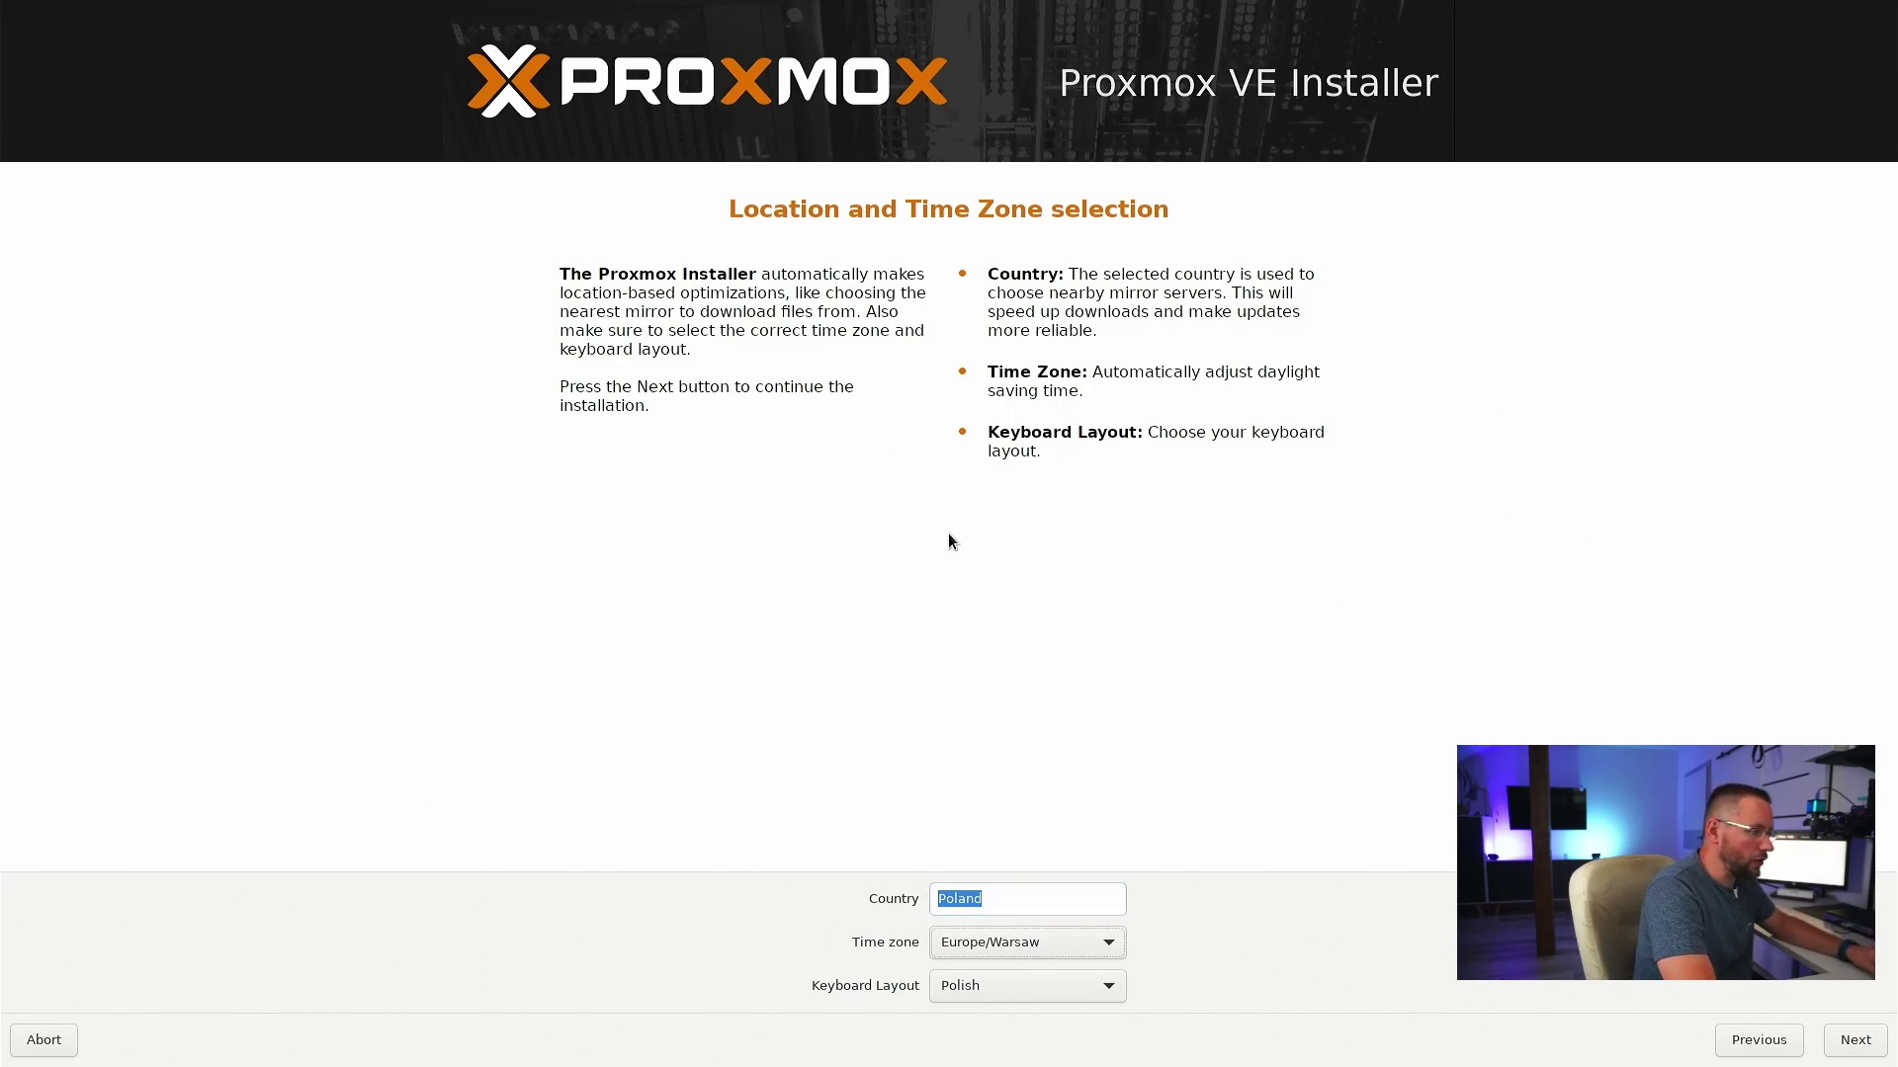
key(Tab)
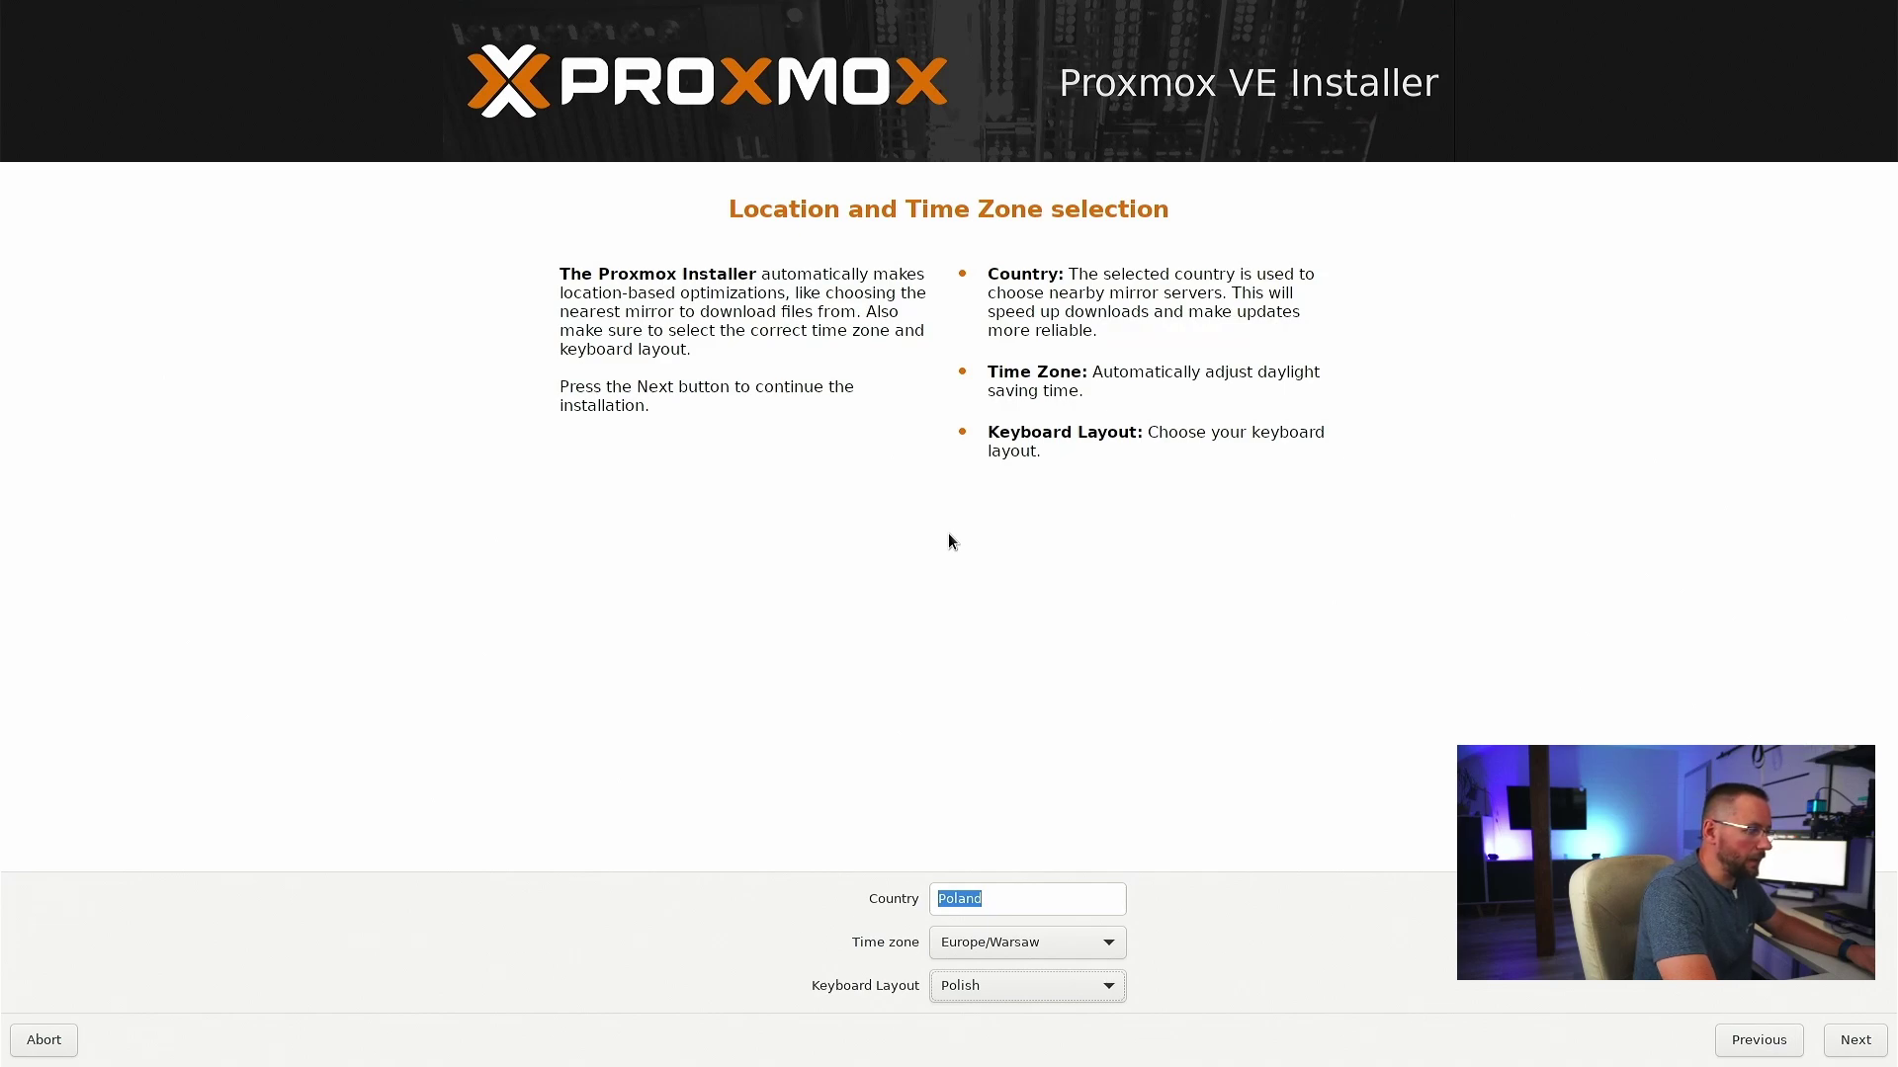
key(Tab)
key(Tab)
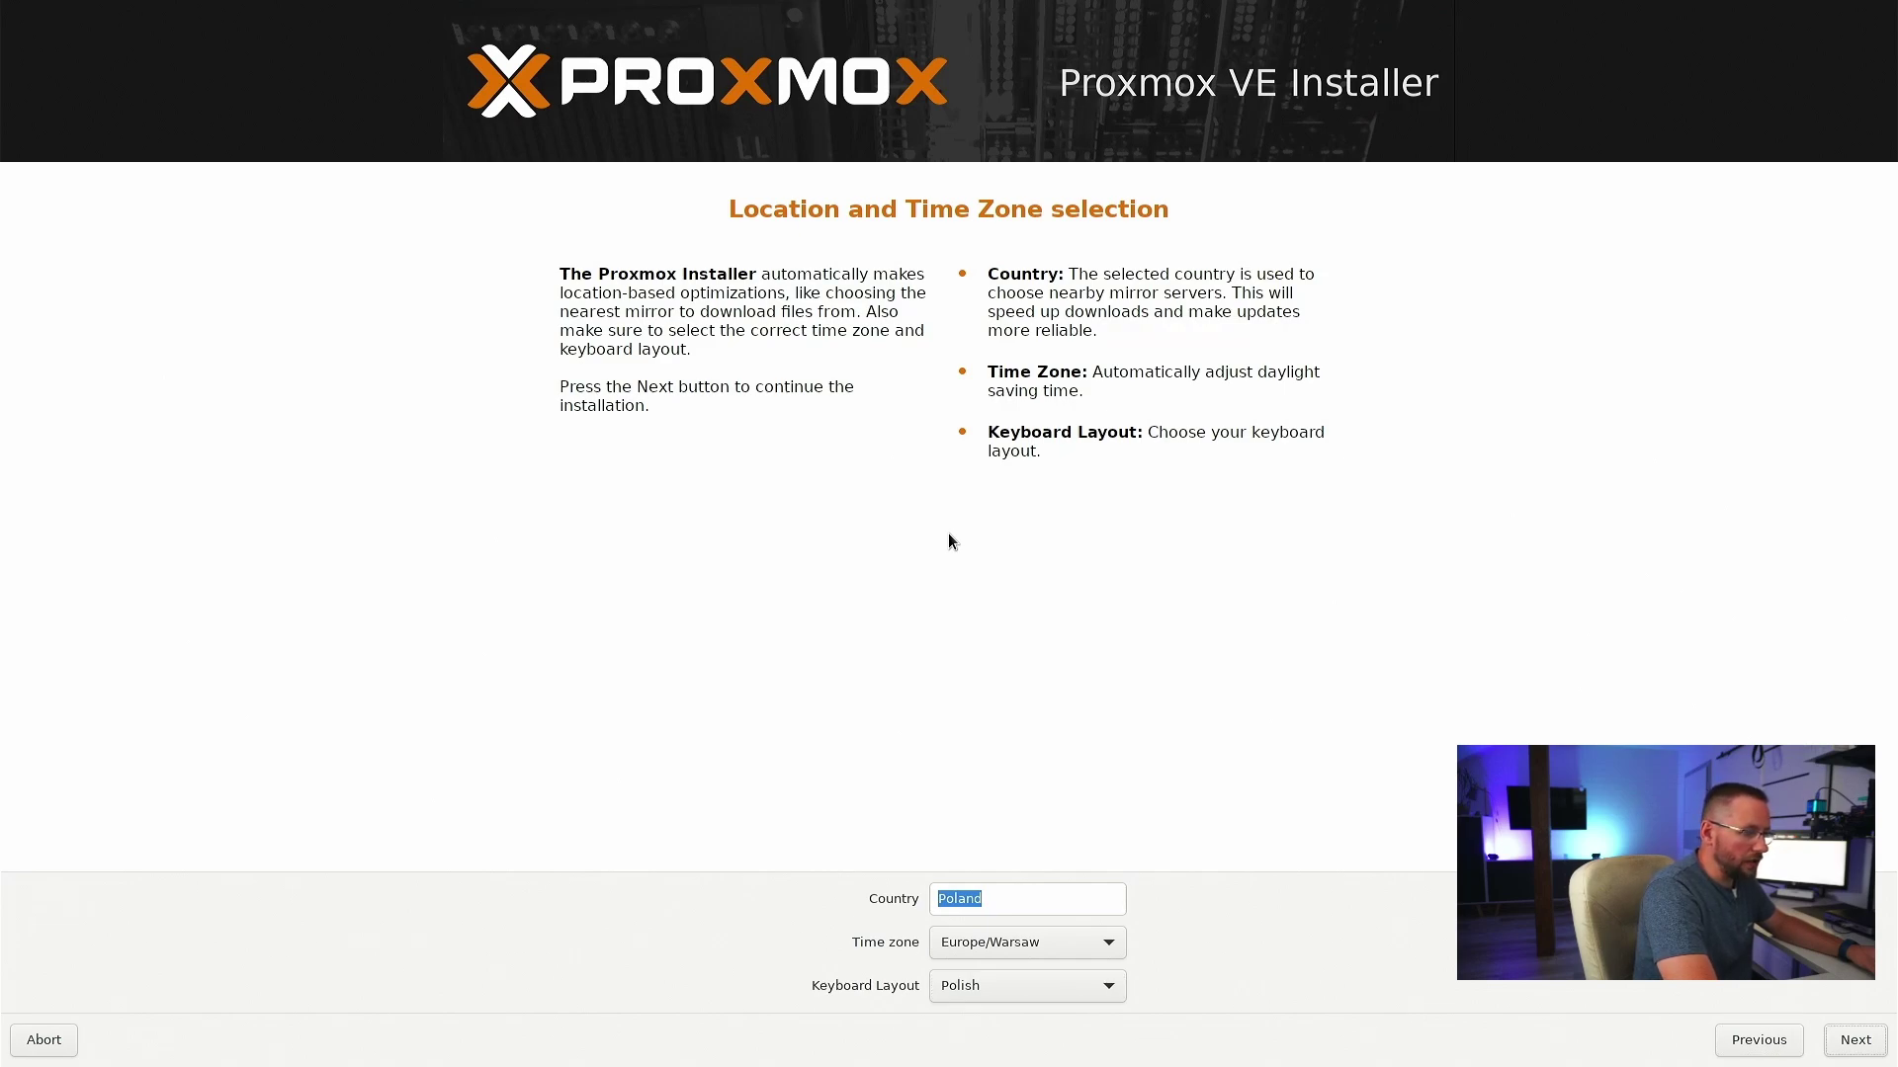
key(Return)
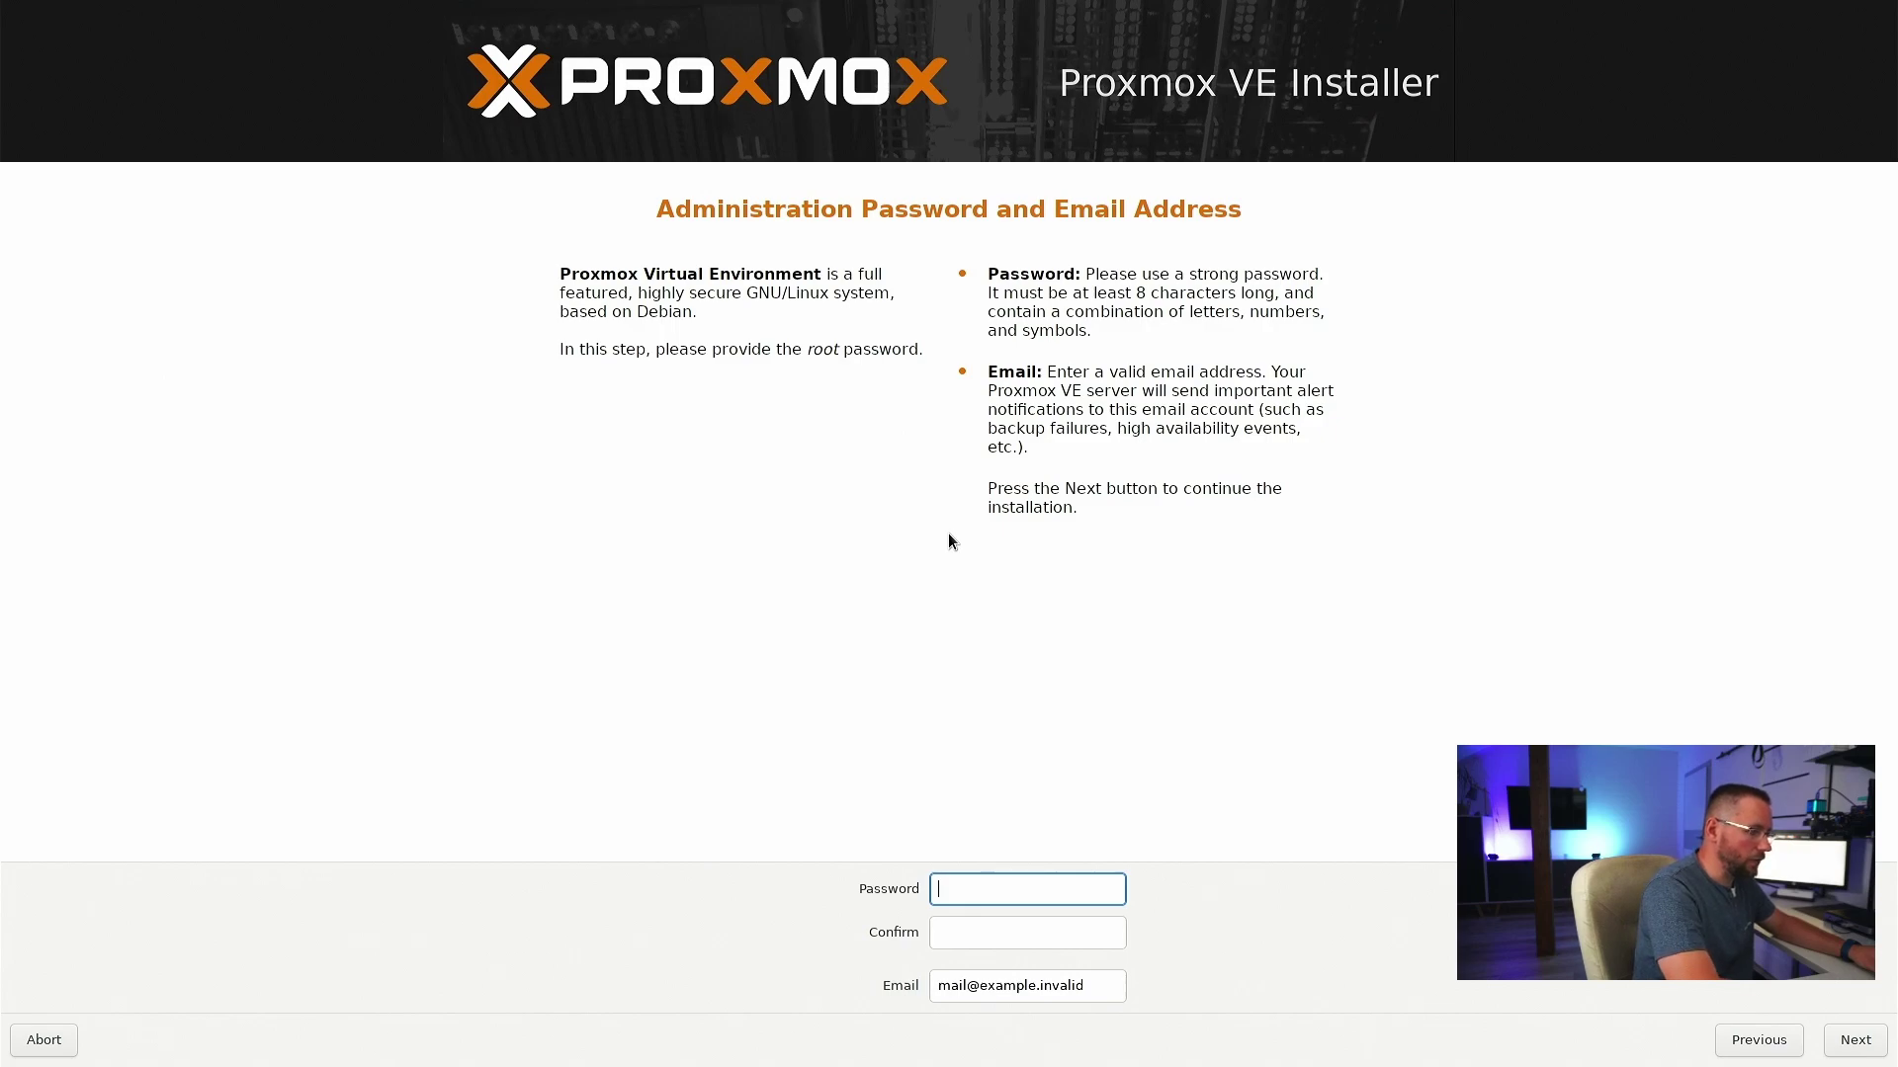
- Enter and confirm the root password, paste the administrator's e-mail address, and continue
text(*********)
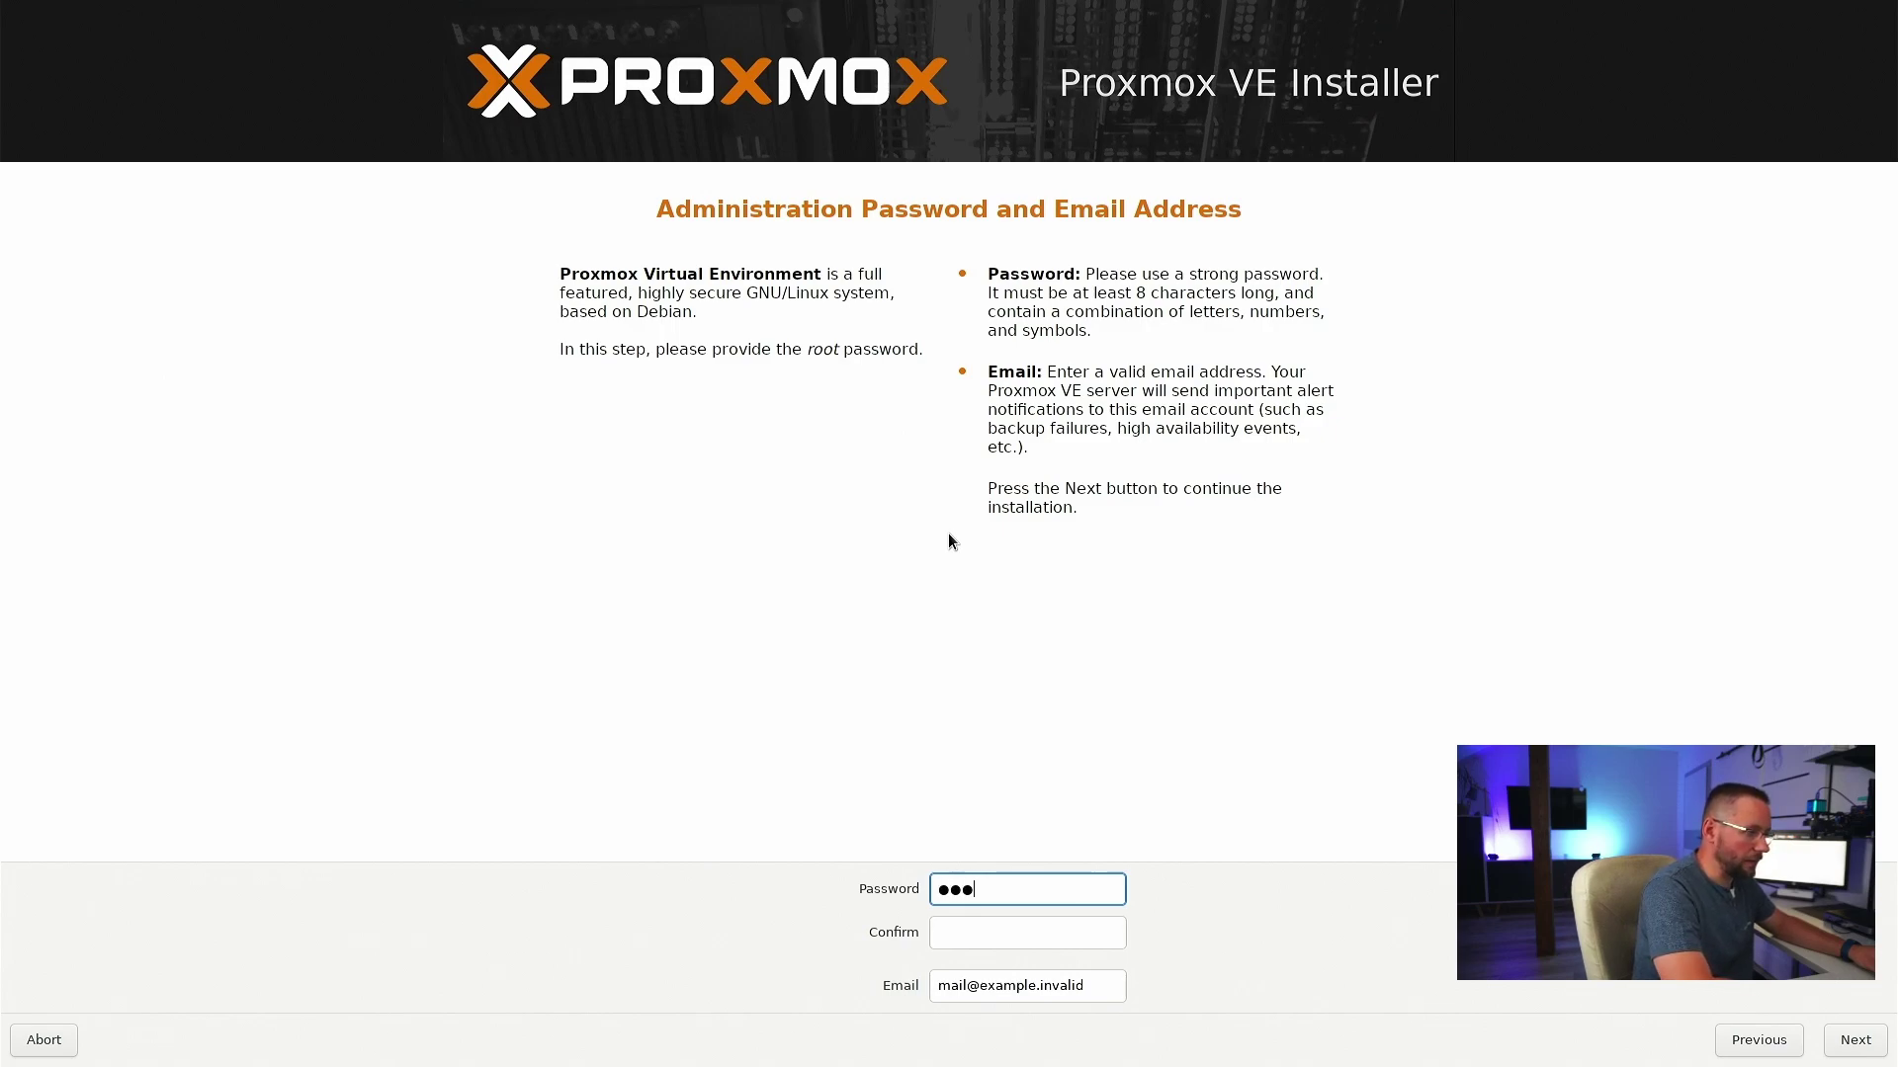
key(Tab)
text(*********)
key(Tab)
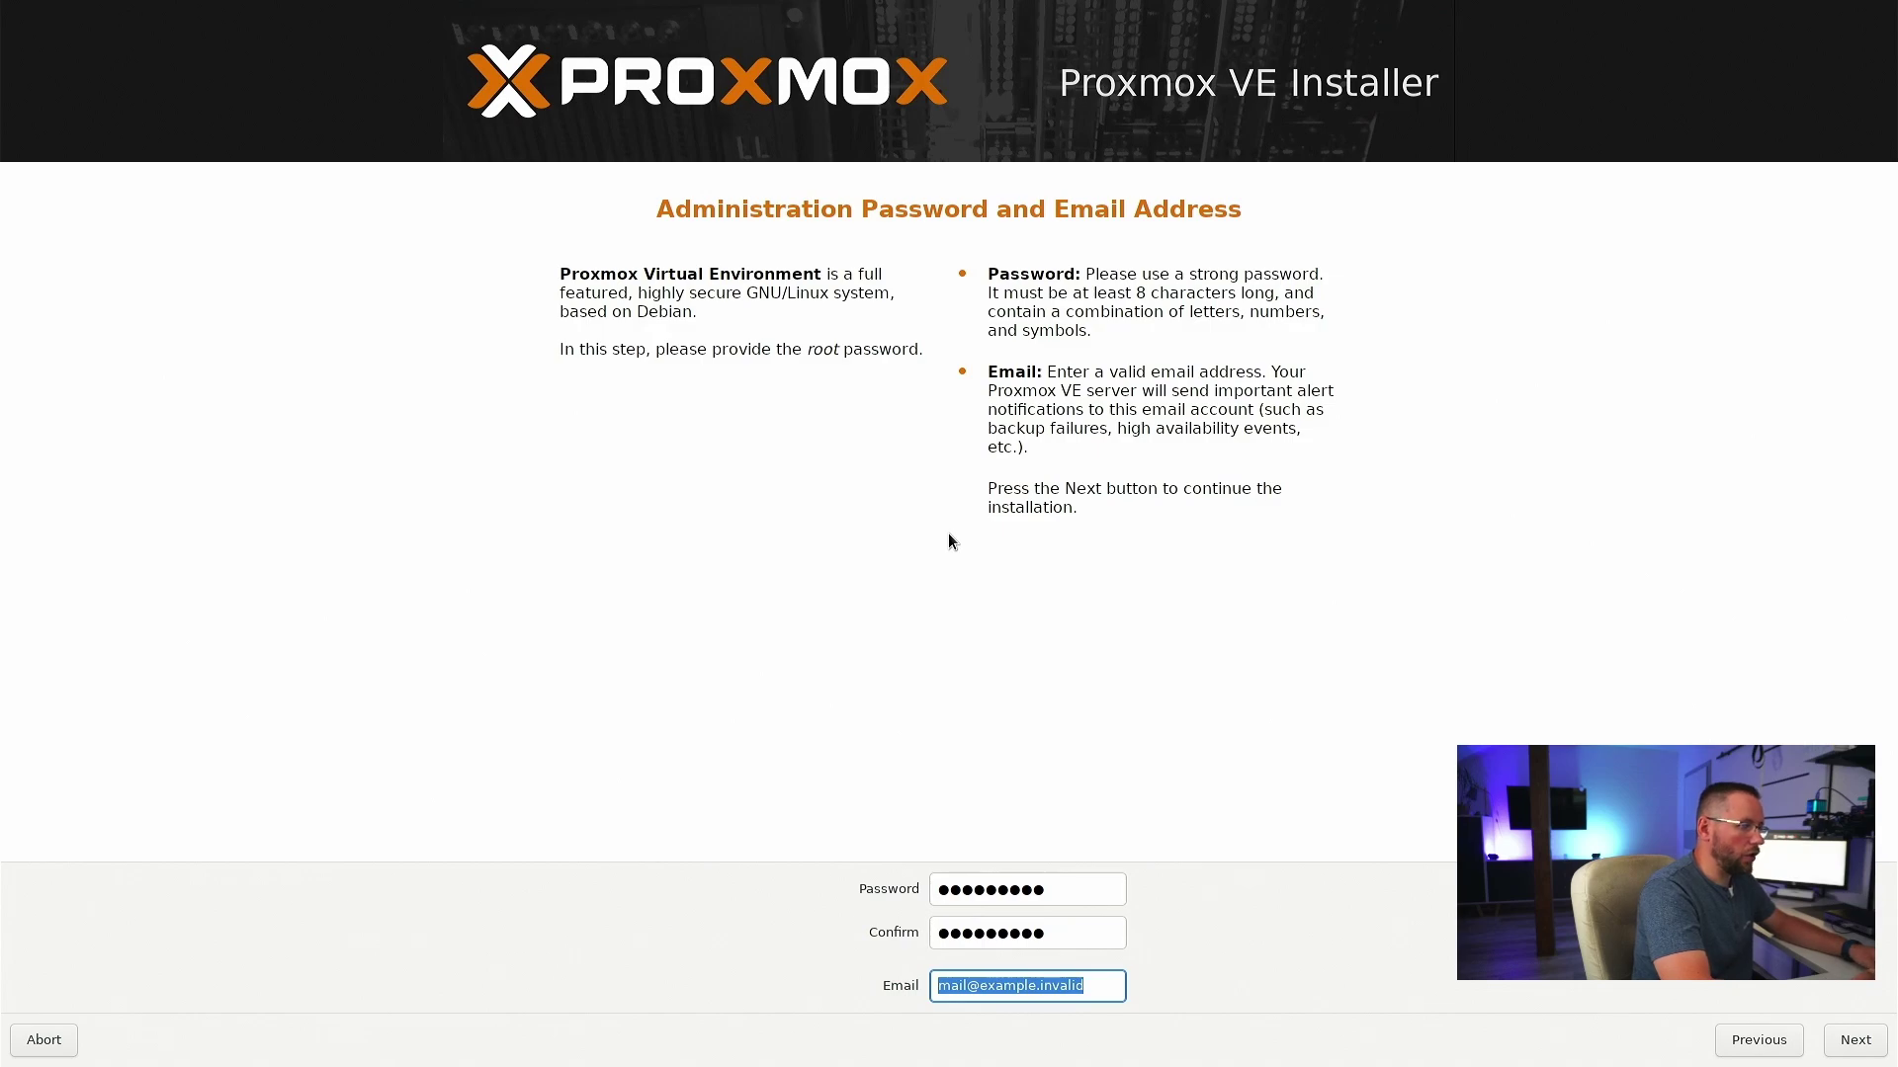
key(ctrl+v)
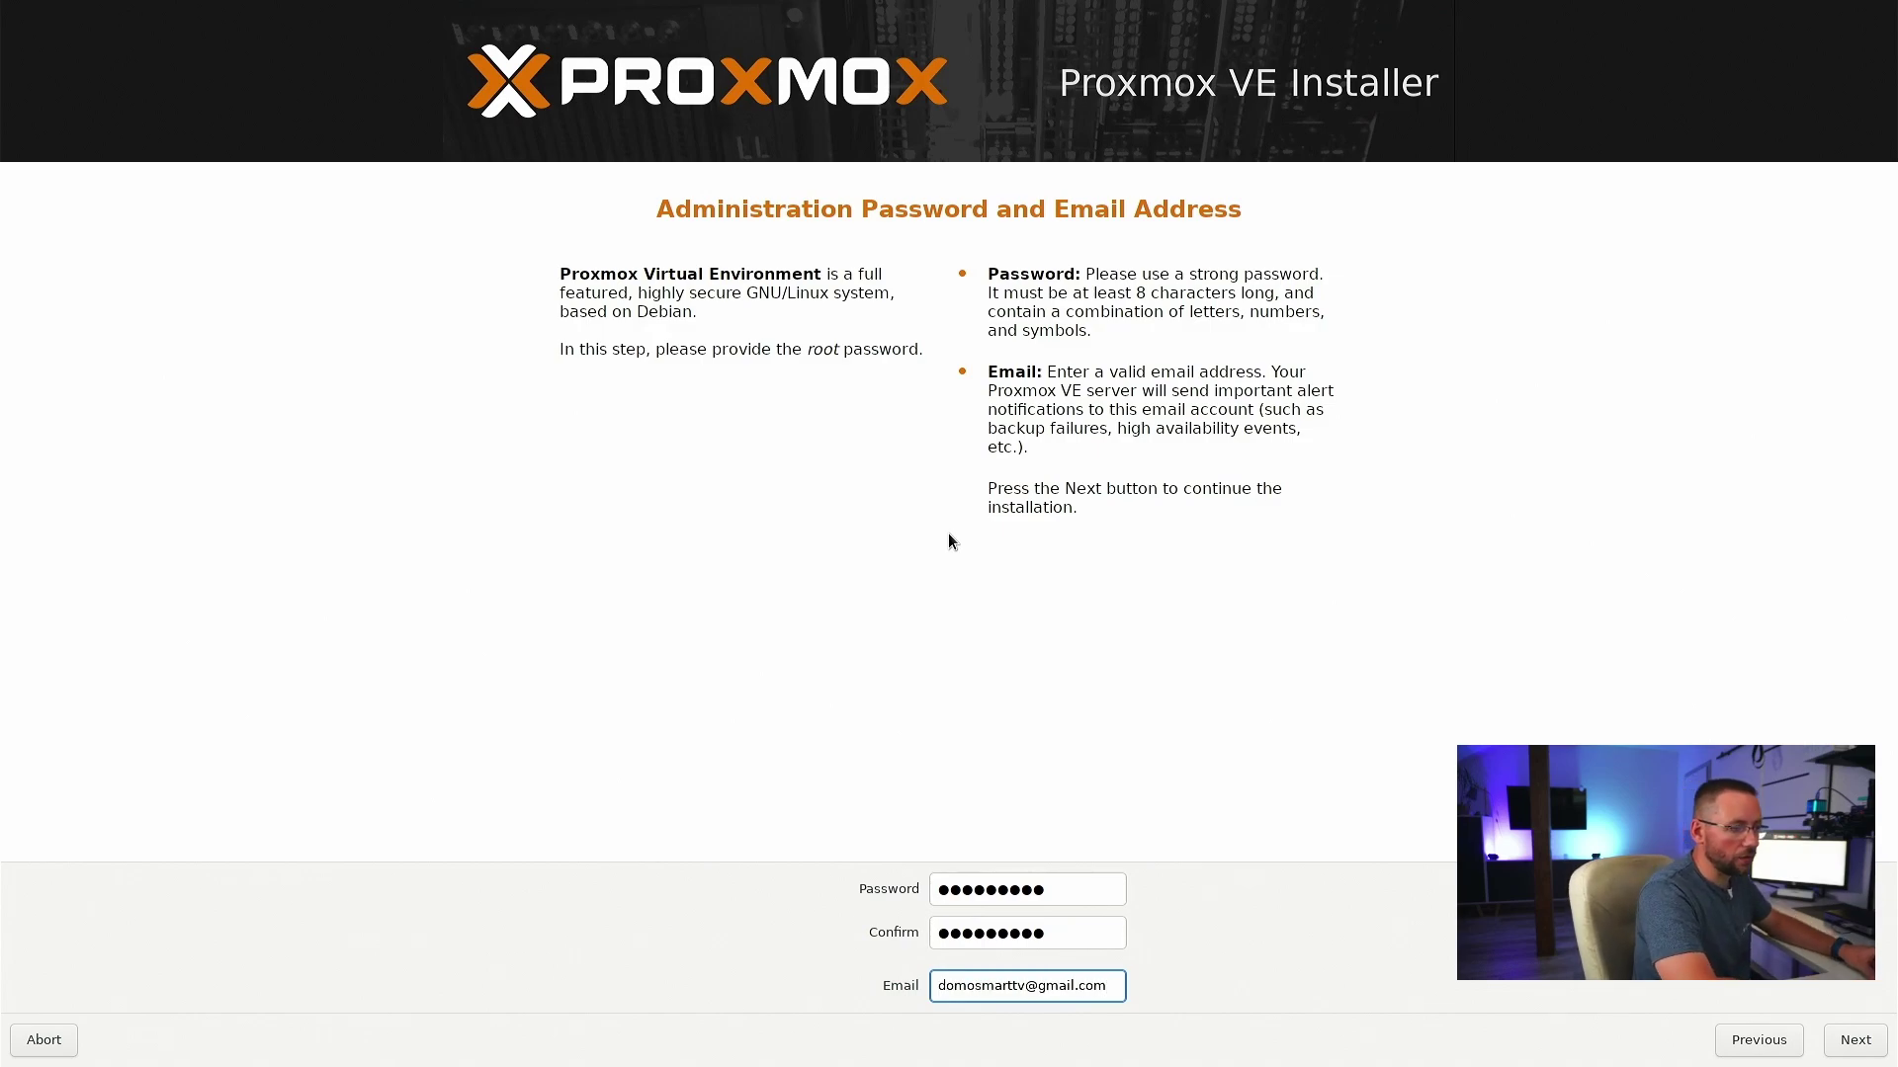
key(Tab)
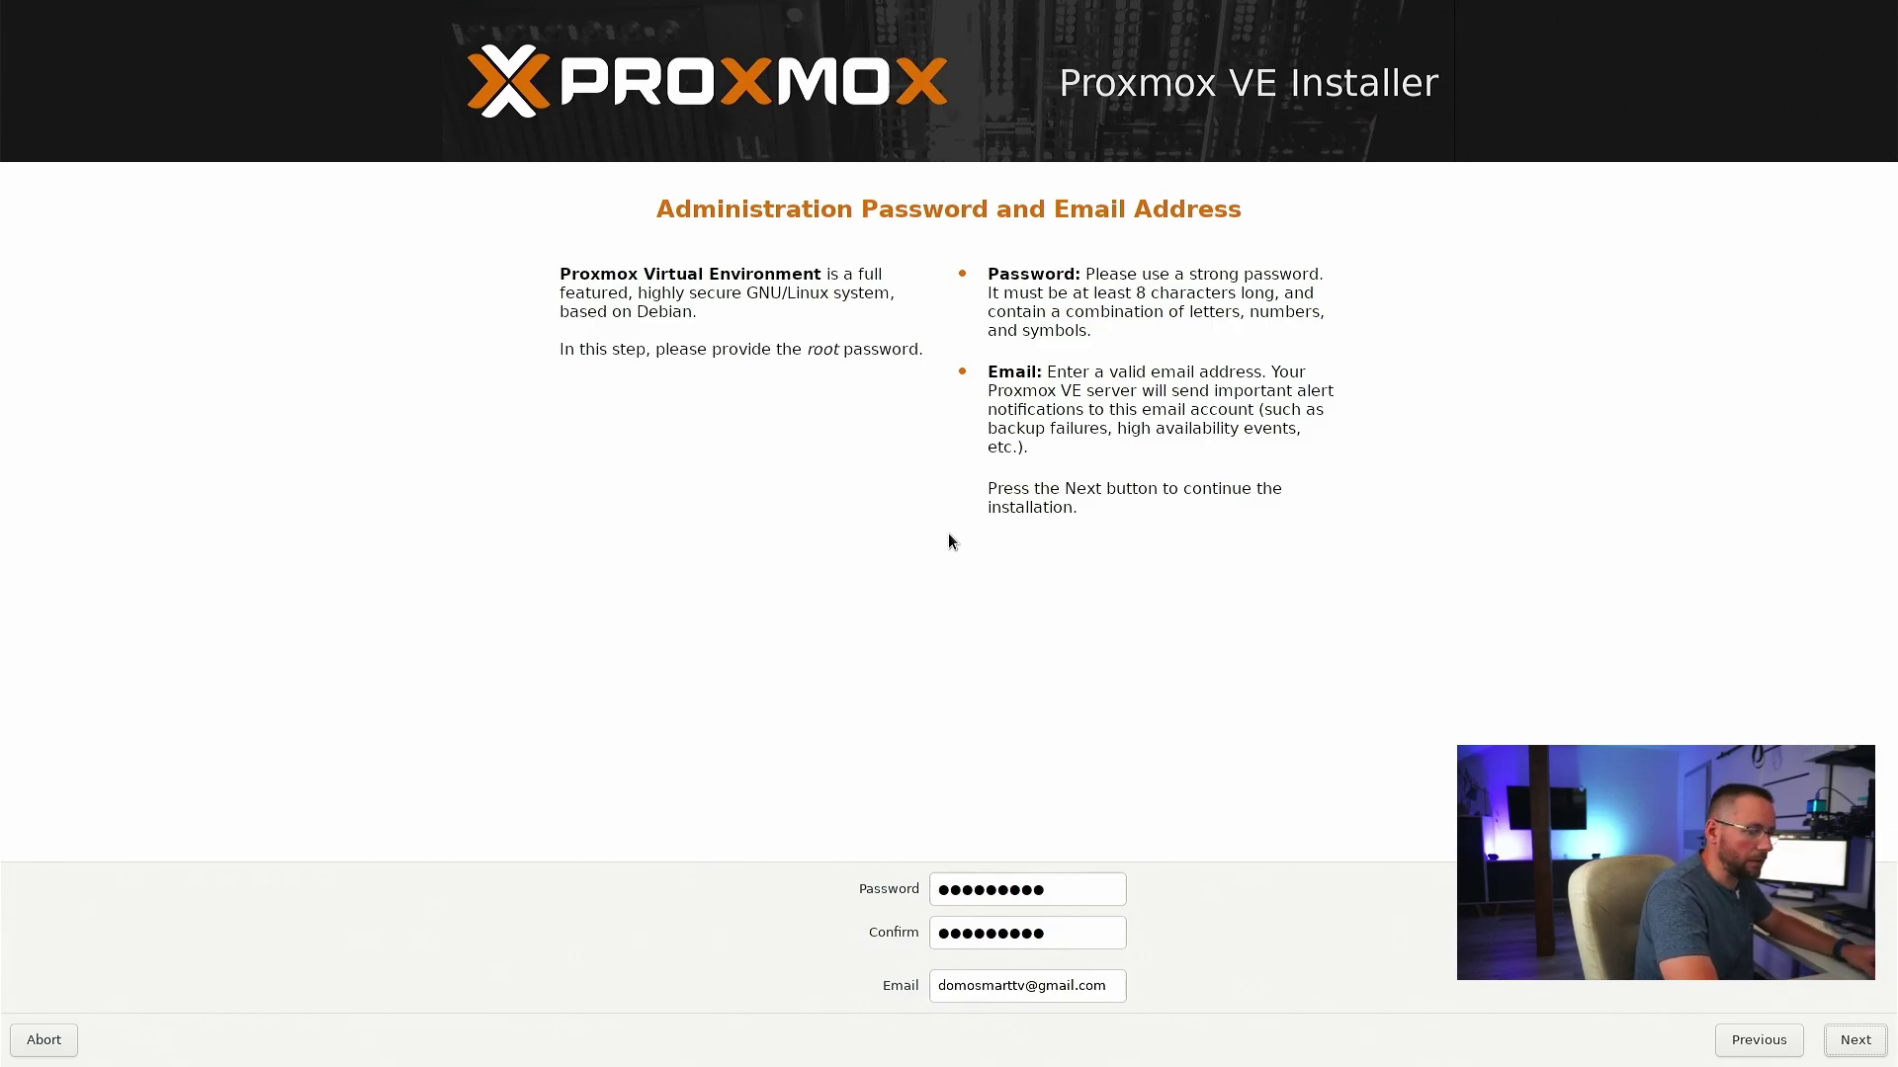
key(Return)
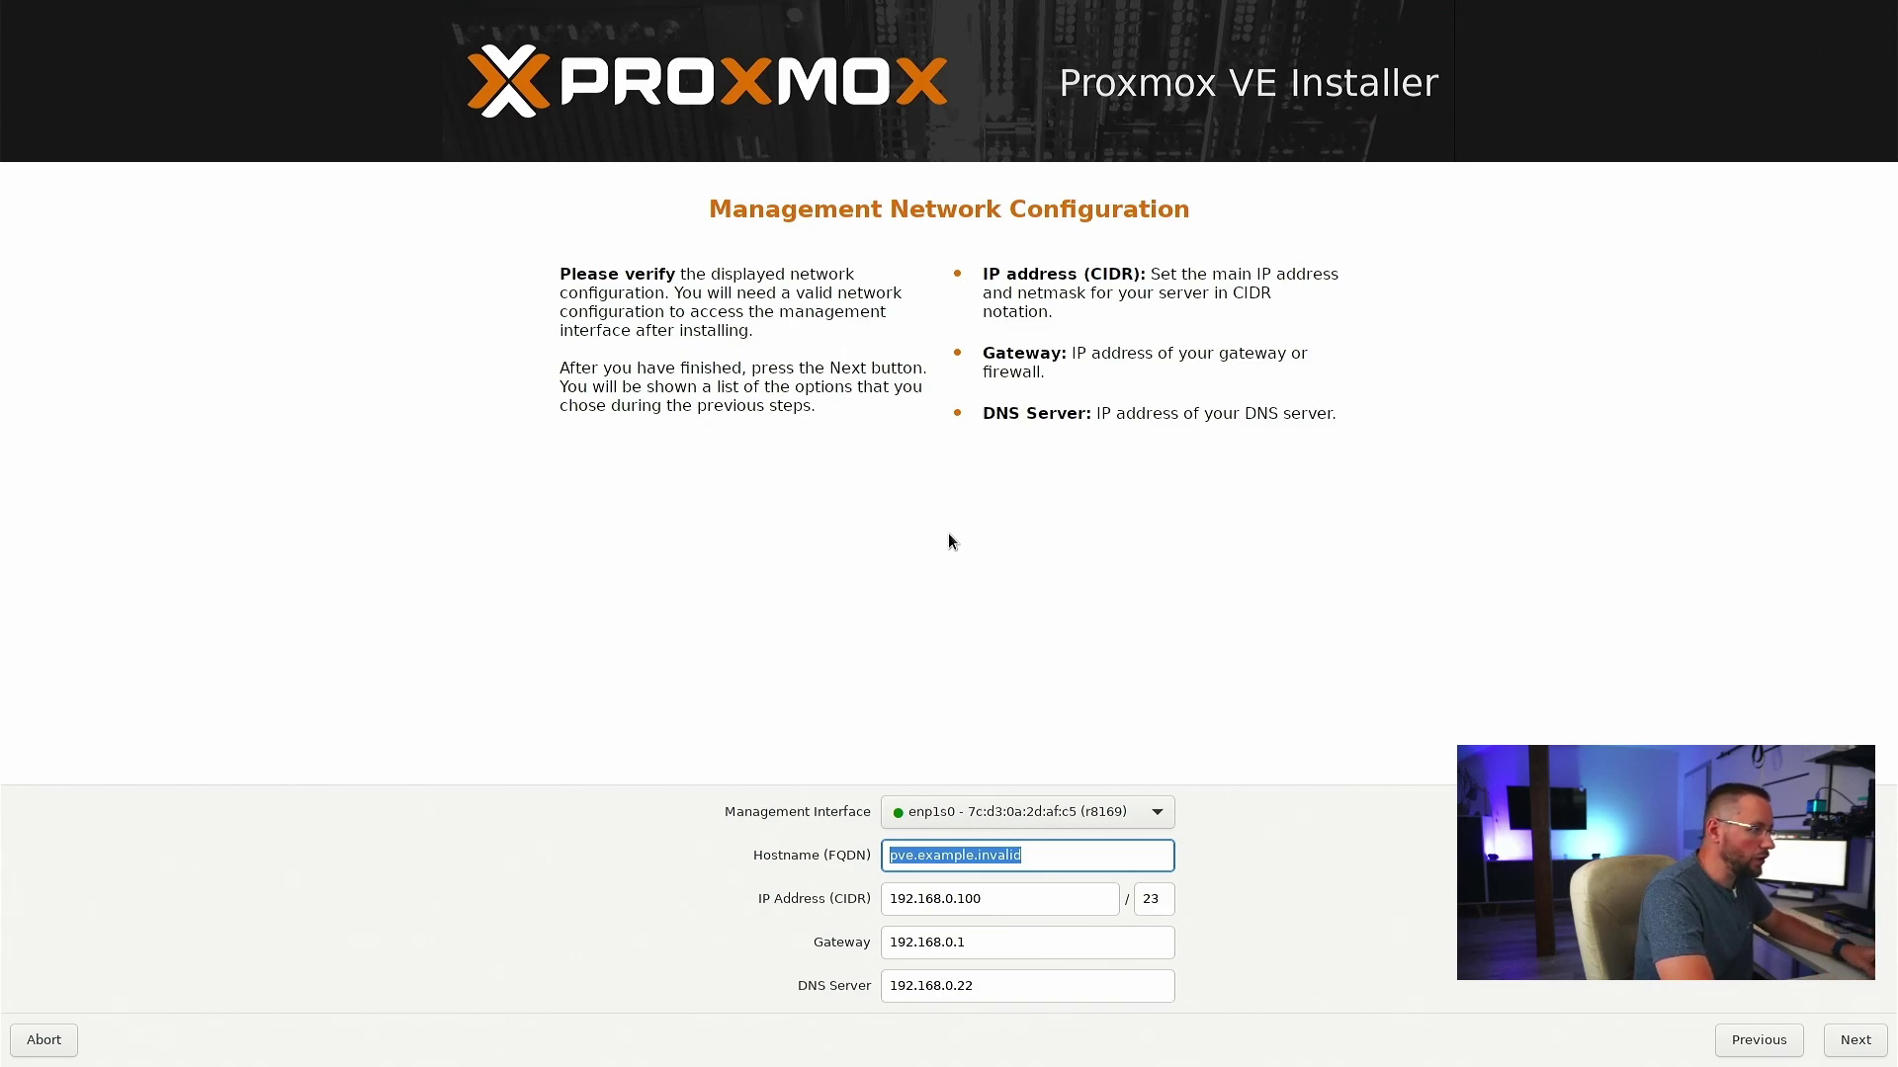
key(shift+Tab)
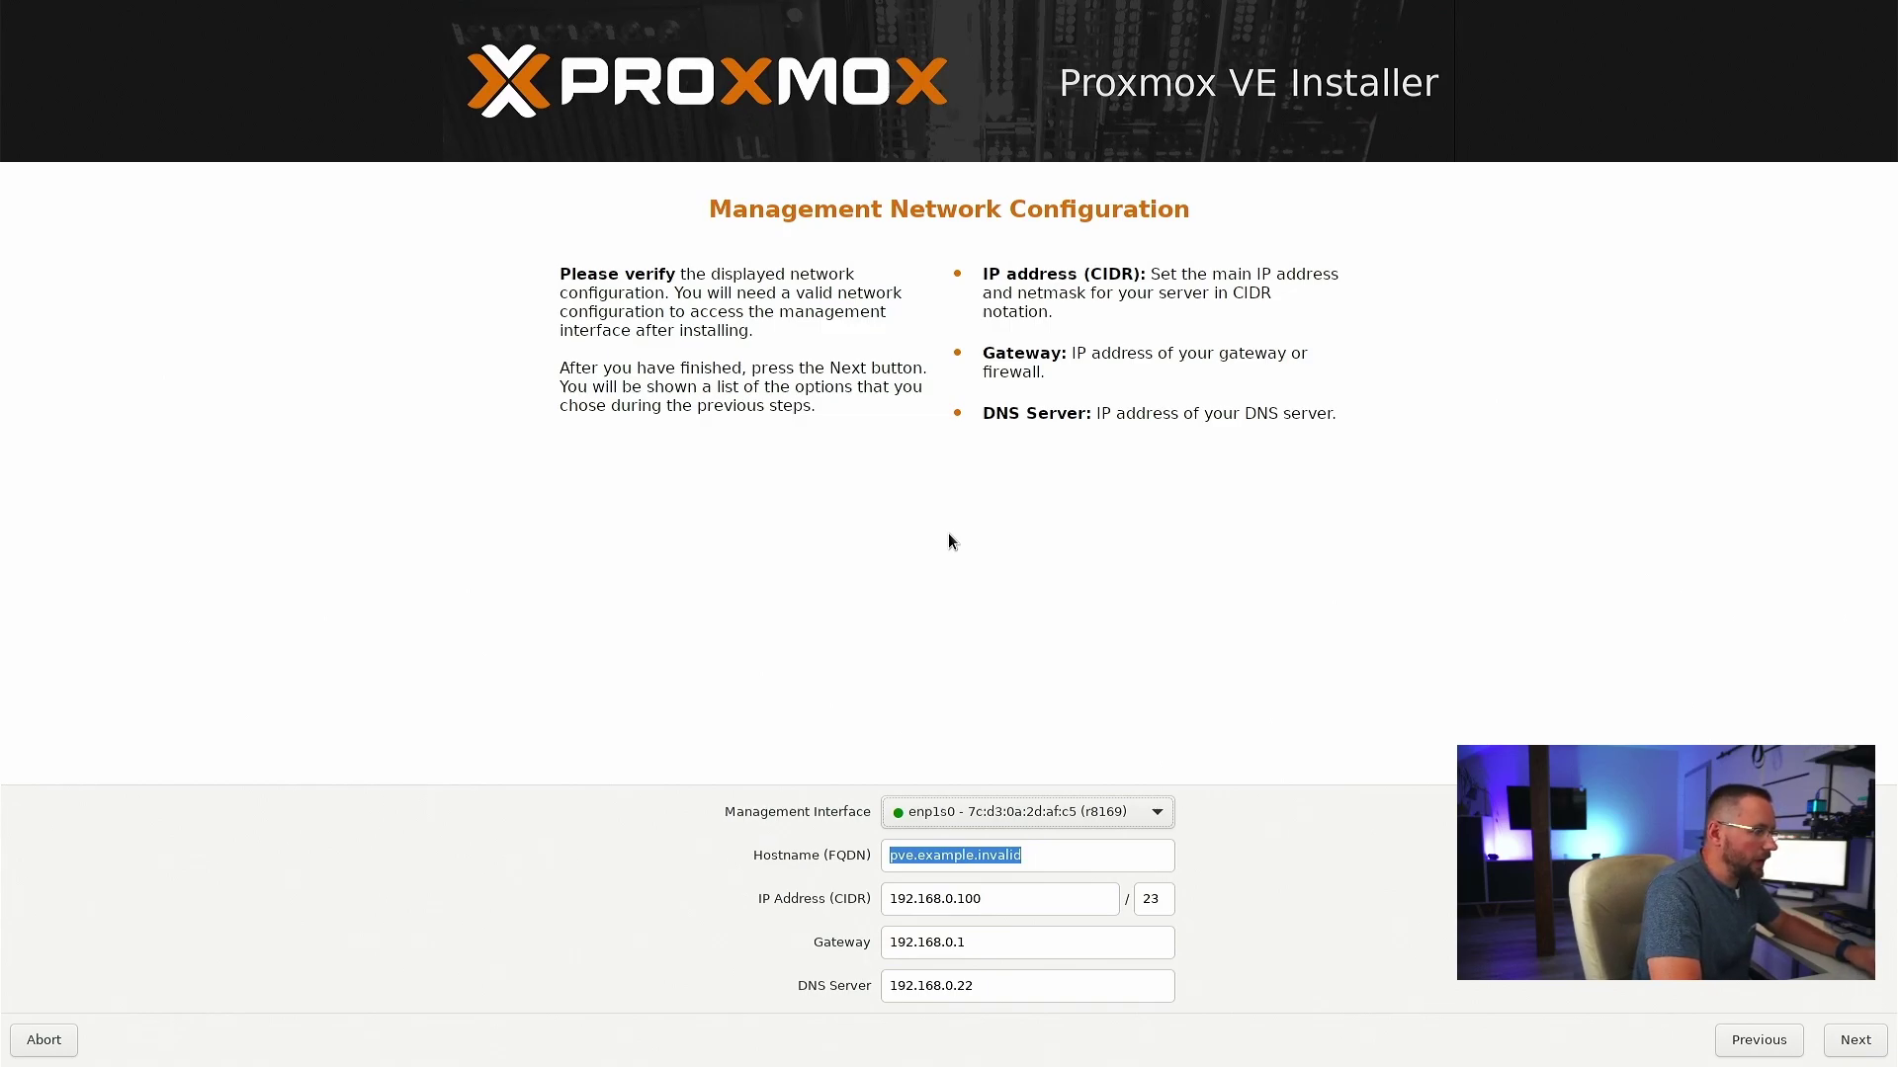
key(Tab)
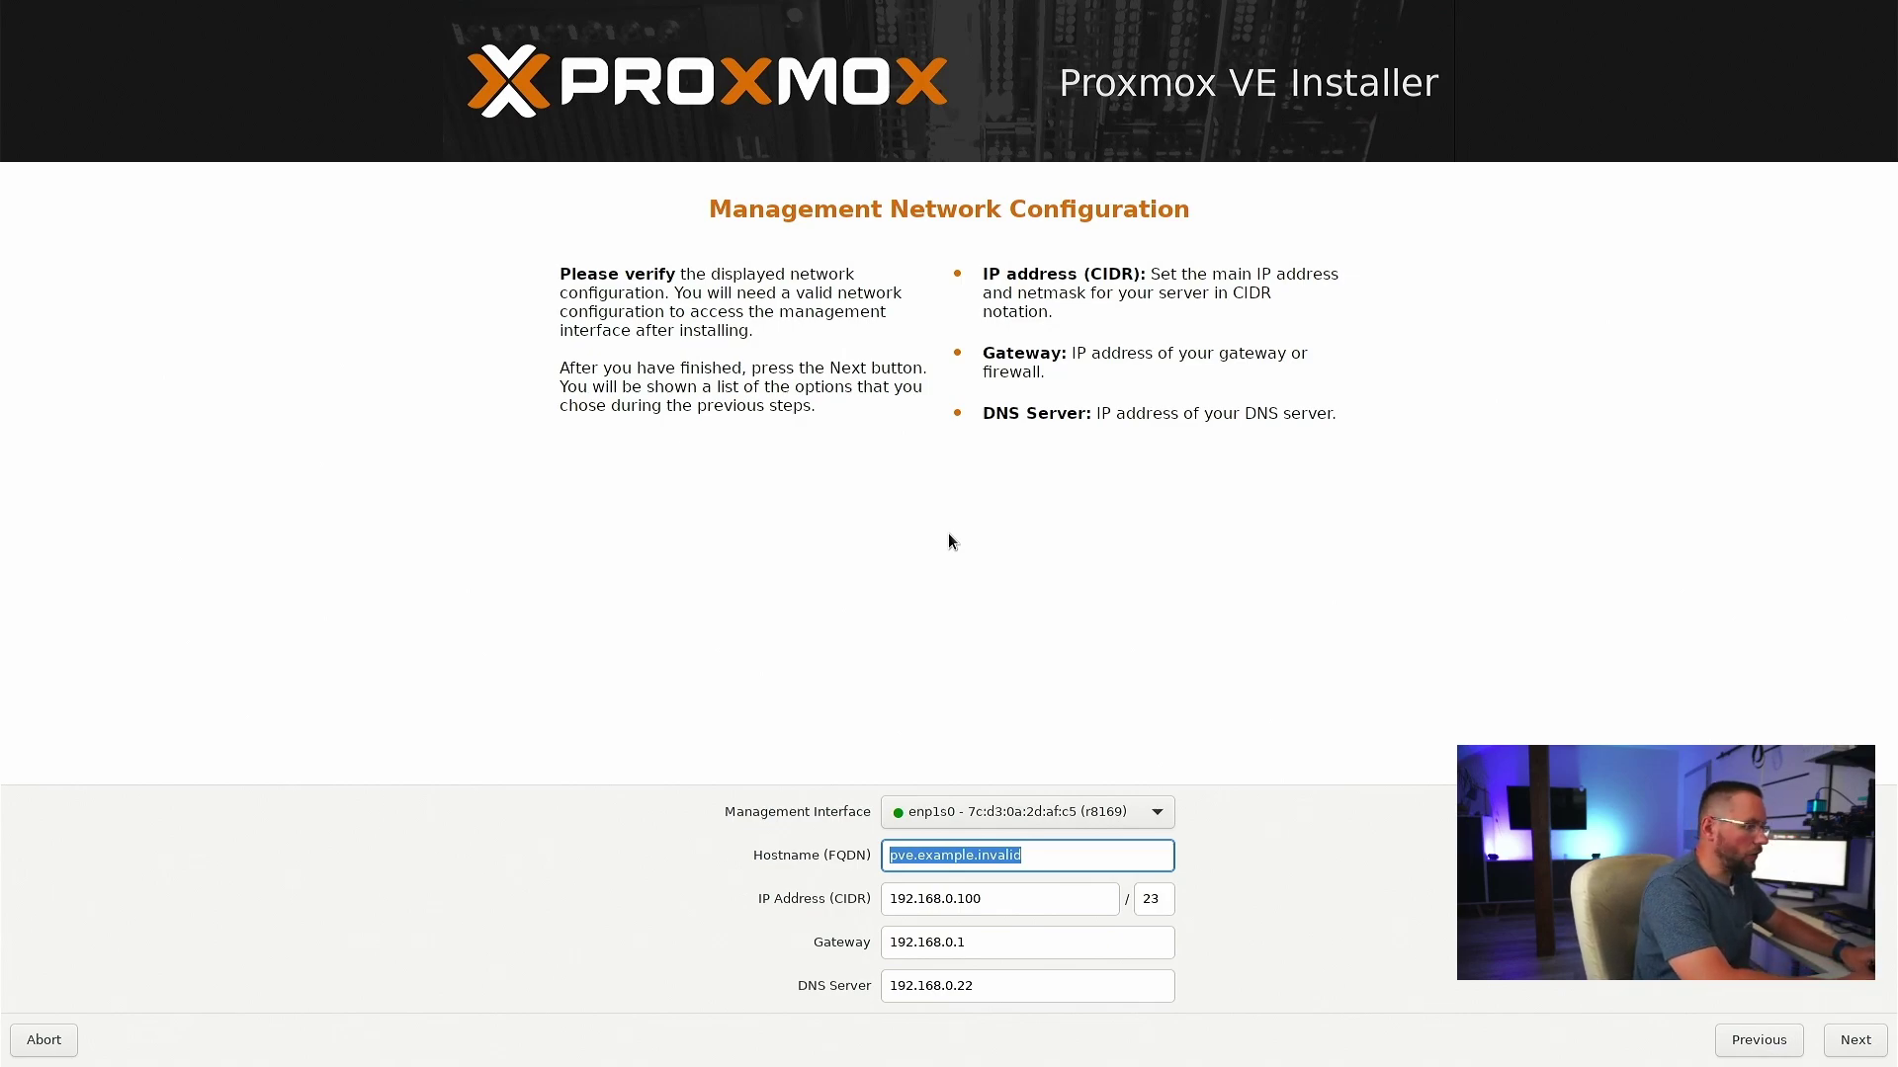
- Replace the Hostname (FQDN) value with proxmox.local
text(p)
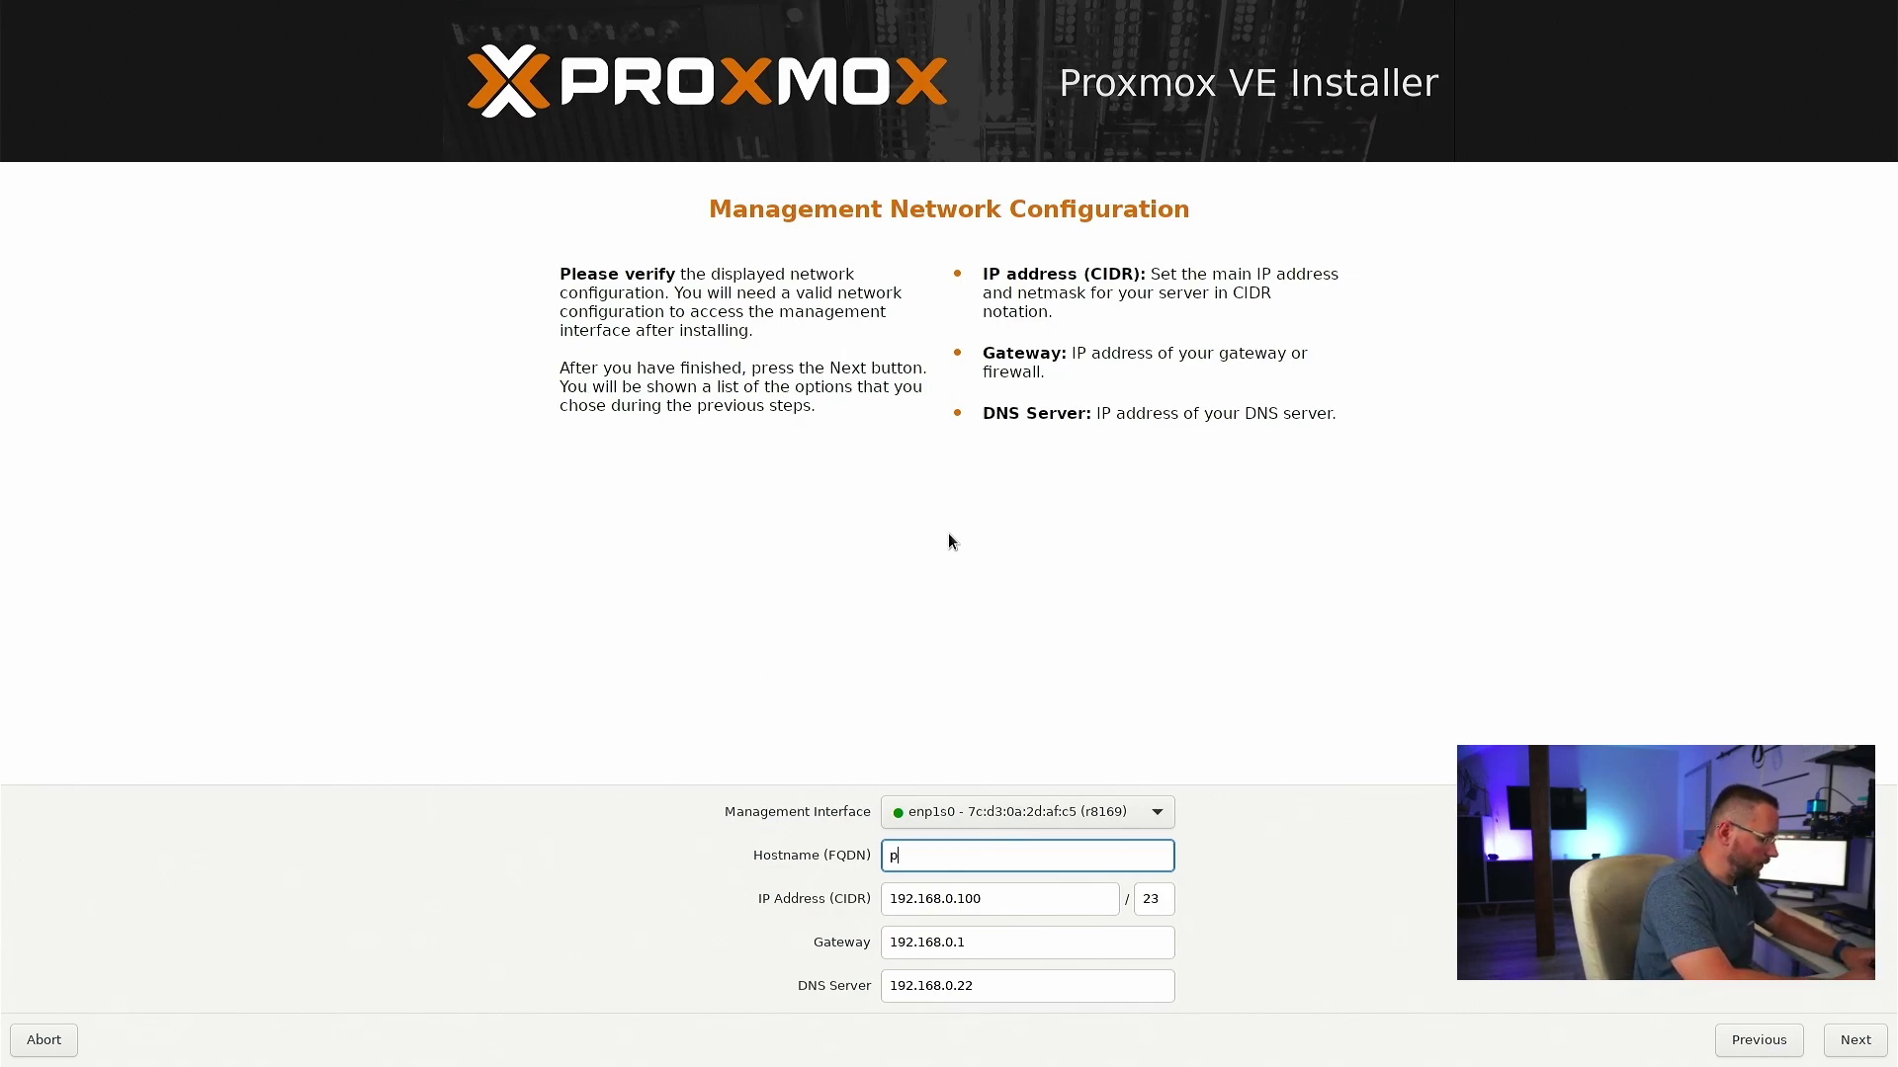
text(rox)
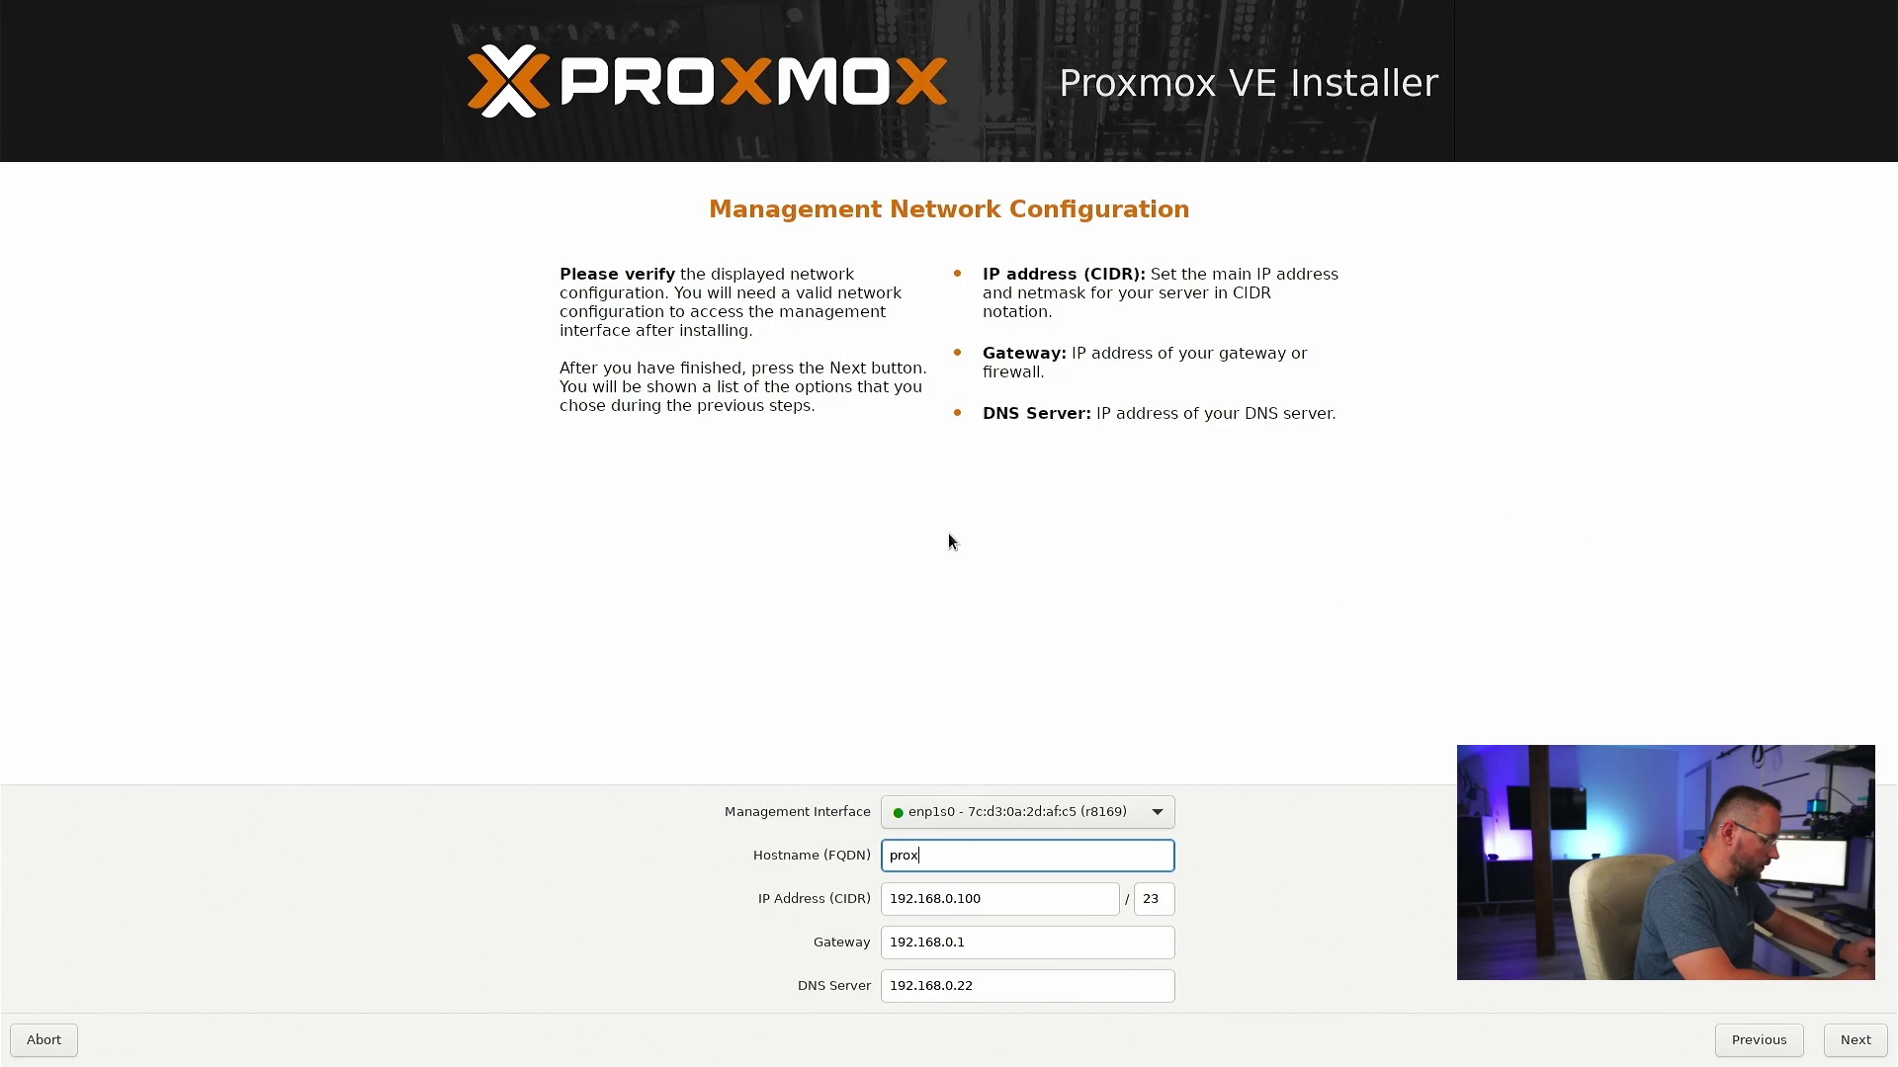
text(mox.local)
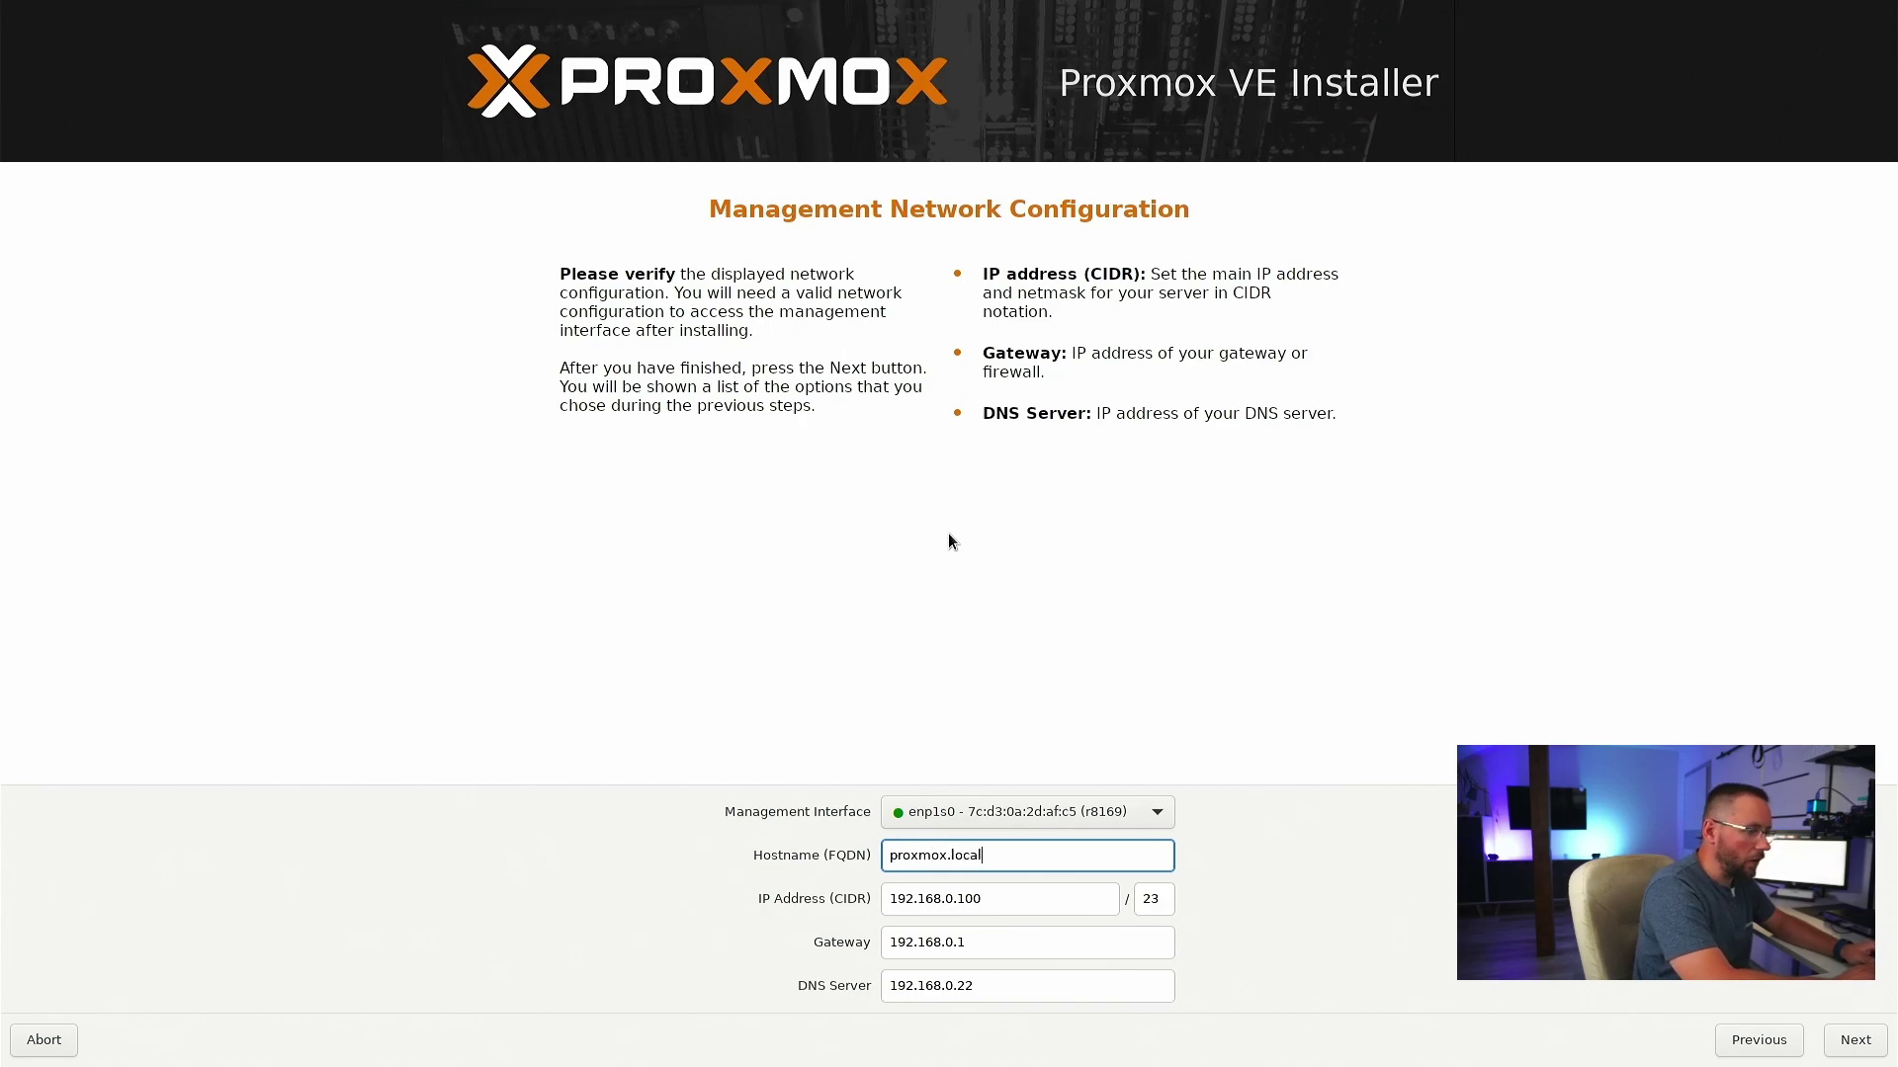
key(Tab)
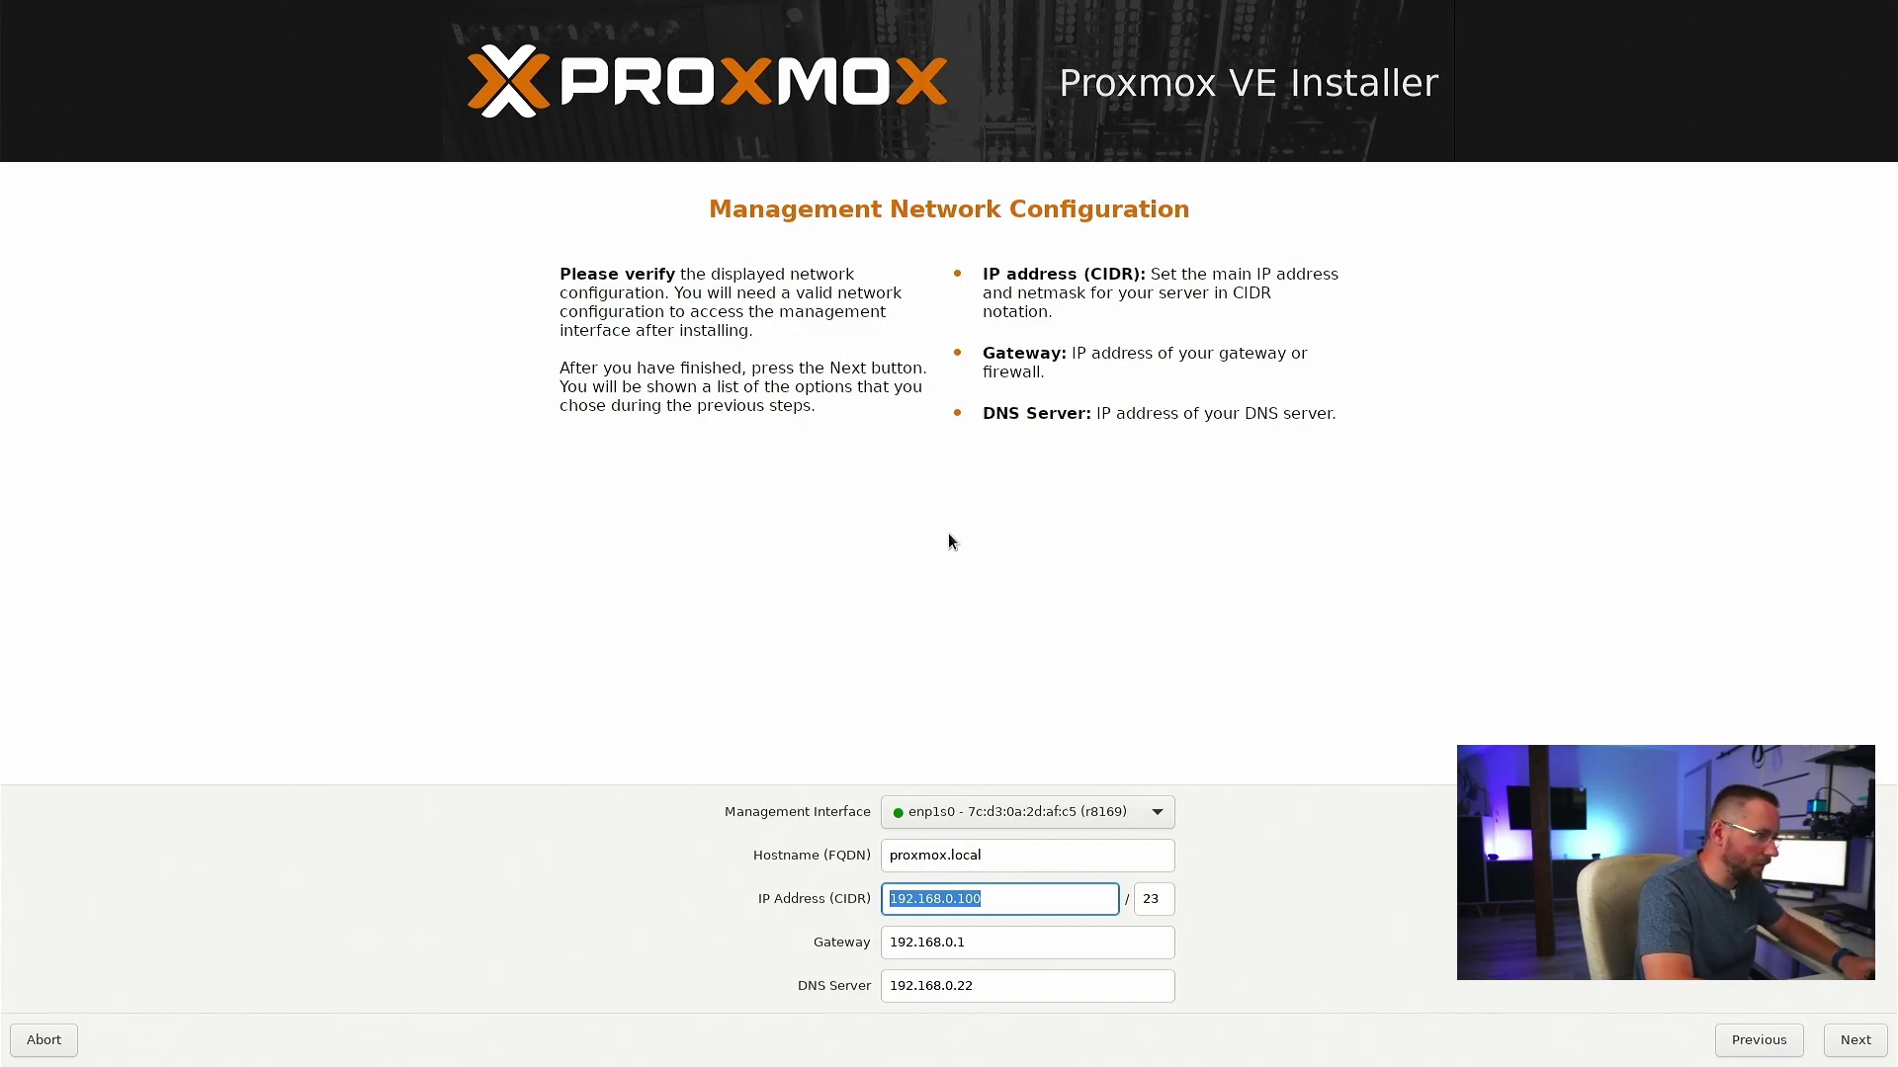
- Enter IP address 192.168.0.15 with netmask 24
text(192.1)
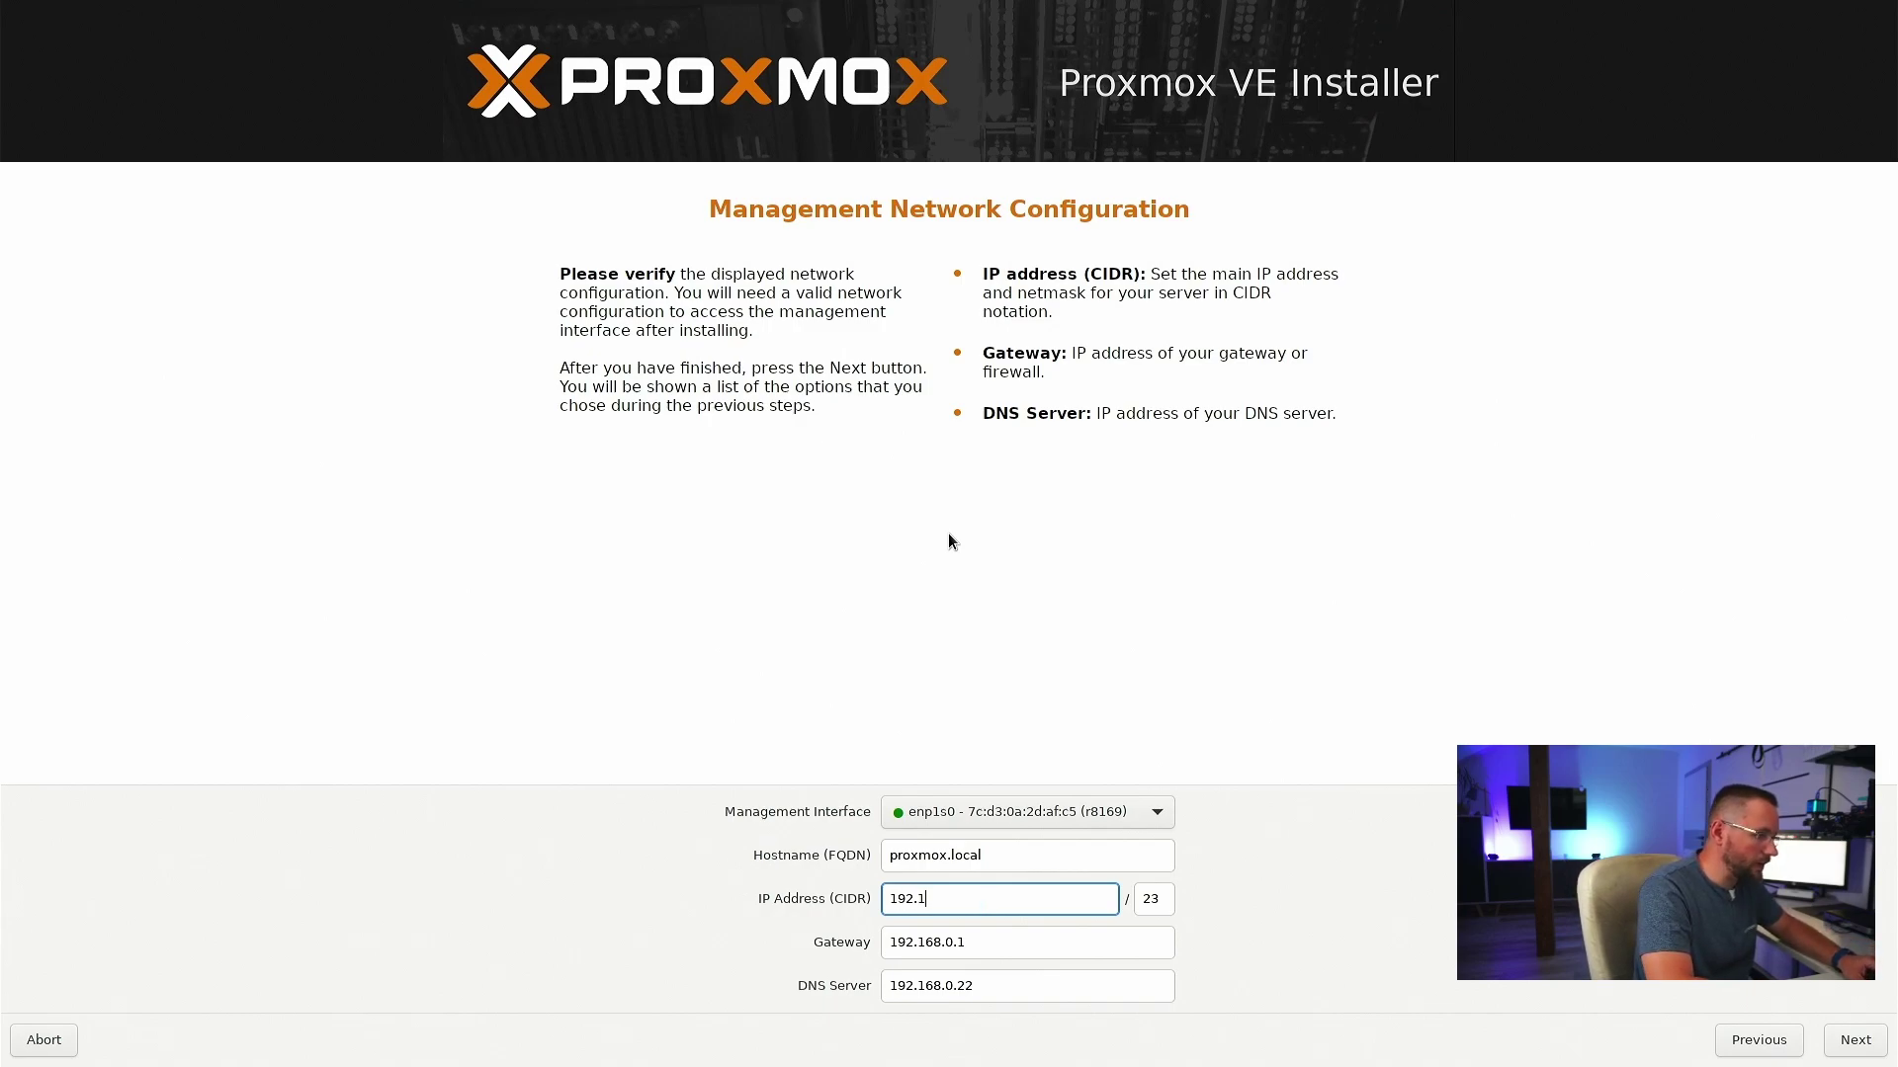
text(68.0.15)
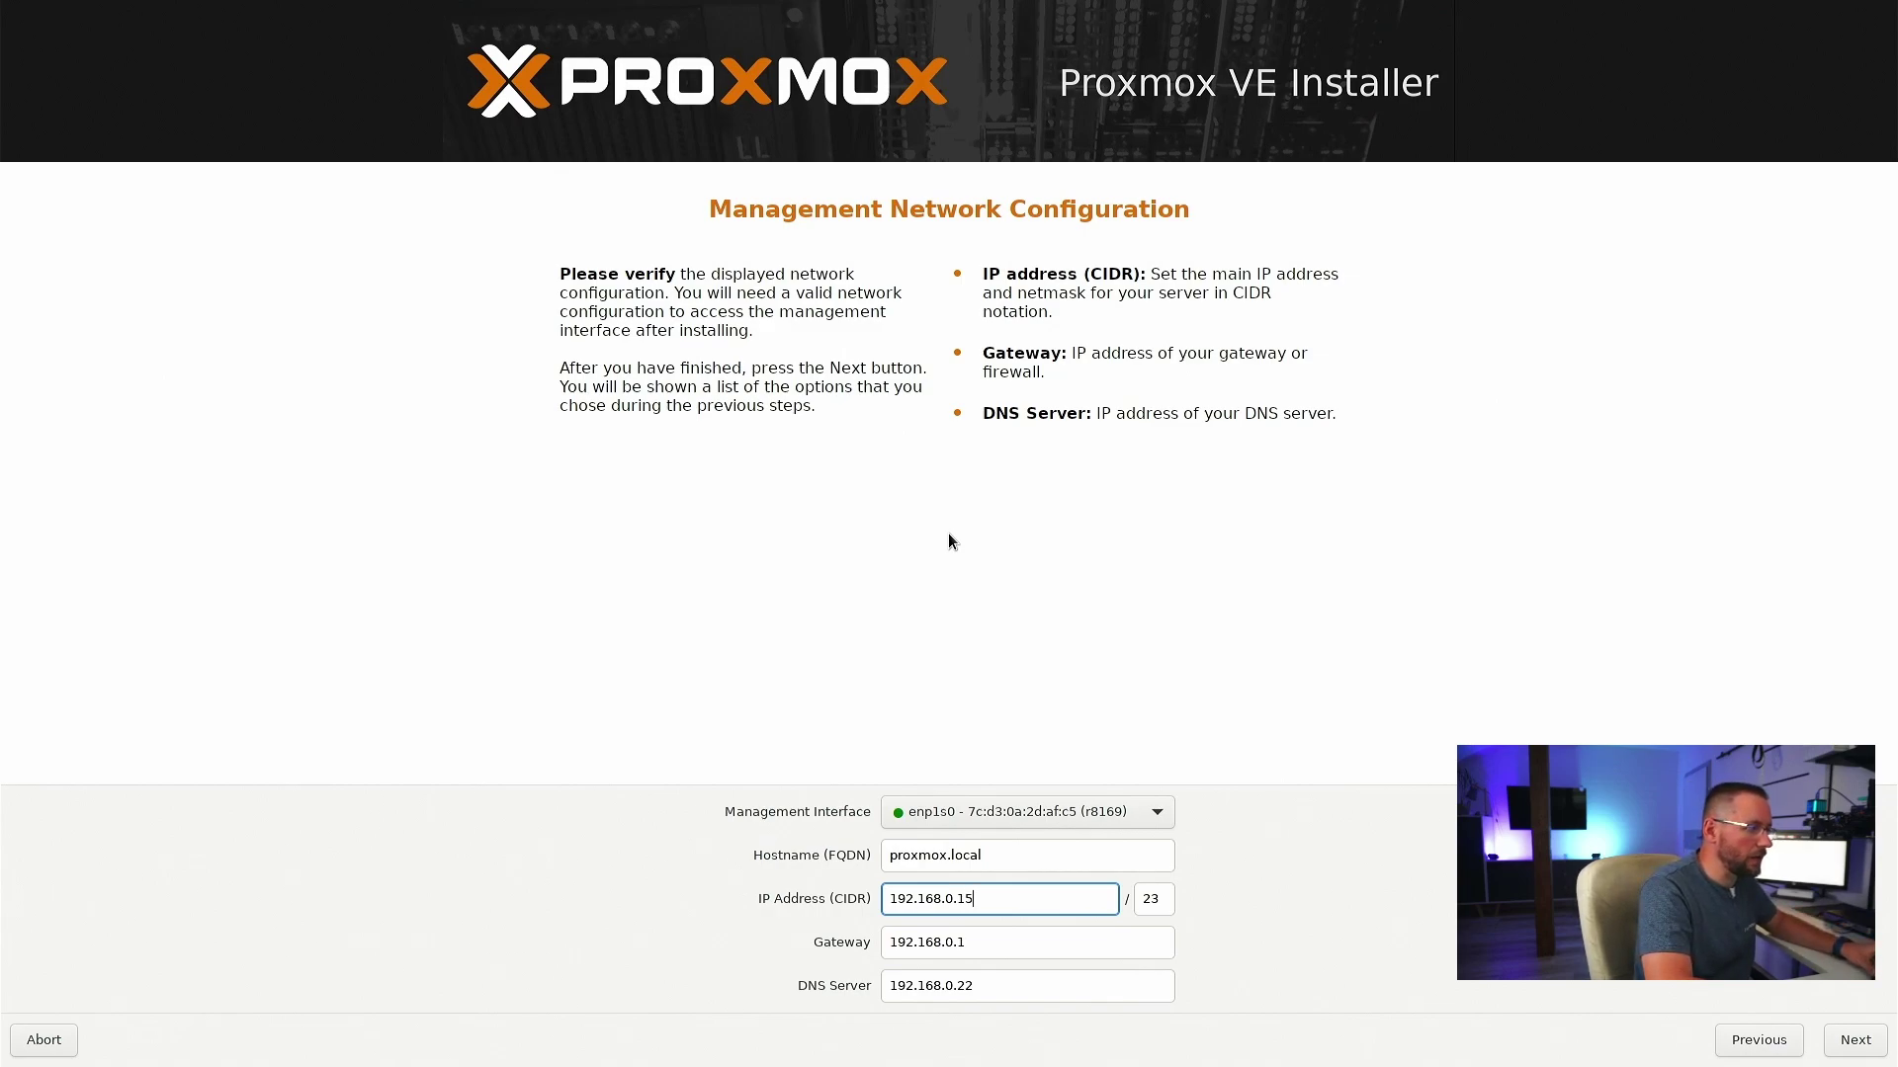
key(Tab)
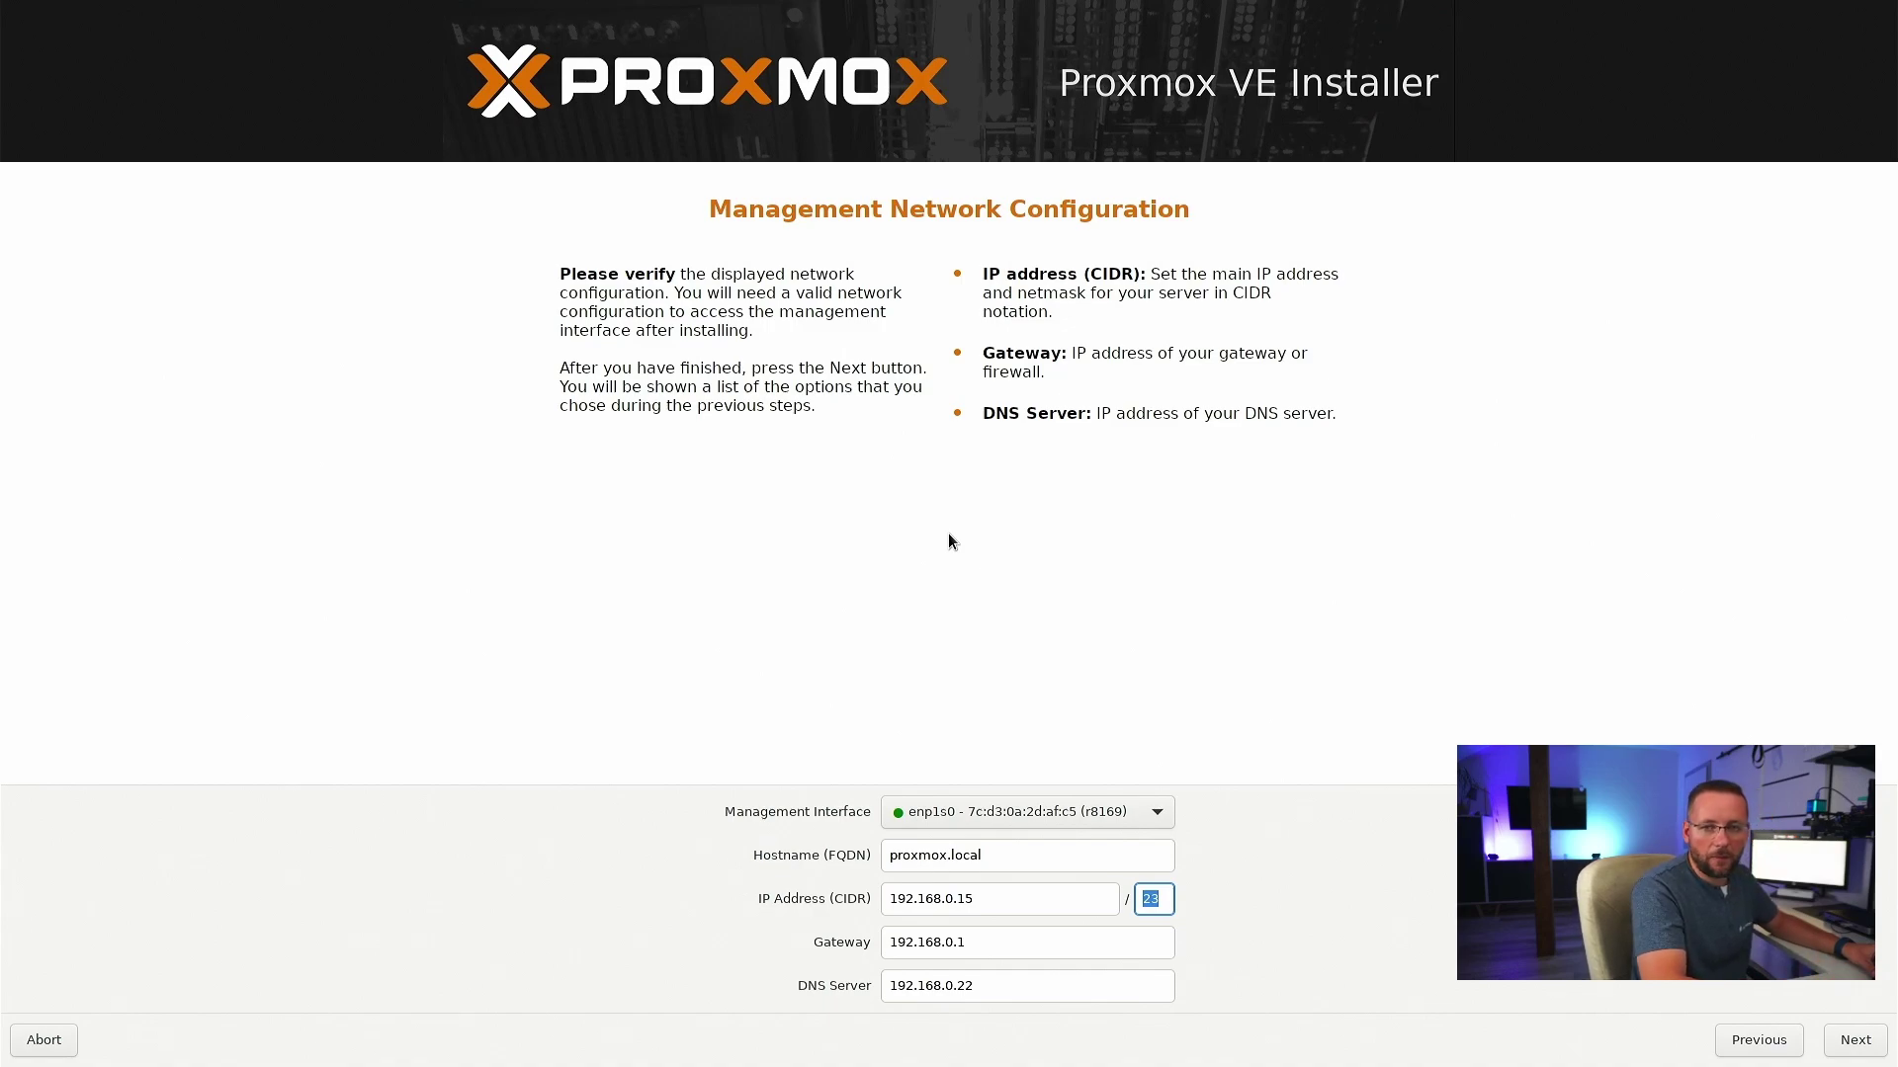
text(24)
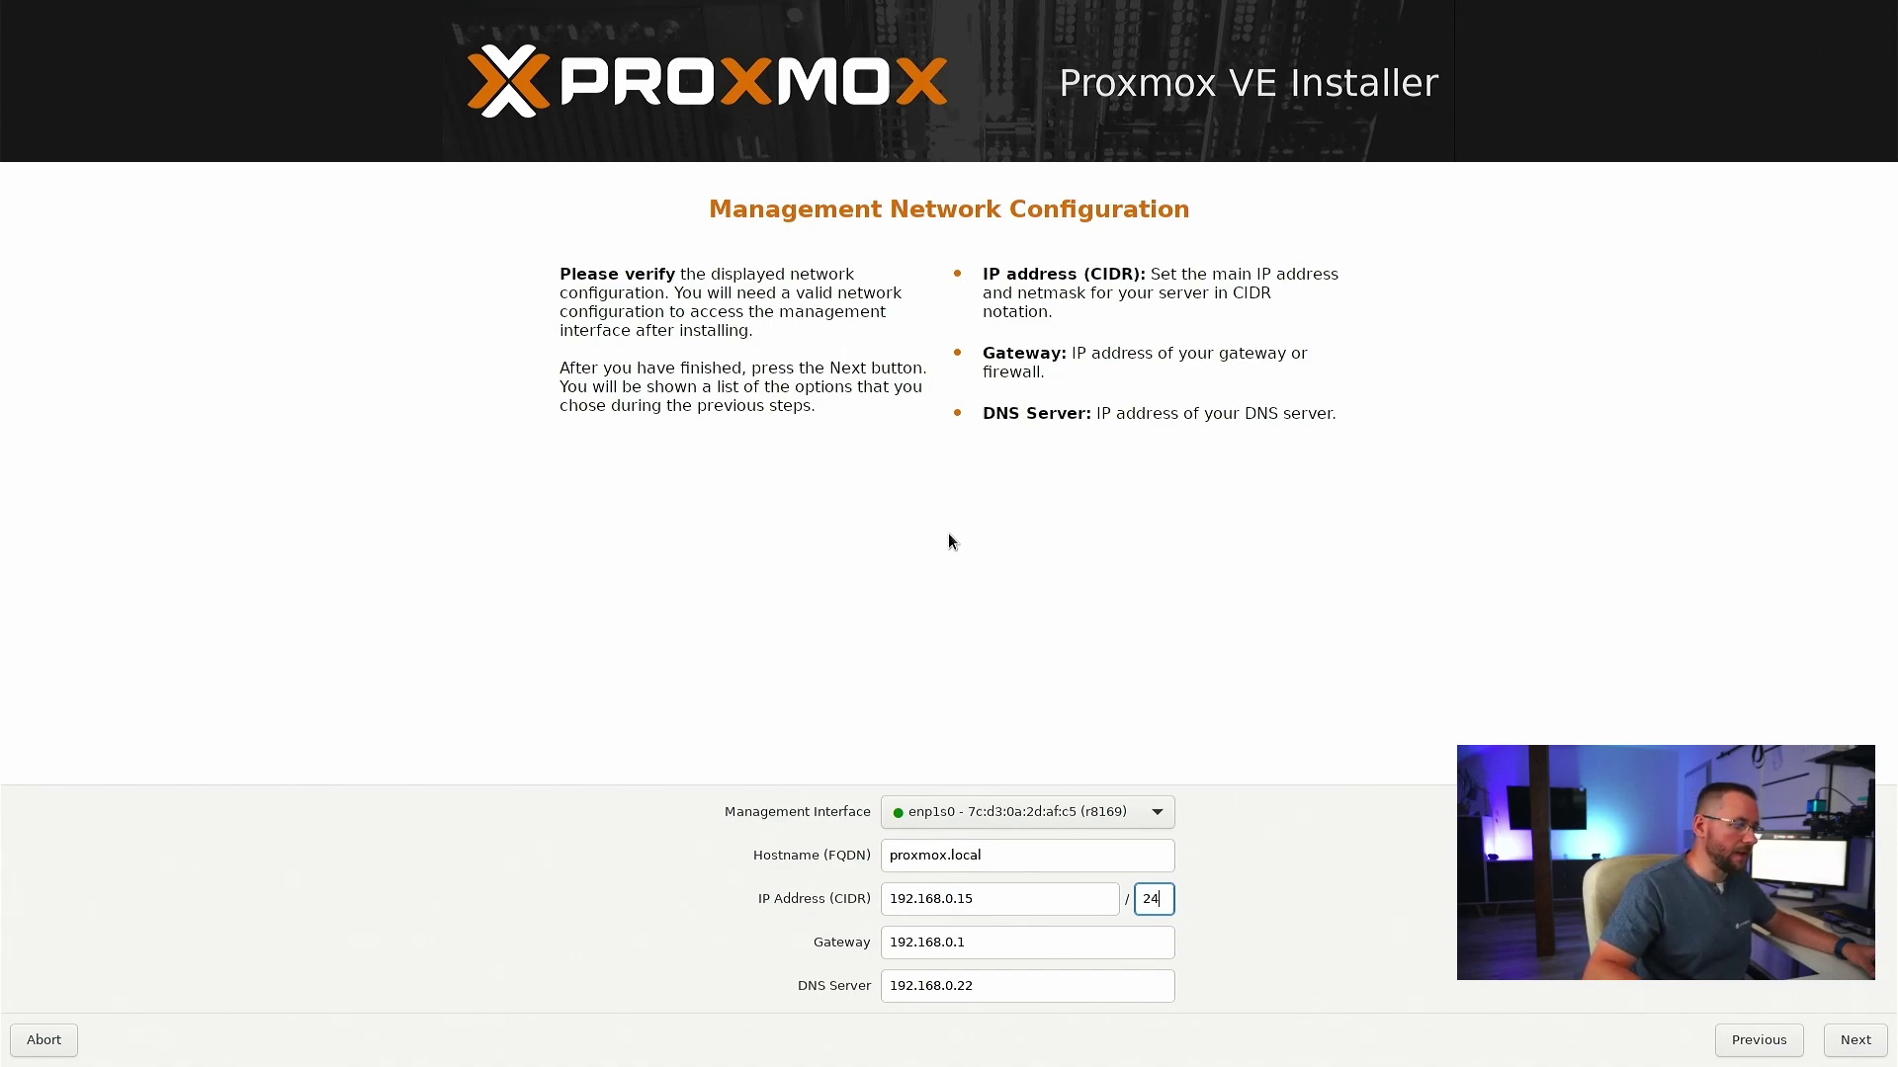
key(Tab)
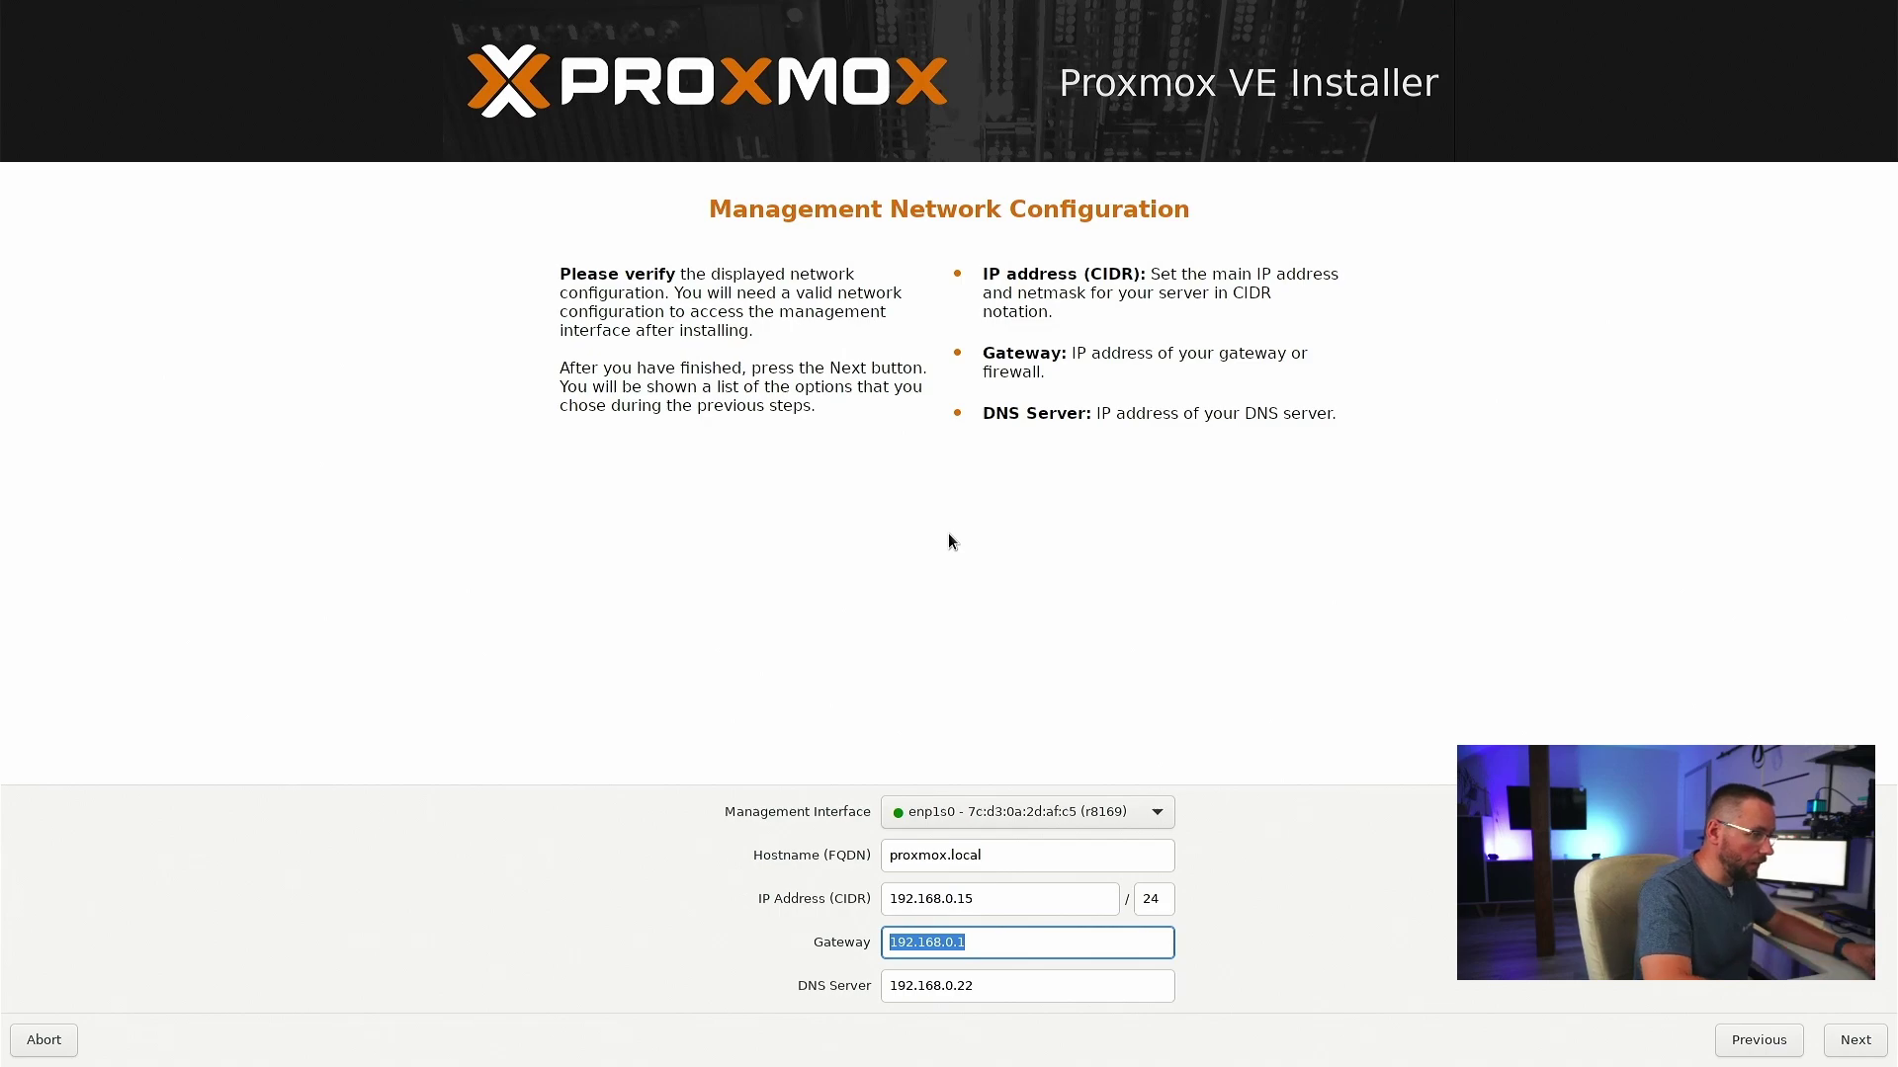
- Keep gateway 192.168.0.1, set DNS server 192.168.0.1, and proceed to the Summary page
key(End)
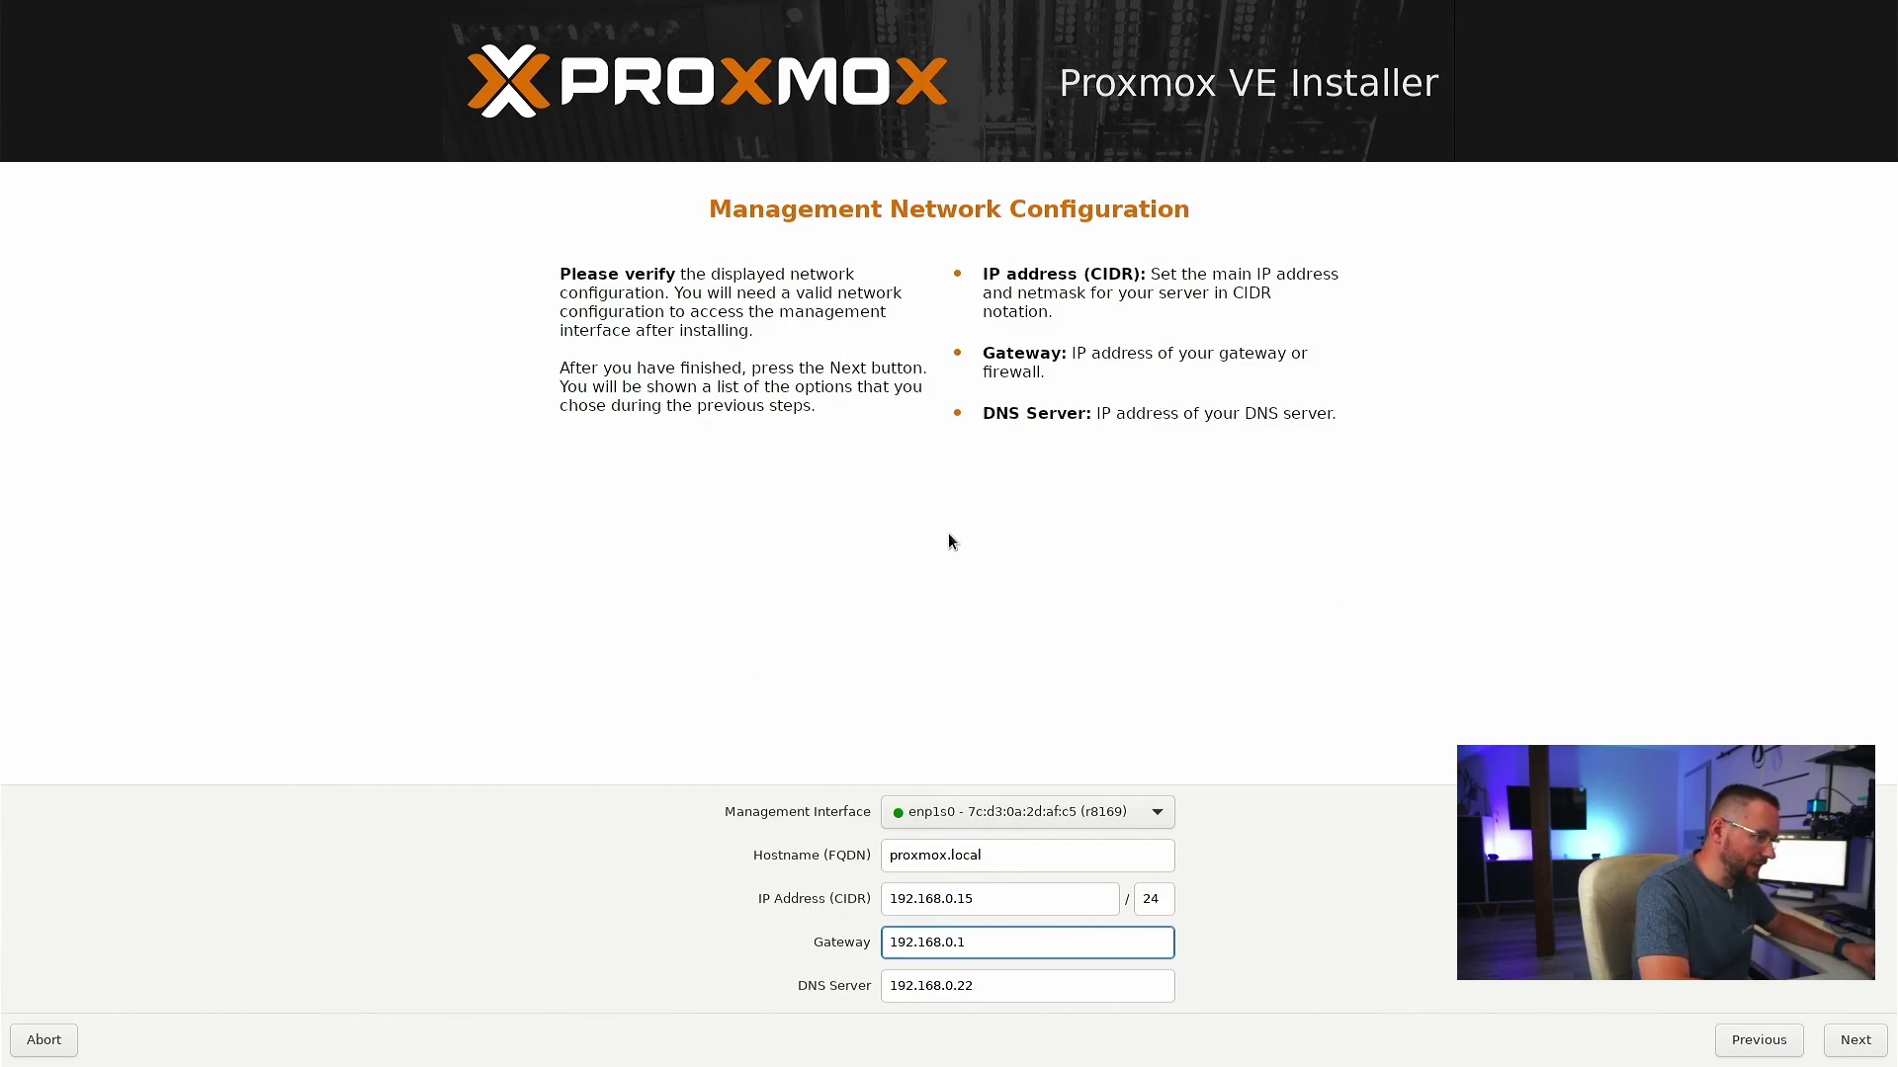
key(Tab)
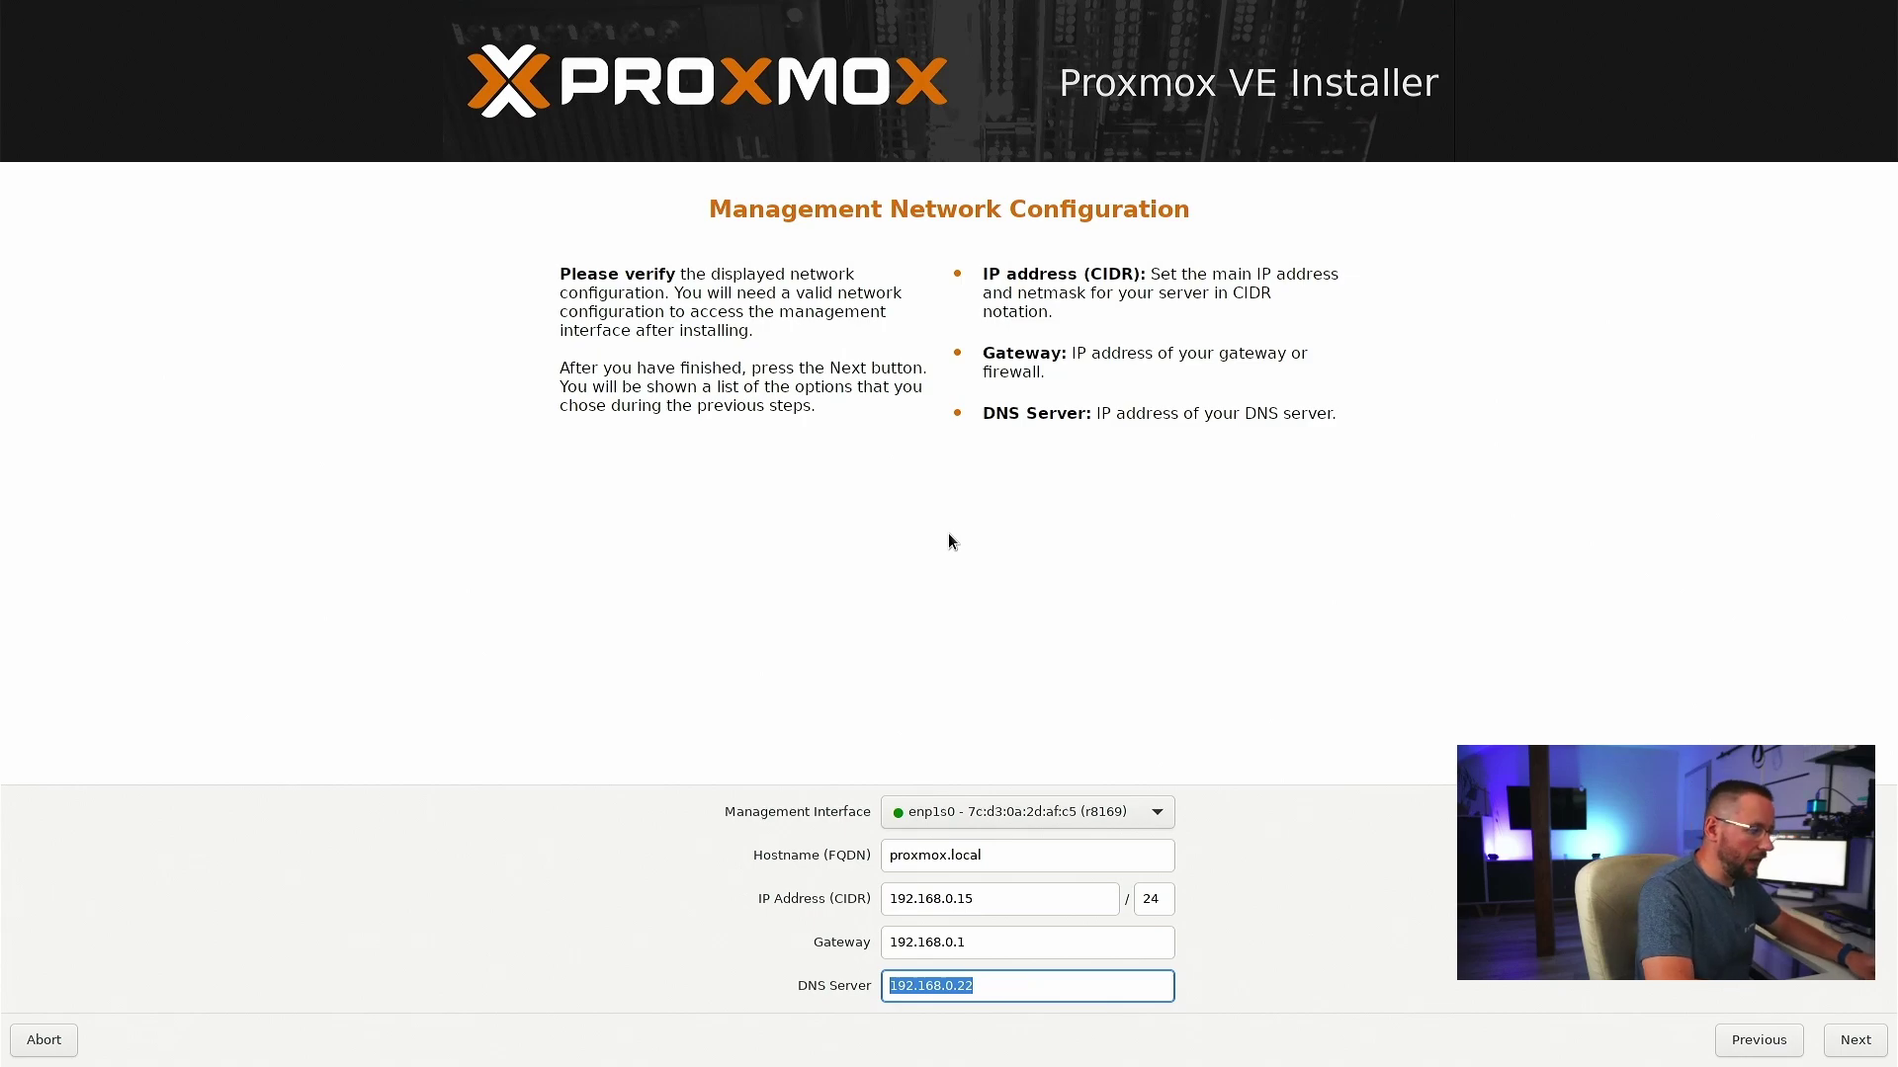
text(192.16)
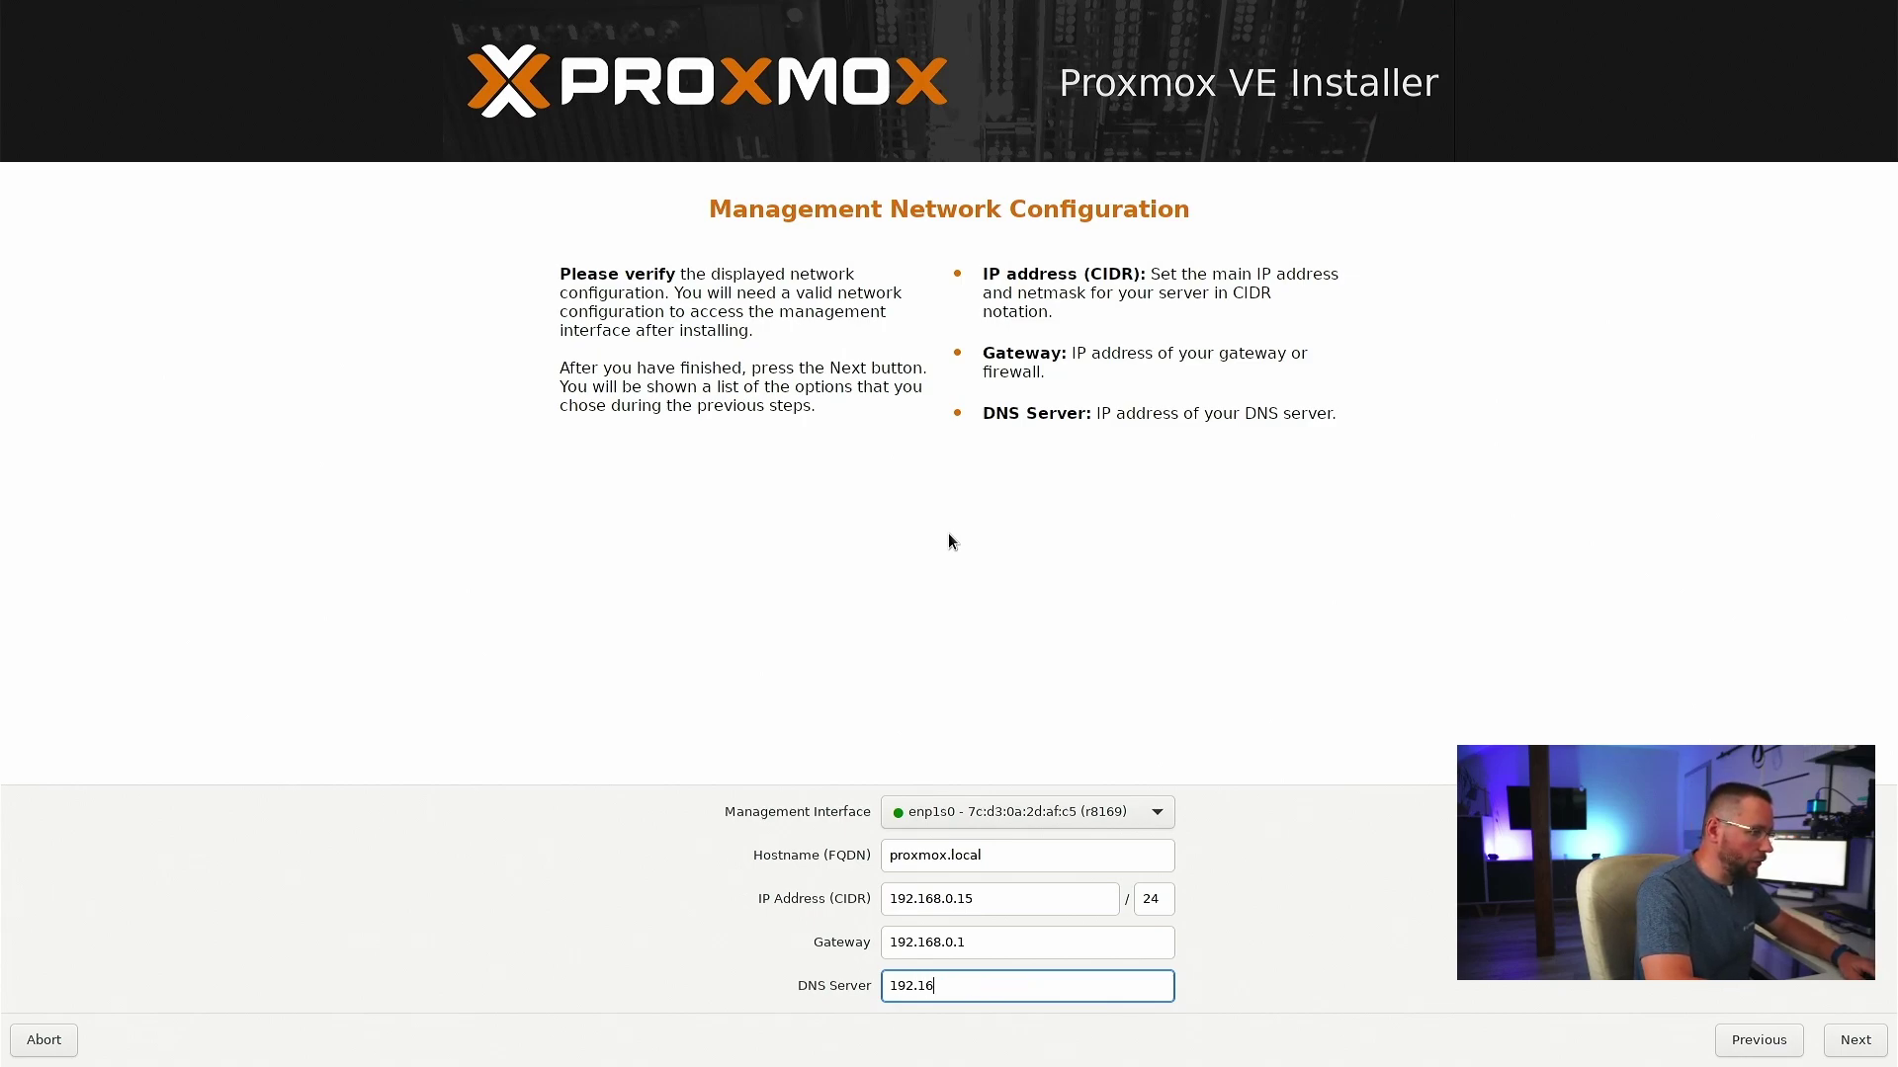
text(8.0.1)
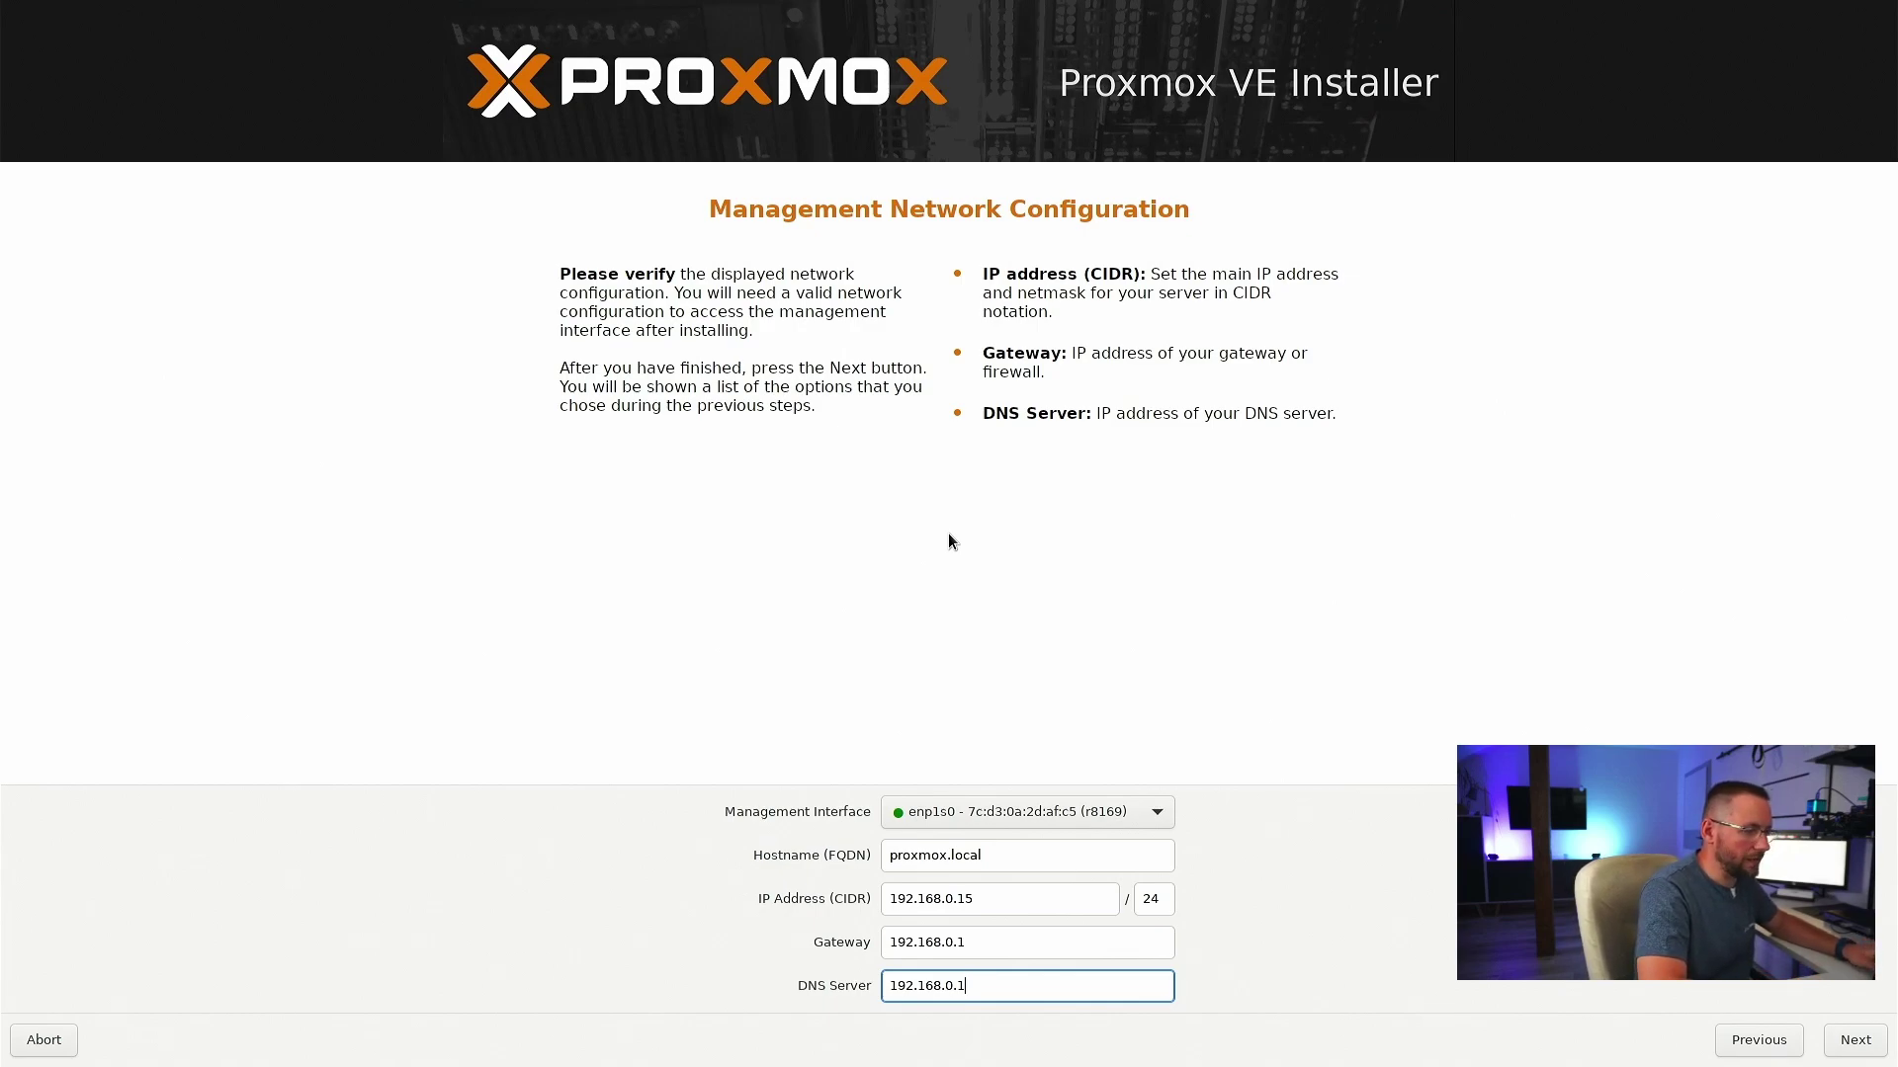
key(Tab)
key(Tab)
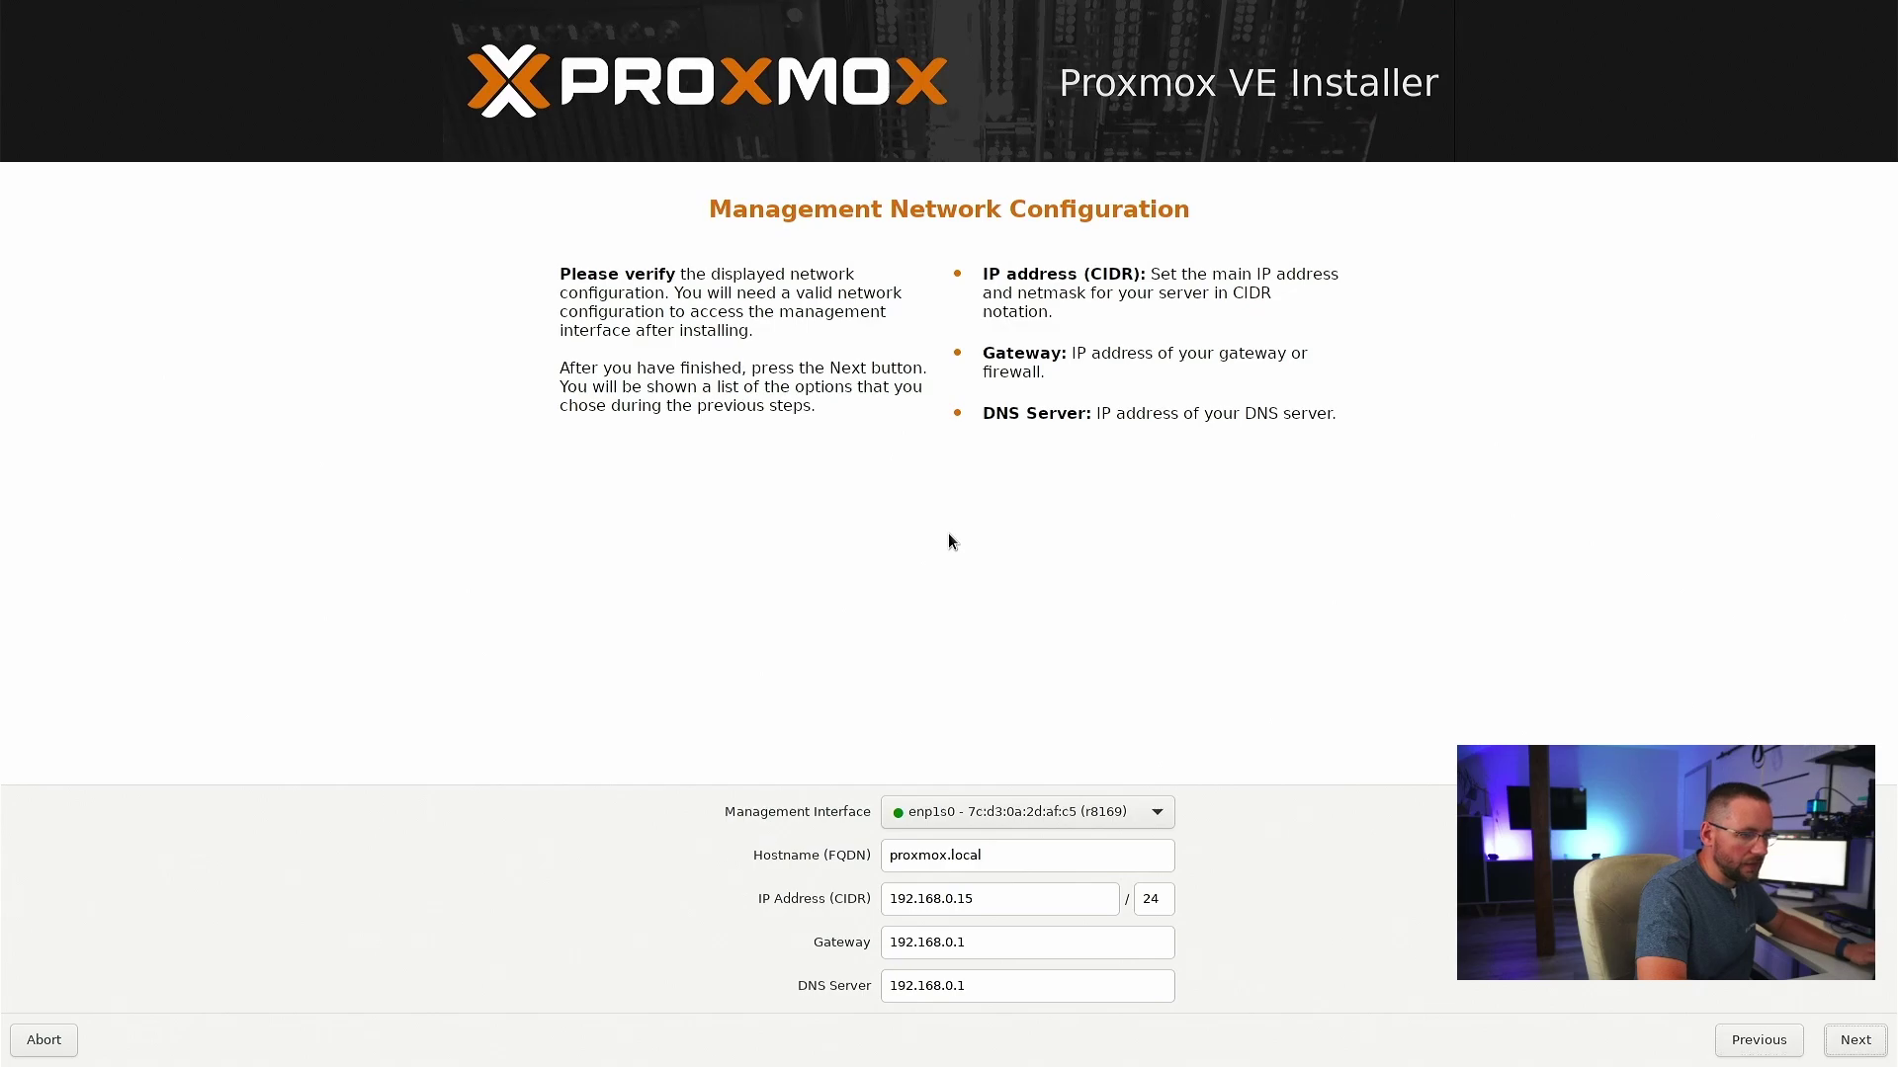
key(Return)
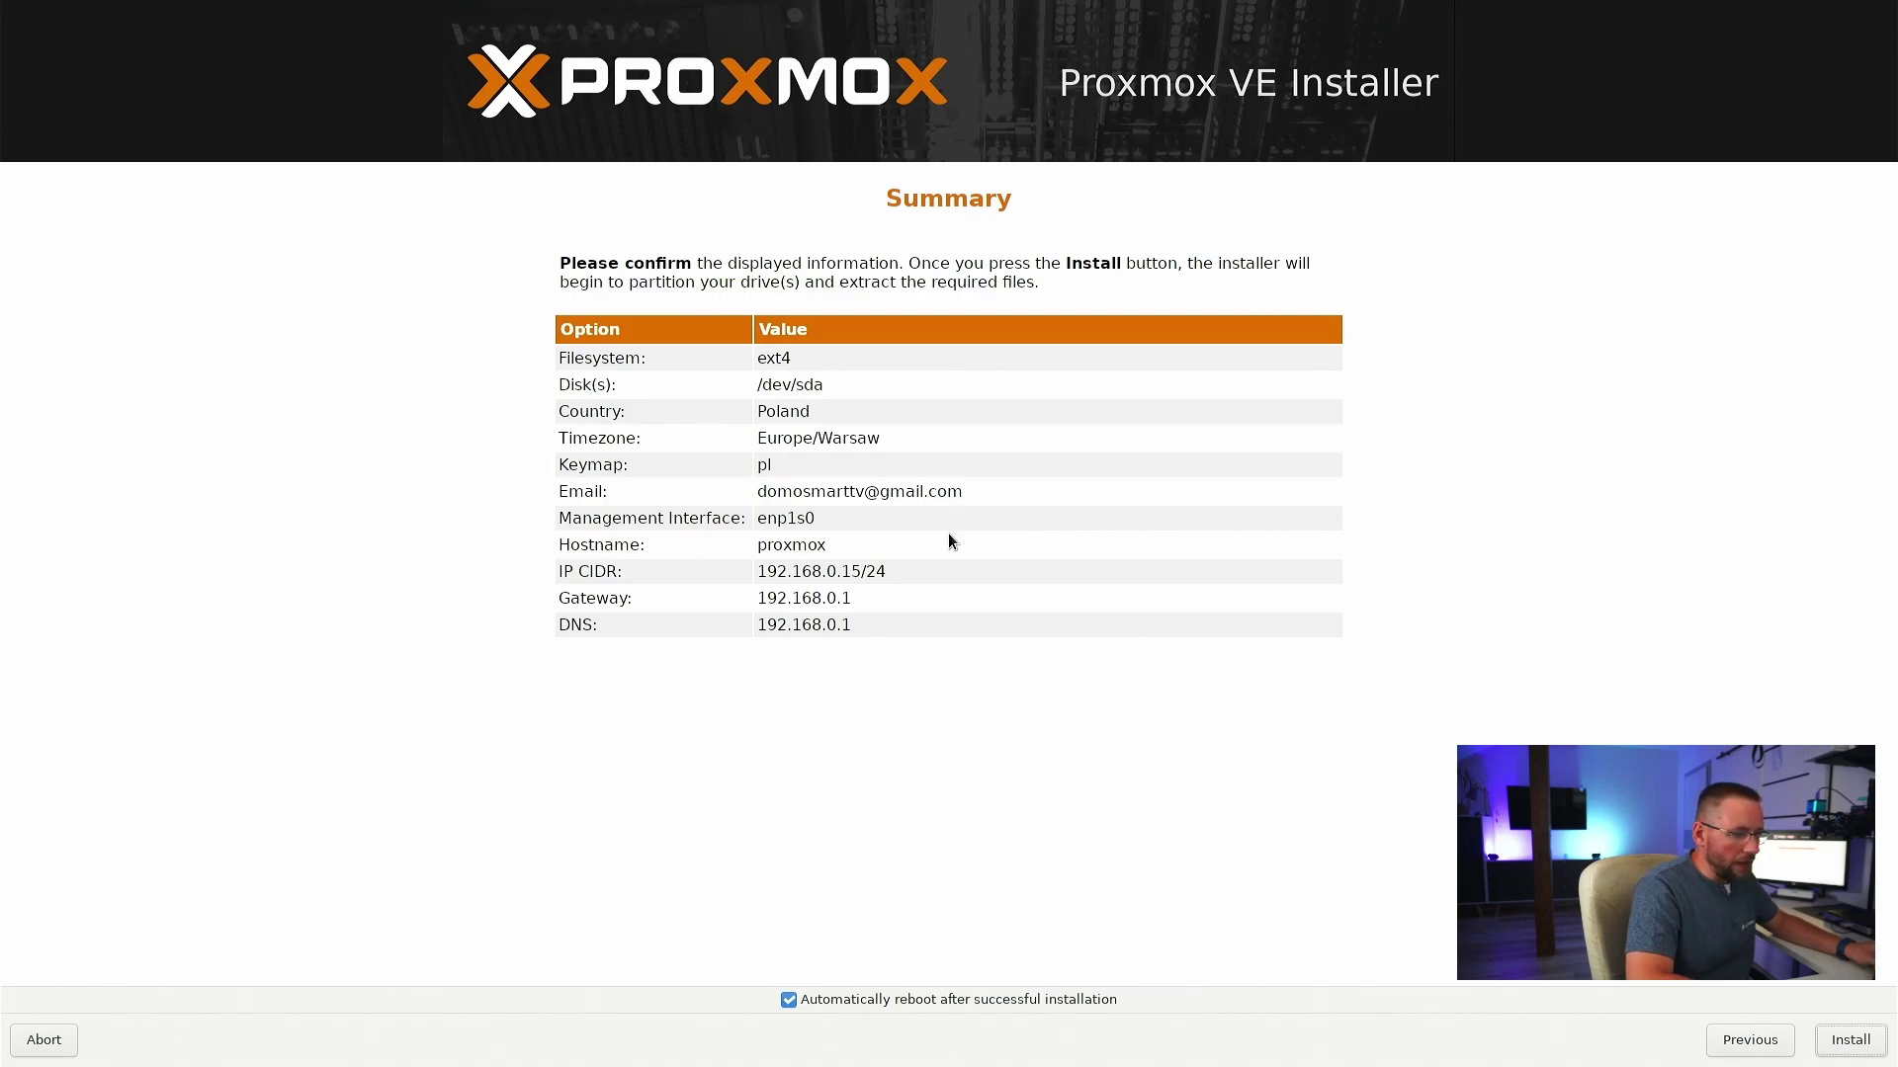
- Uncheck 'Automatically reboot after successful installation' and start the Proxmox installation
key(Return)
key(Tab)
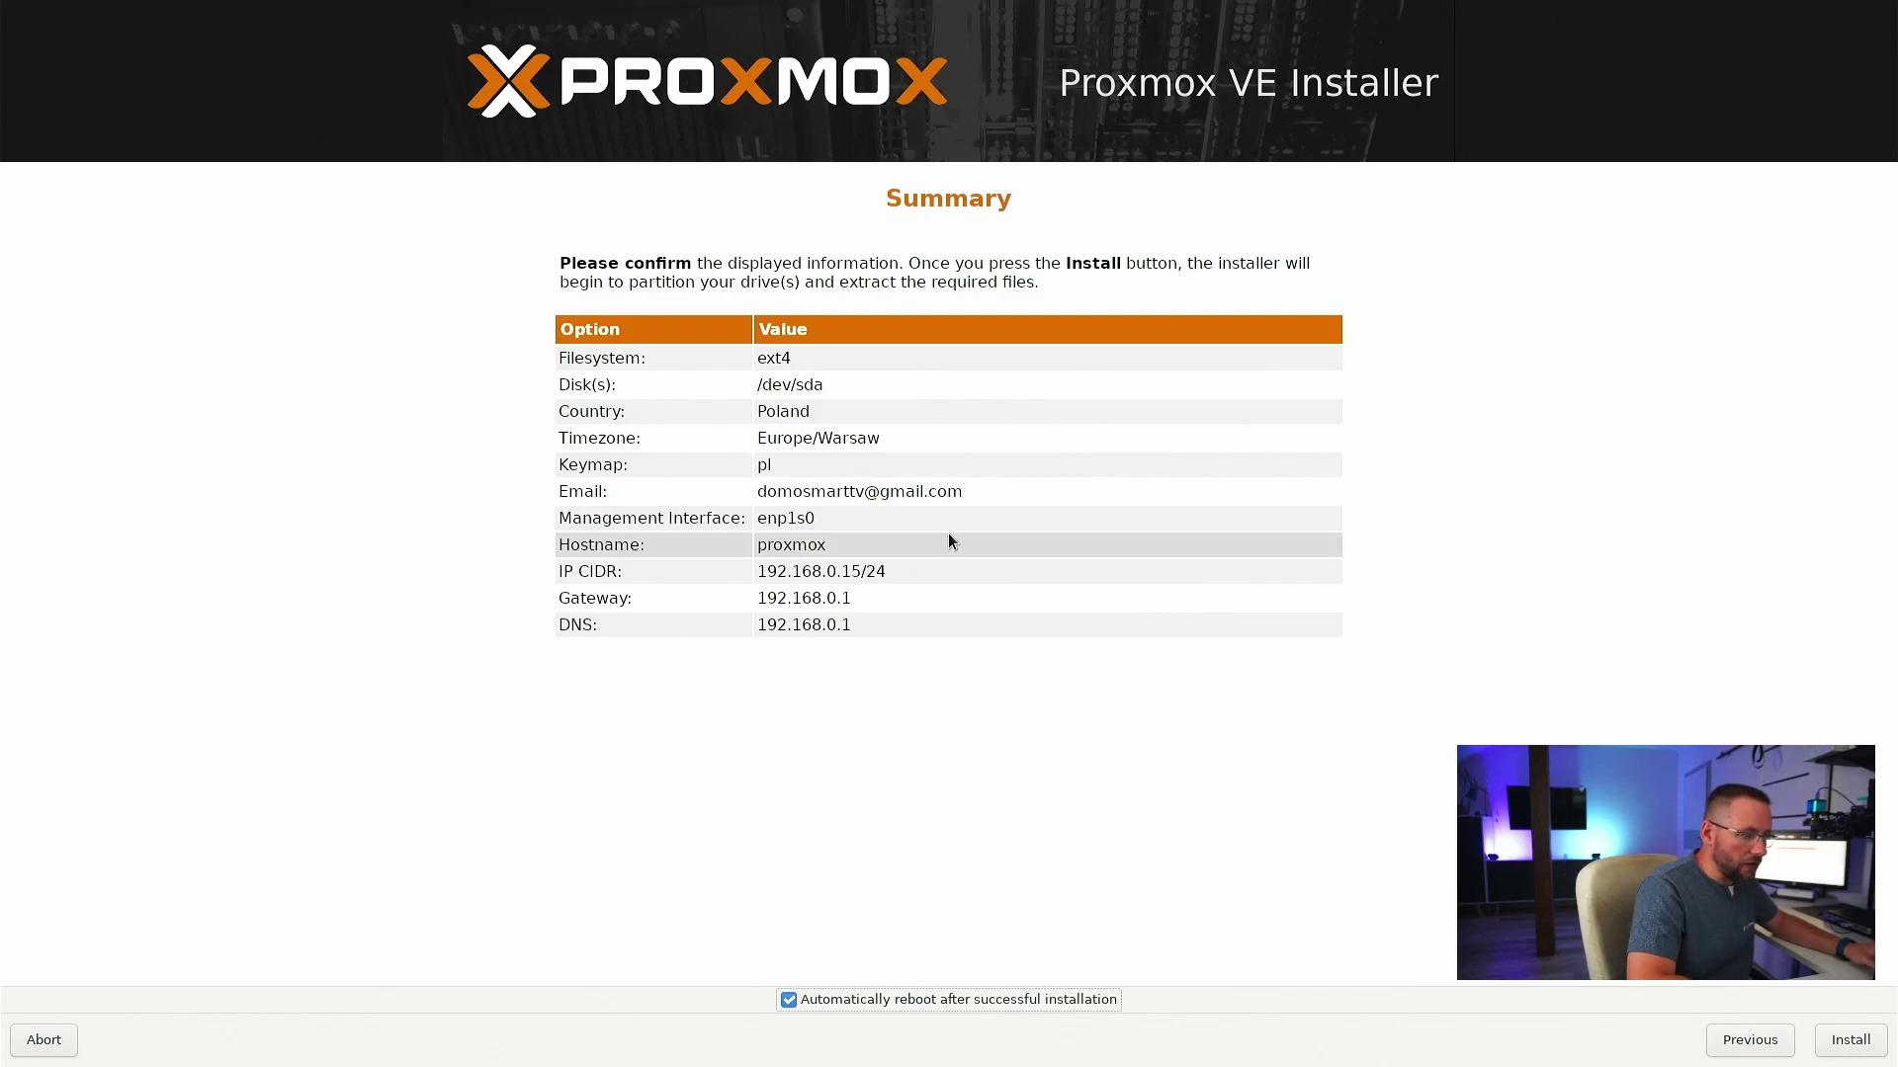
key(space)
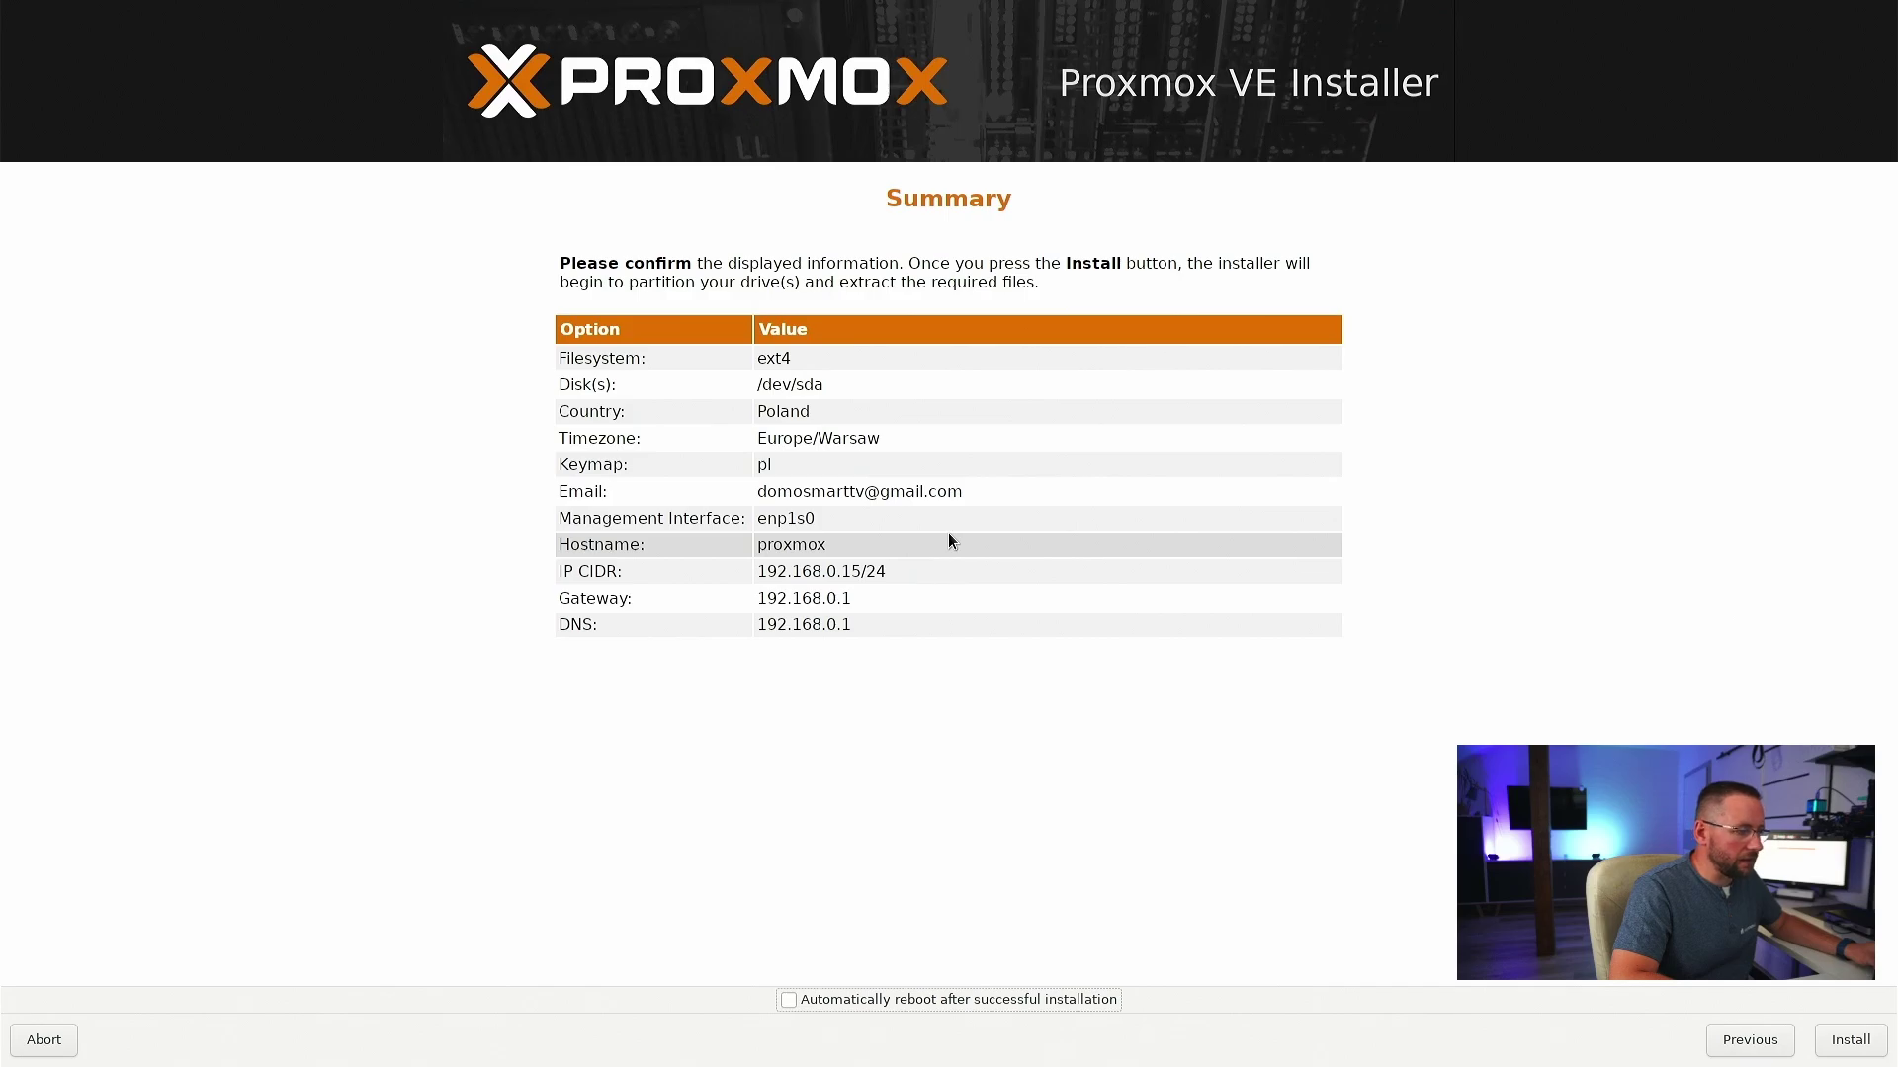
key(Tab)
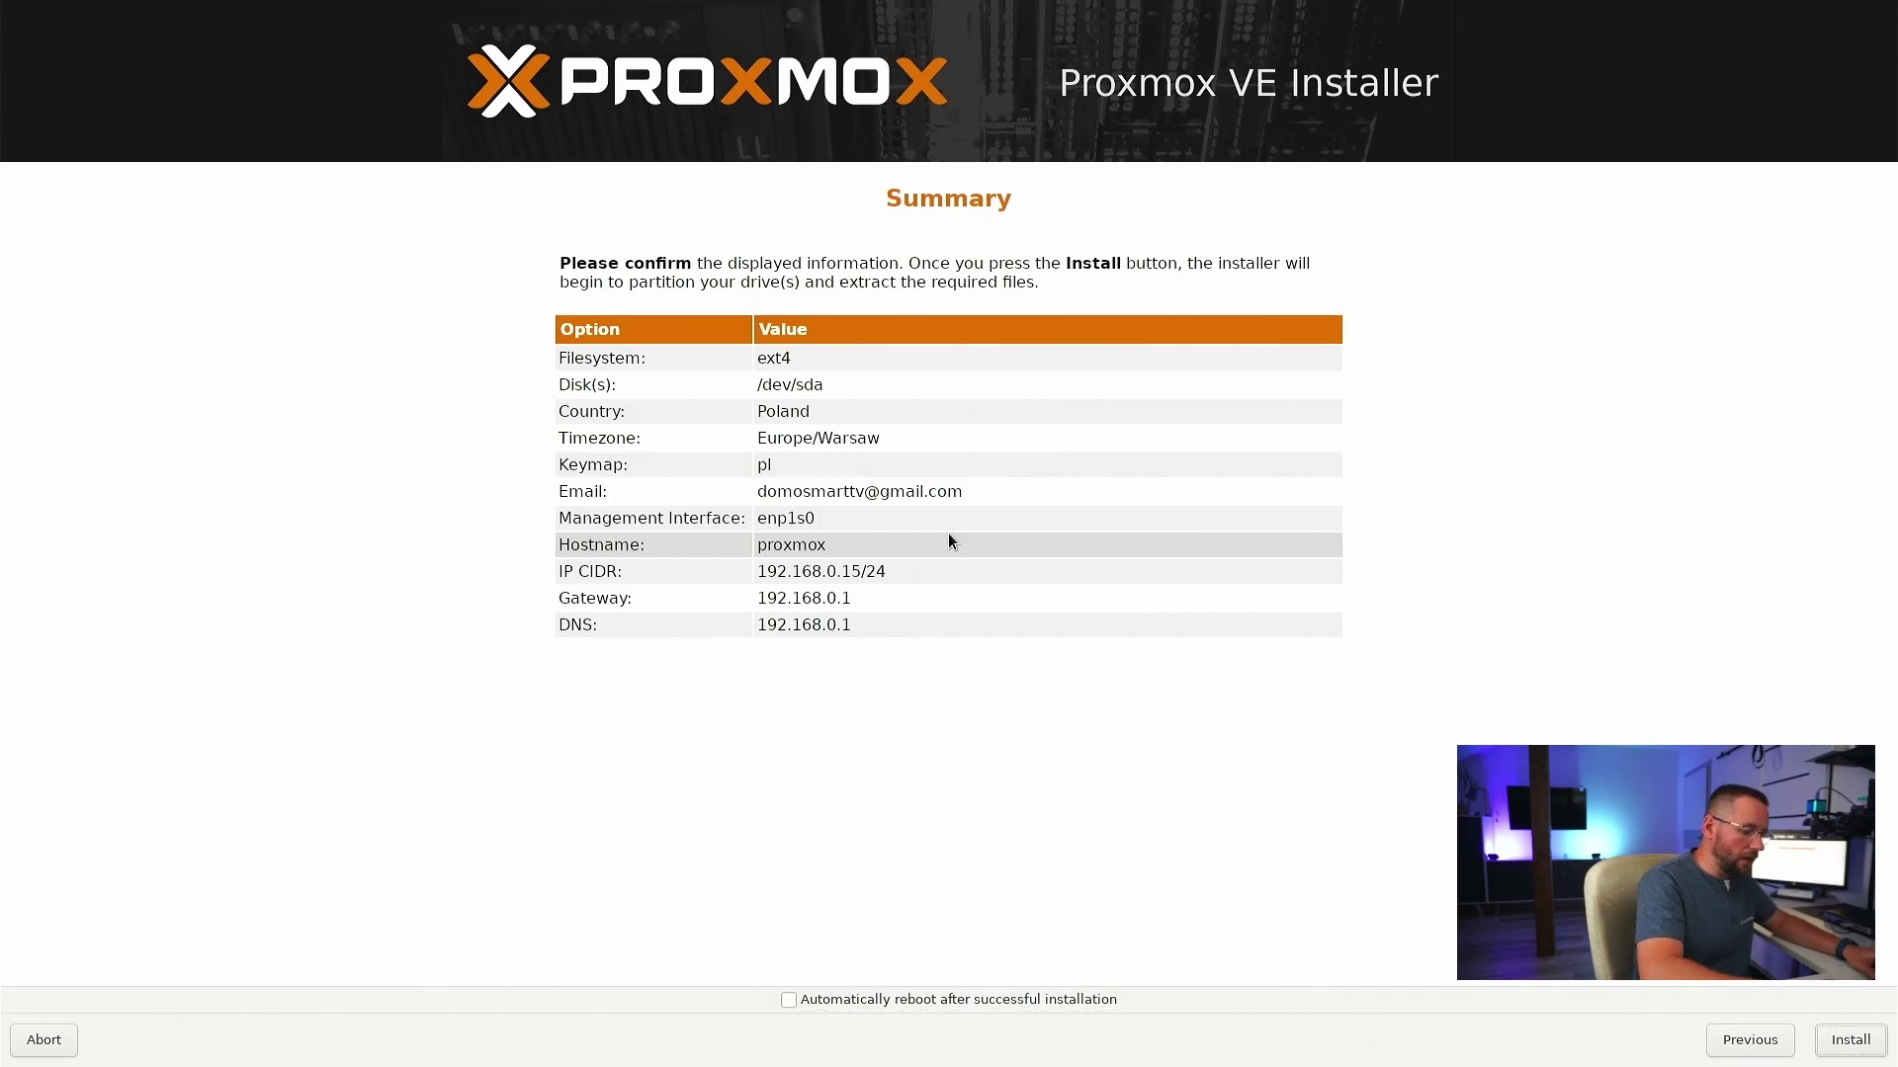
key(Return)
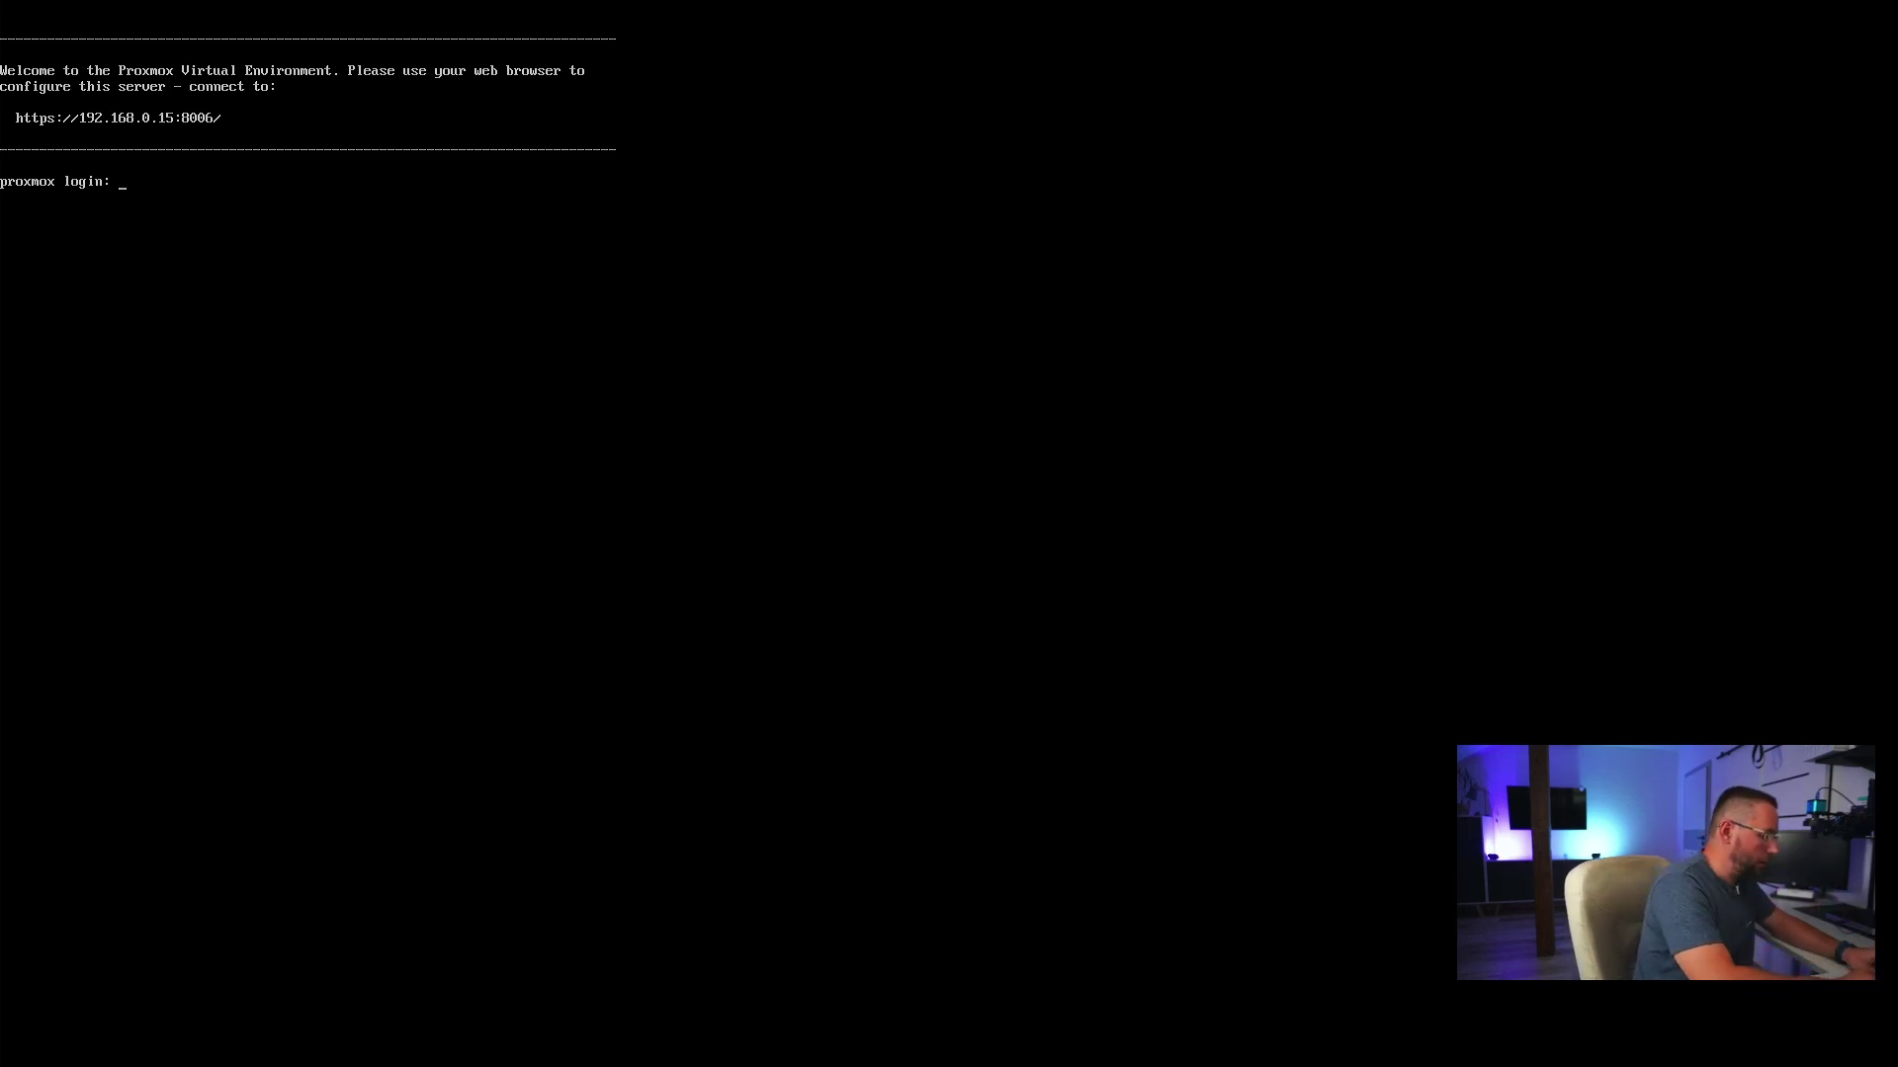
- Log in at the server console as root with the root password
text(root)
key(Return)
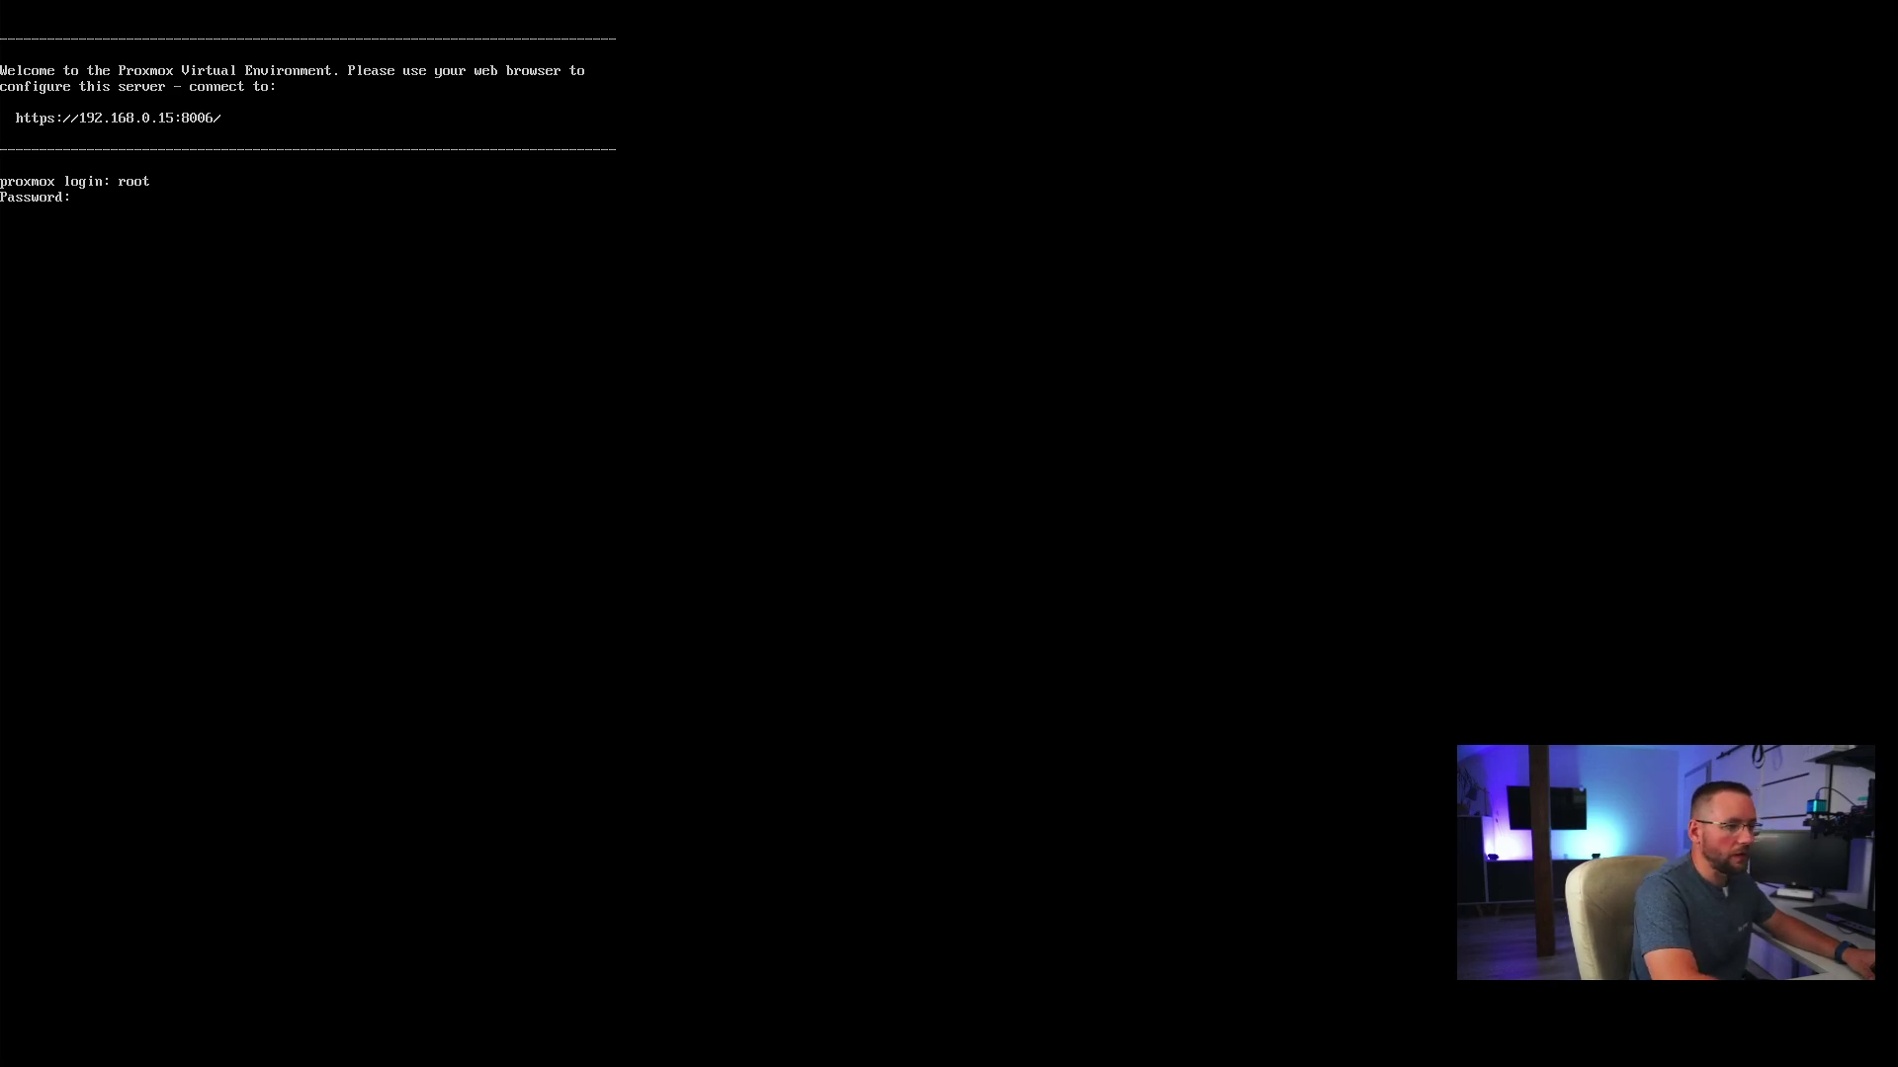
key(Return)
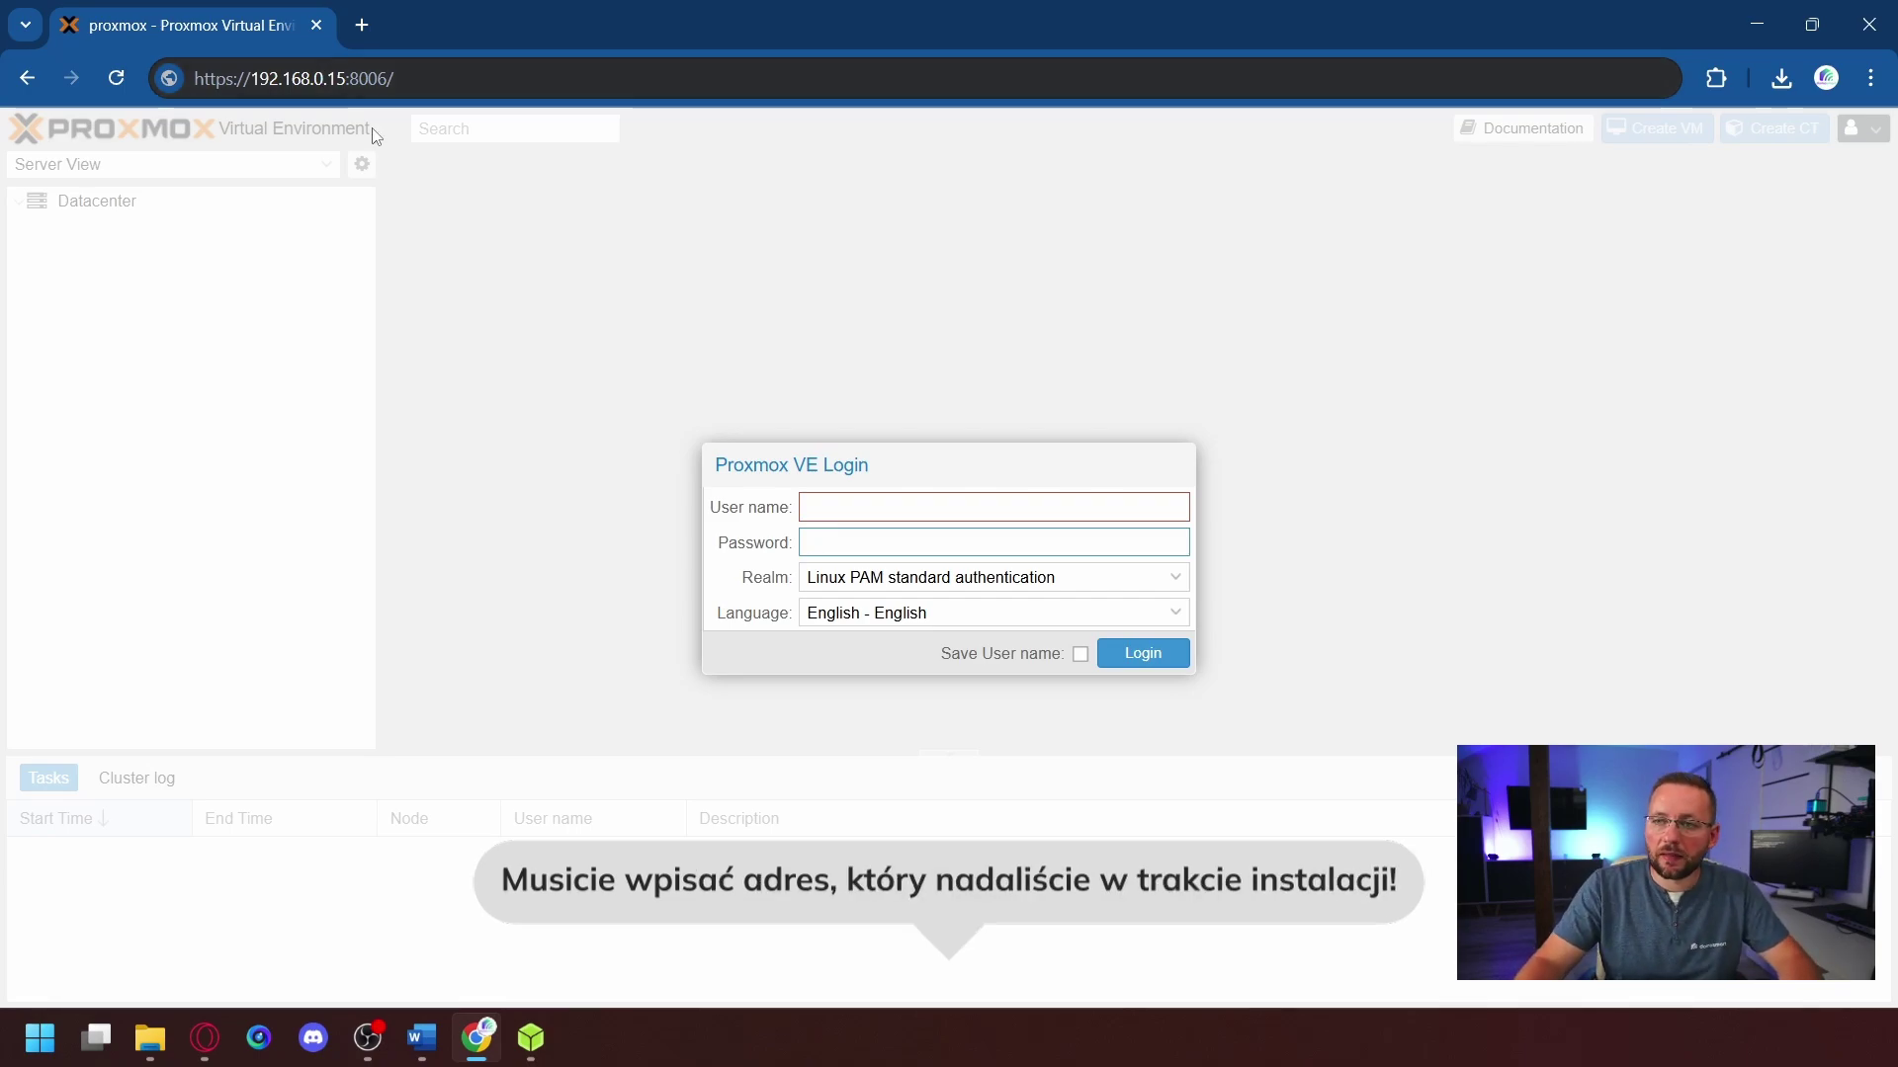
click(362, 79)
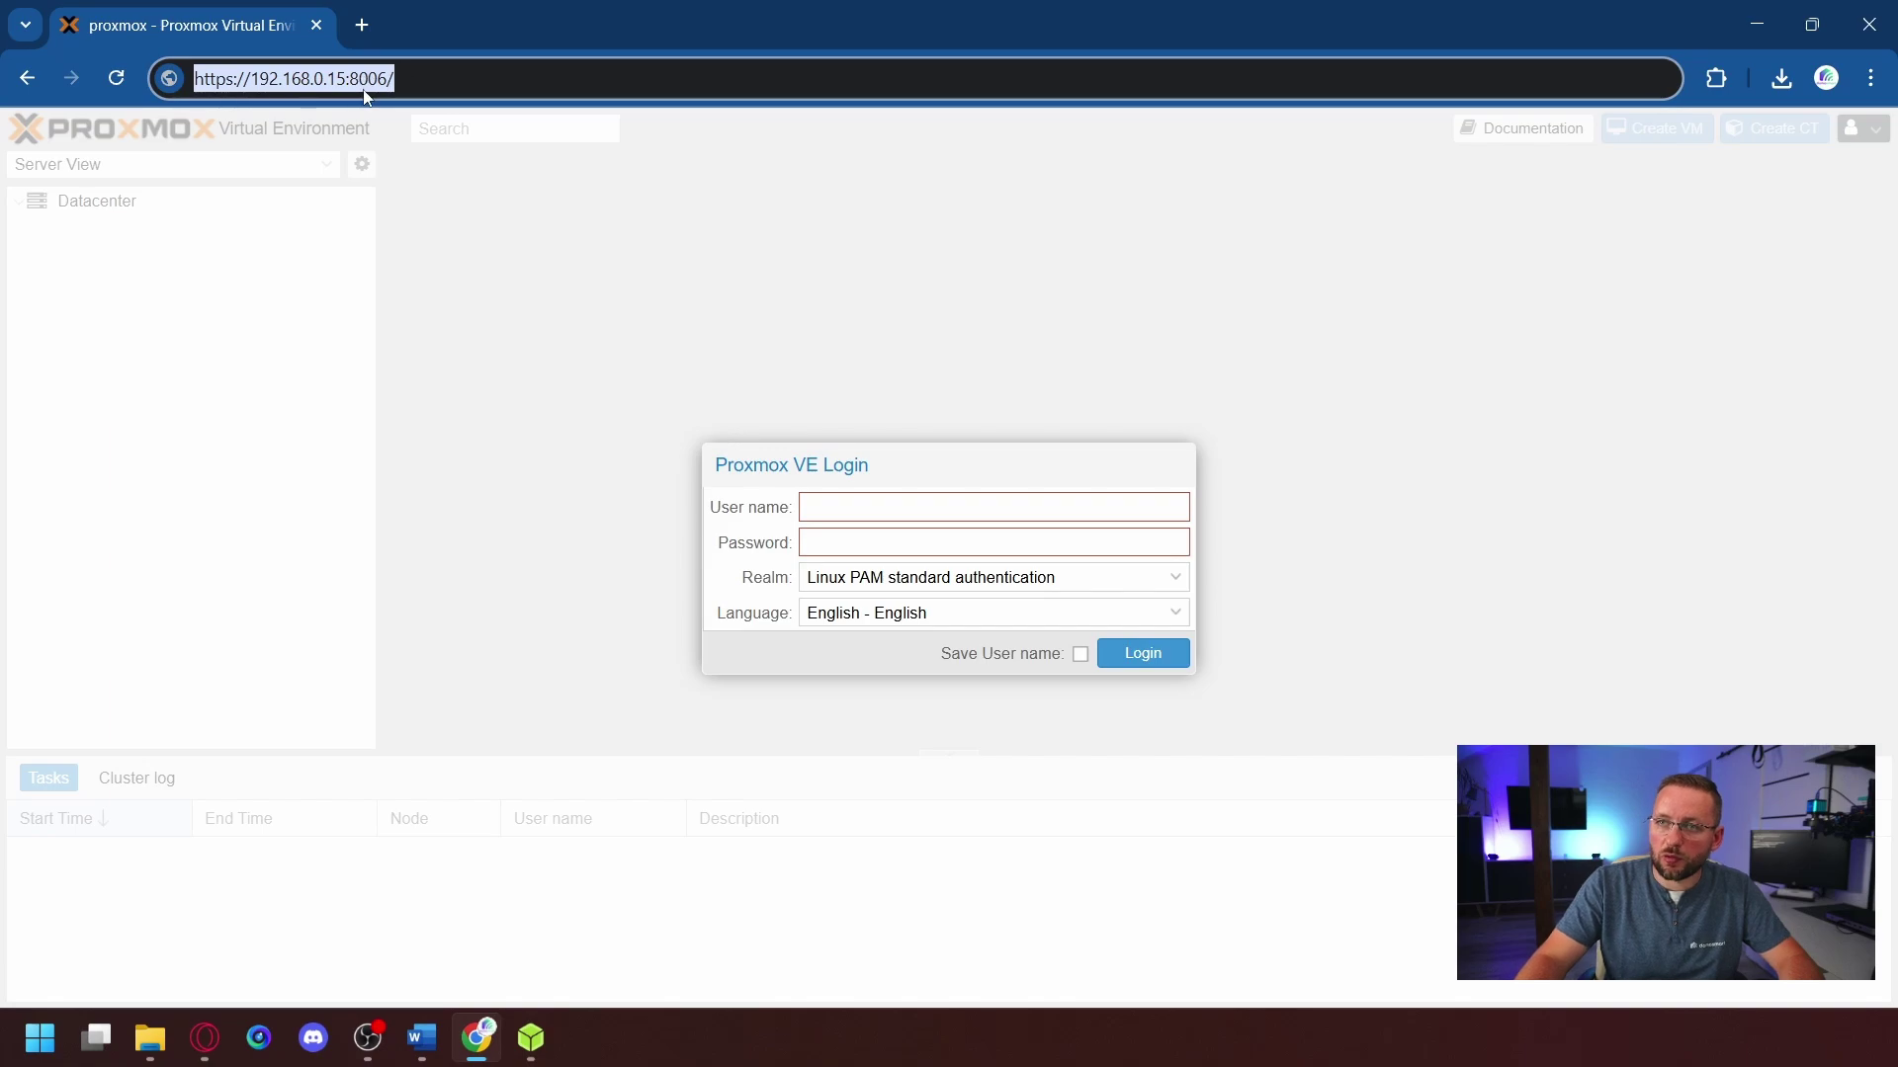
click(348, 79)
shift+click(432, 70)
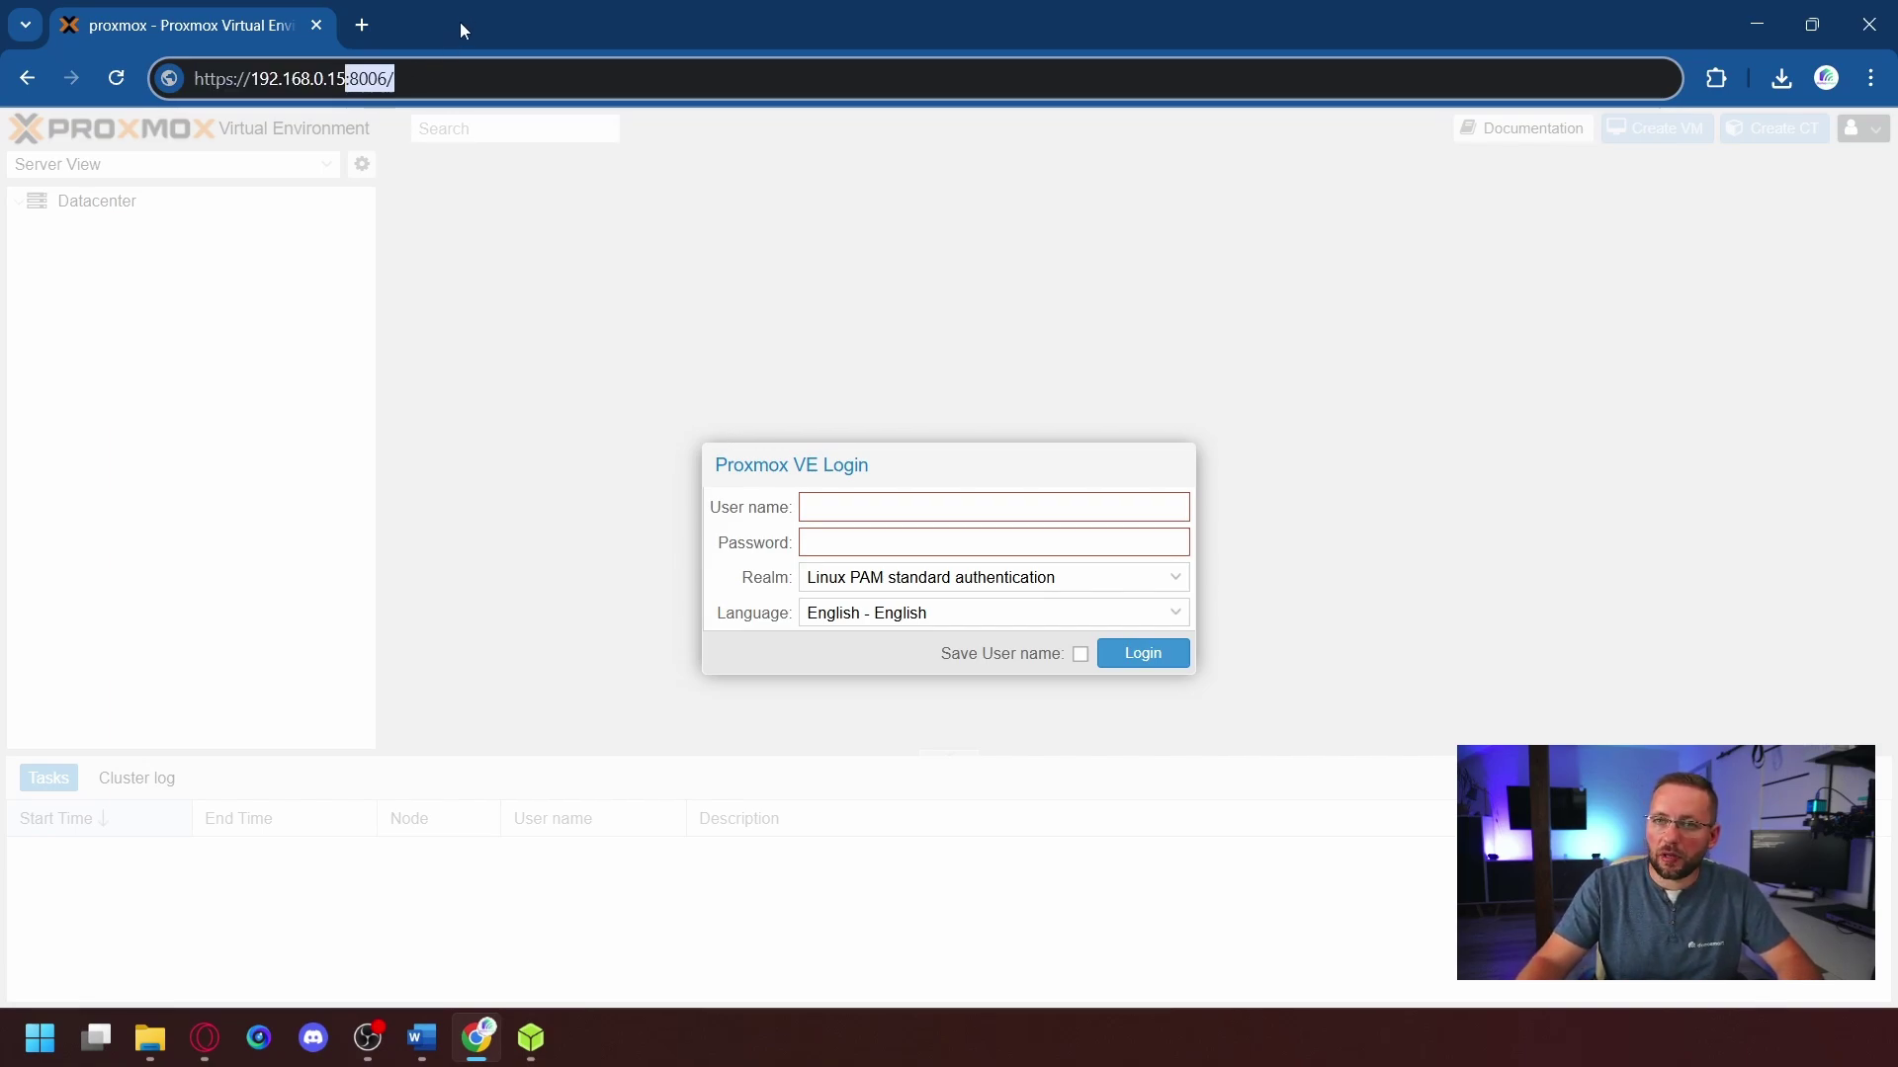
click(900, 472)
drag(899, 471, 880, 441)
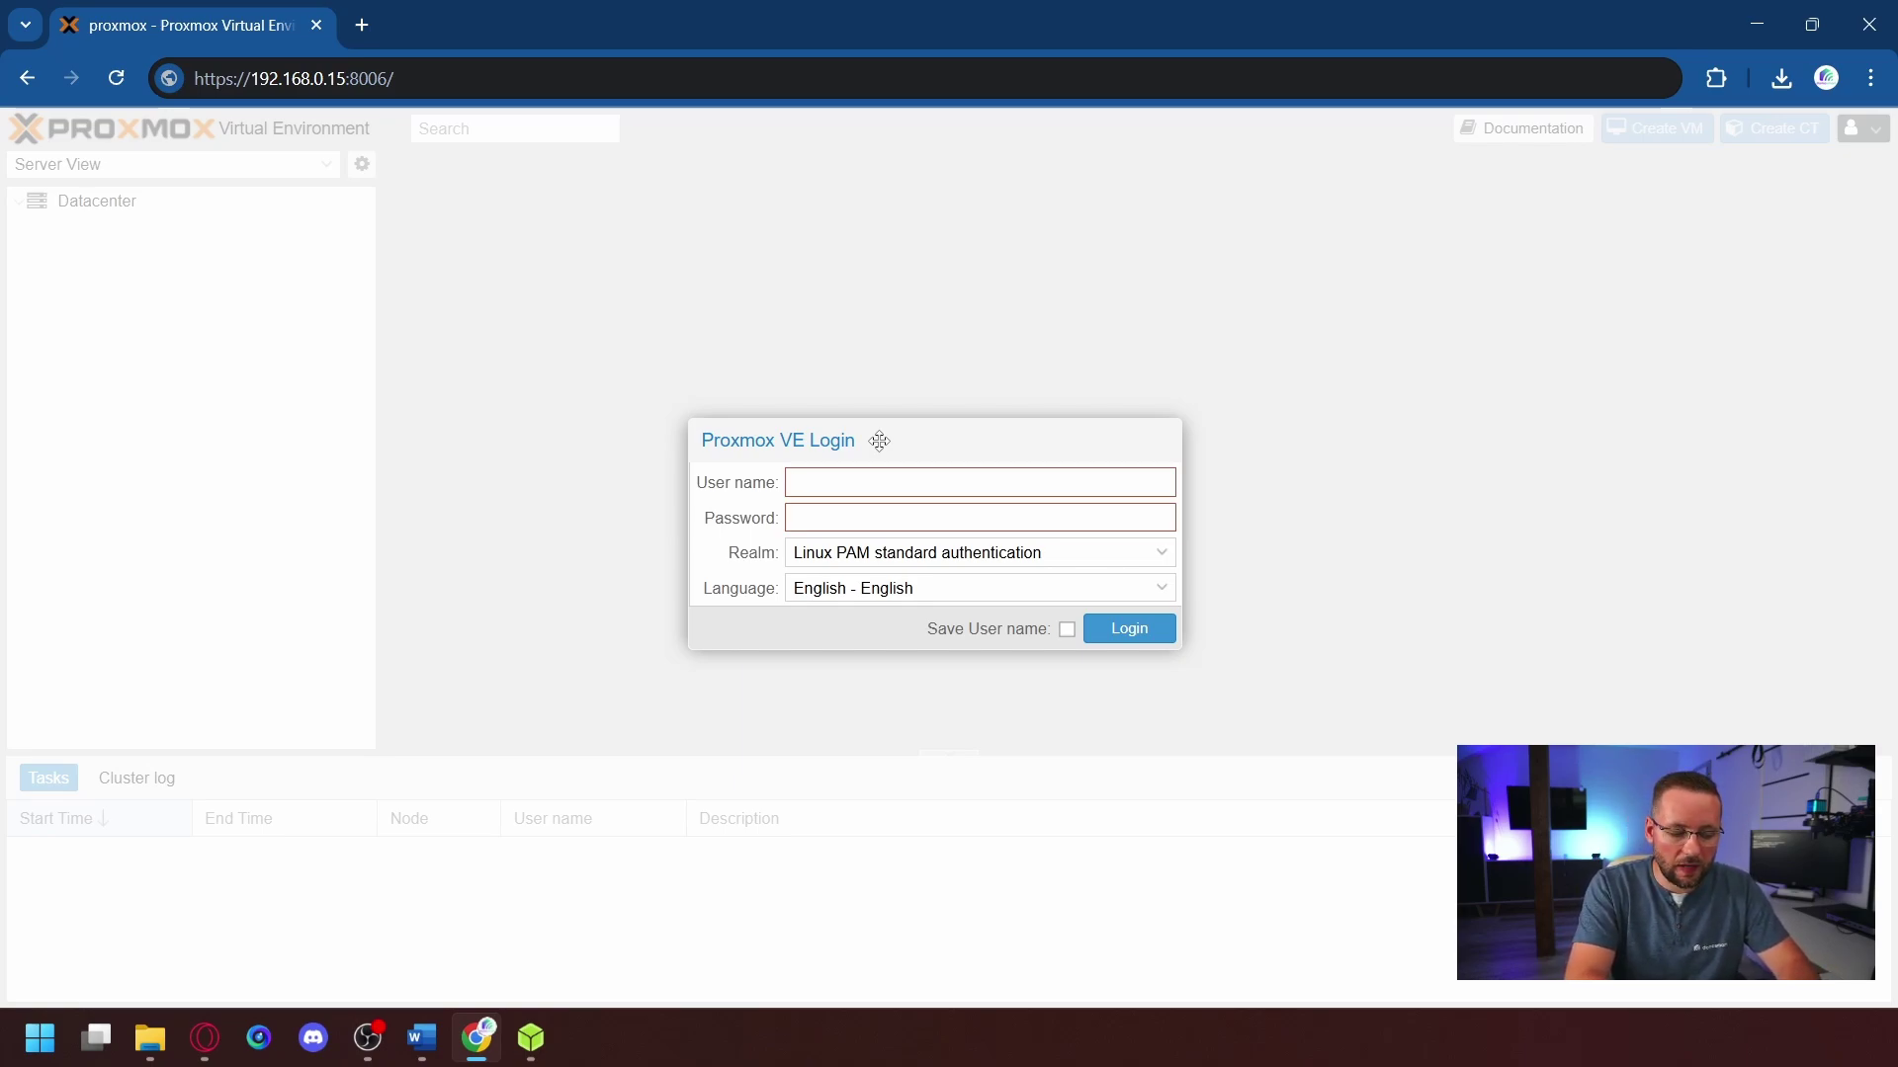
- Enter user name root and its password, keep English as the language, and tick Save User name
text(root)
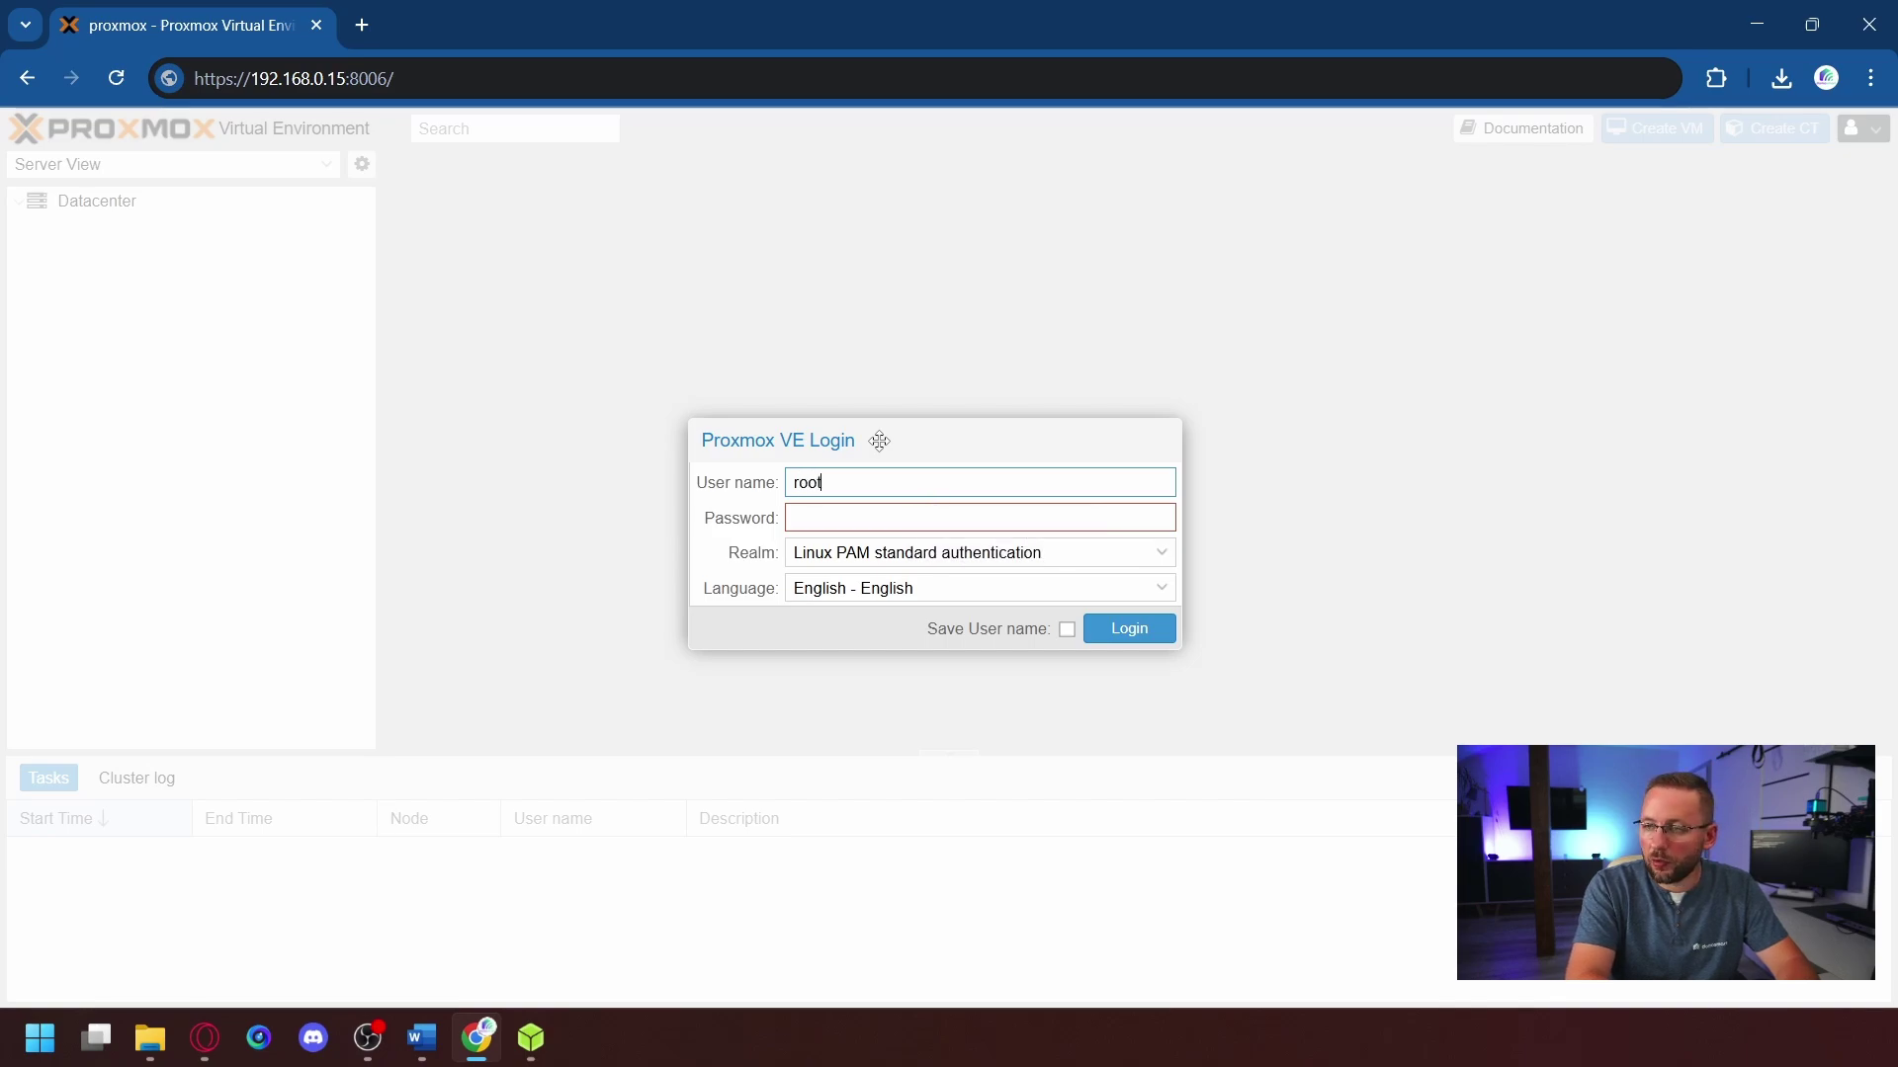
key(Tab)
text(•••••••••)
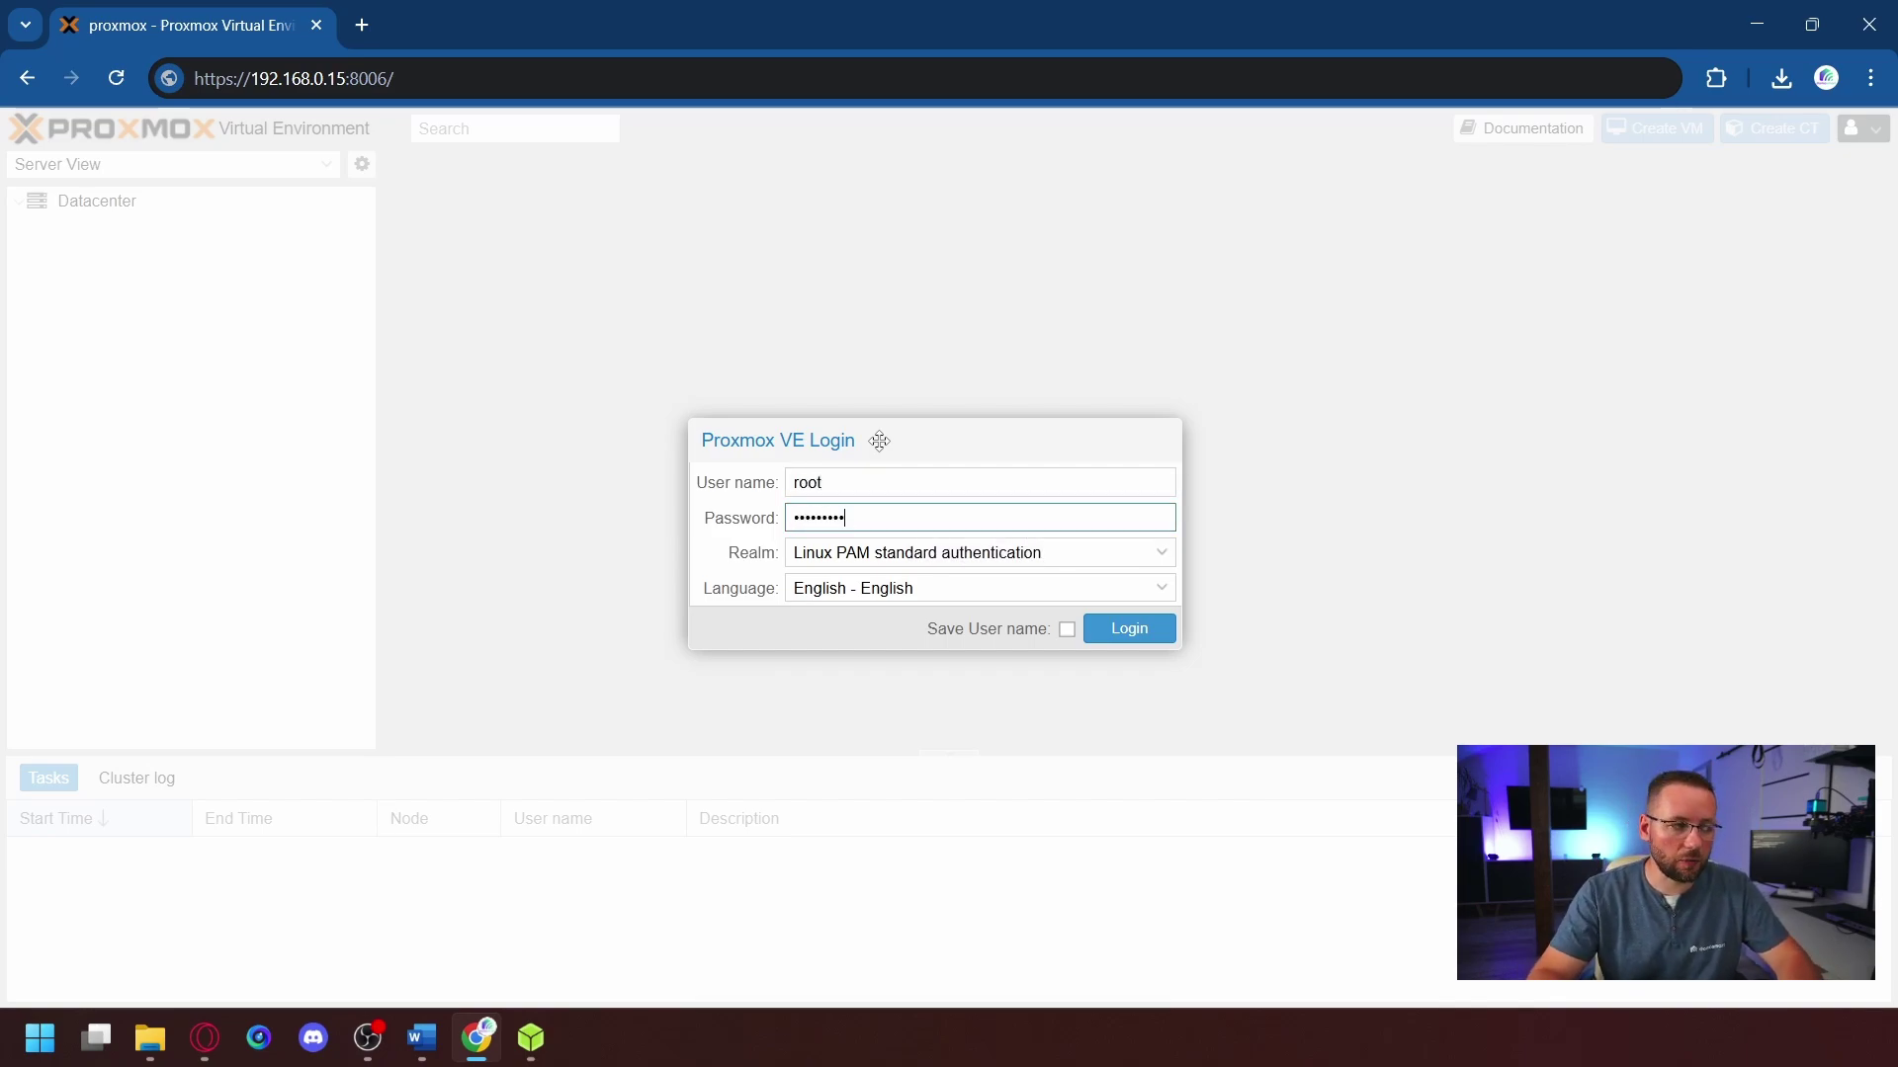
click(874, 588)
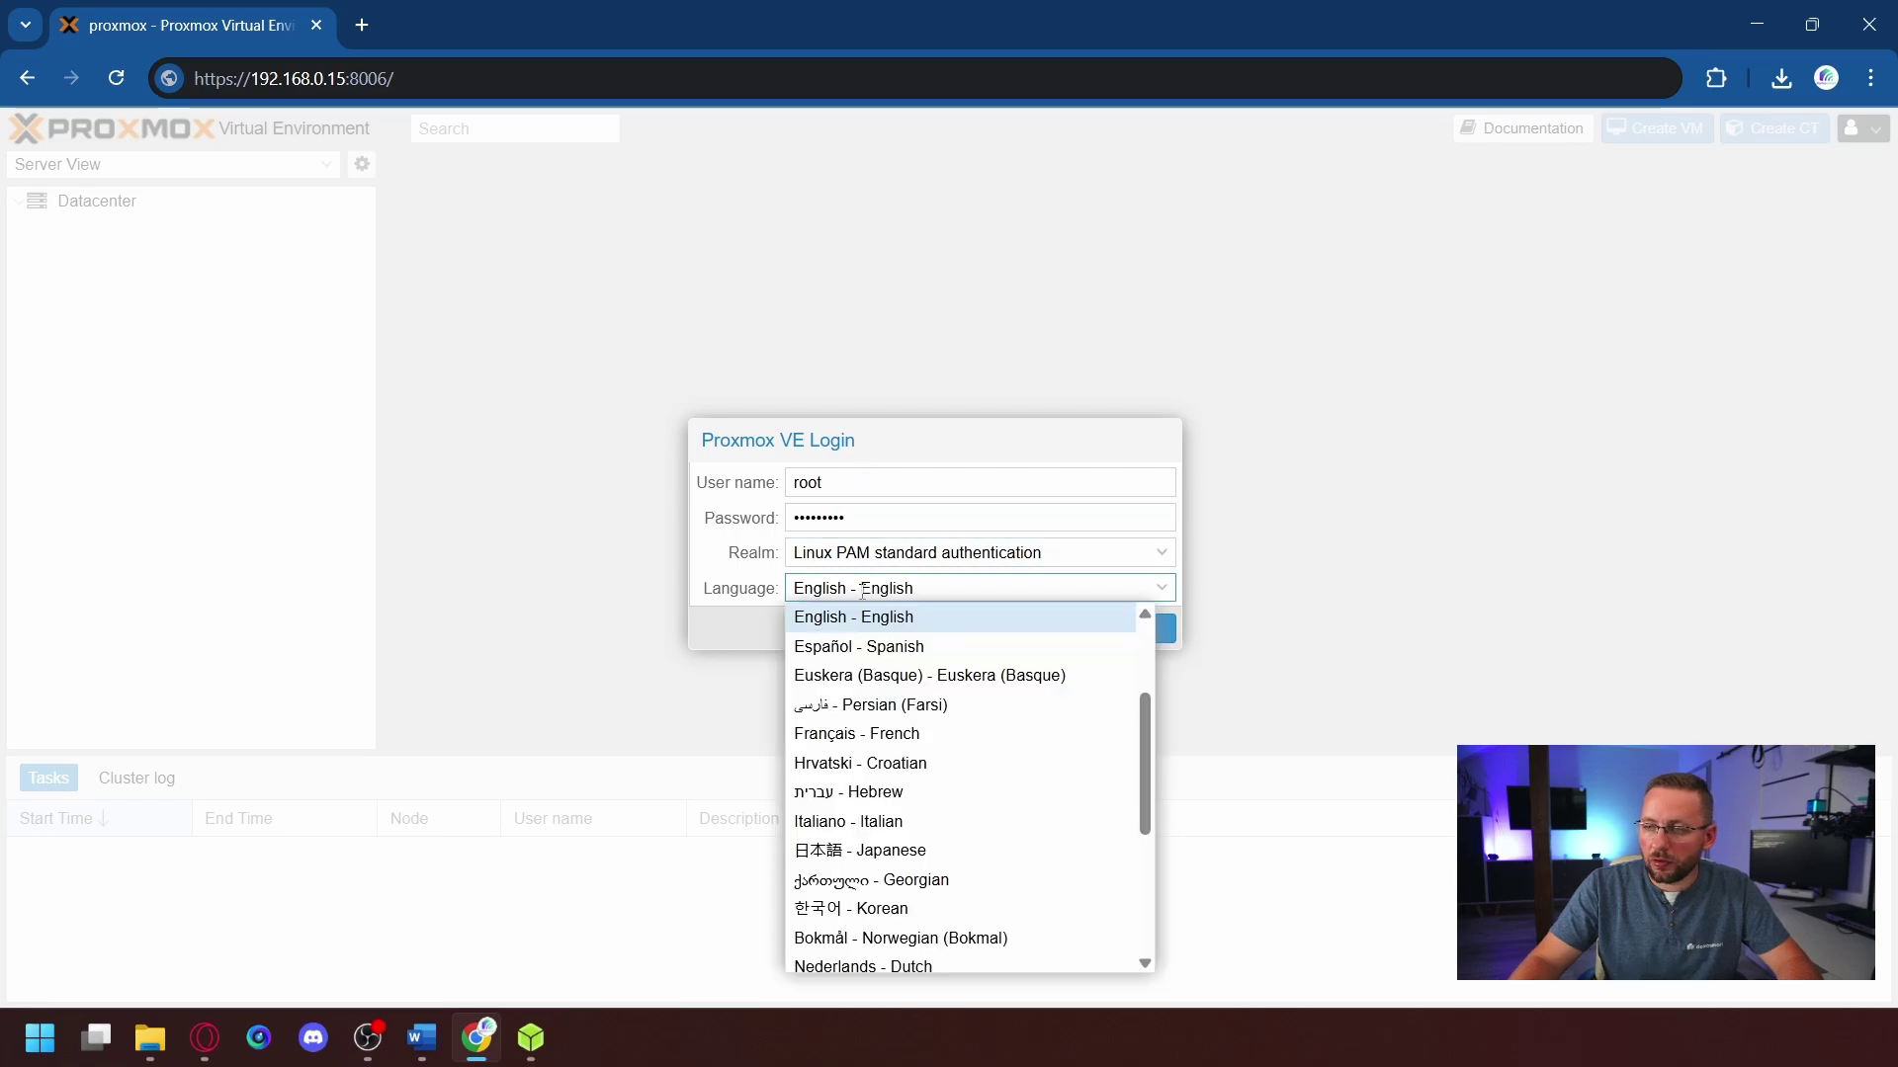
scroll(905, 660, down, 3)
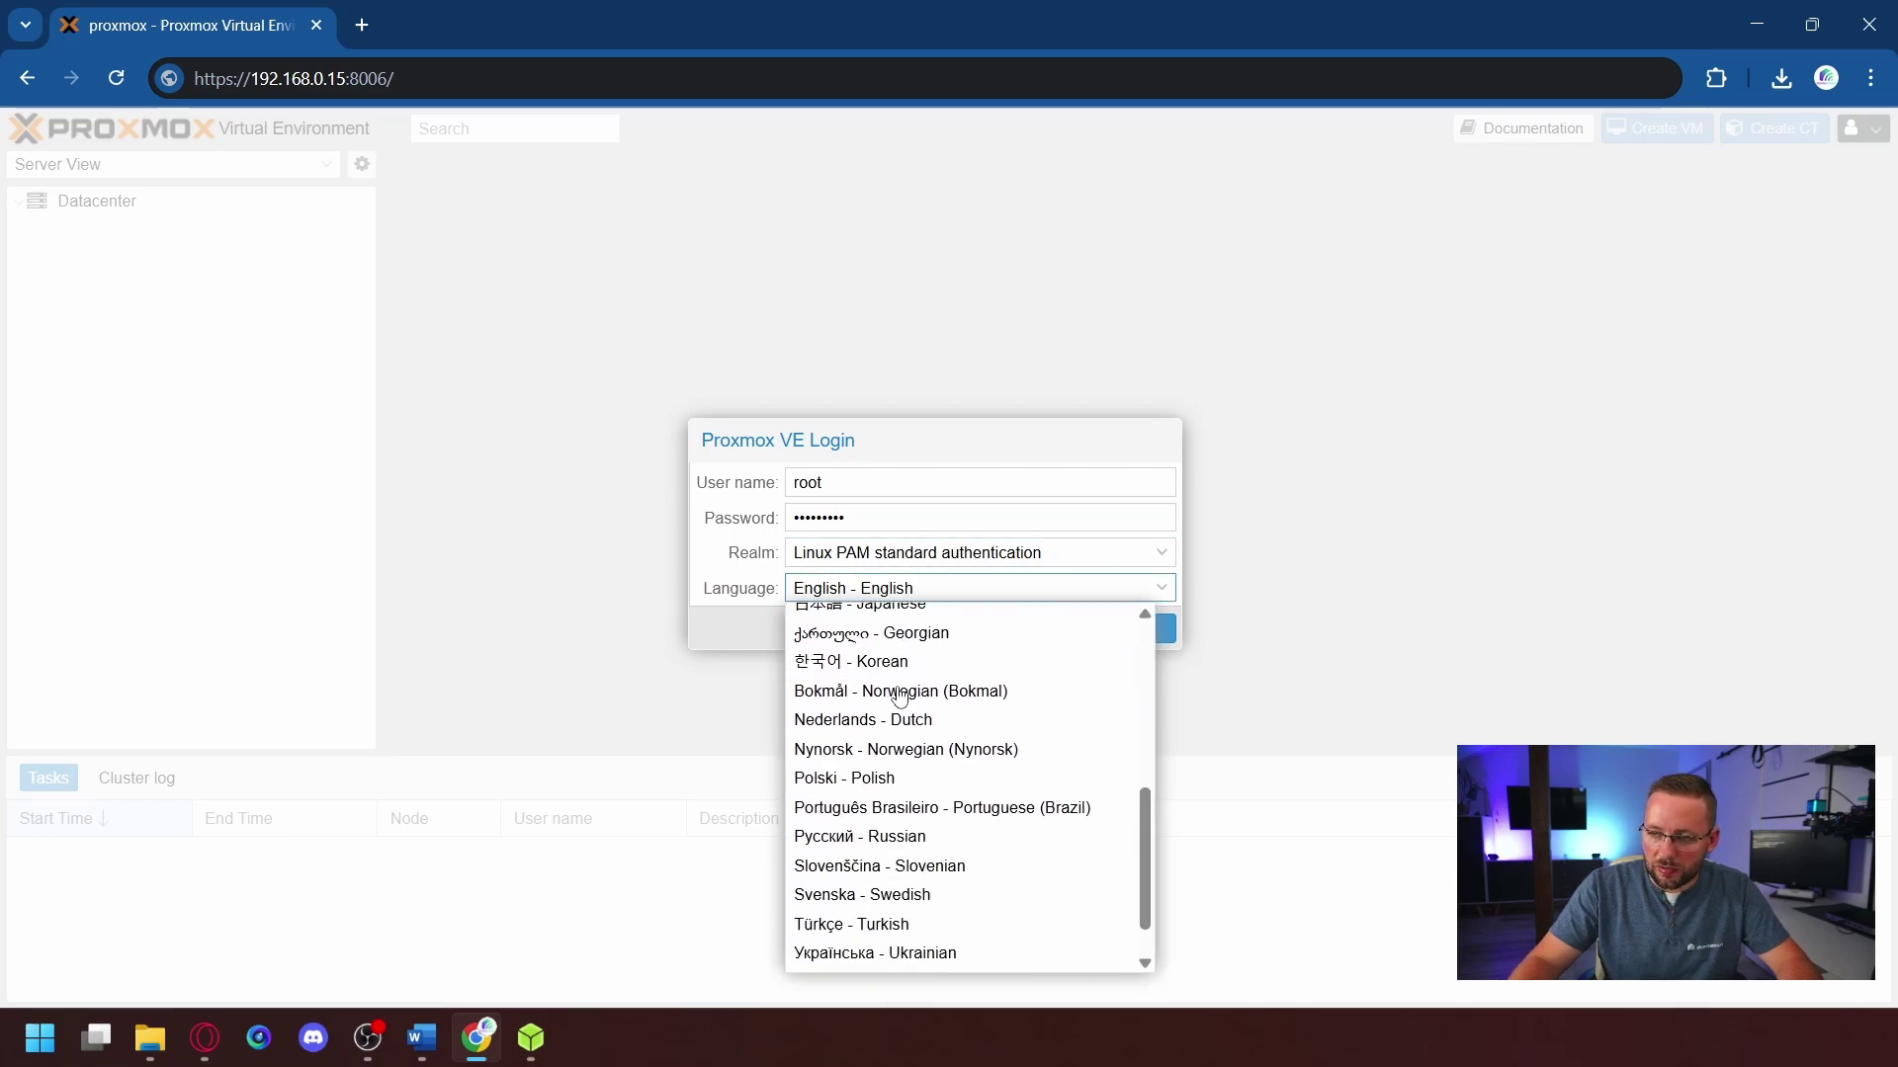
click(744, 573)
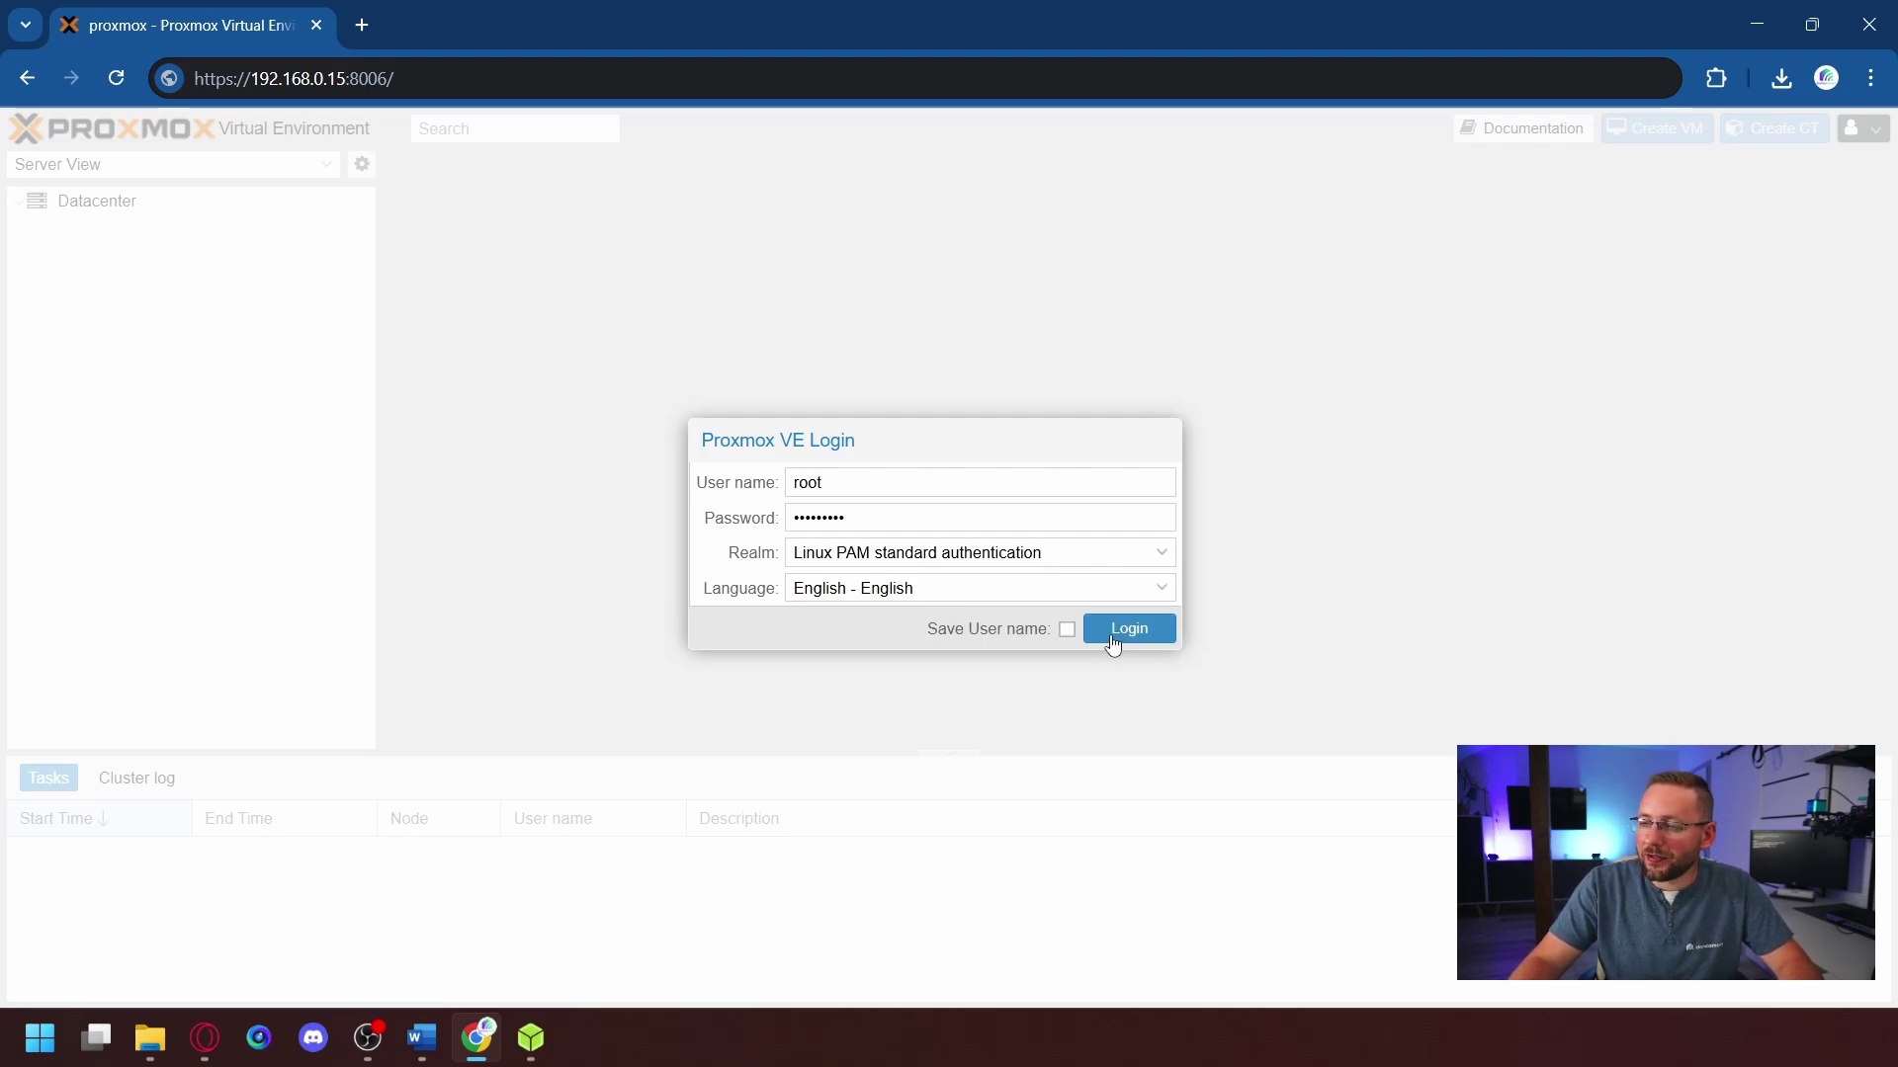
click(1067, 629)
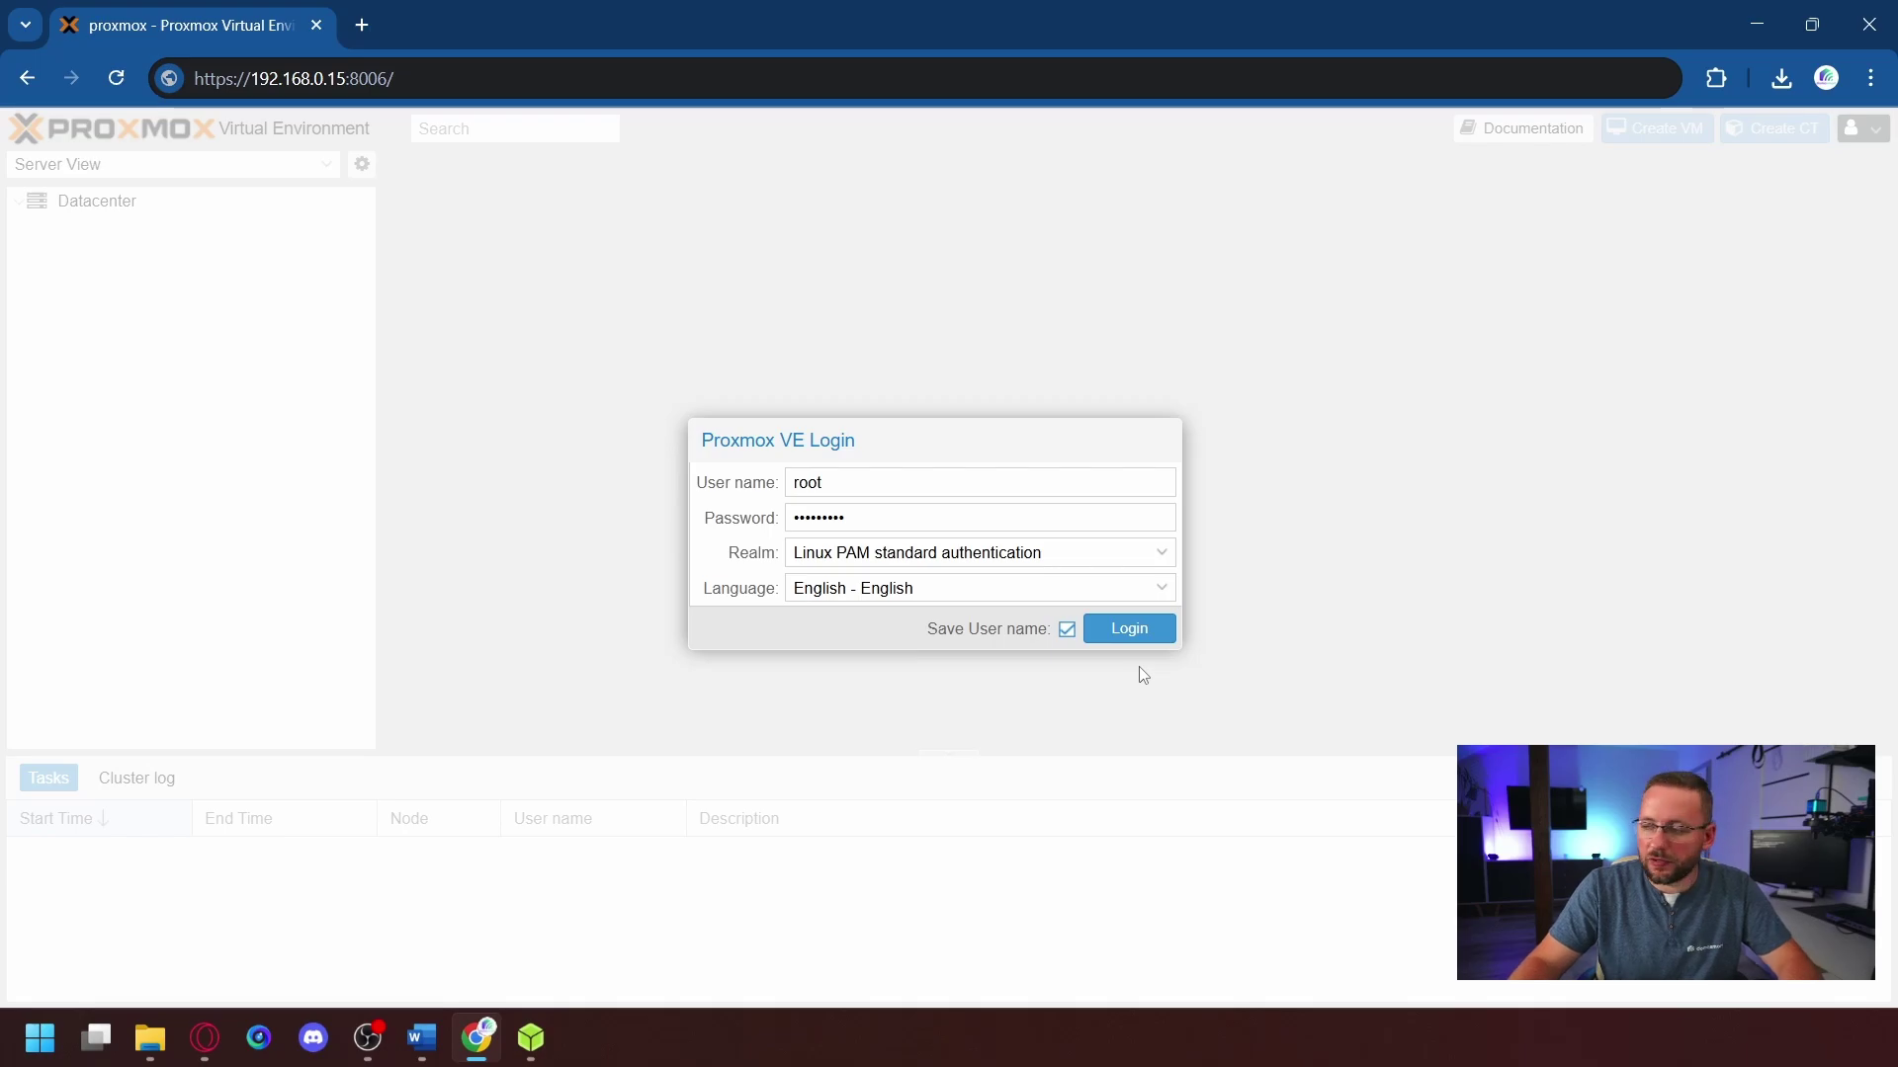
- Log in as root and close the No valid subscription notice with OK
click(1130, 636)
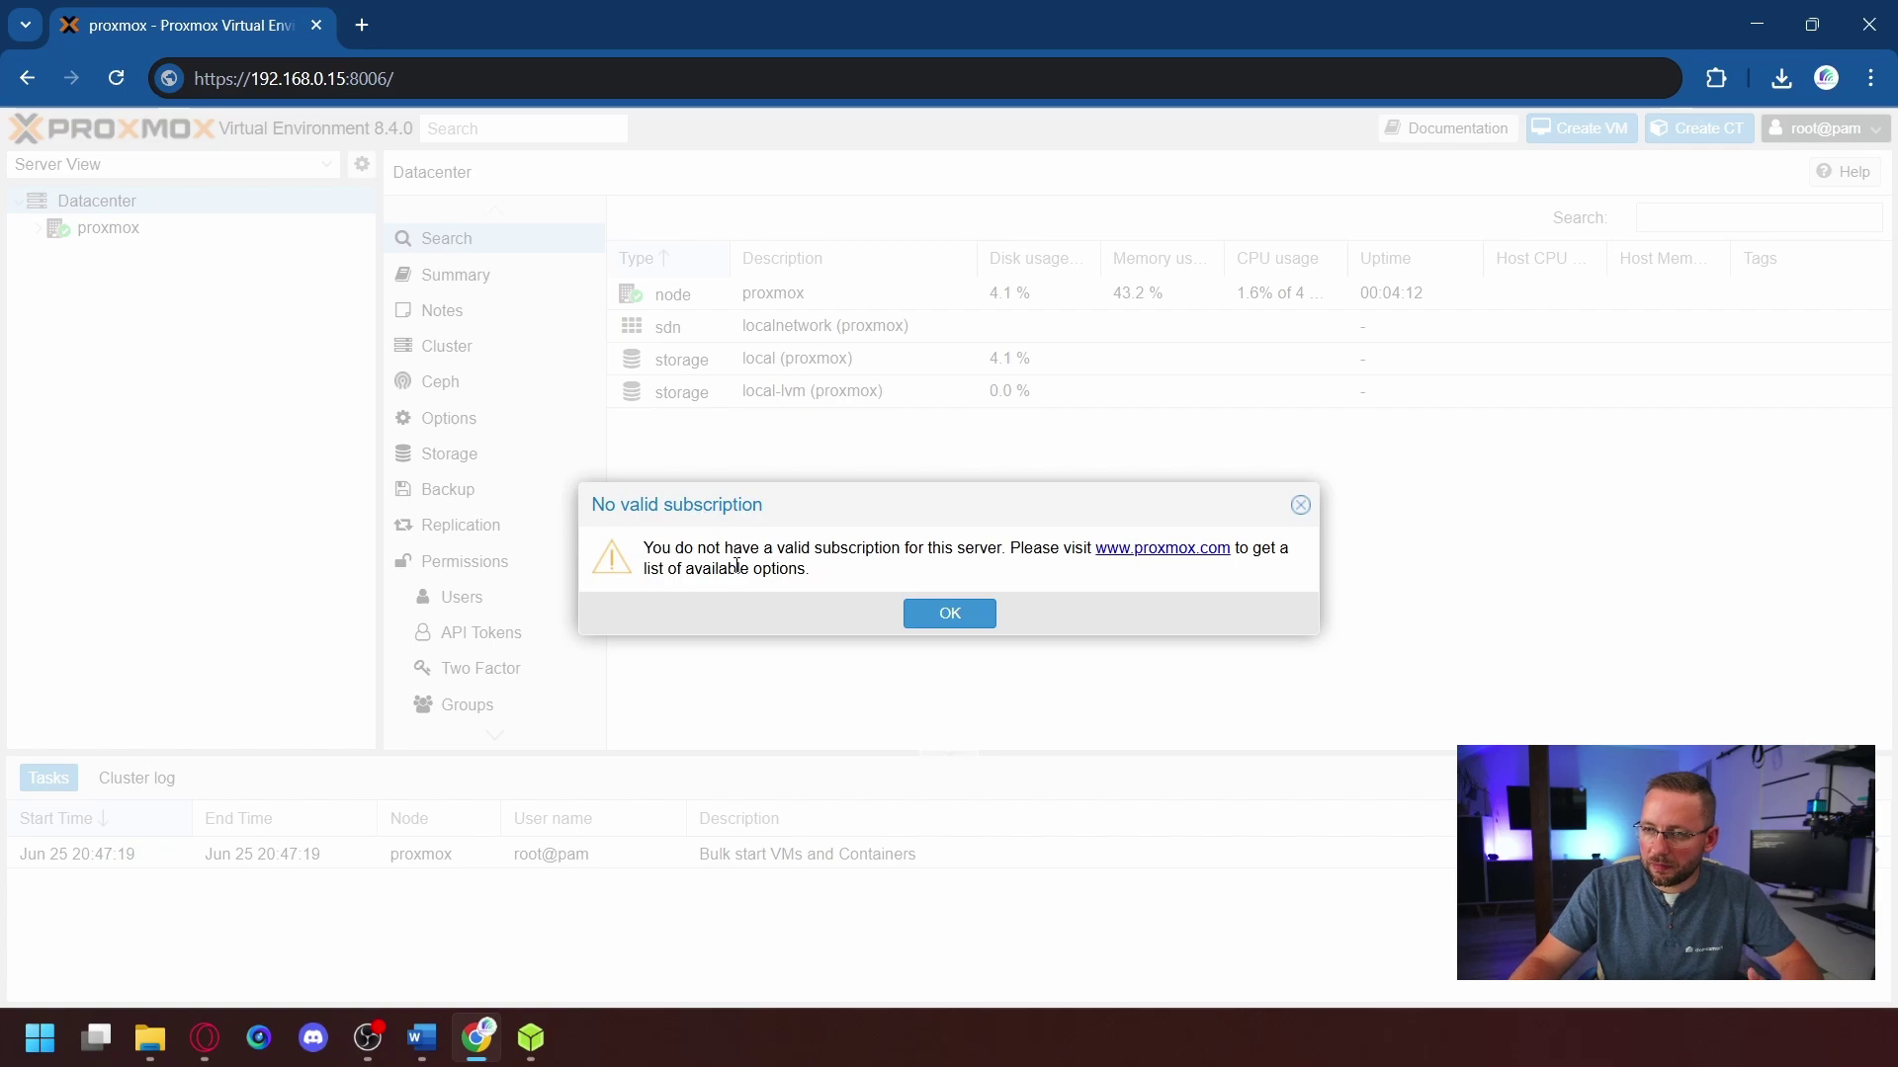
drag(679, 556, 889, 583)
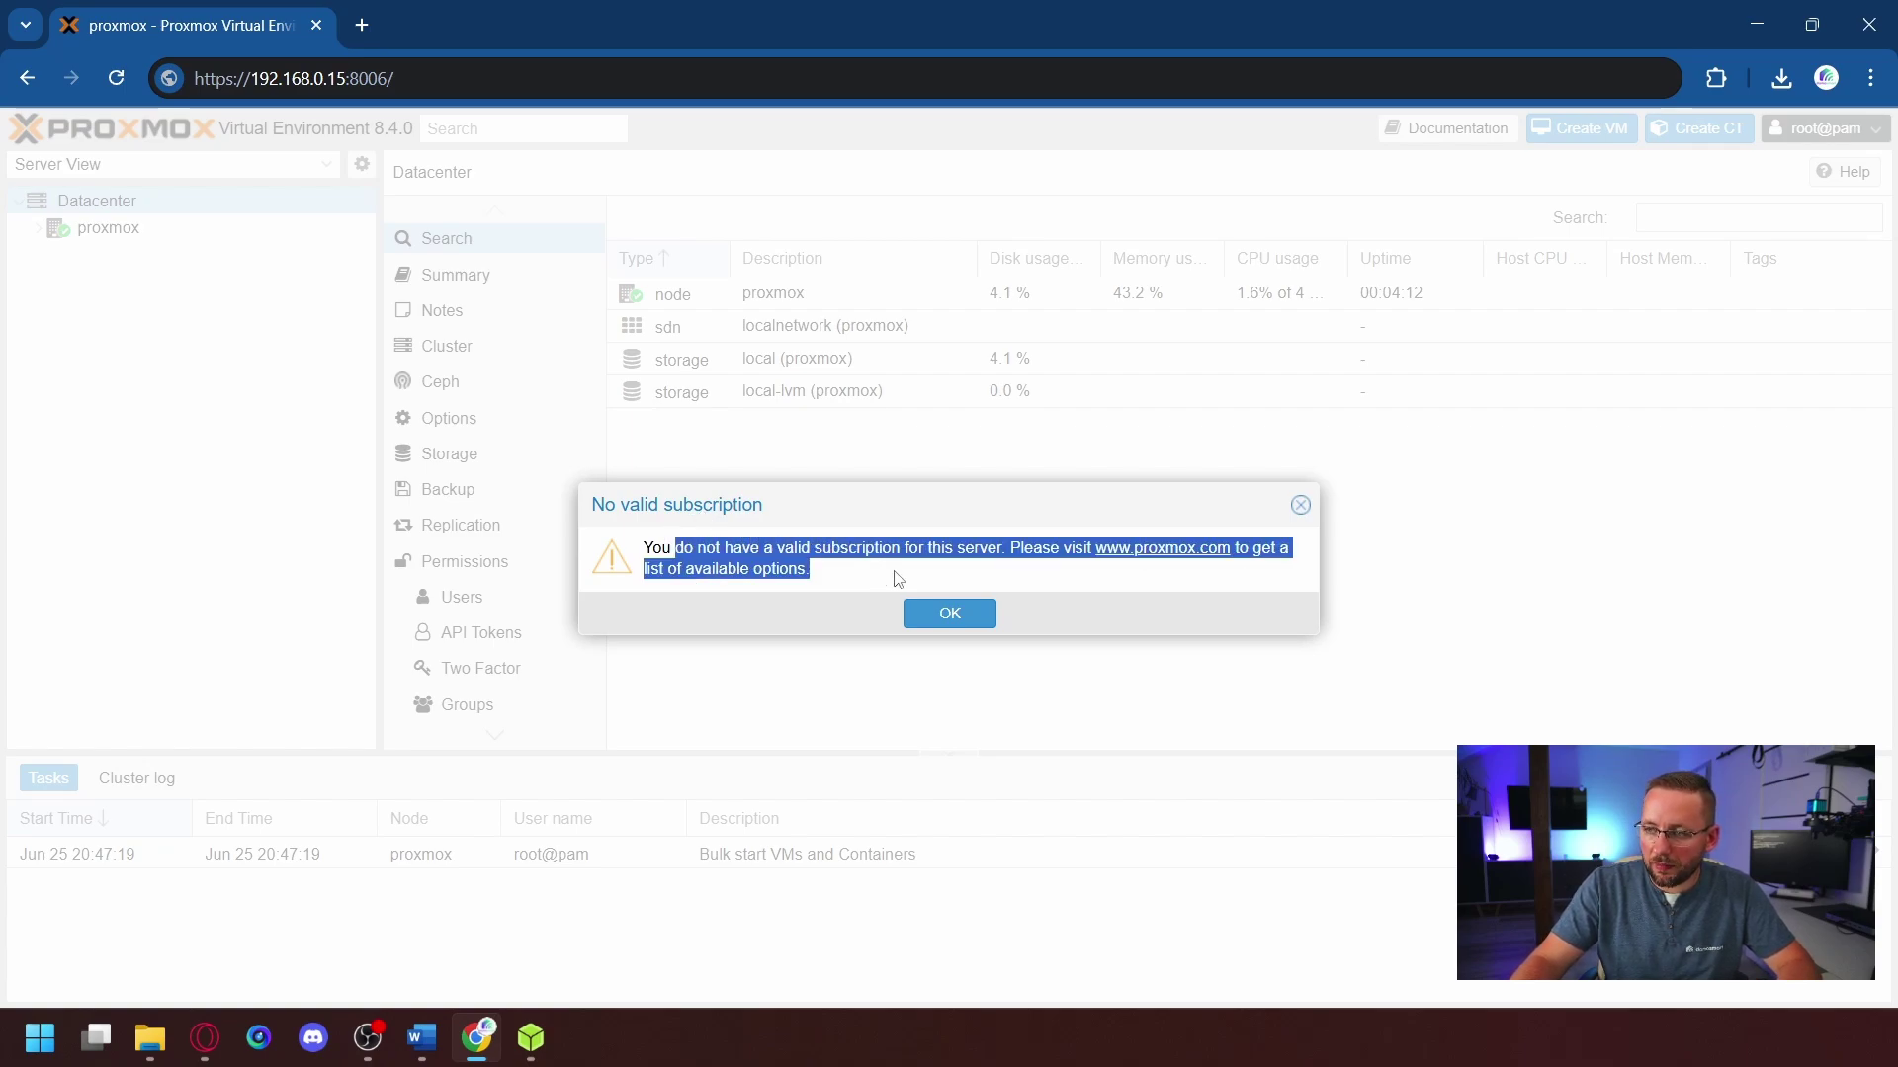
click(901, 587)
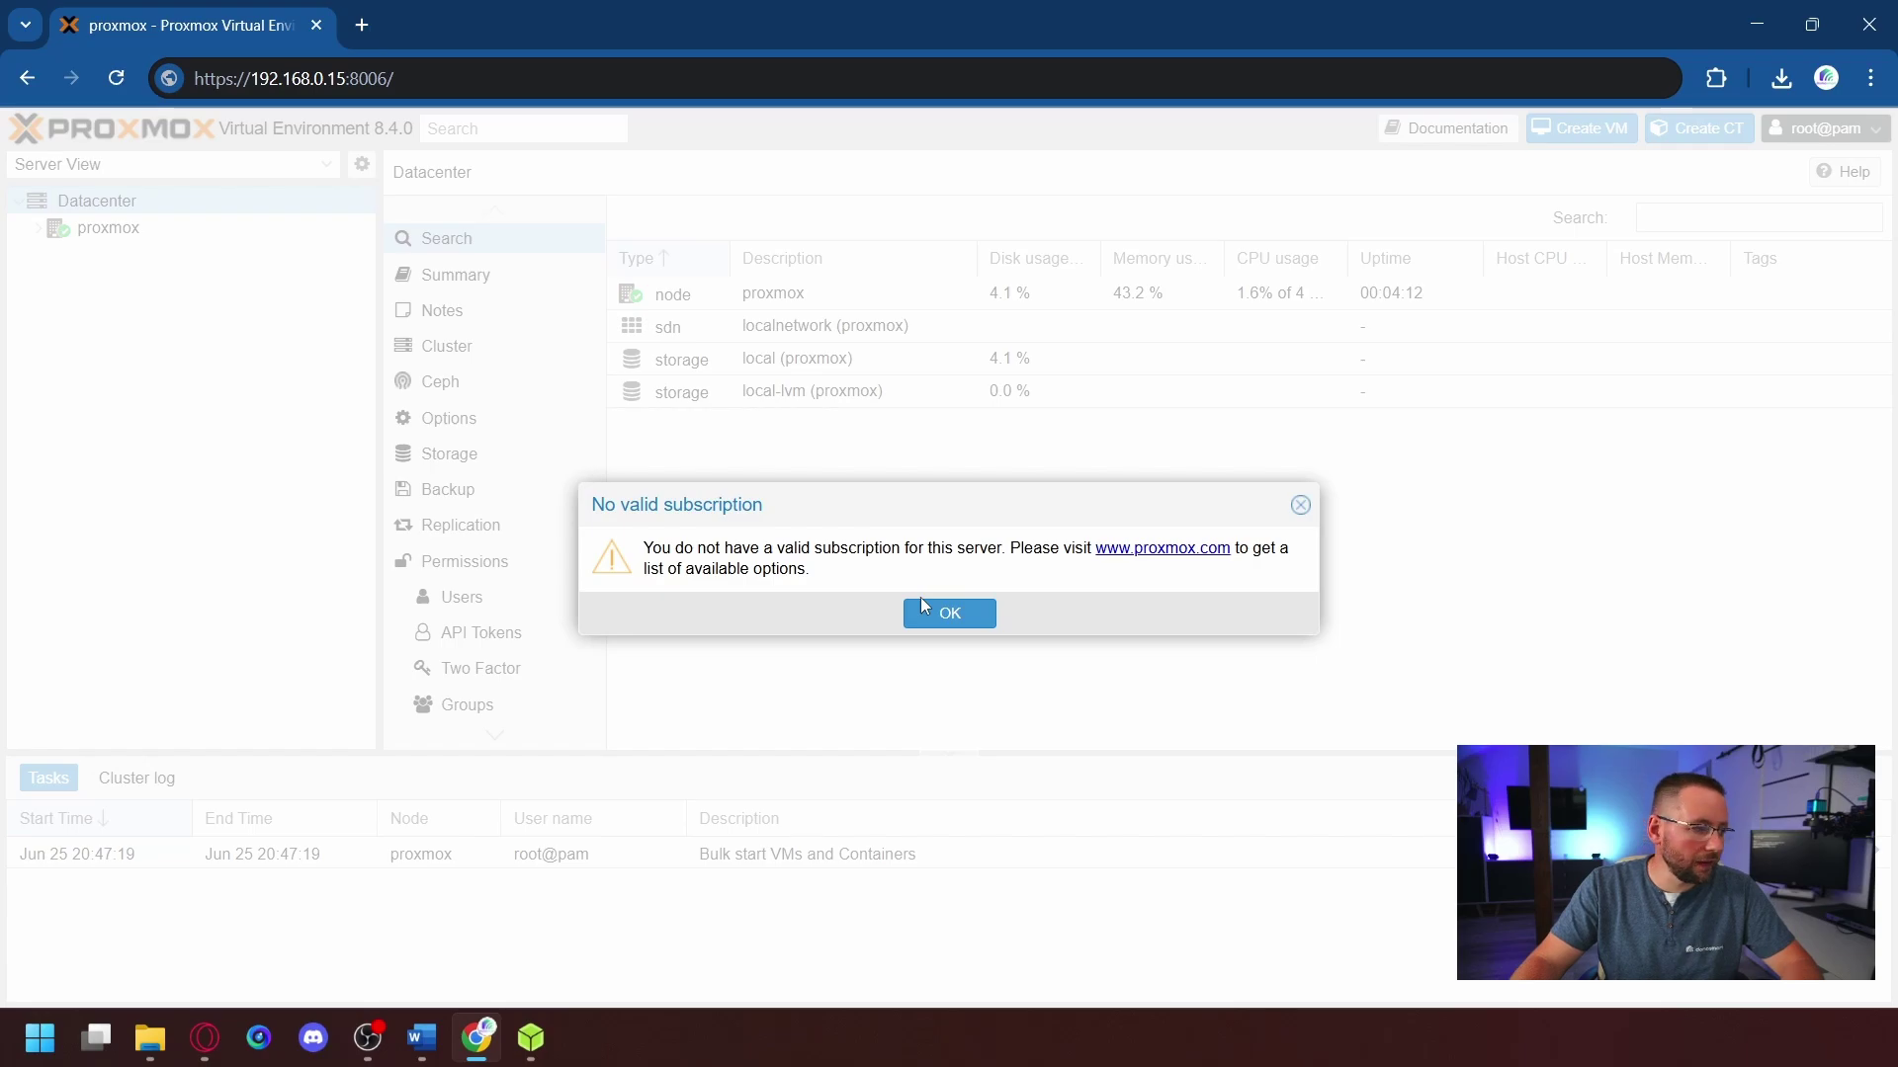
click(939, 613)
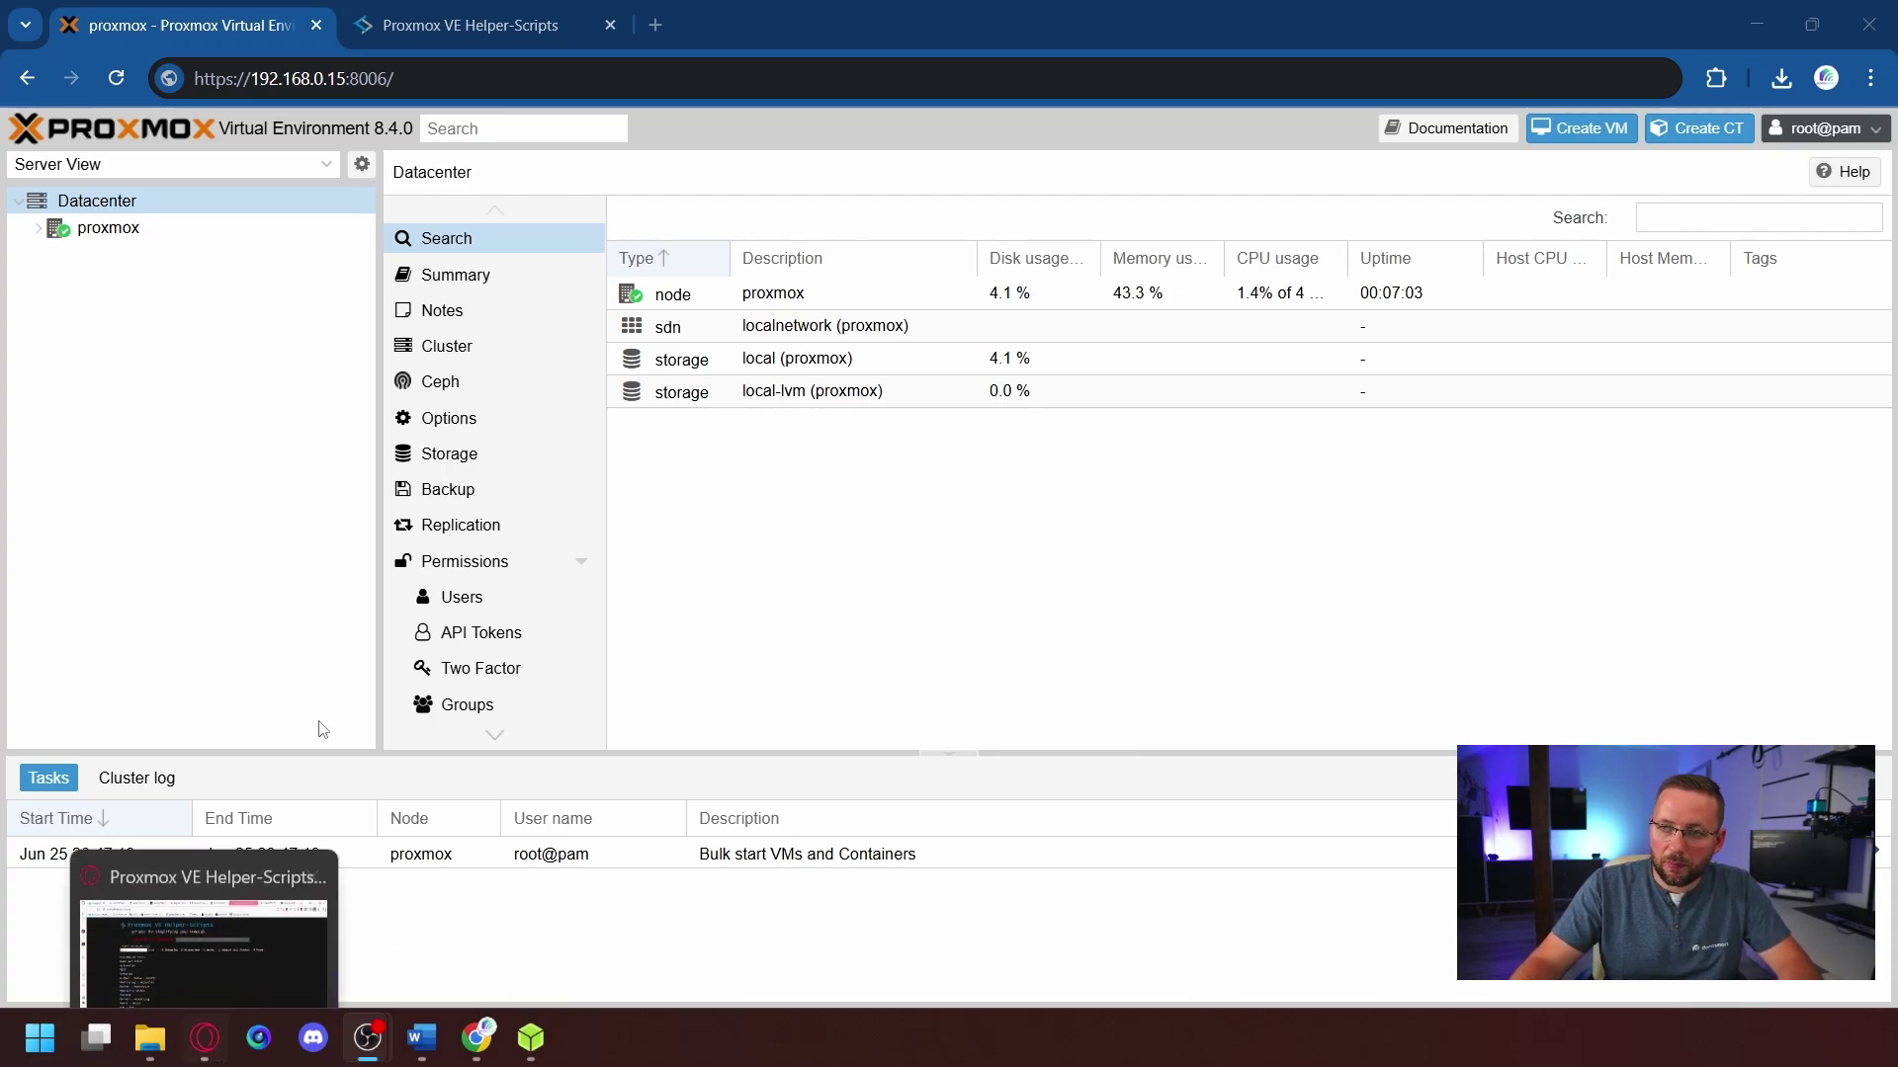
- Bring Chrome to the front and switch to the Proxmox VE Helper-Scripts tab
click(235, 325)
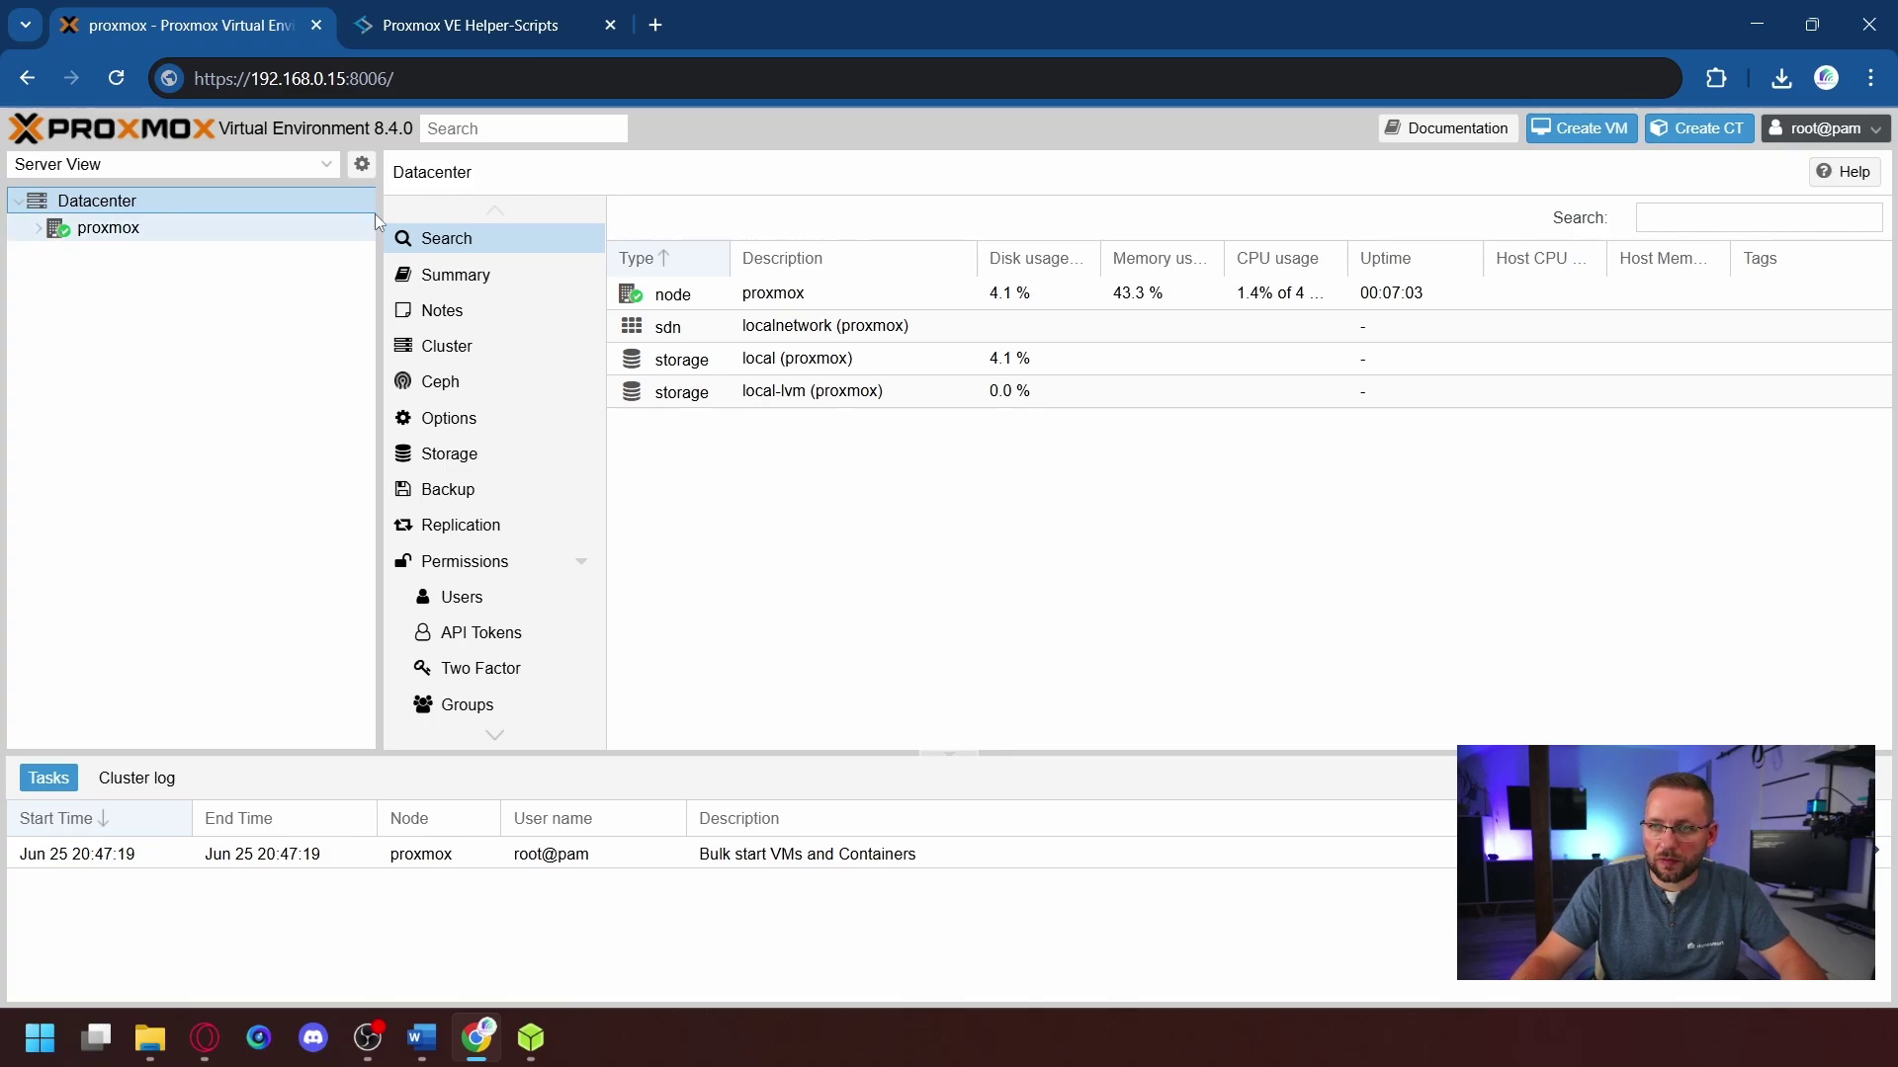
click(457, 33)
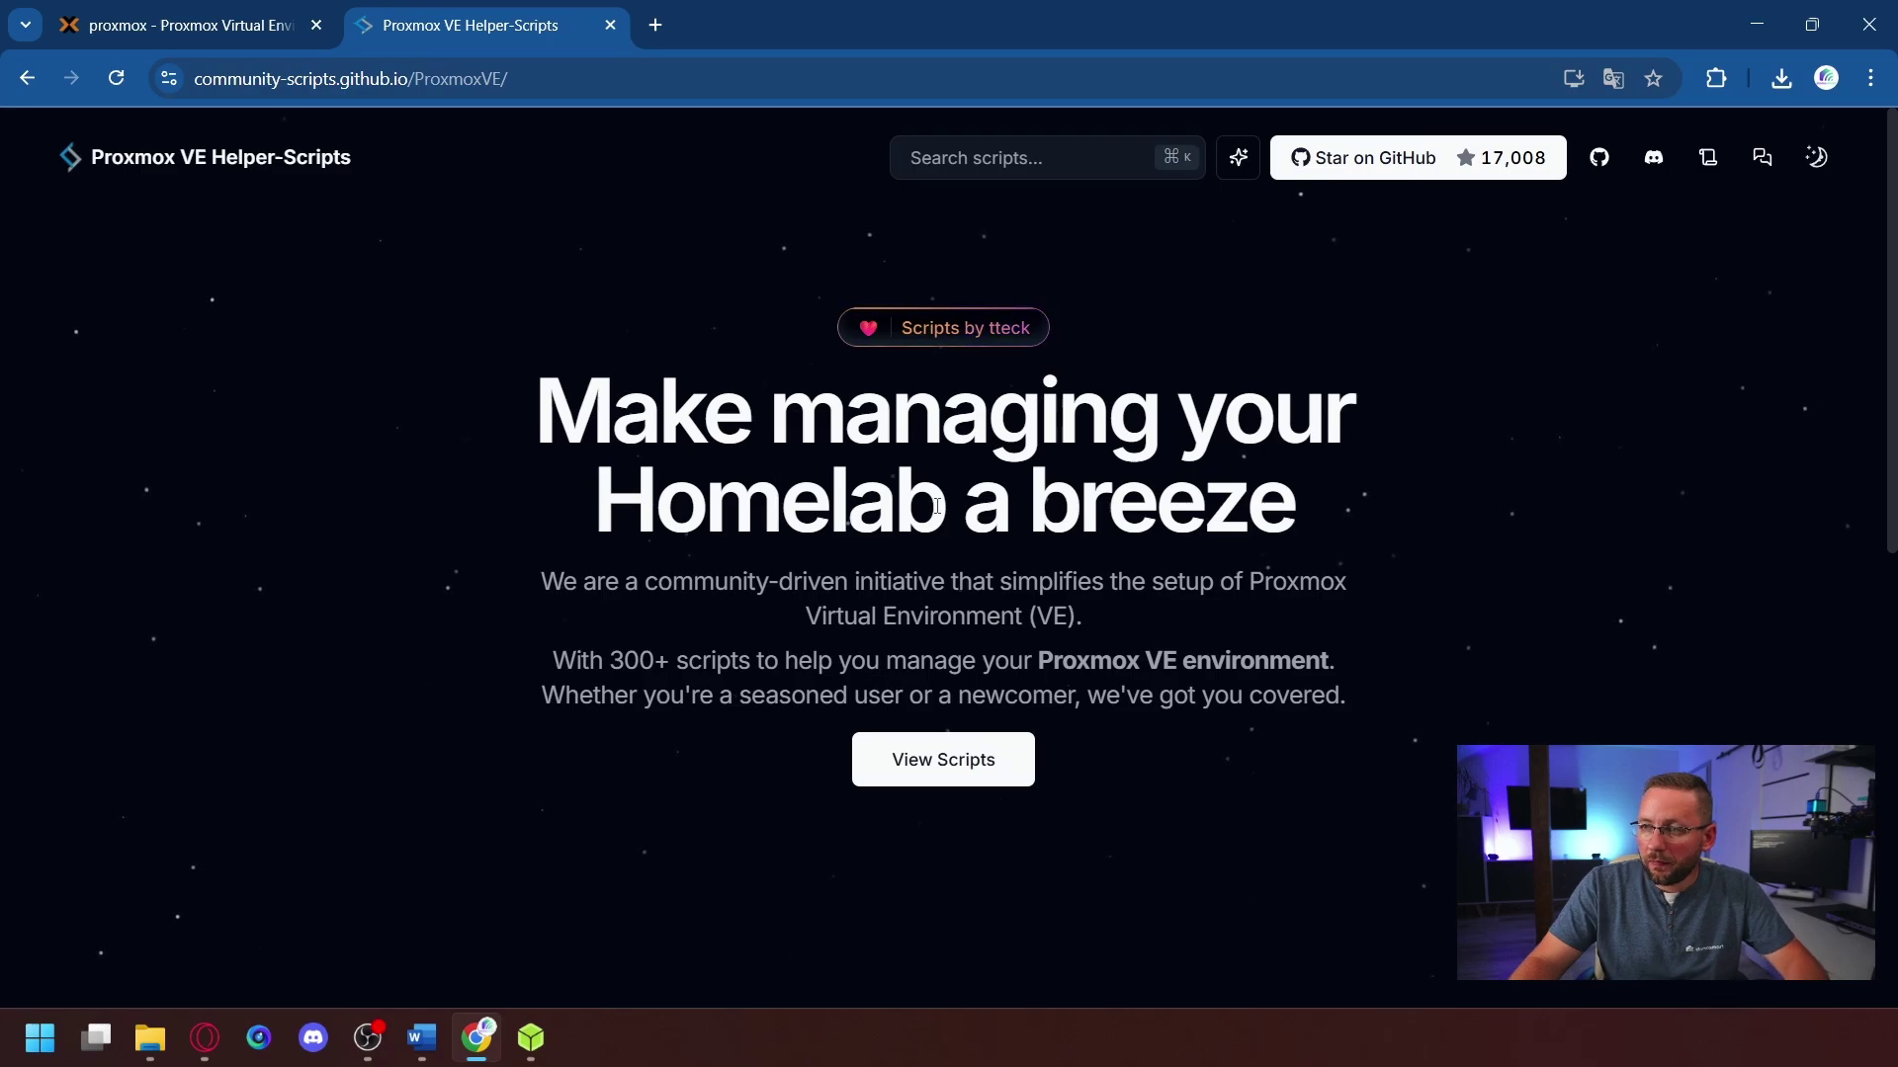
- Search the scripts list for 'Home Ass' and open the Home Assistant OS VM script page
click(921, 784)
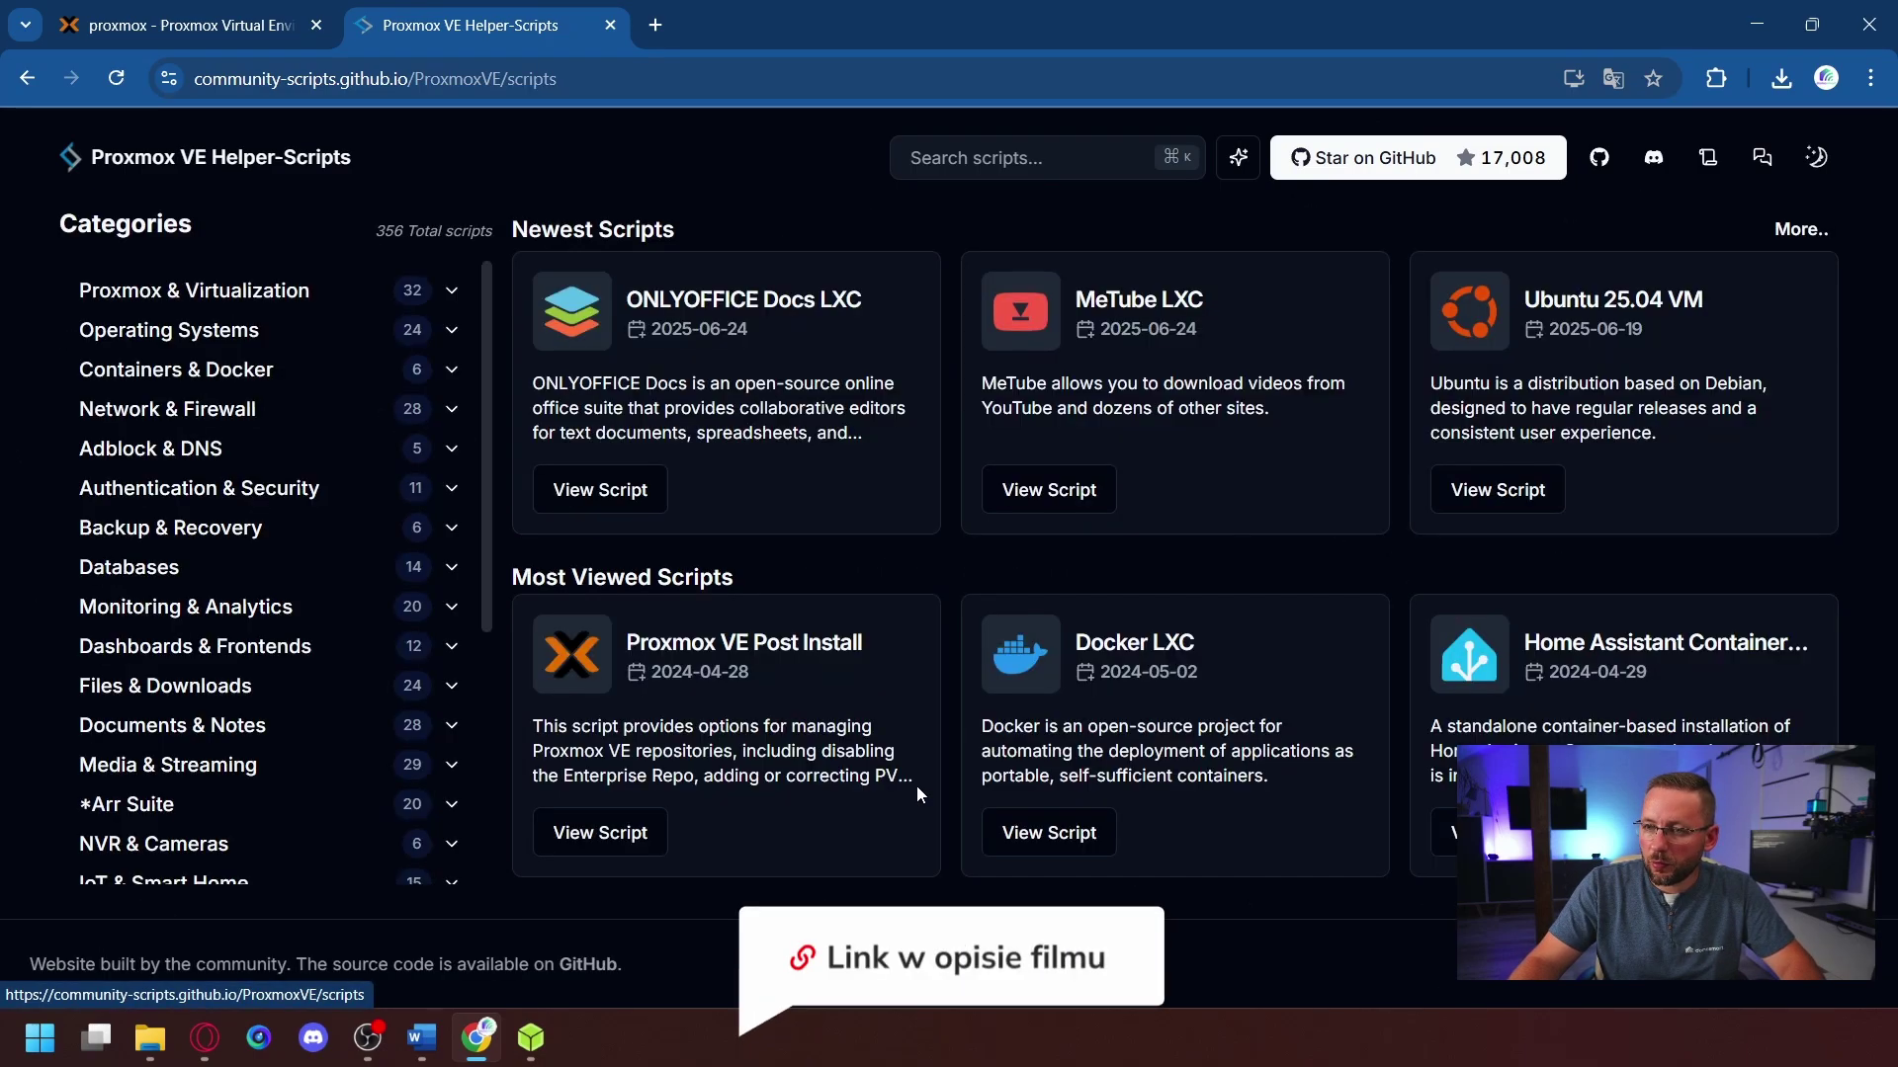
click(1002, 159)
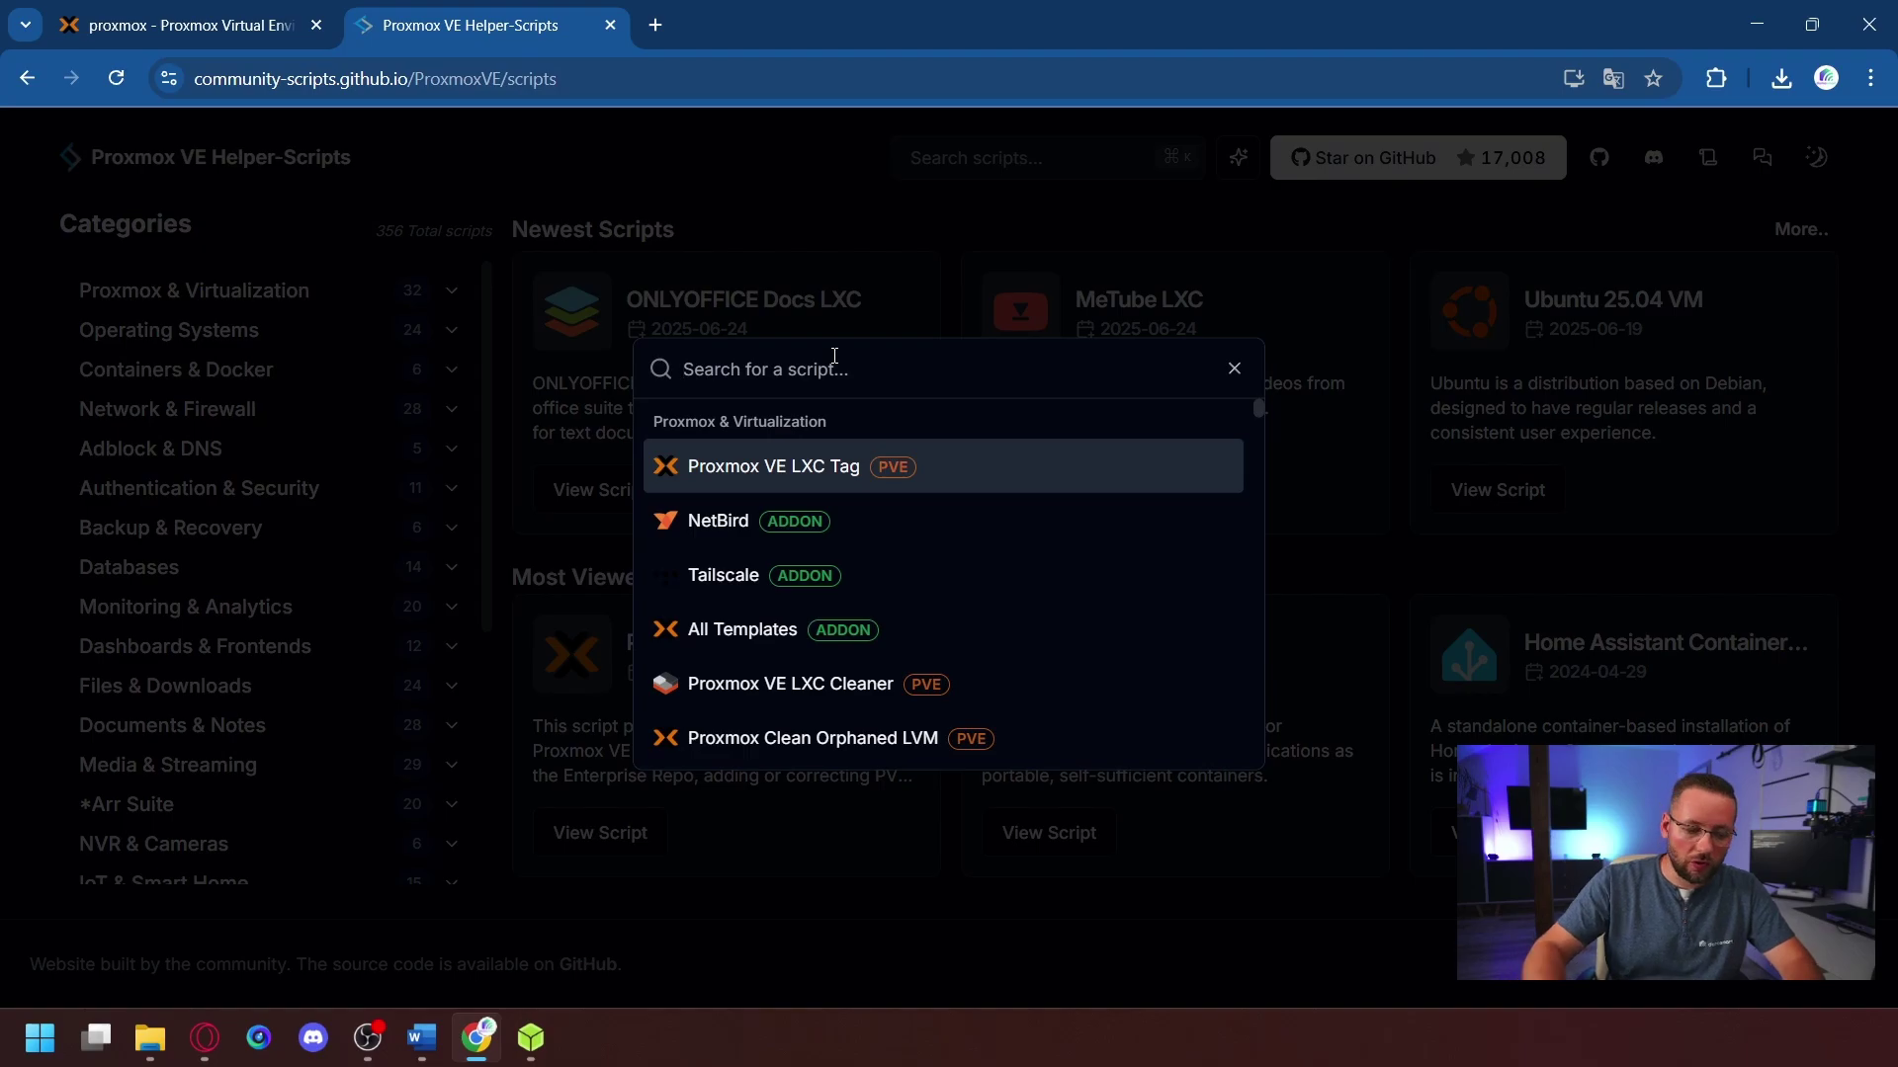
text(Home)
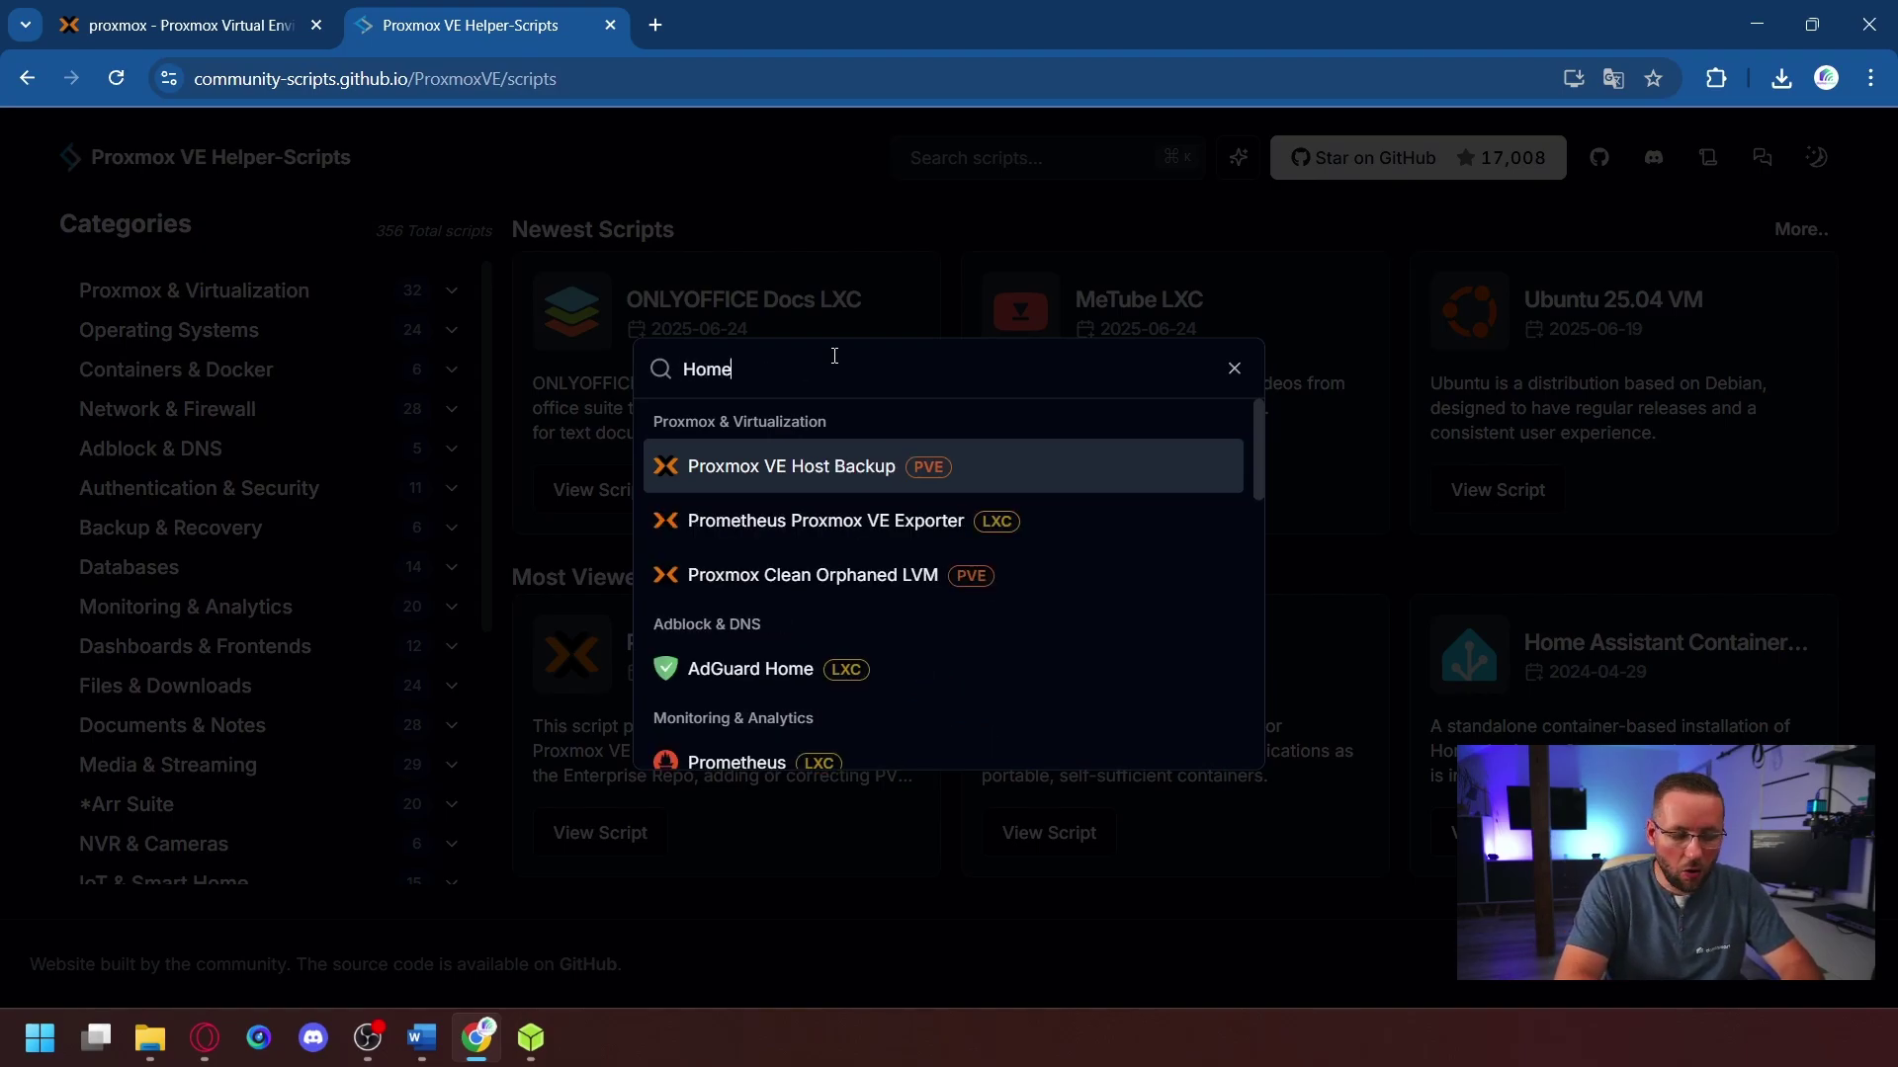
text( Ass)
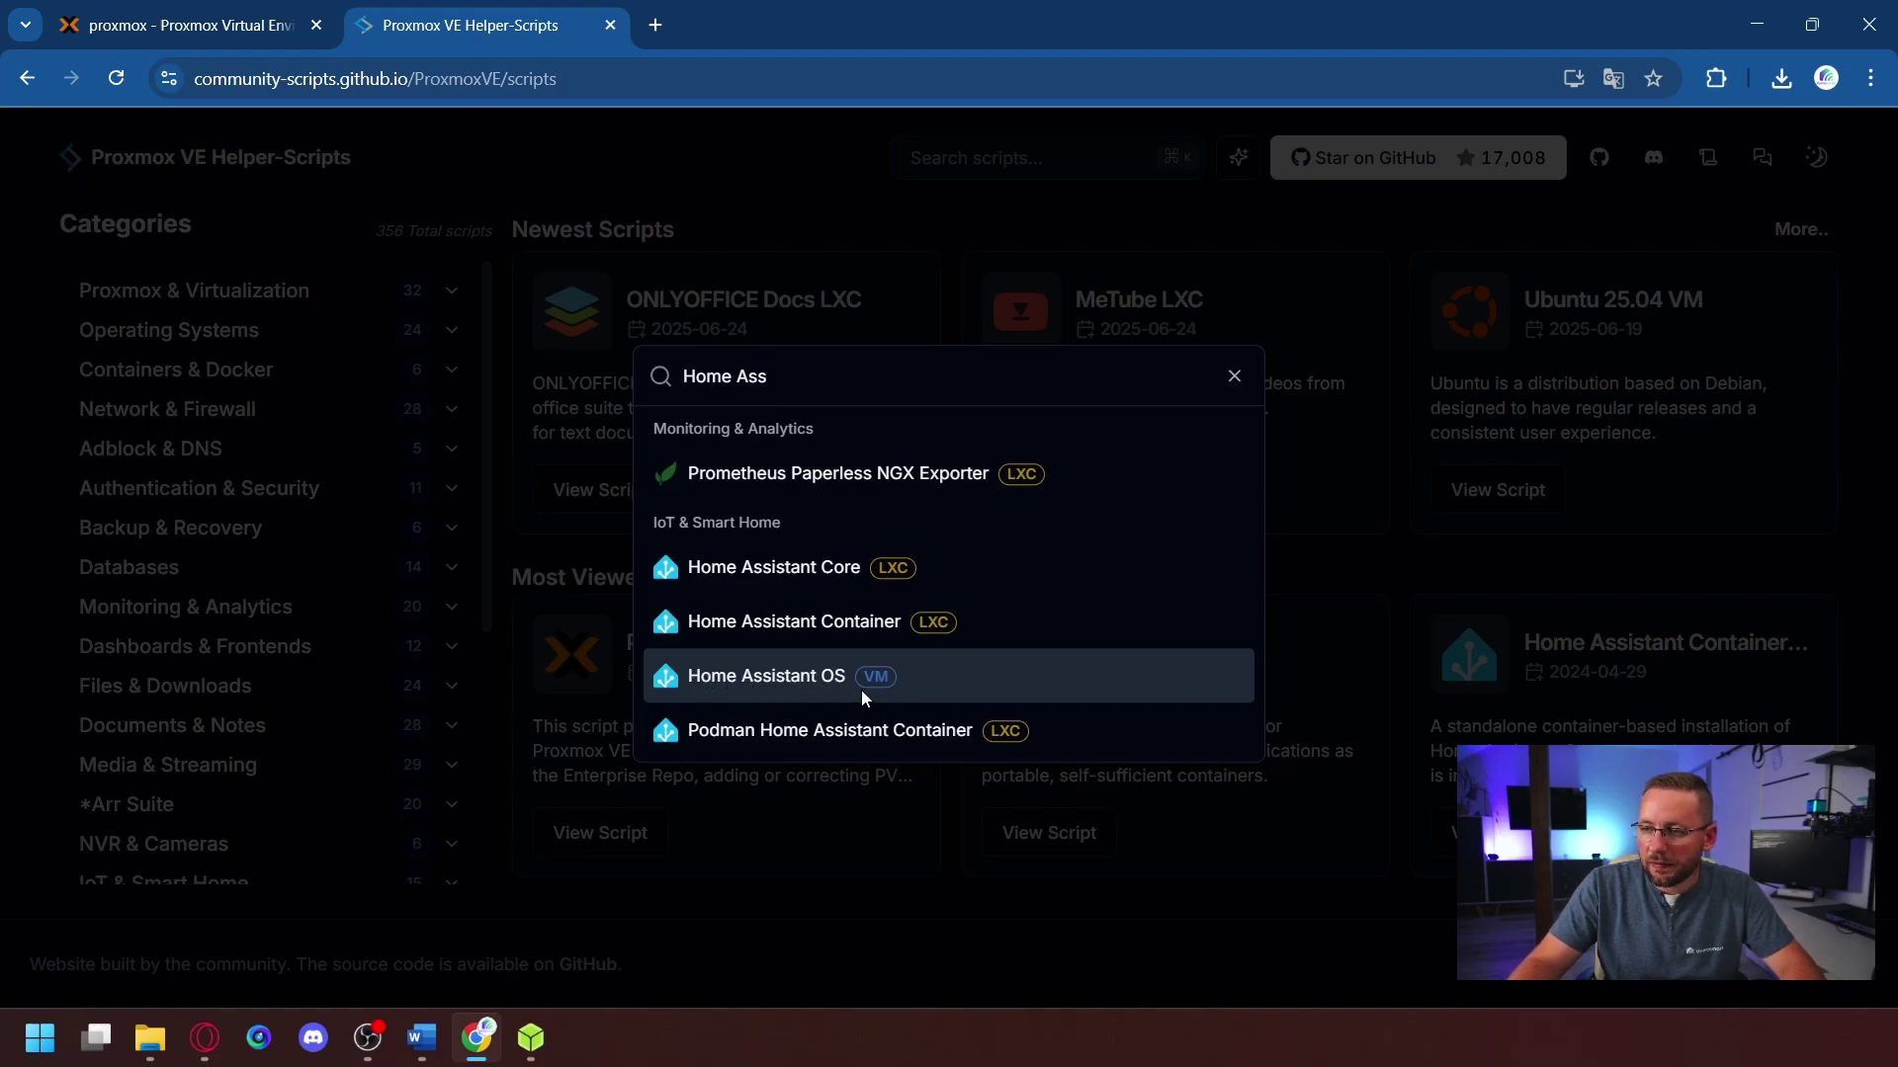
click(749, 678)
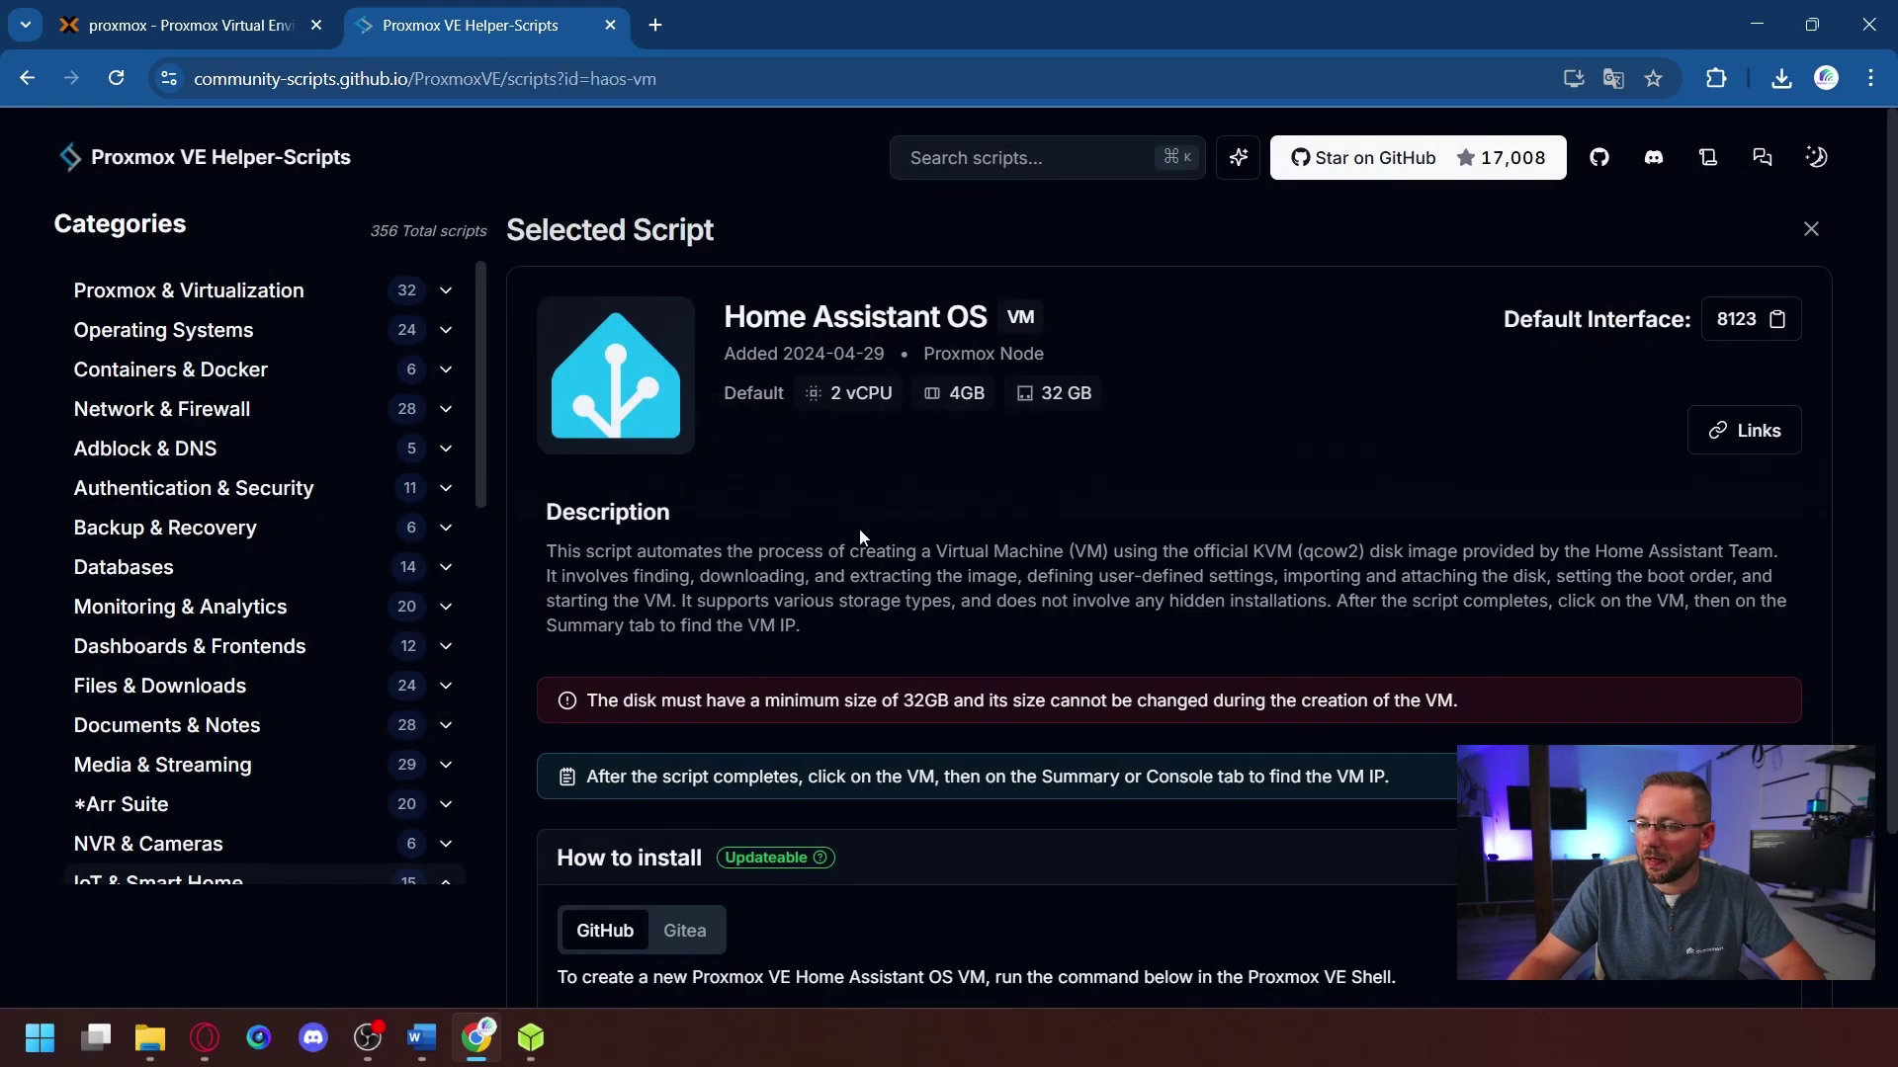
- Copy the Home Assistant OS VM bash install command and return to the Proxmox tab
scroll(836, 504, down, 2)
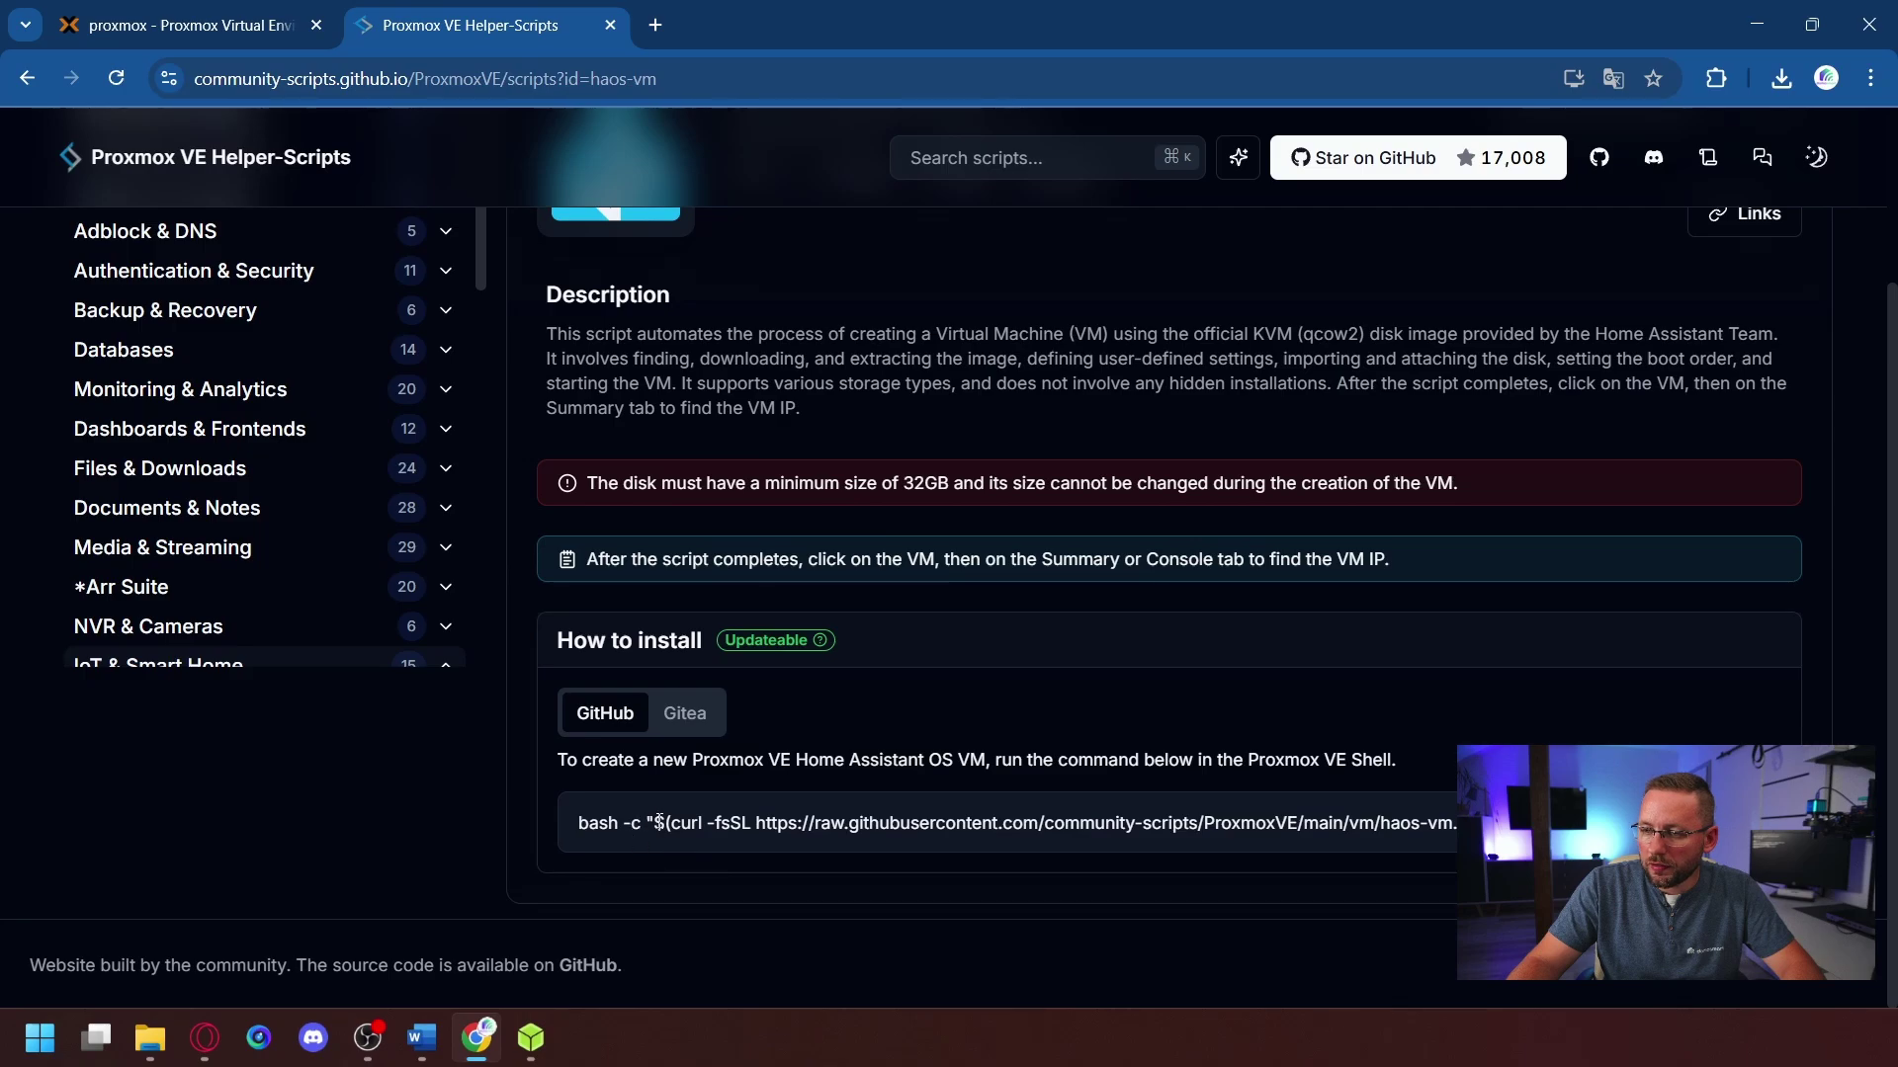
double_click(916, 823)
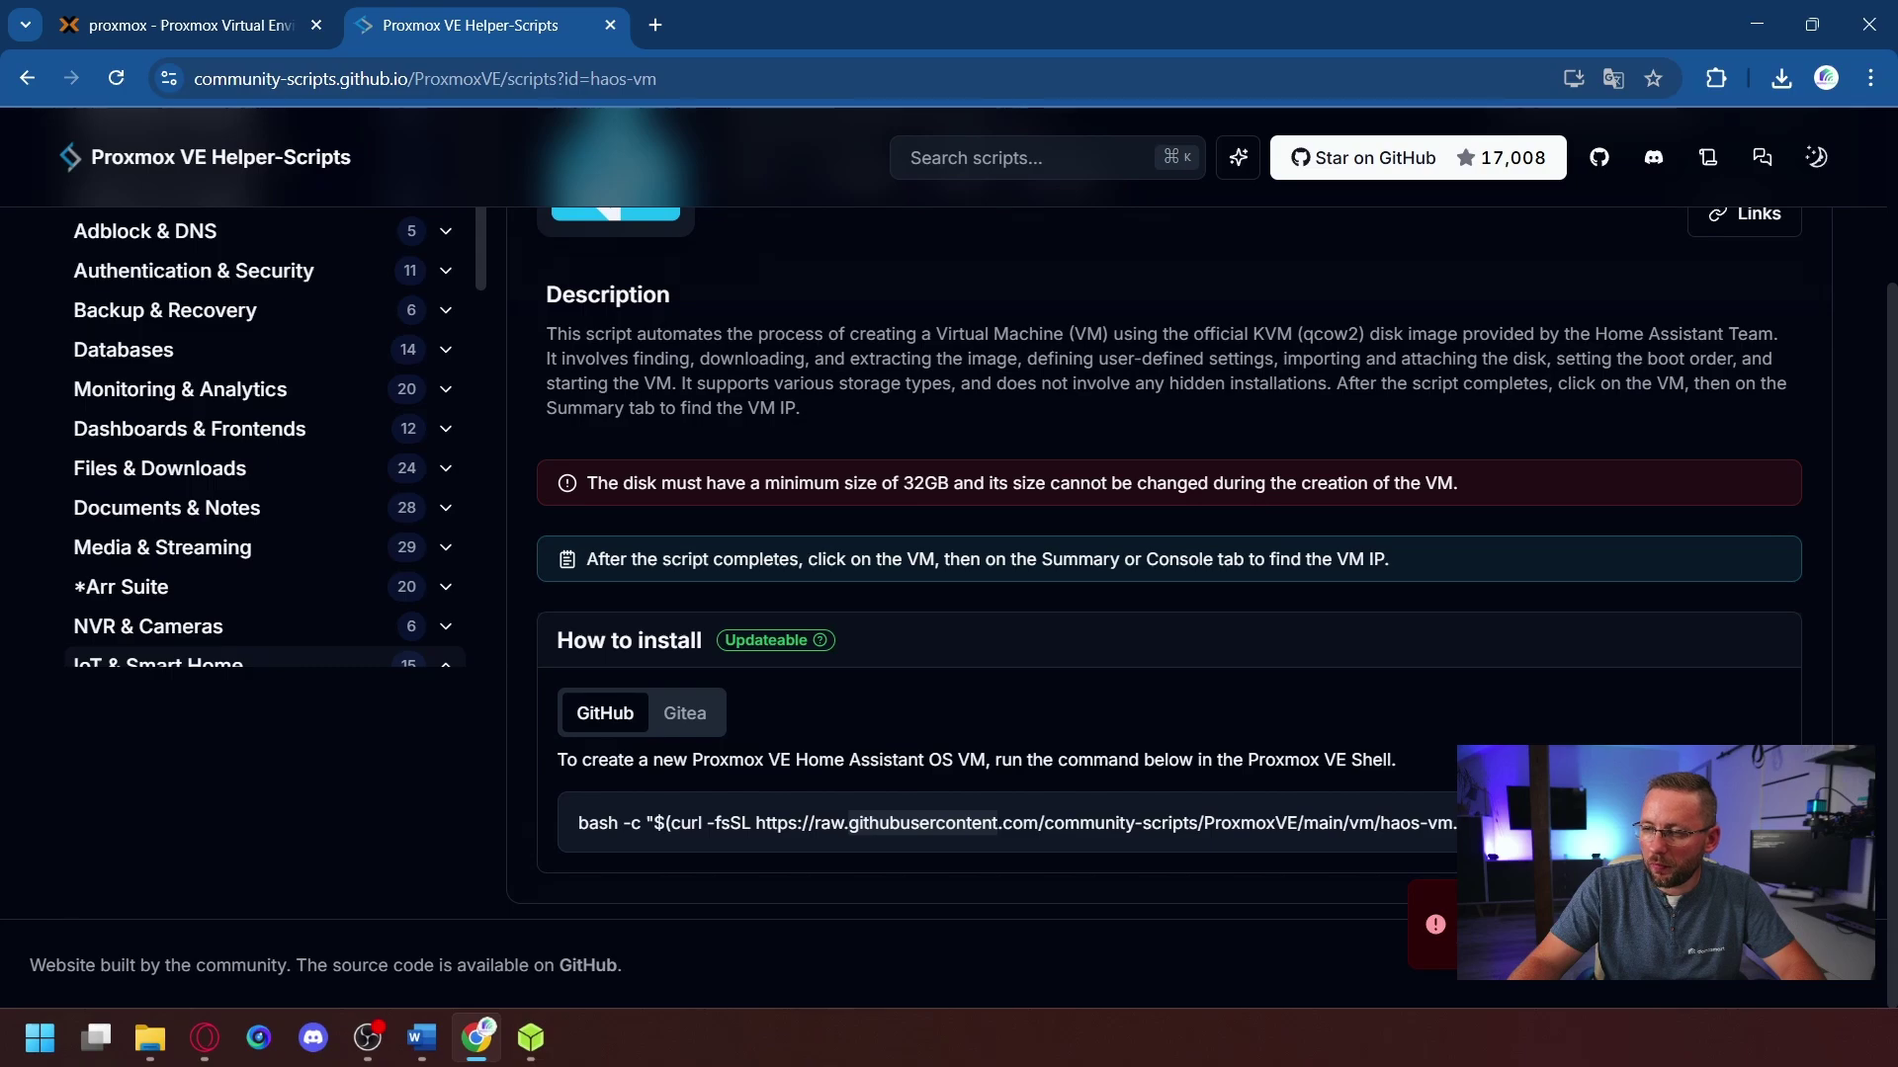
click(1201, 749)
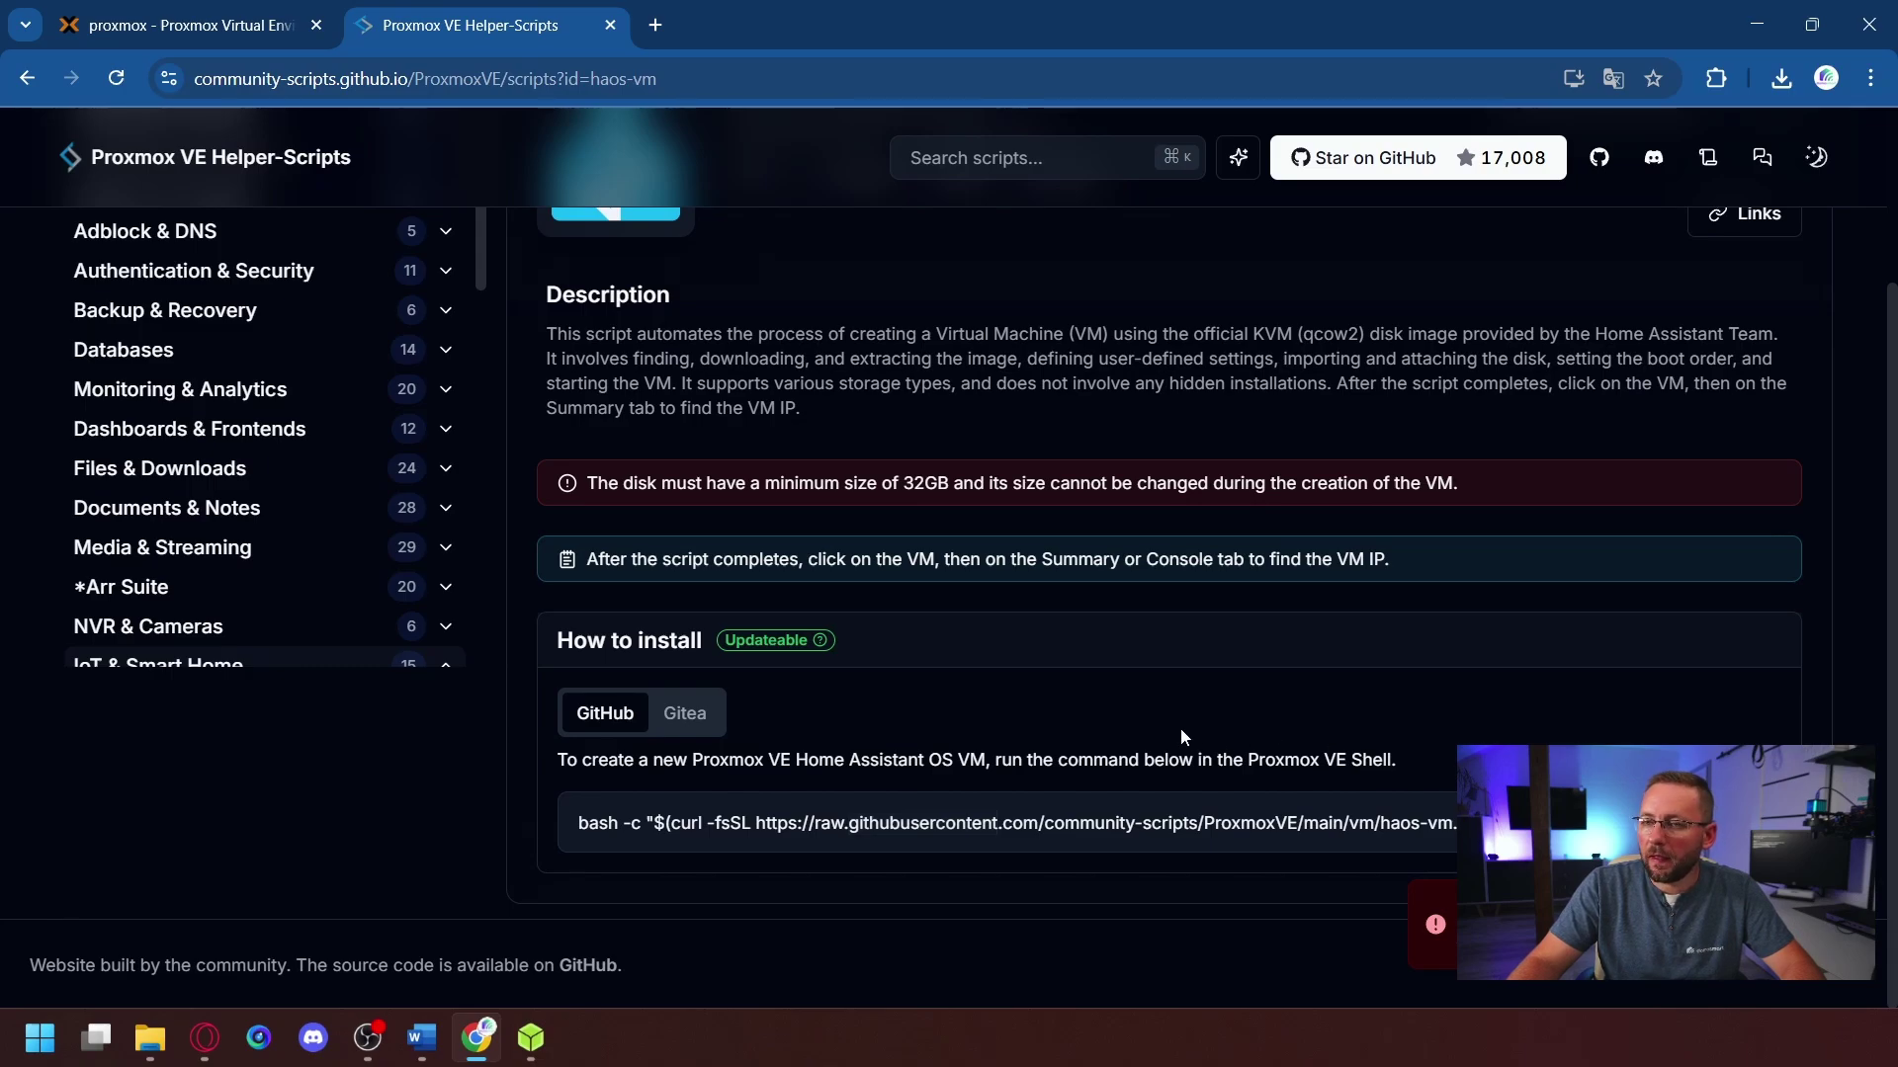
click(175, 37)
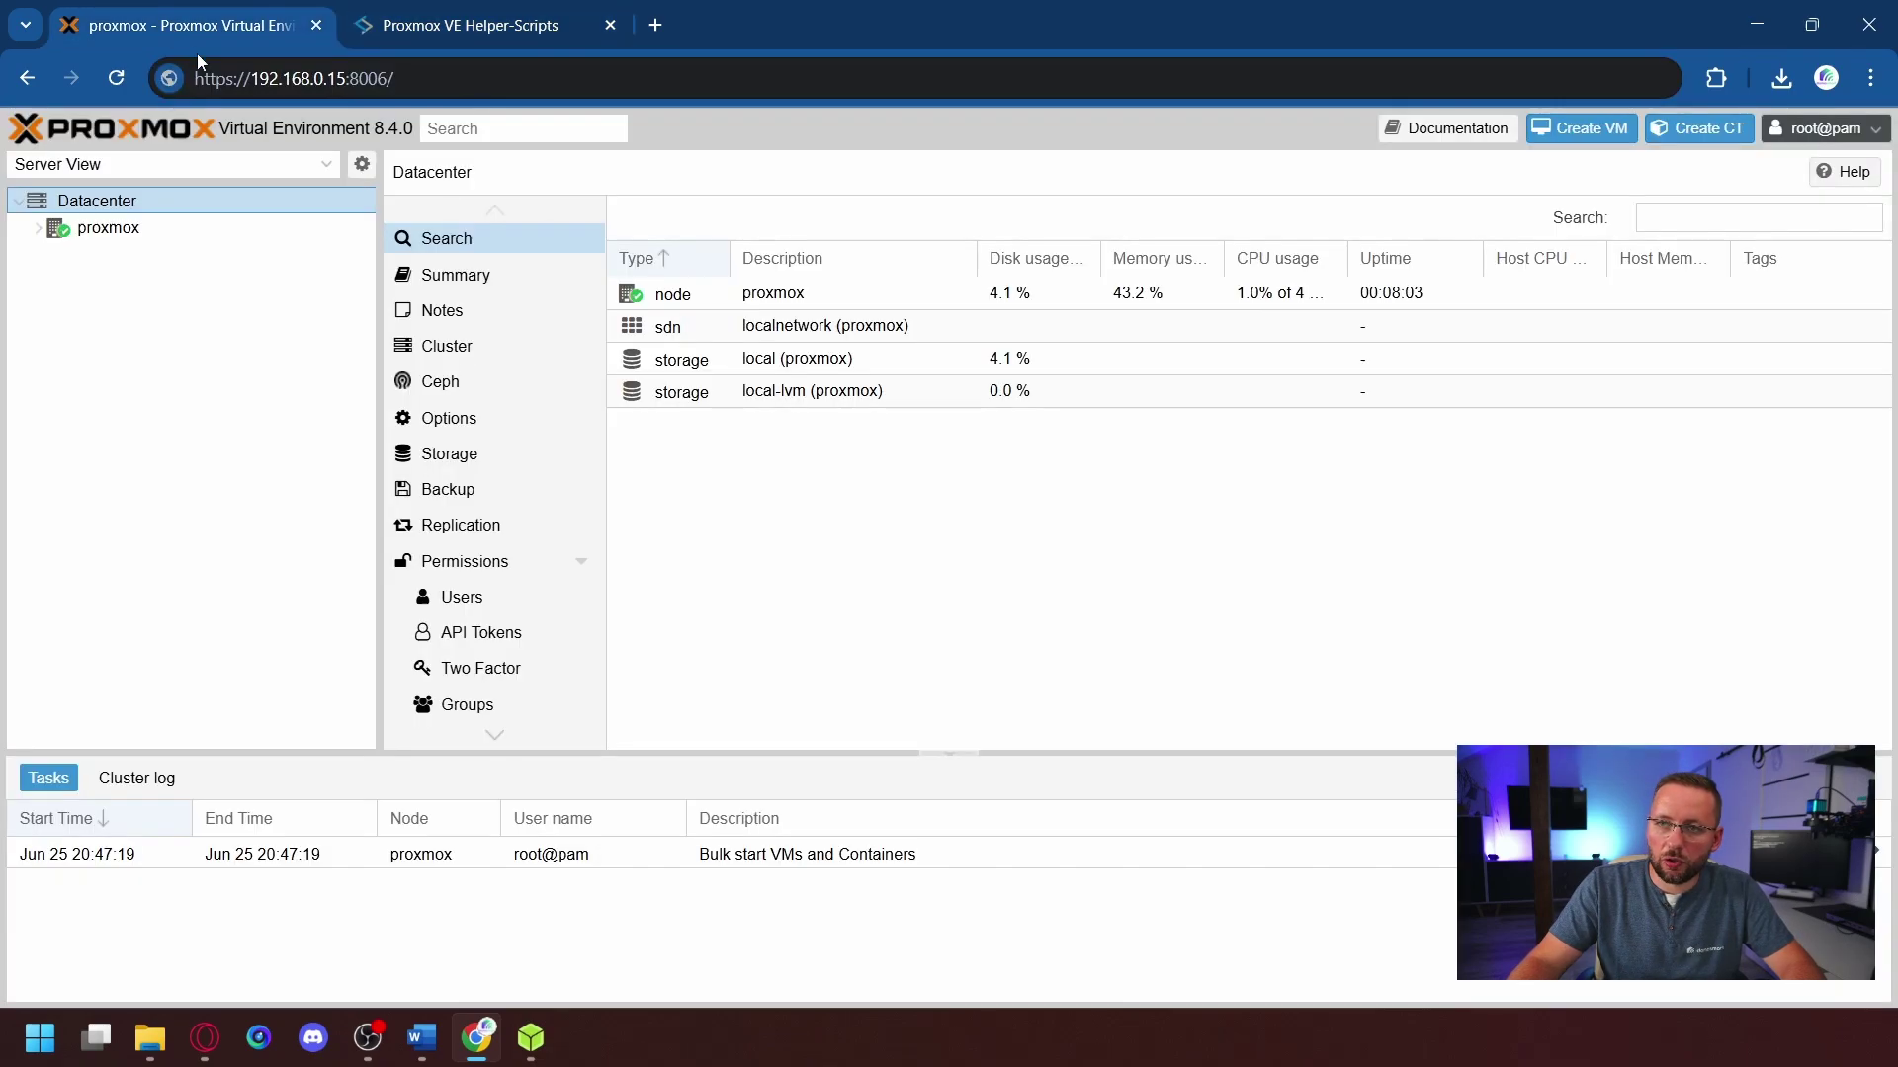
- Open a root shell on the proxmox node and paste the haos-vm.sh install command
click(745, 557)
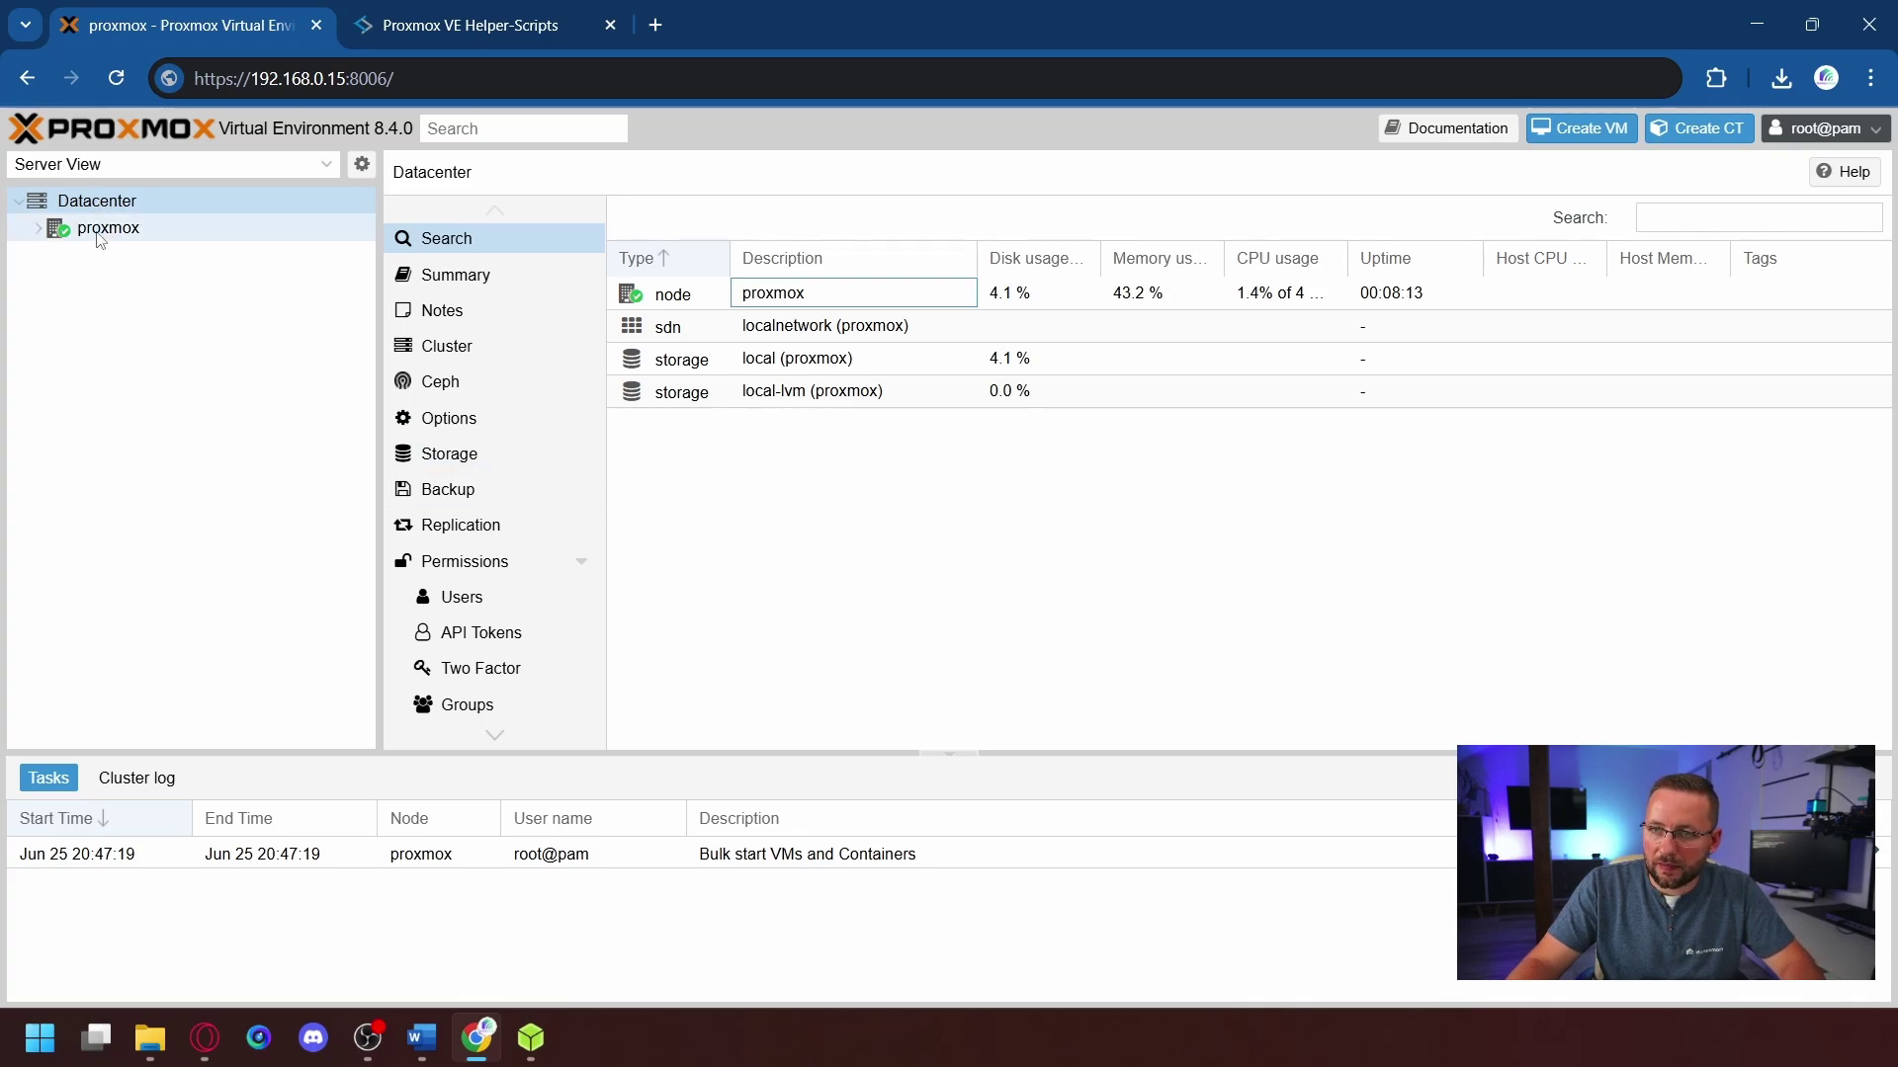
click(100, 235)
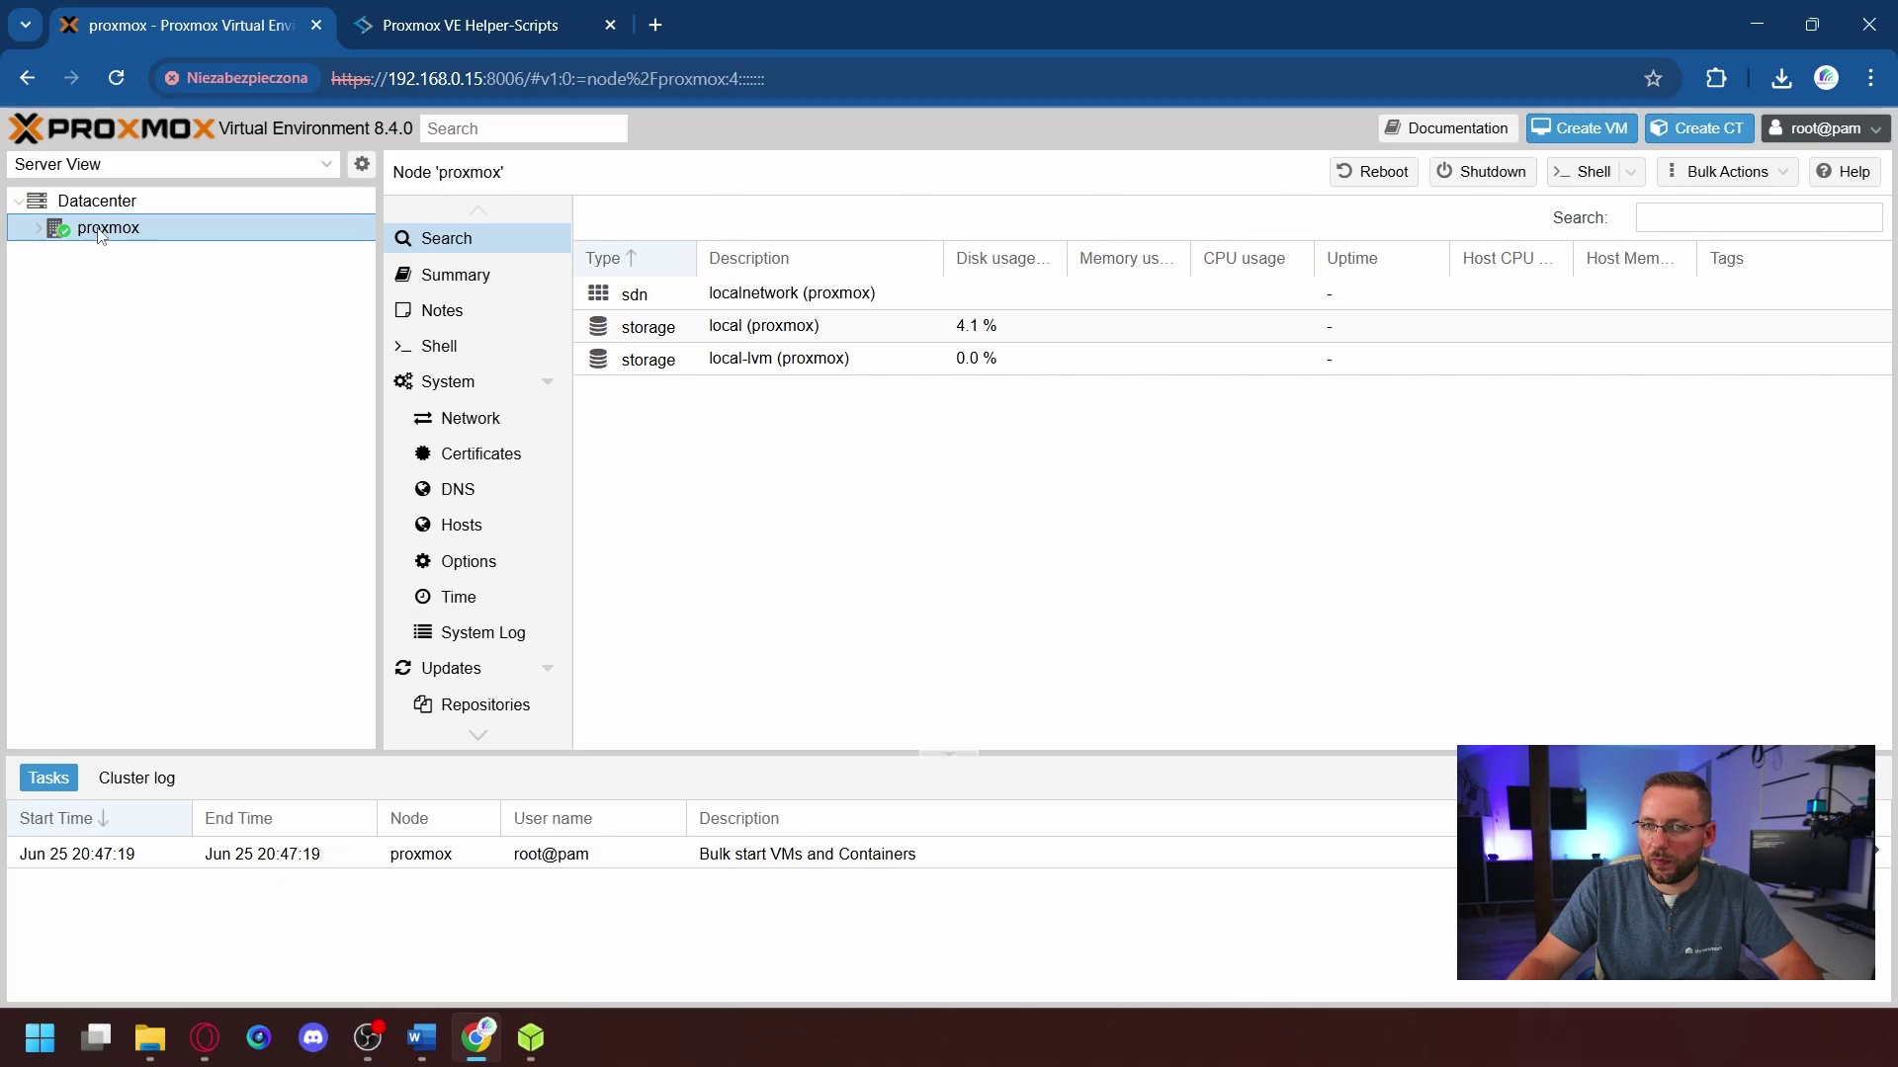
click(435, 348)
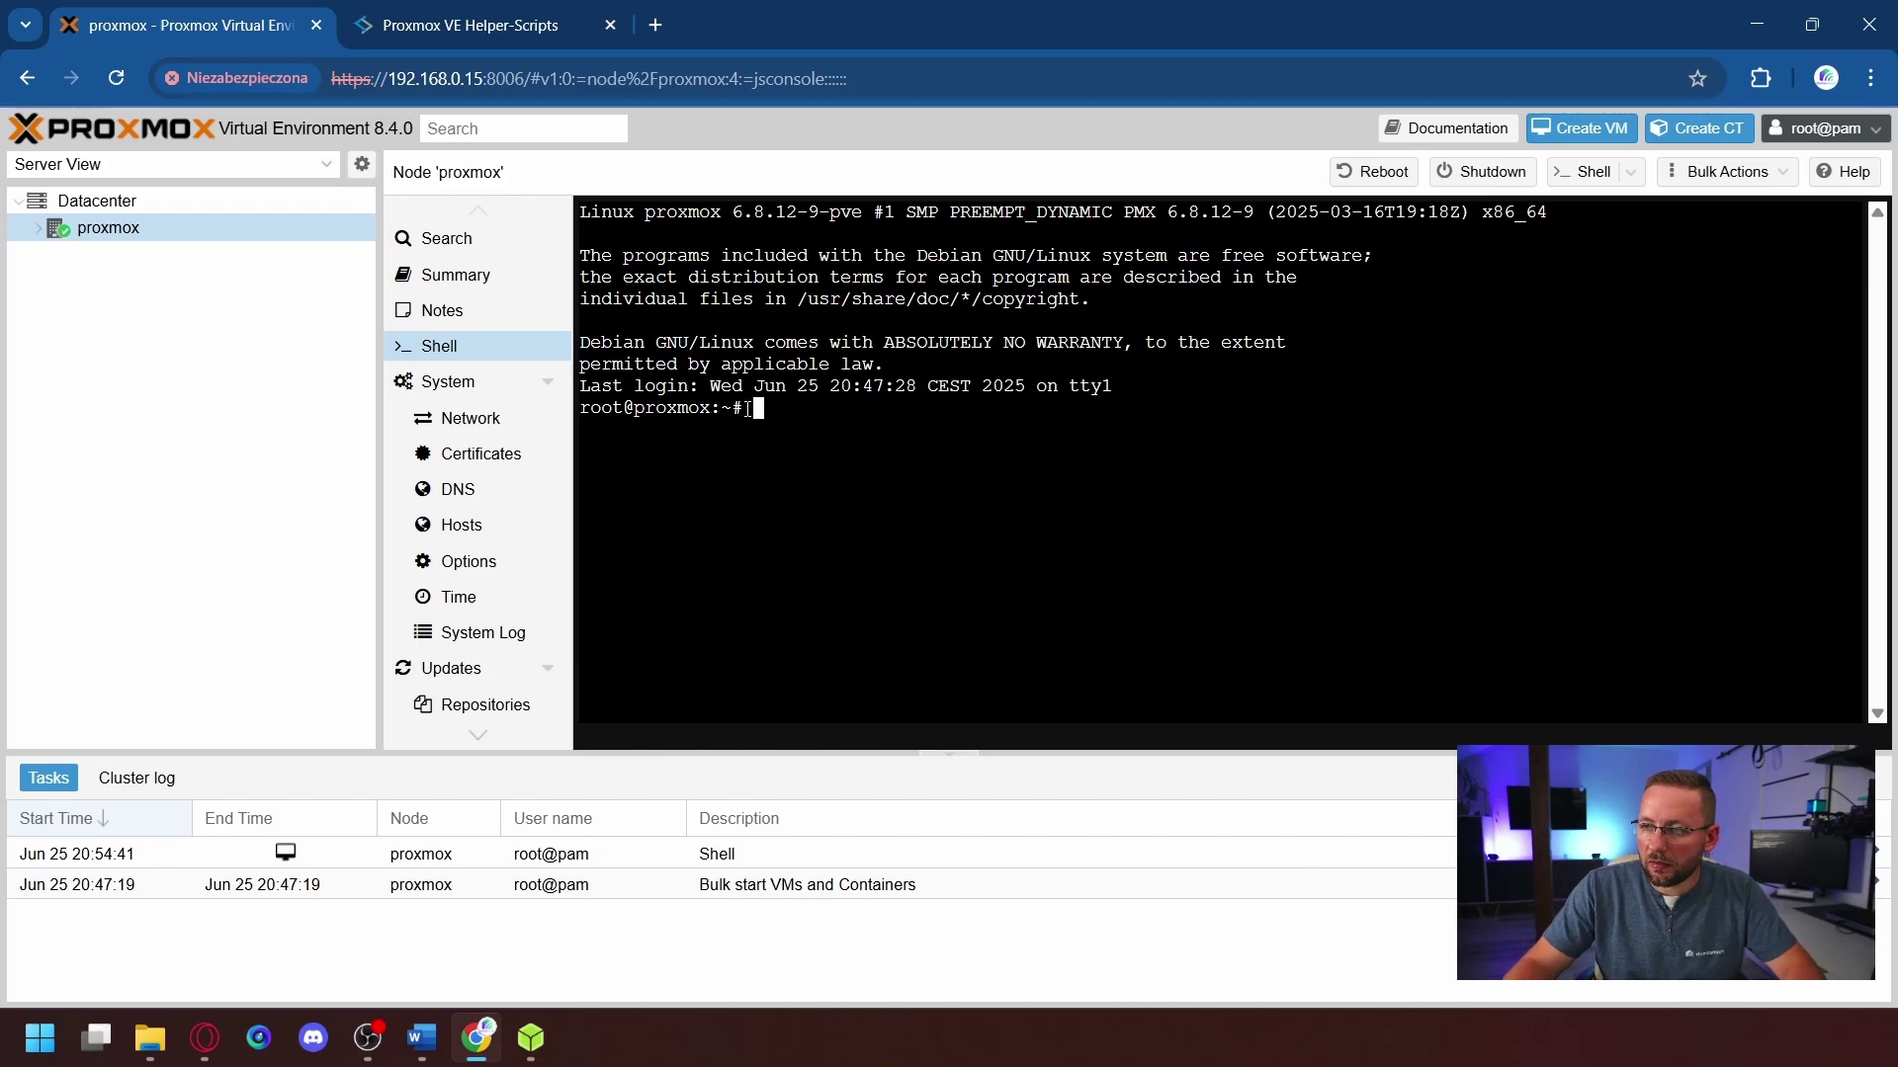
right_click(786, 410)
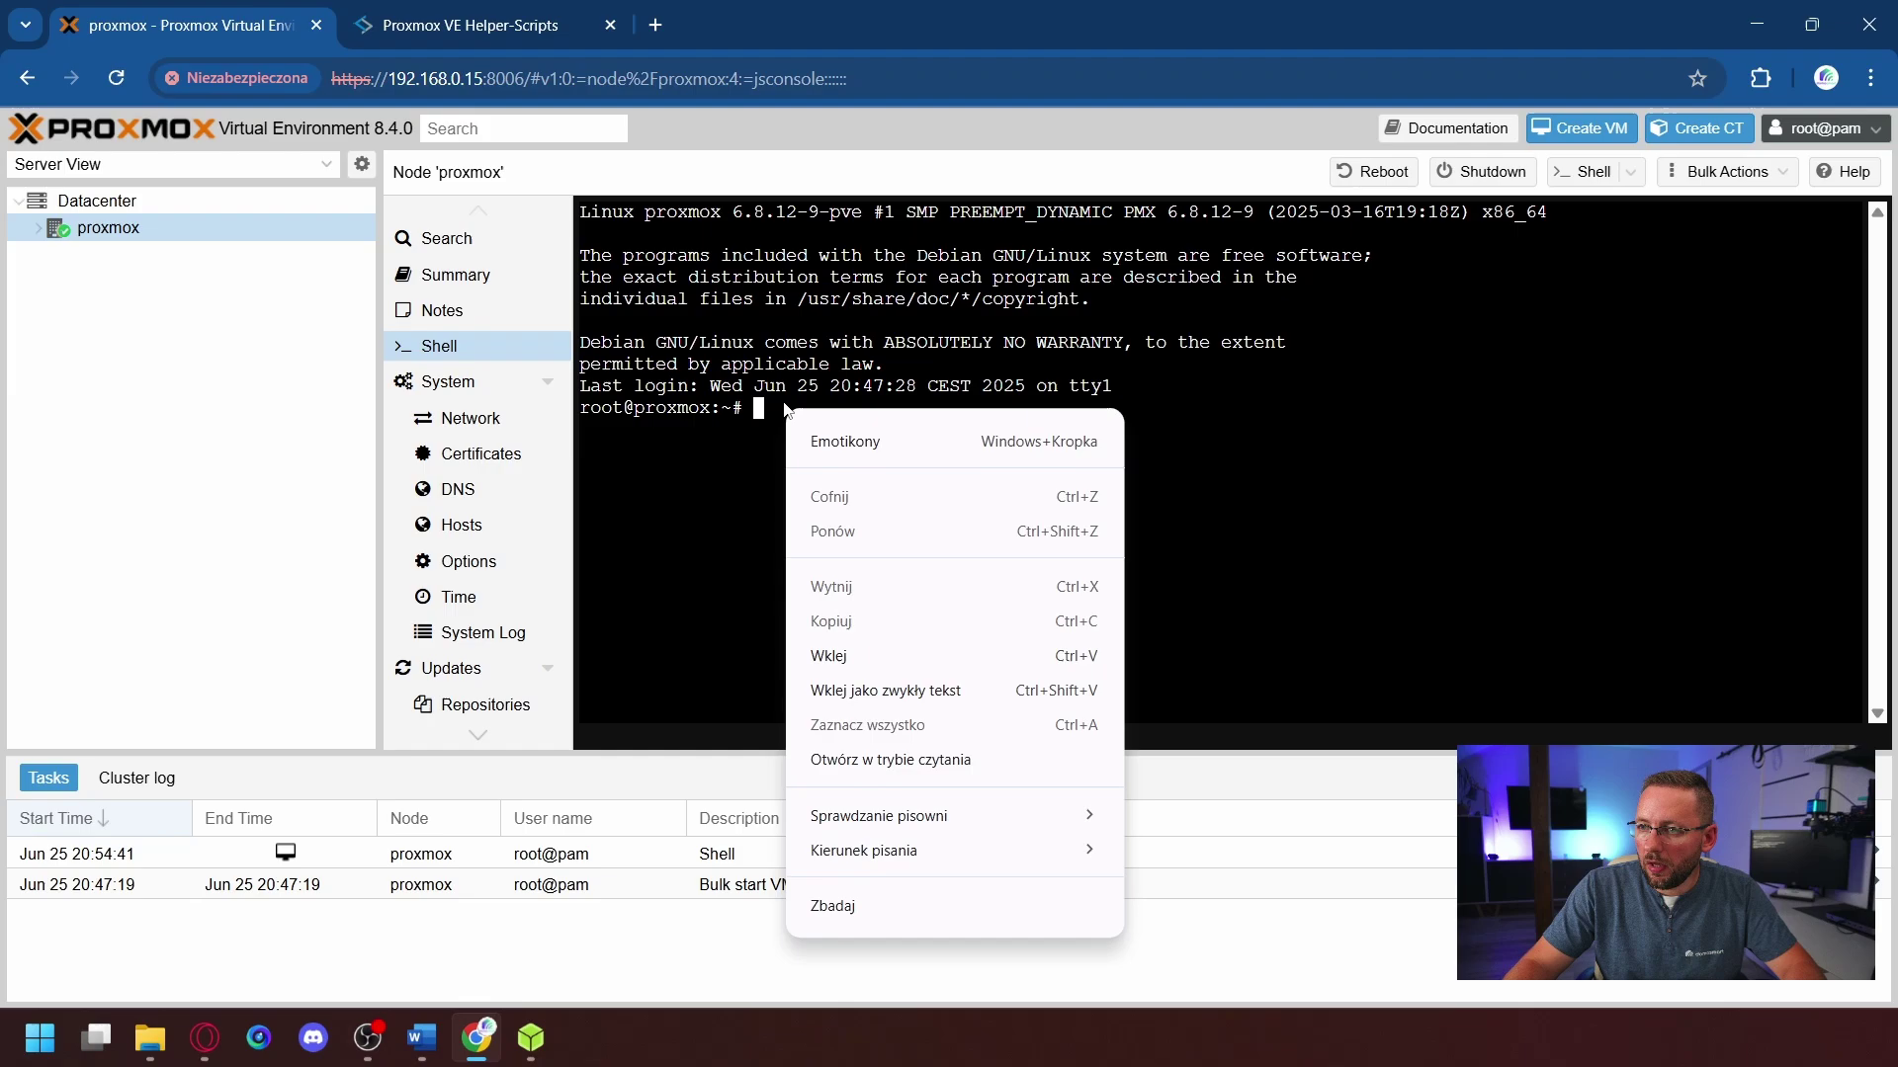
click(838, 658)
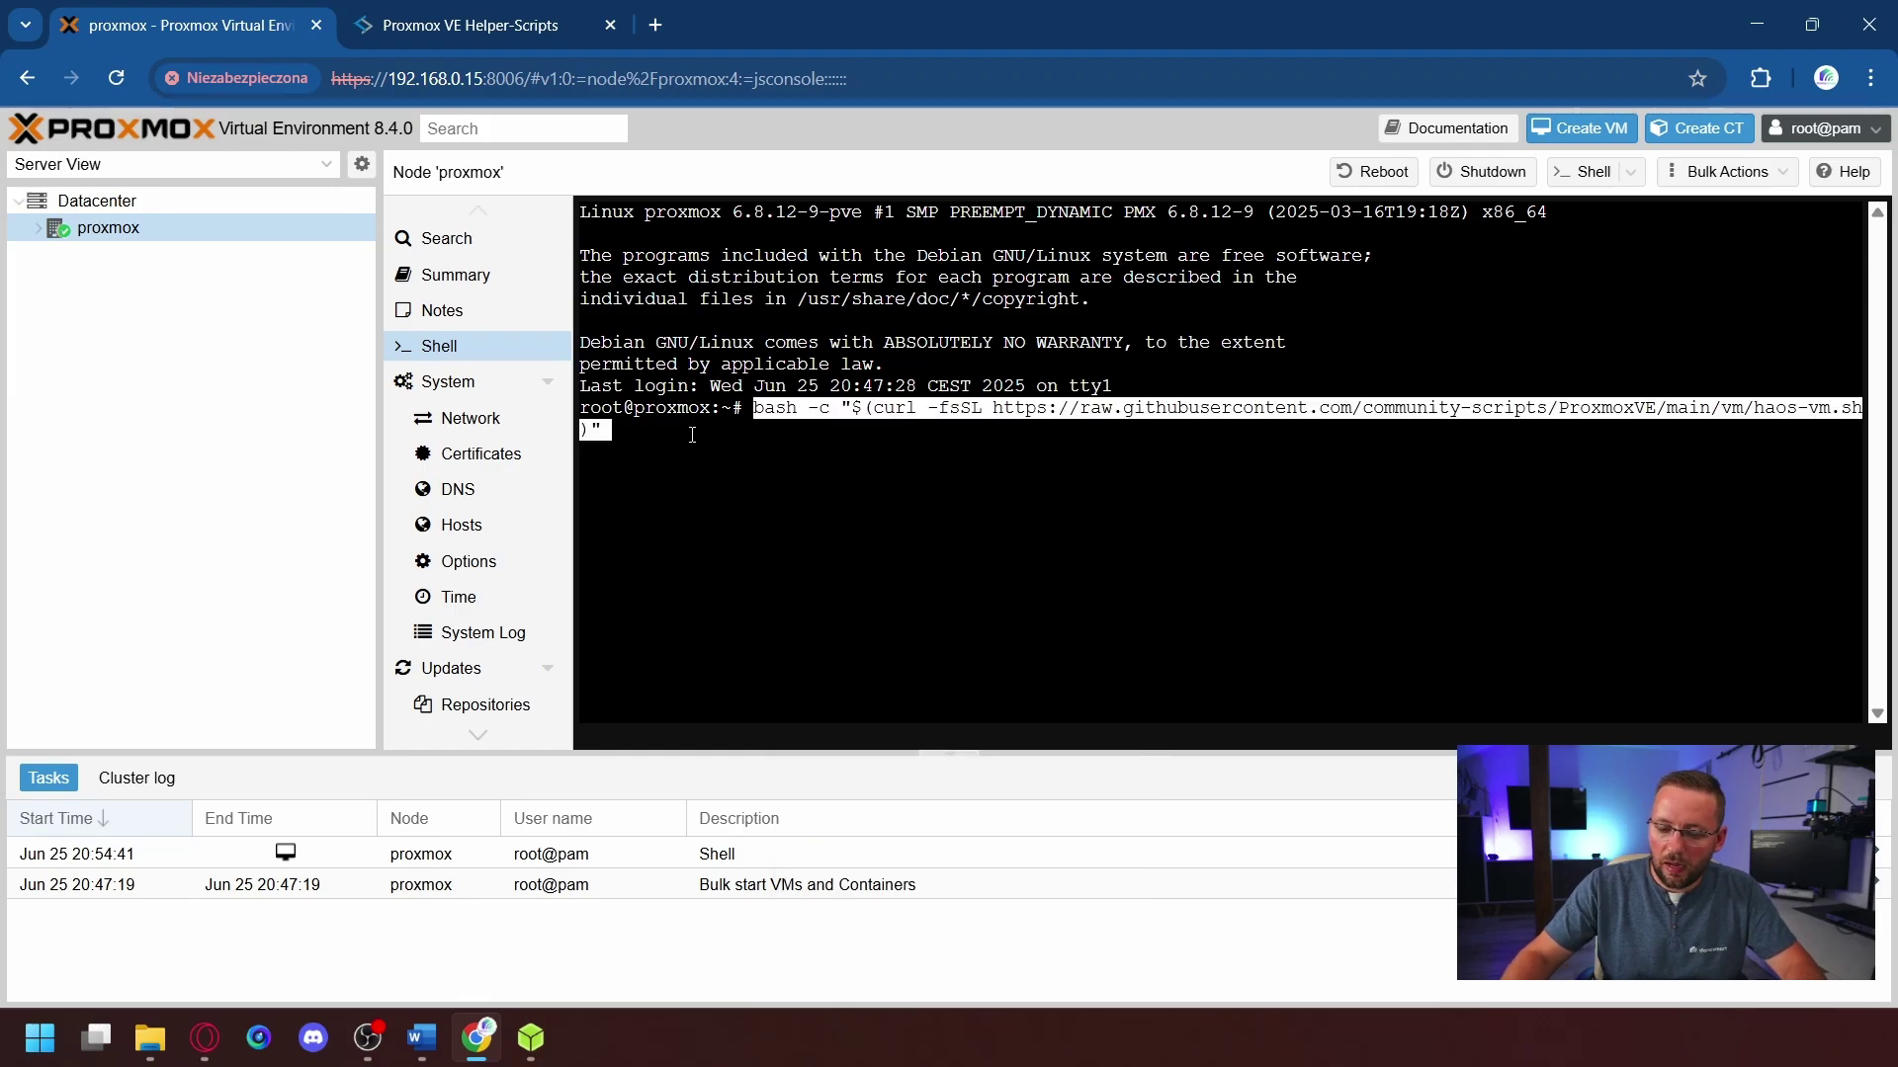
- Run the haos-vm.sh script, confirm a new VM, choose Advanced settings, and keep 15.2 Stable
key(Return)
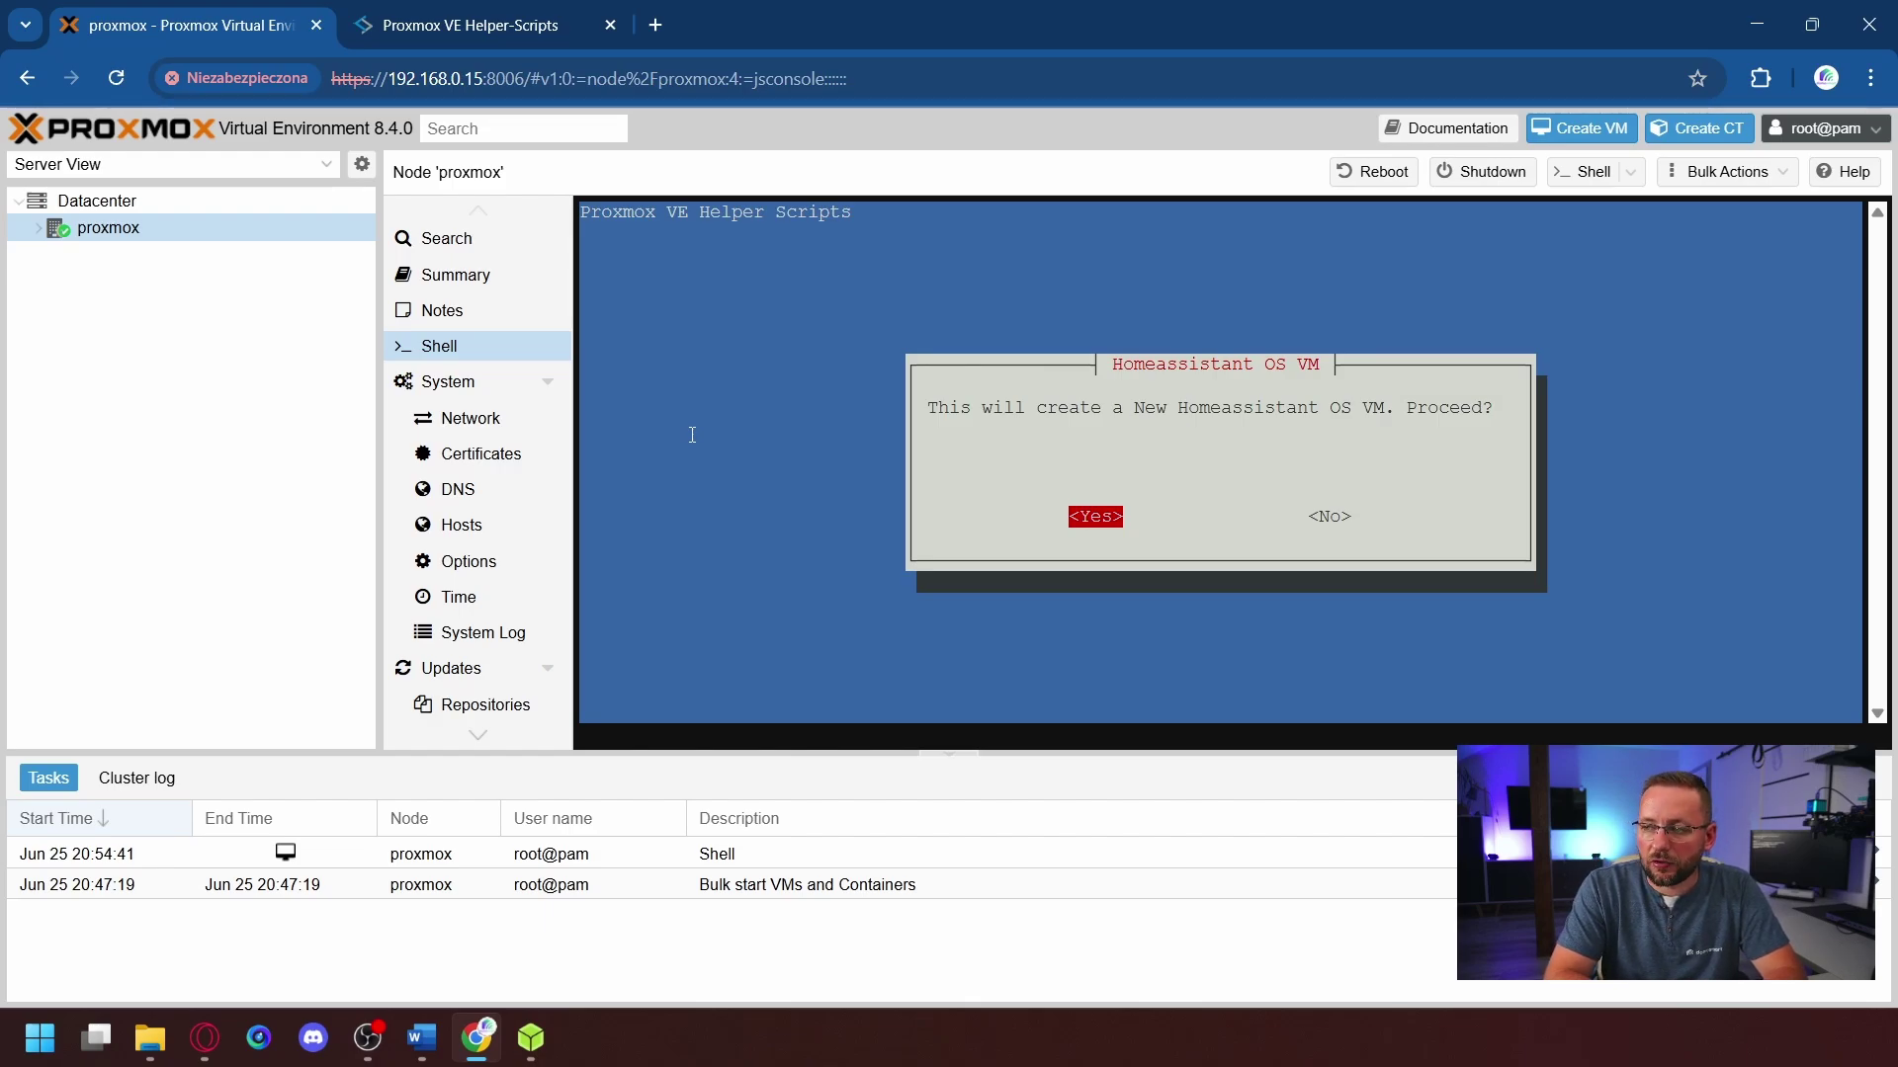
key(Return)
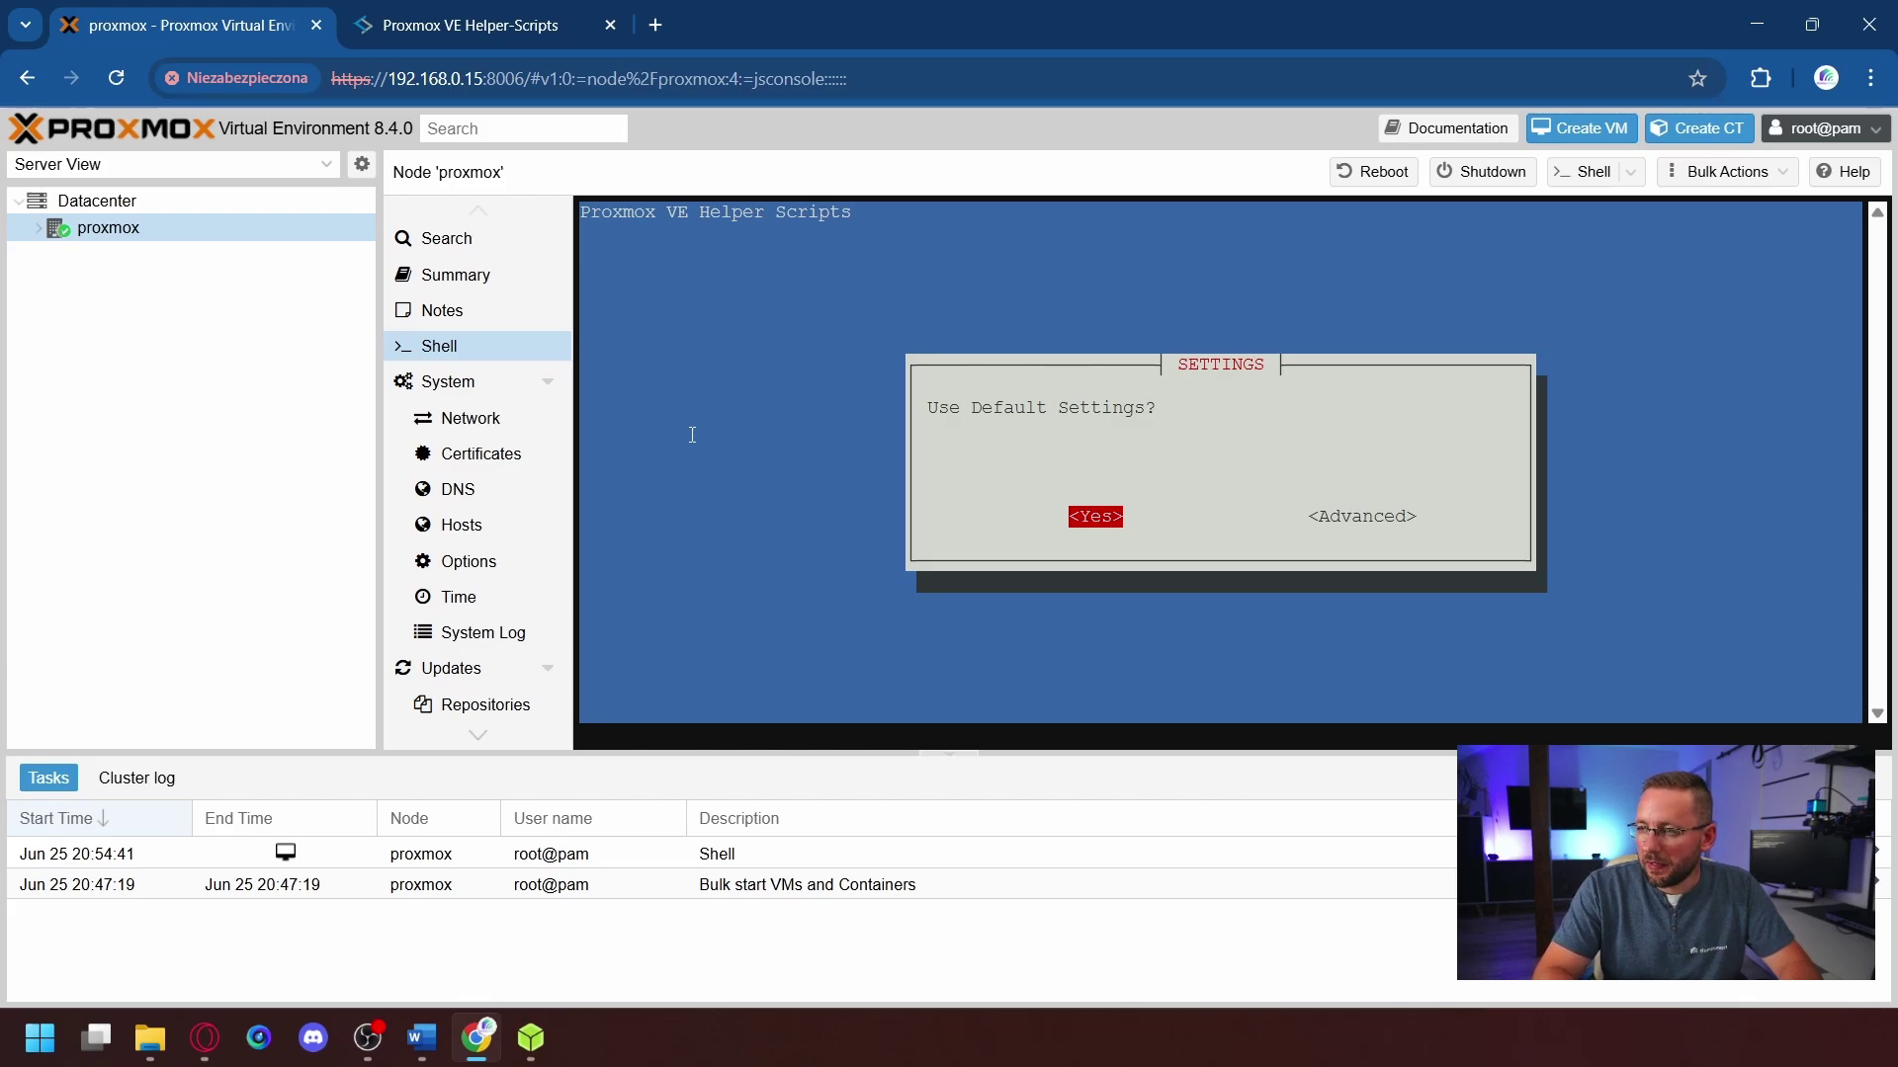
key(Right)
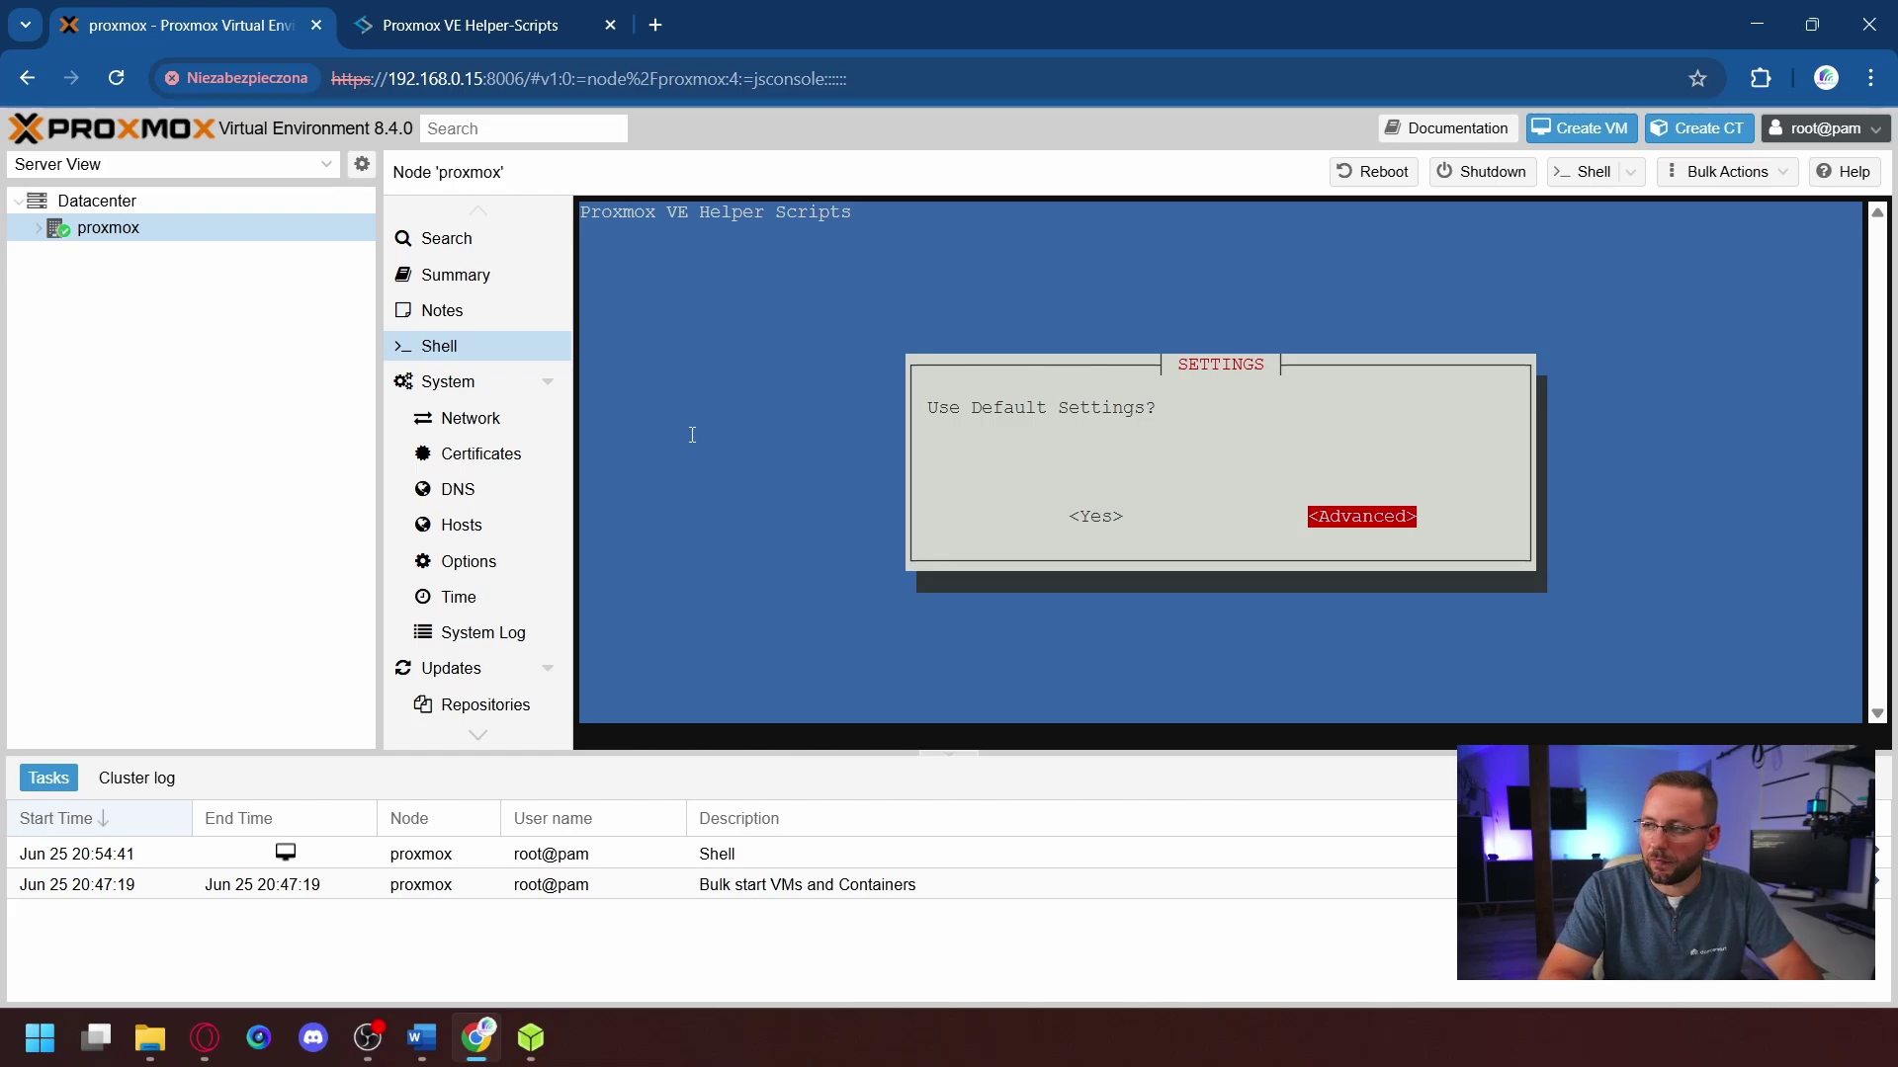
key(Return)
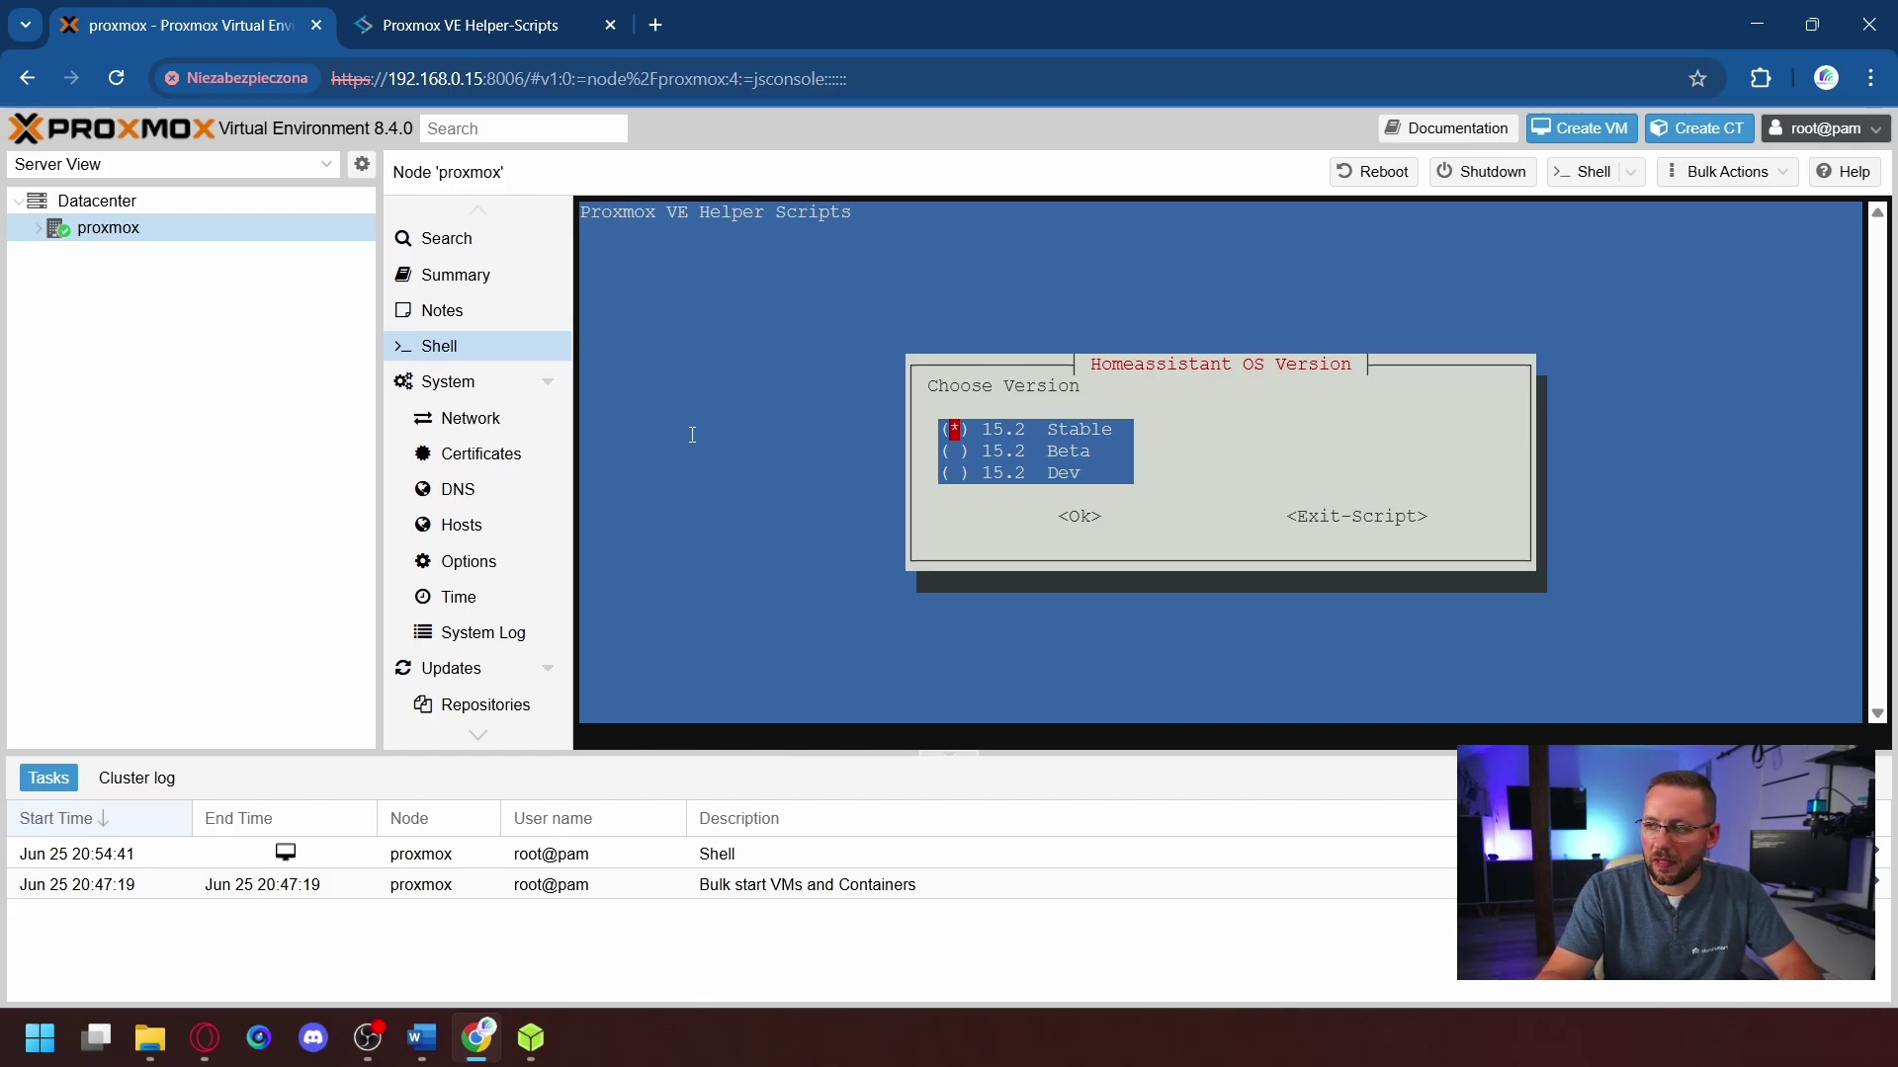
key(Tab)
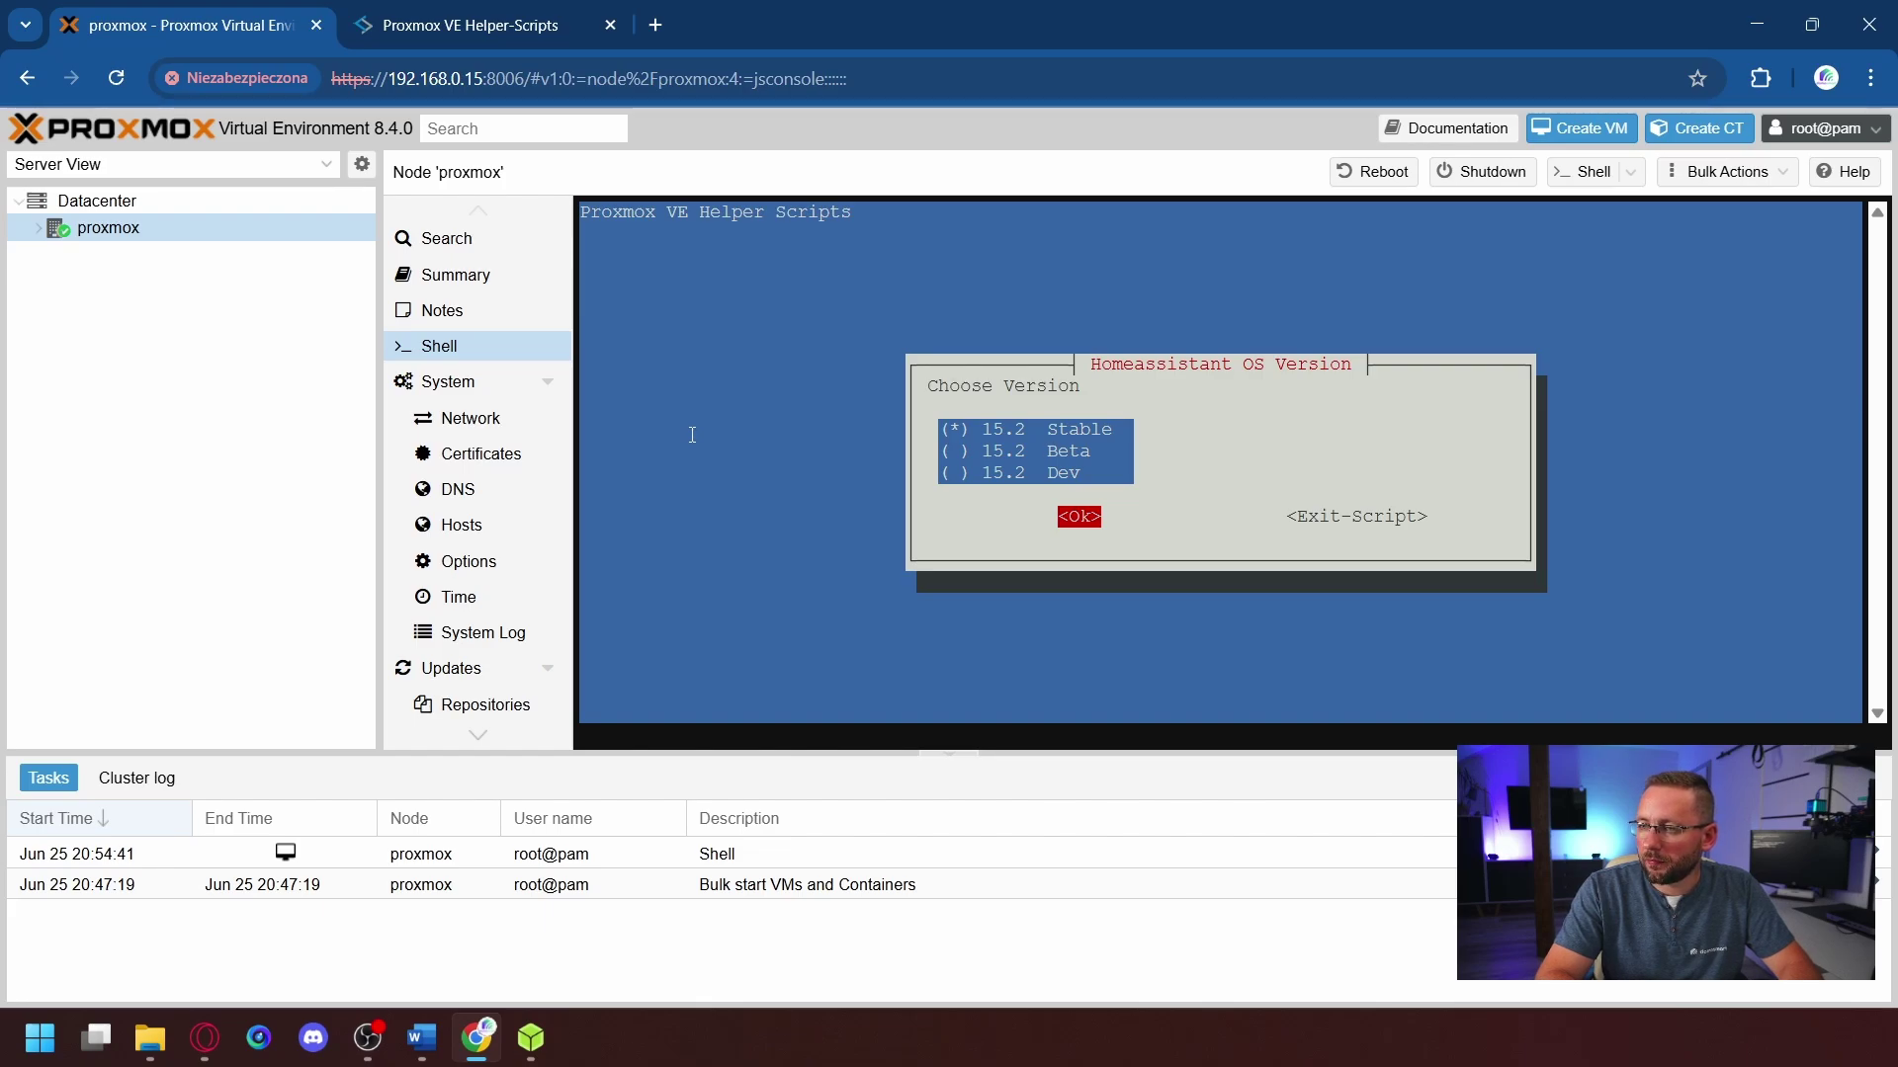
key(Return)
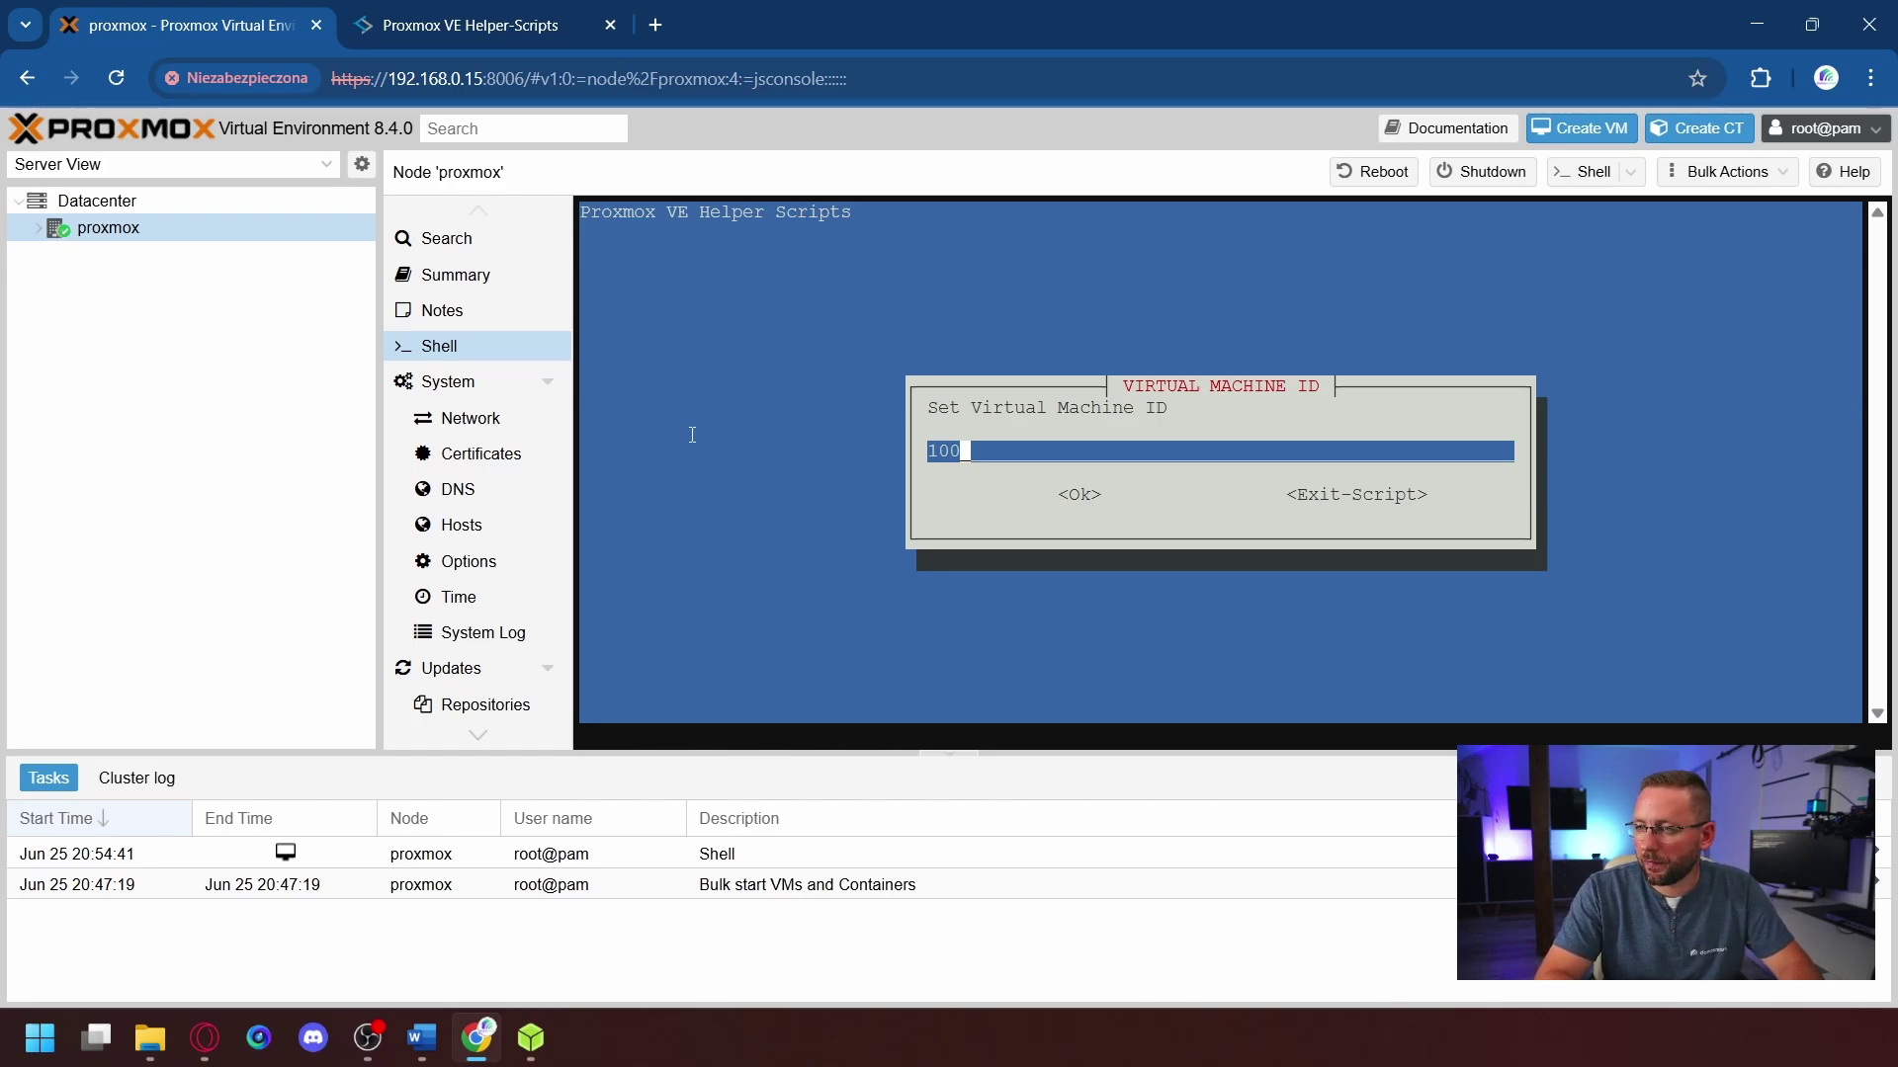
- Keep VM ID 100 and i440fx machine type; set a 200G disk with Write Through cache
key(Return)
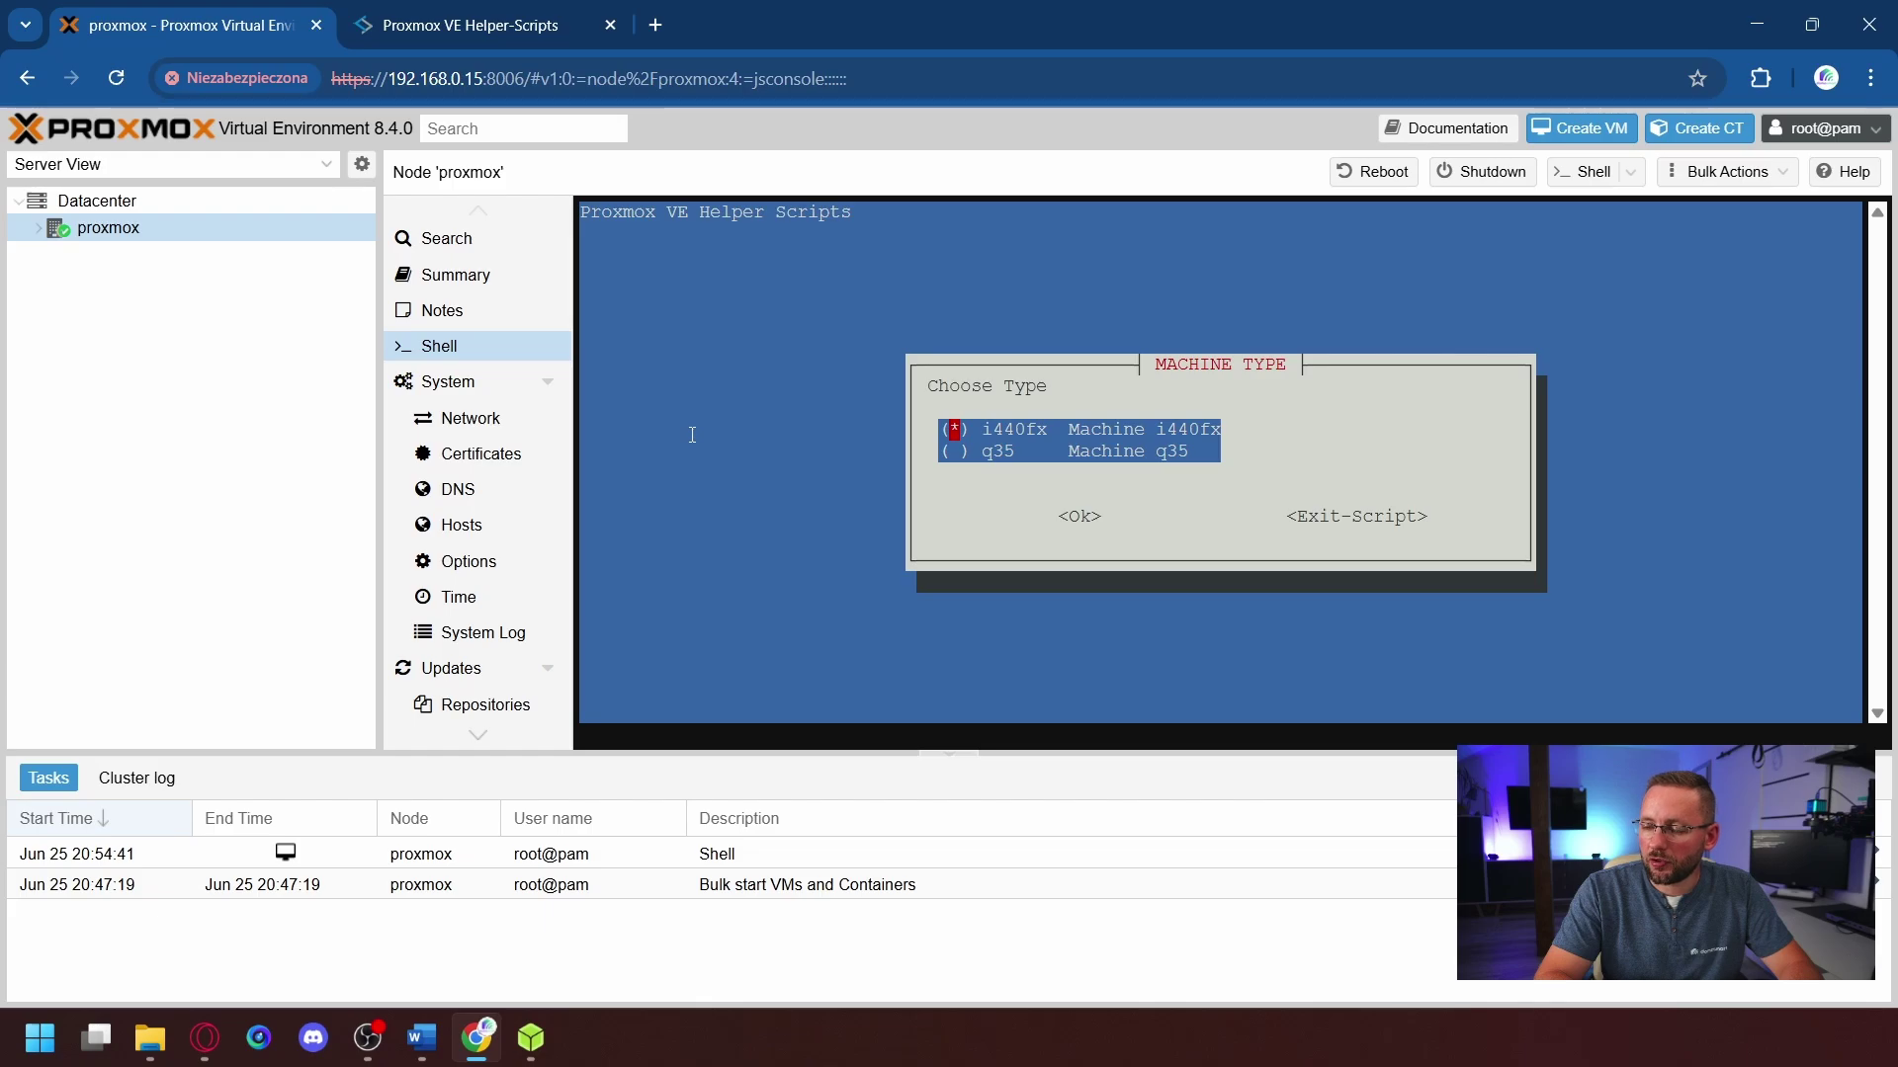
key(Return)
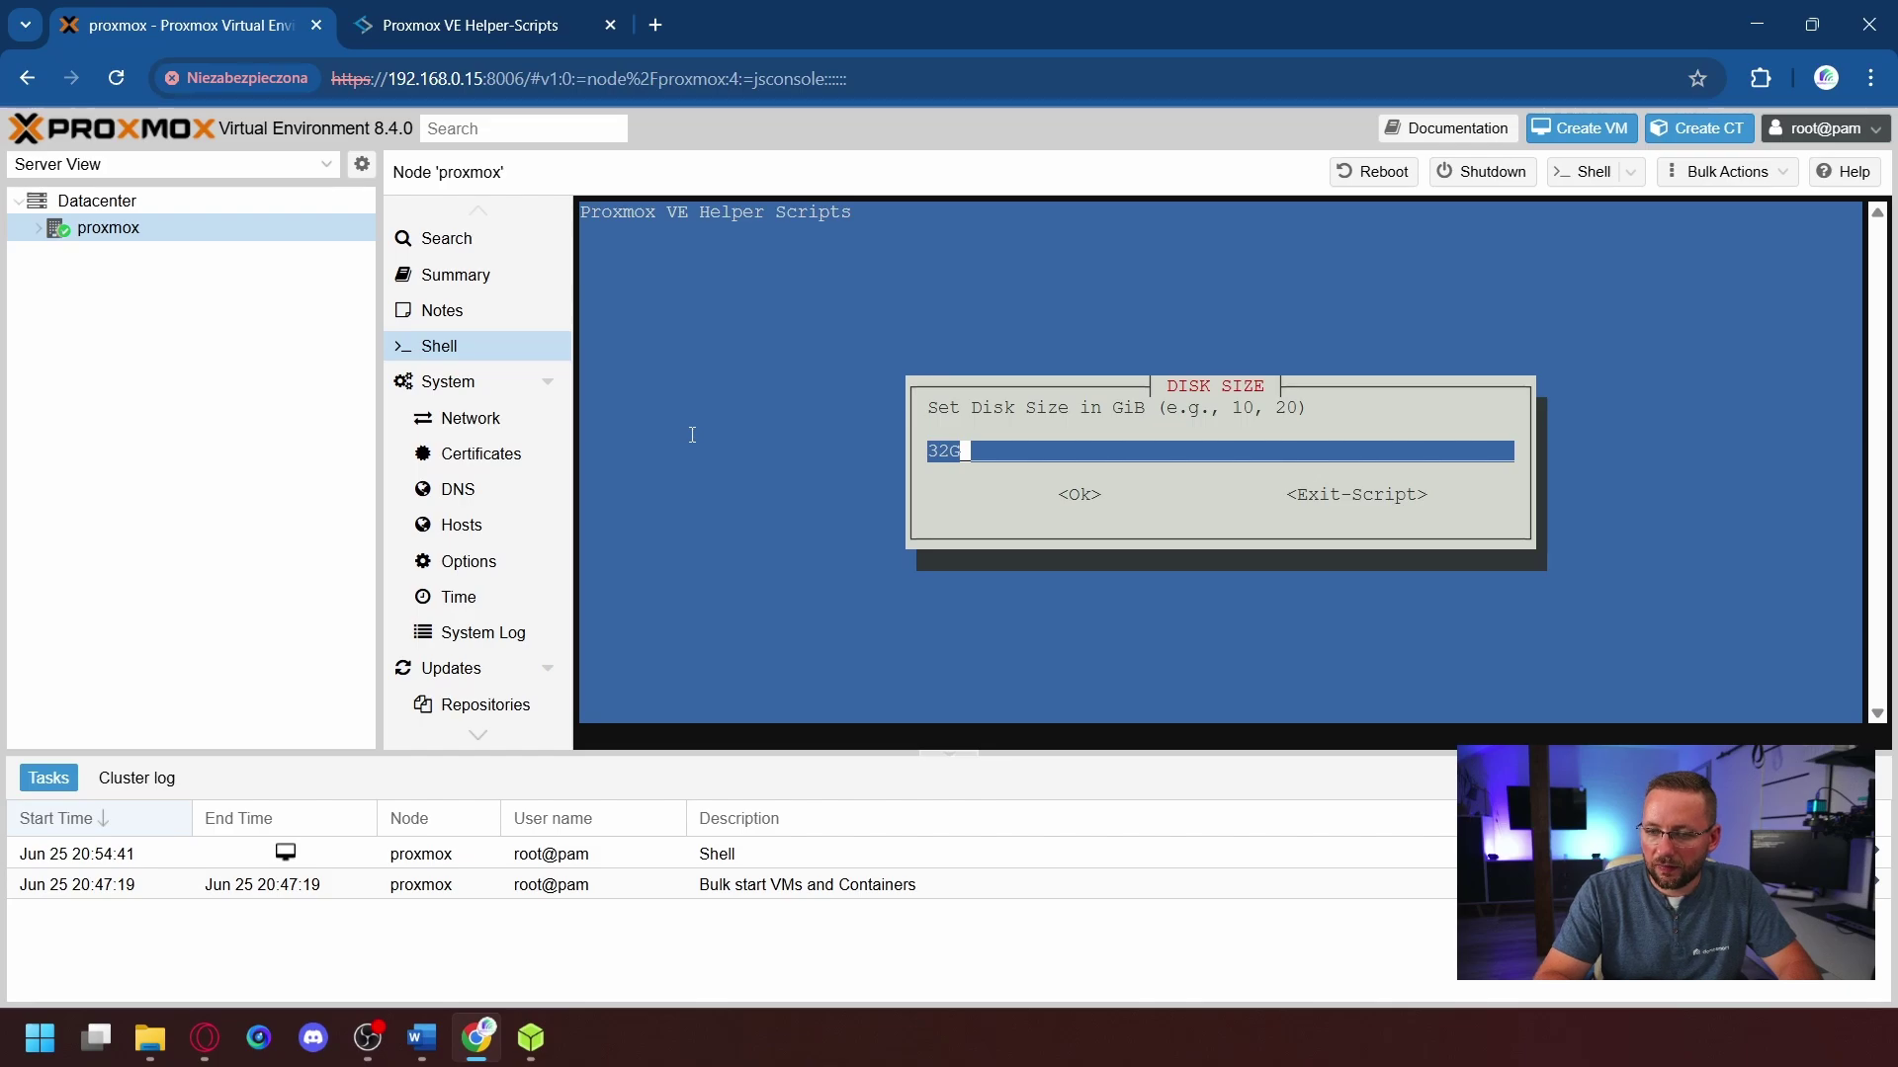
key(Left)
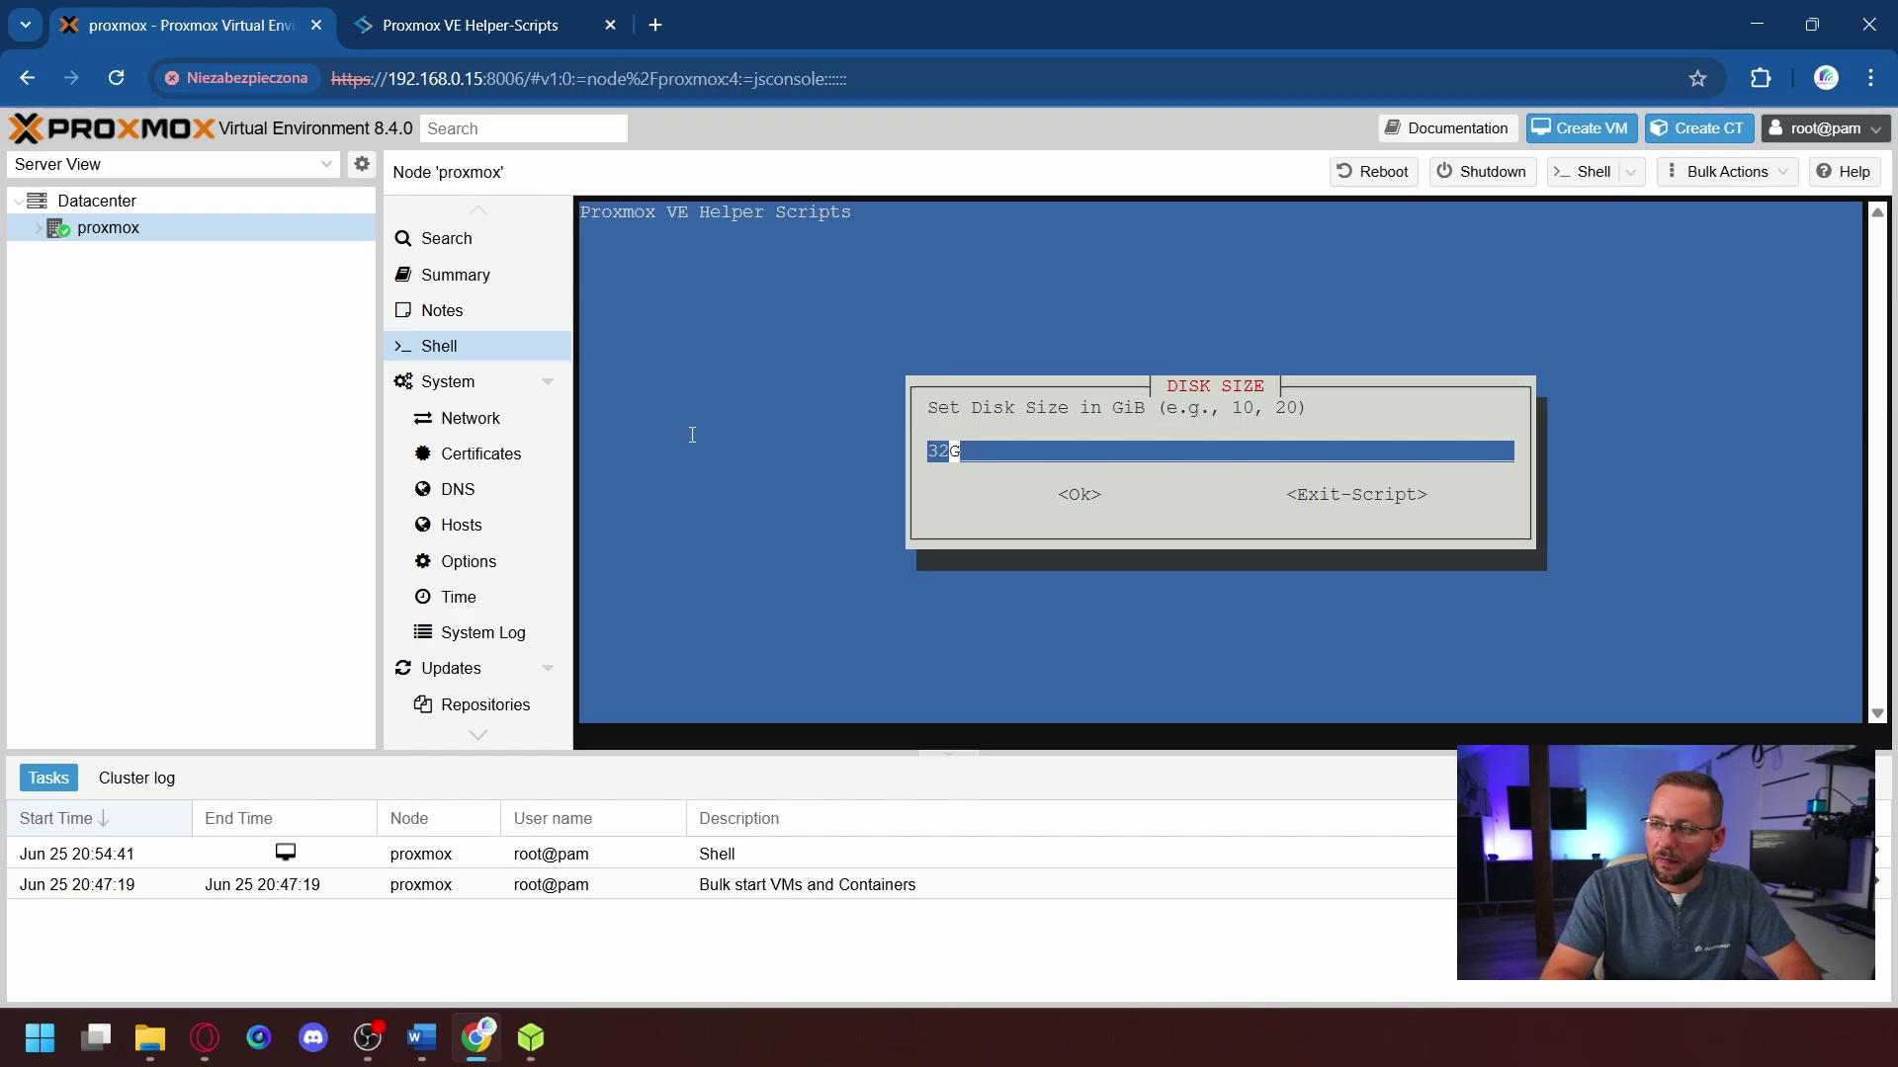
key(BackSpace)
key(BackSpace)
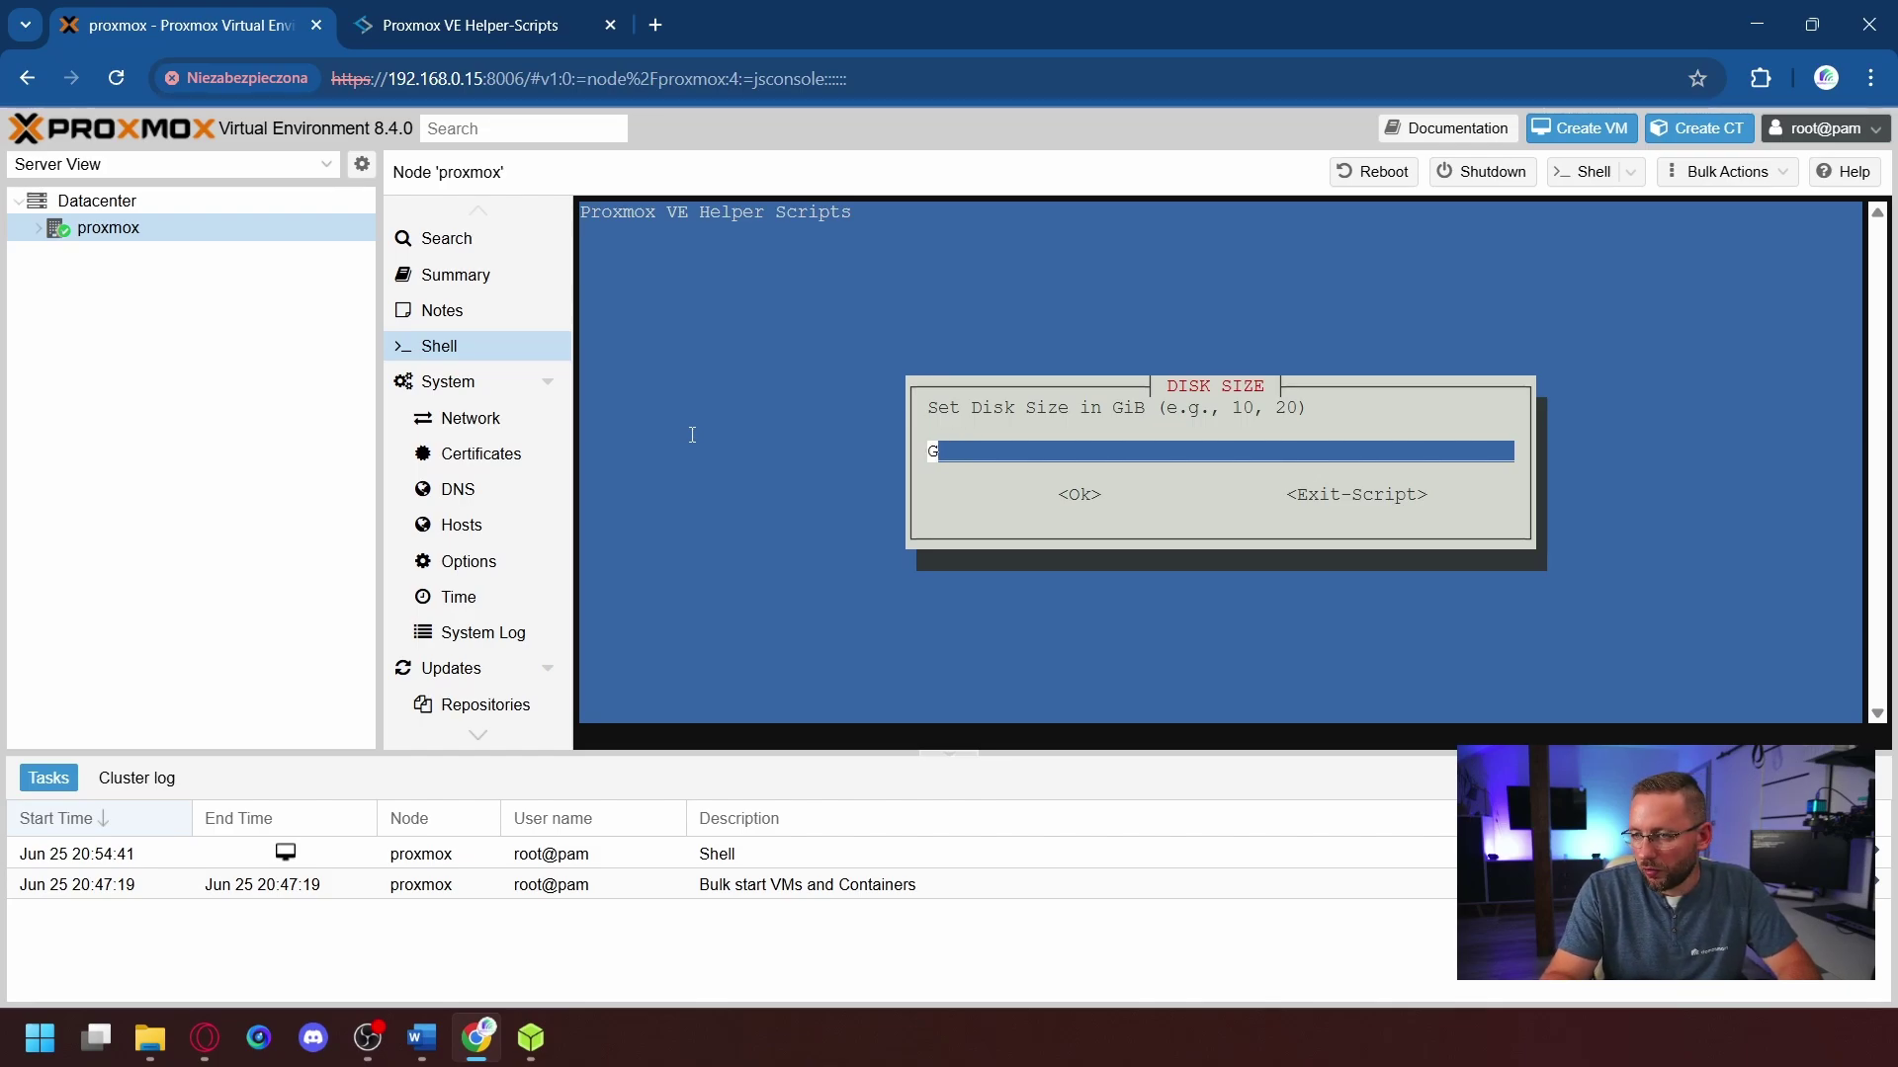
text(200)
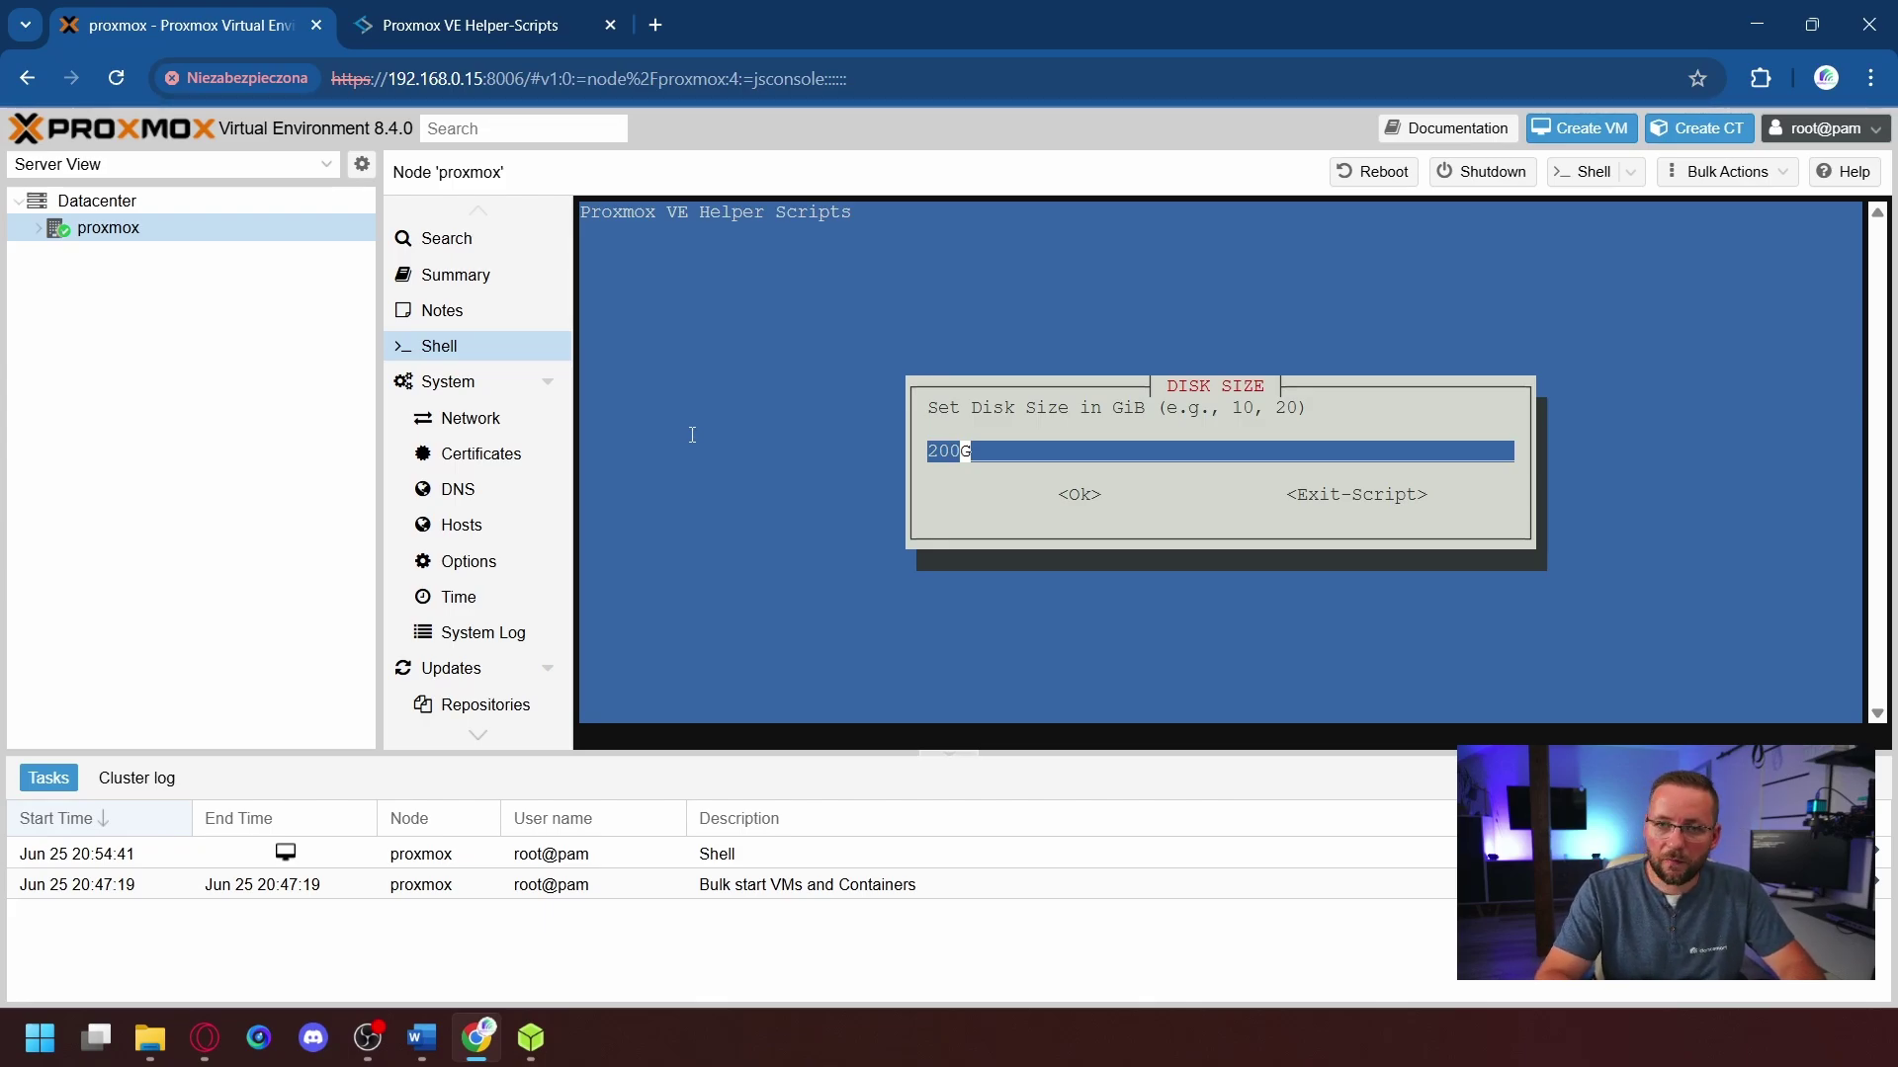
key(Return)
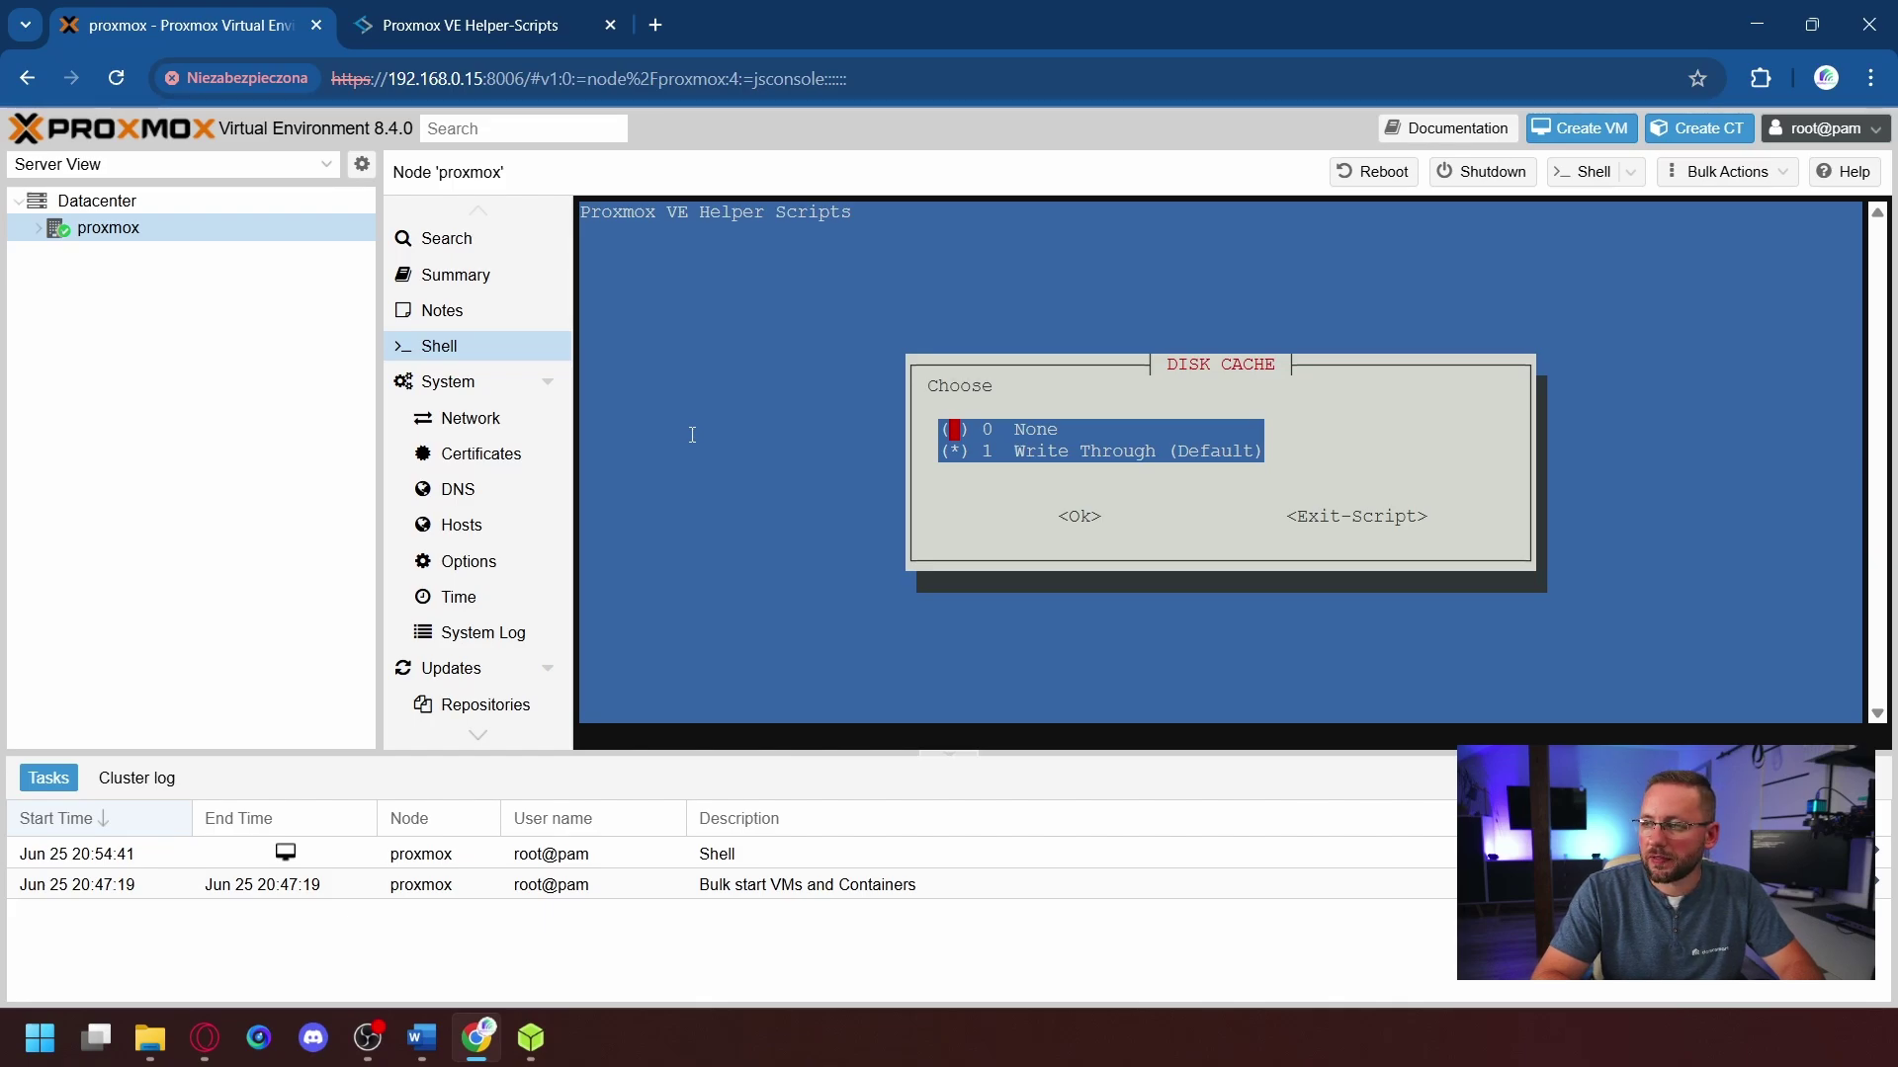
key(Tab)
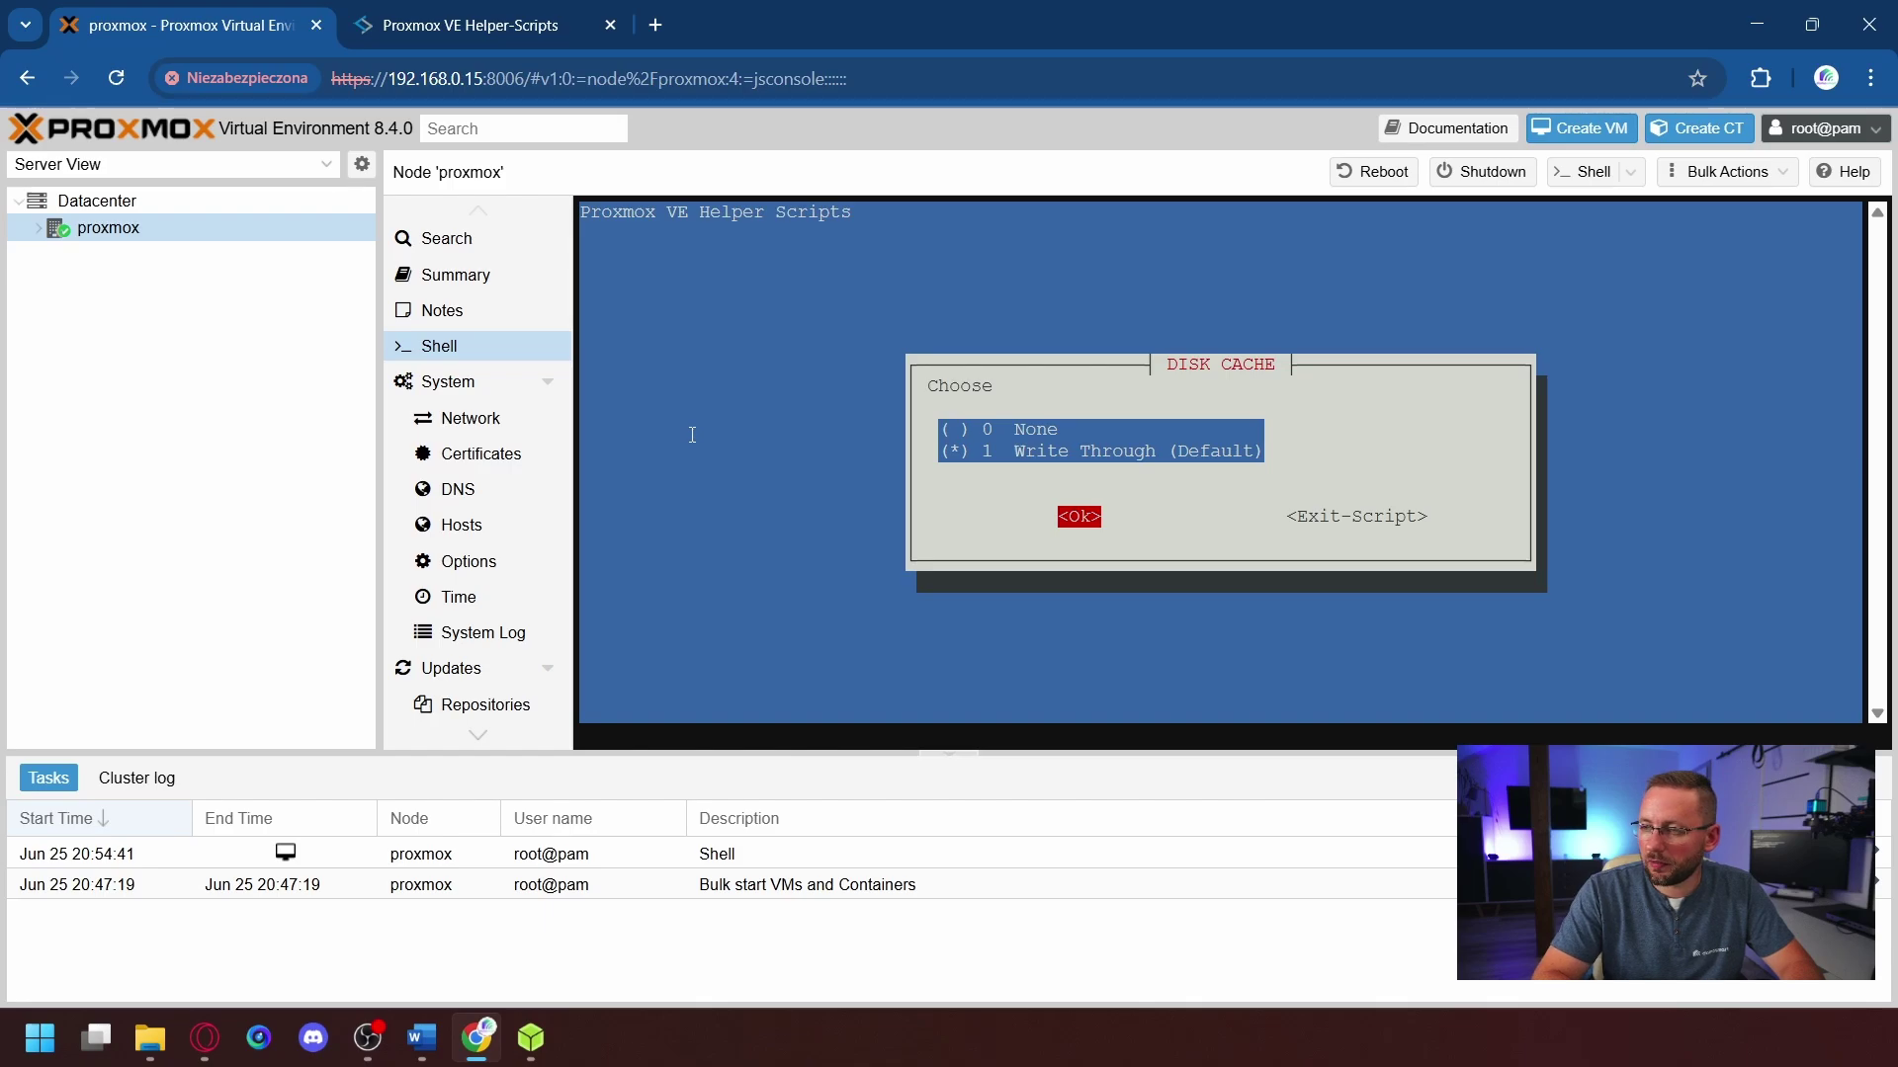
key(Return)
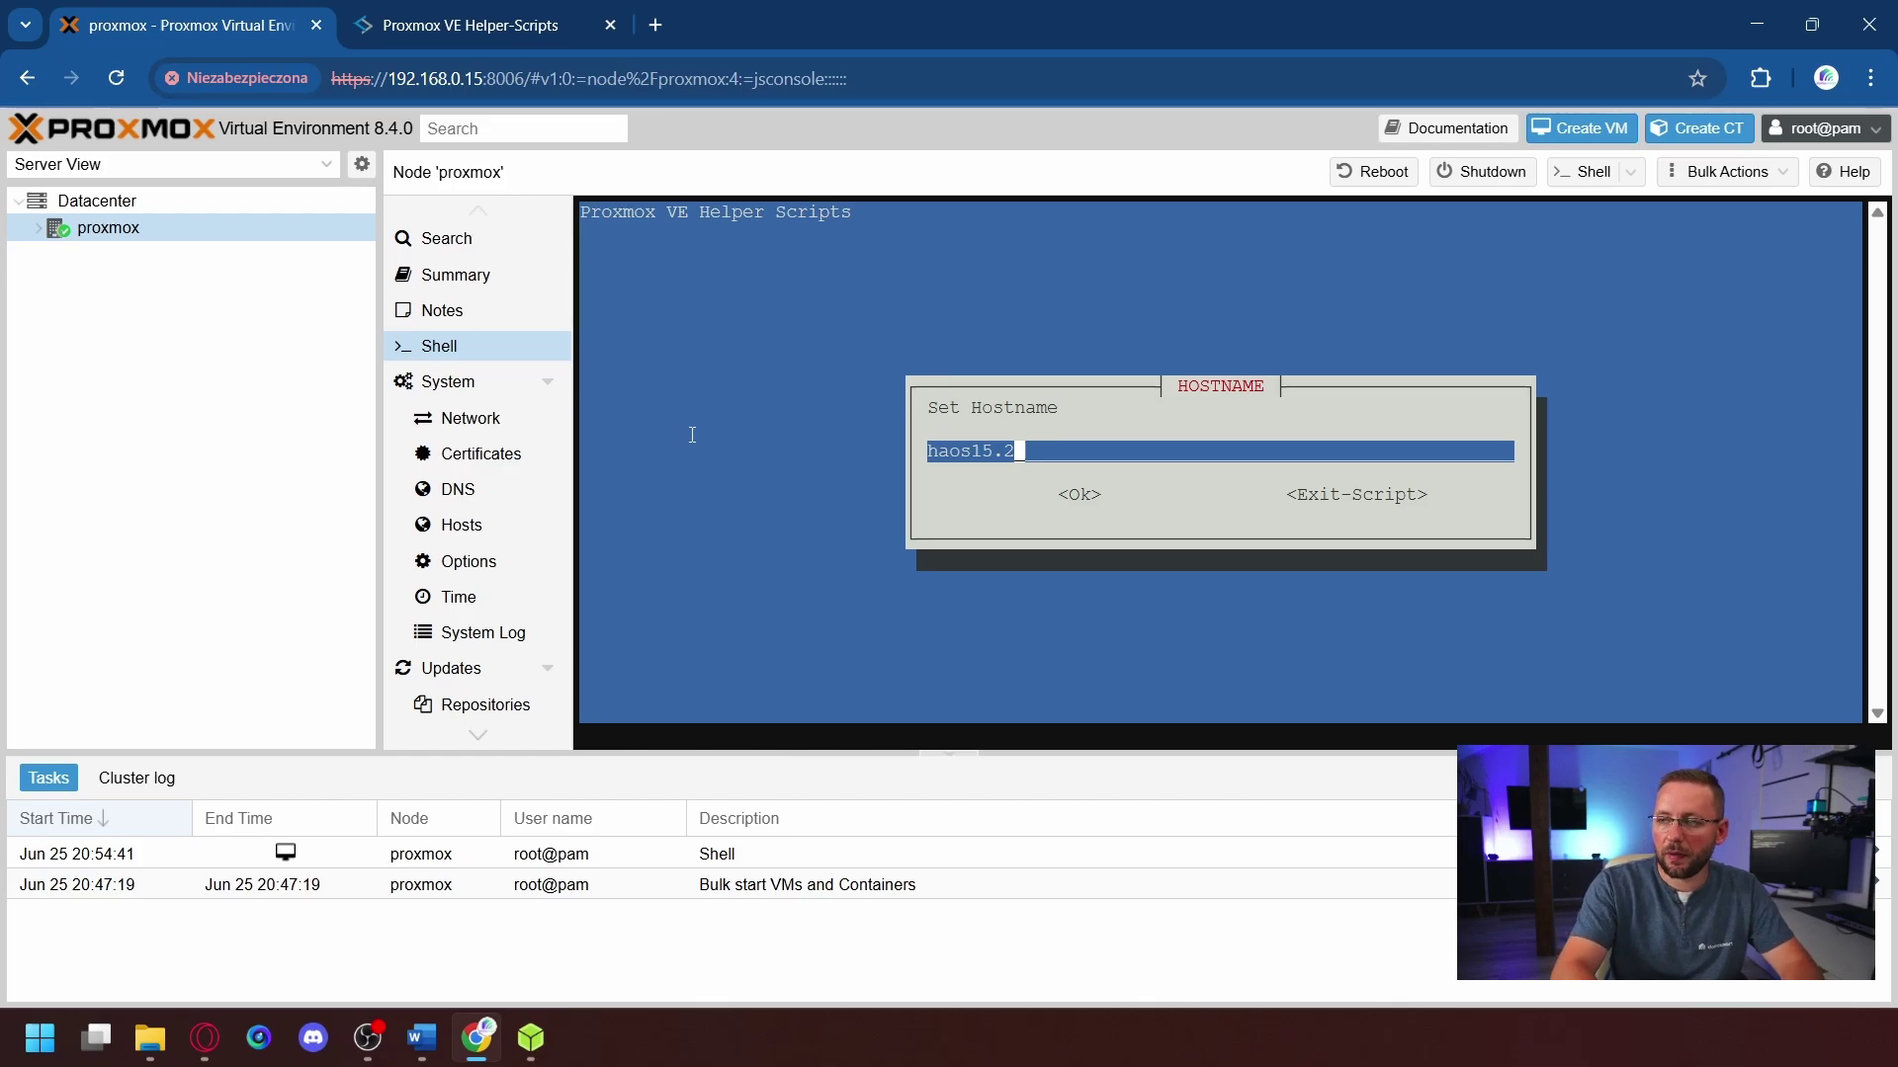
- Set the VM hostname to ha.local and keep the Host CPU model
key(BackSpace)
key(BackSpace)
key(BackSpace)
key(BackSpace)
key(BackSpace)
key(BackSpace)
key(BackSpace)
key(BackSpace)
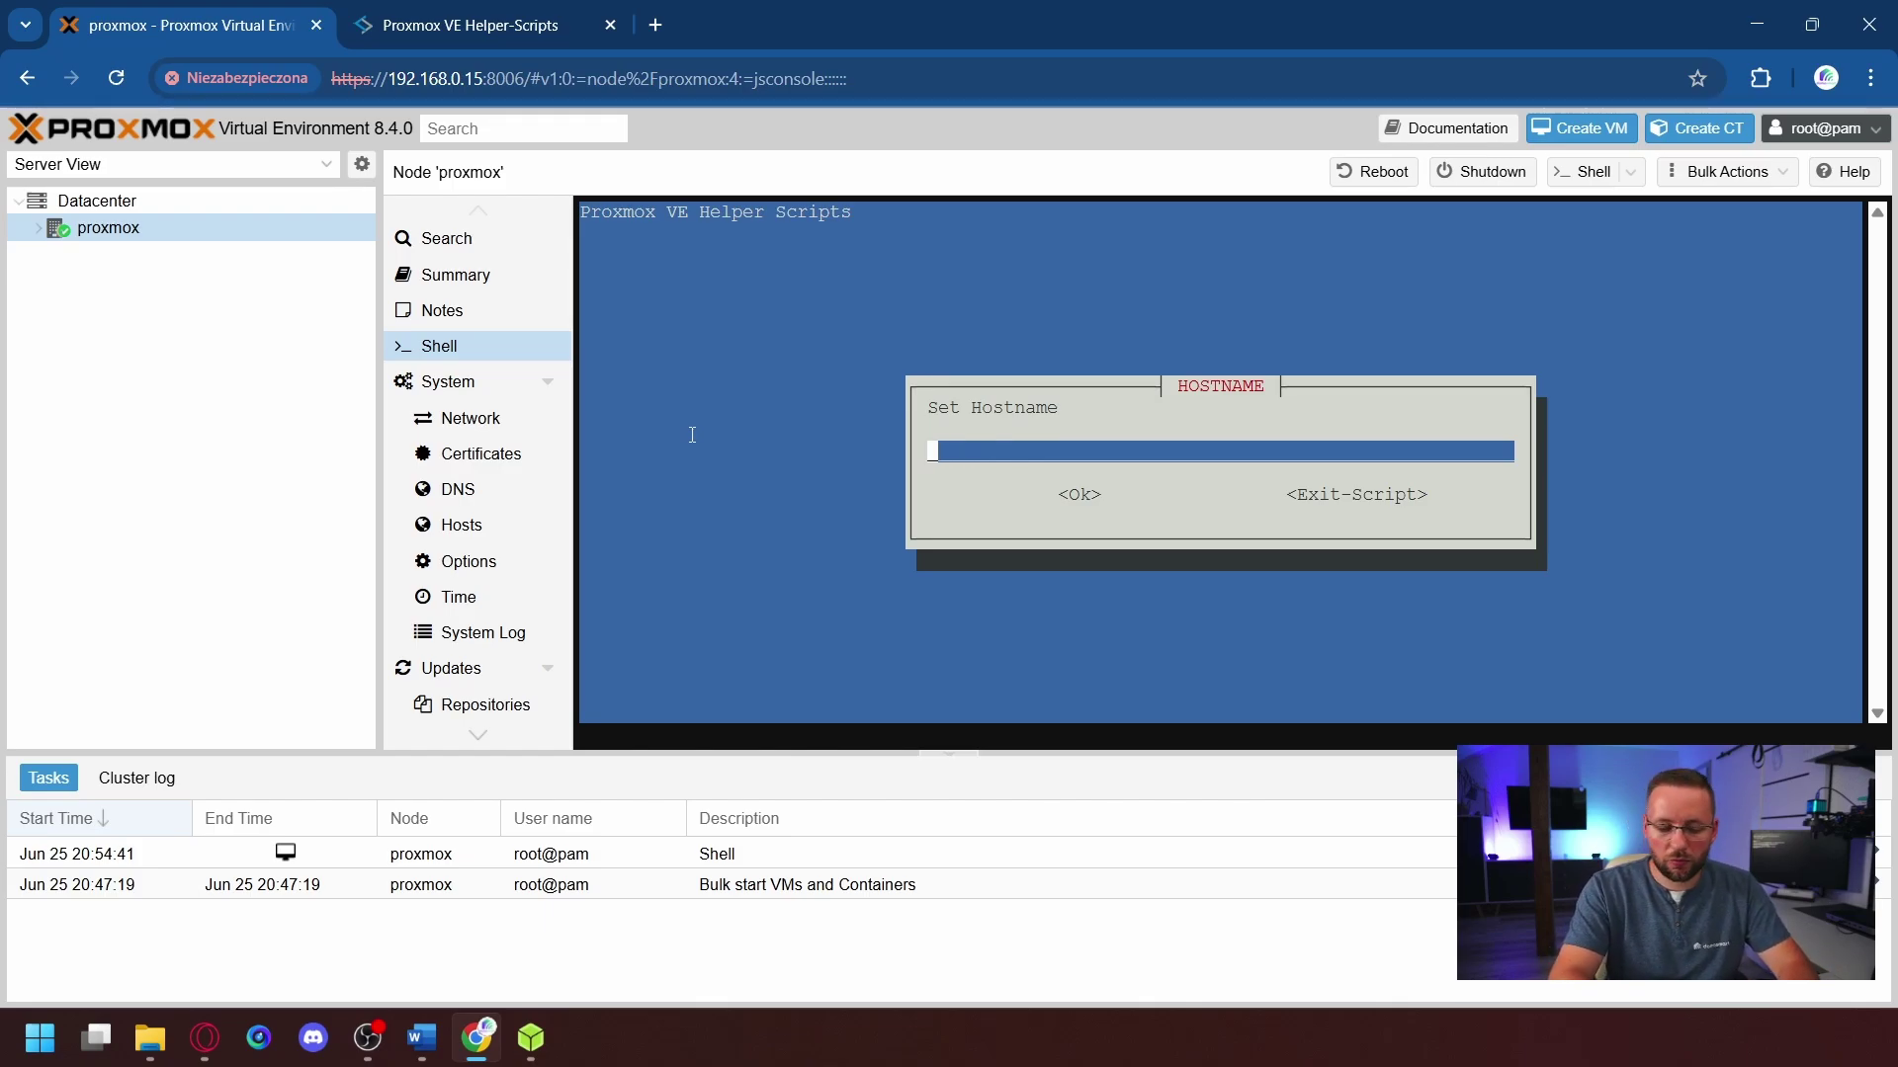
text(h)
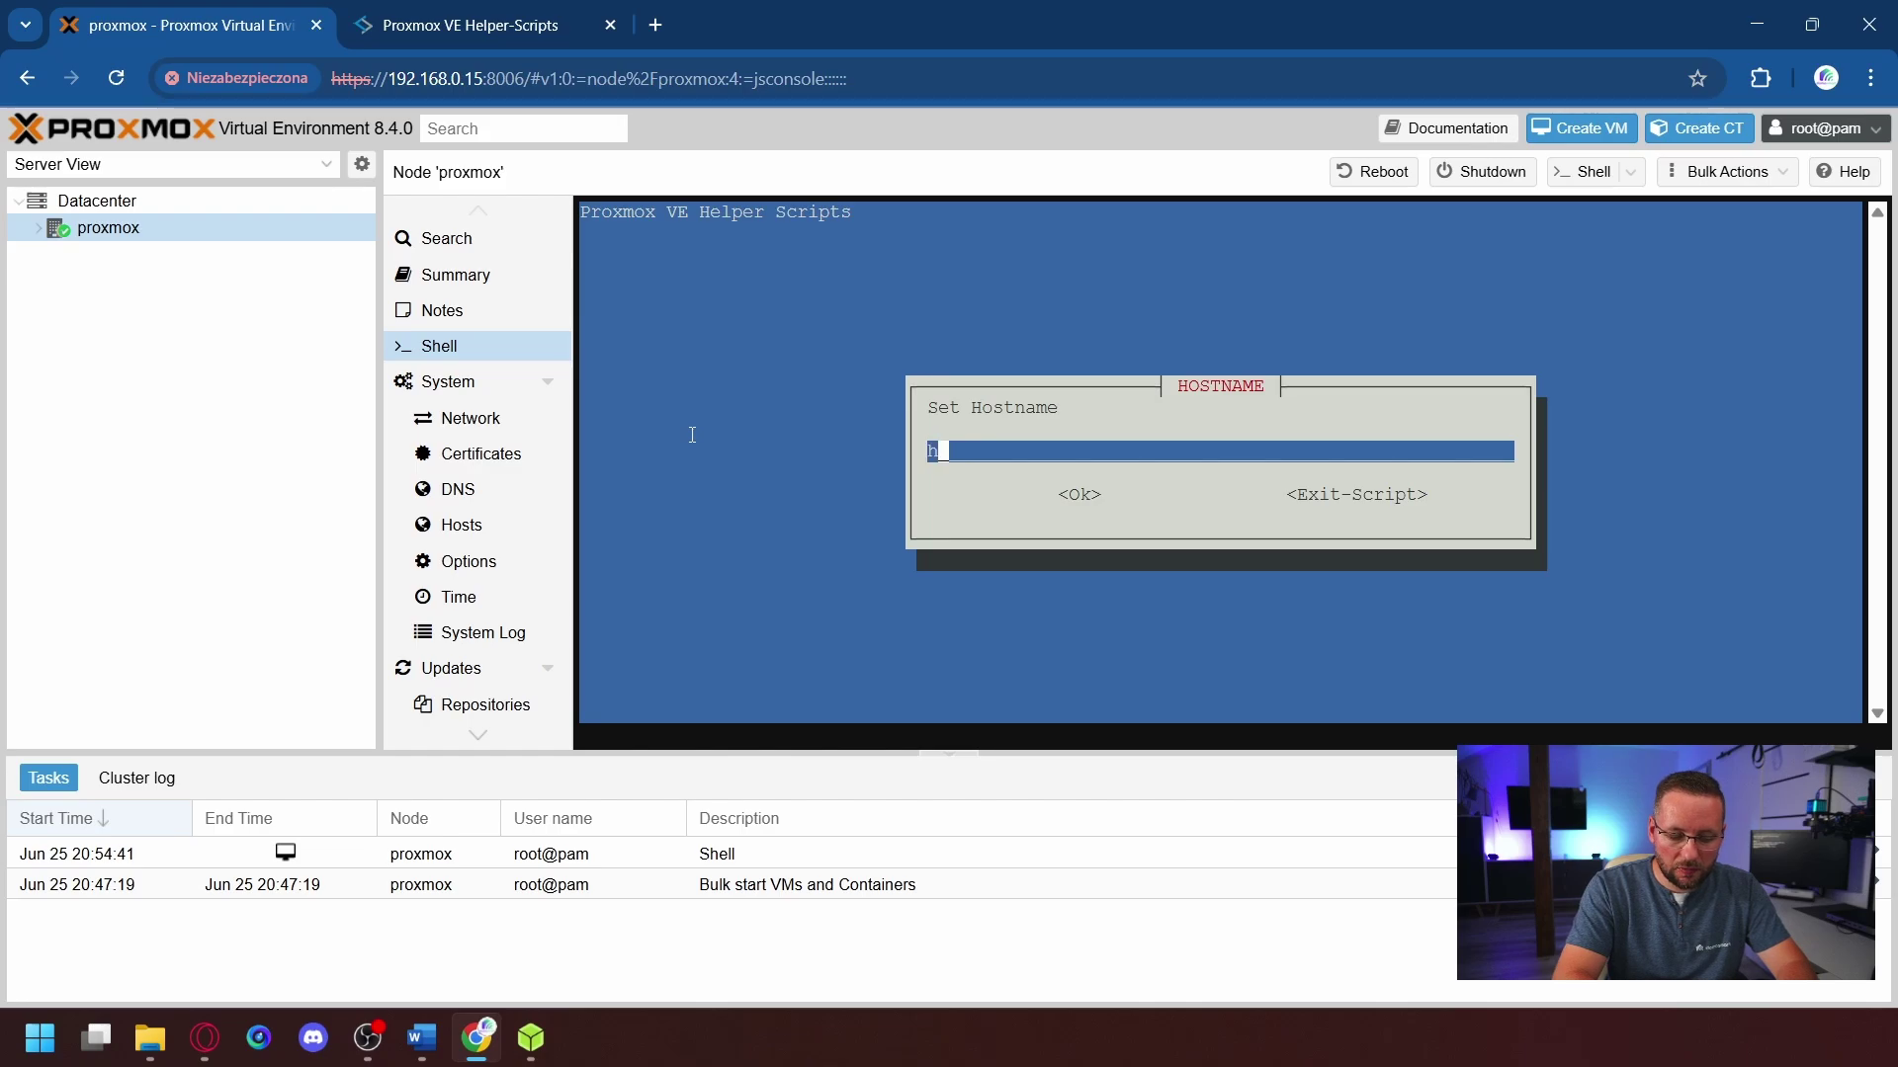
text(a.local)
key(Return)
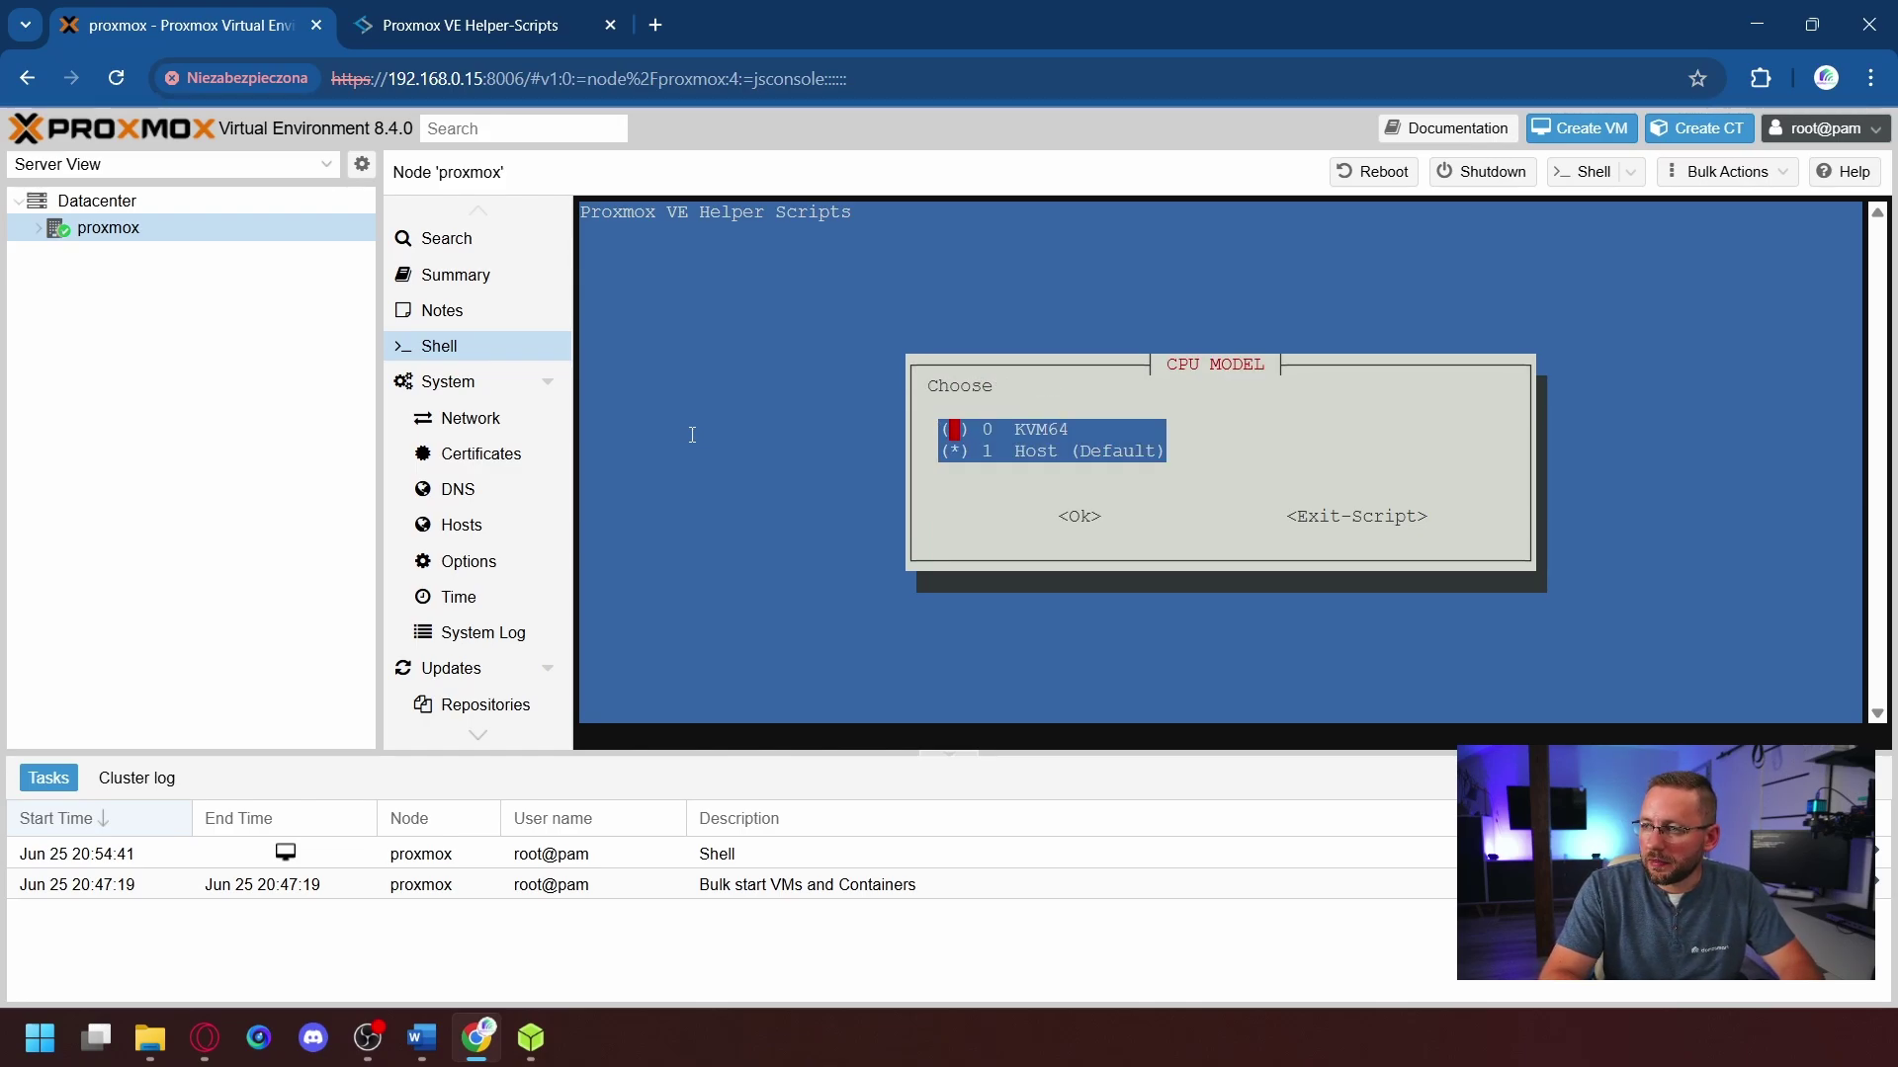
key(Tab)
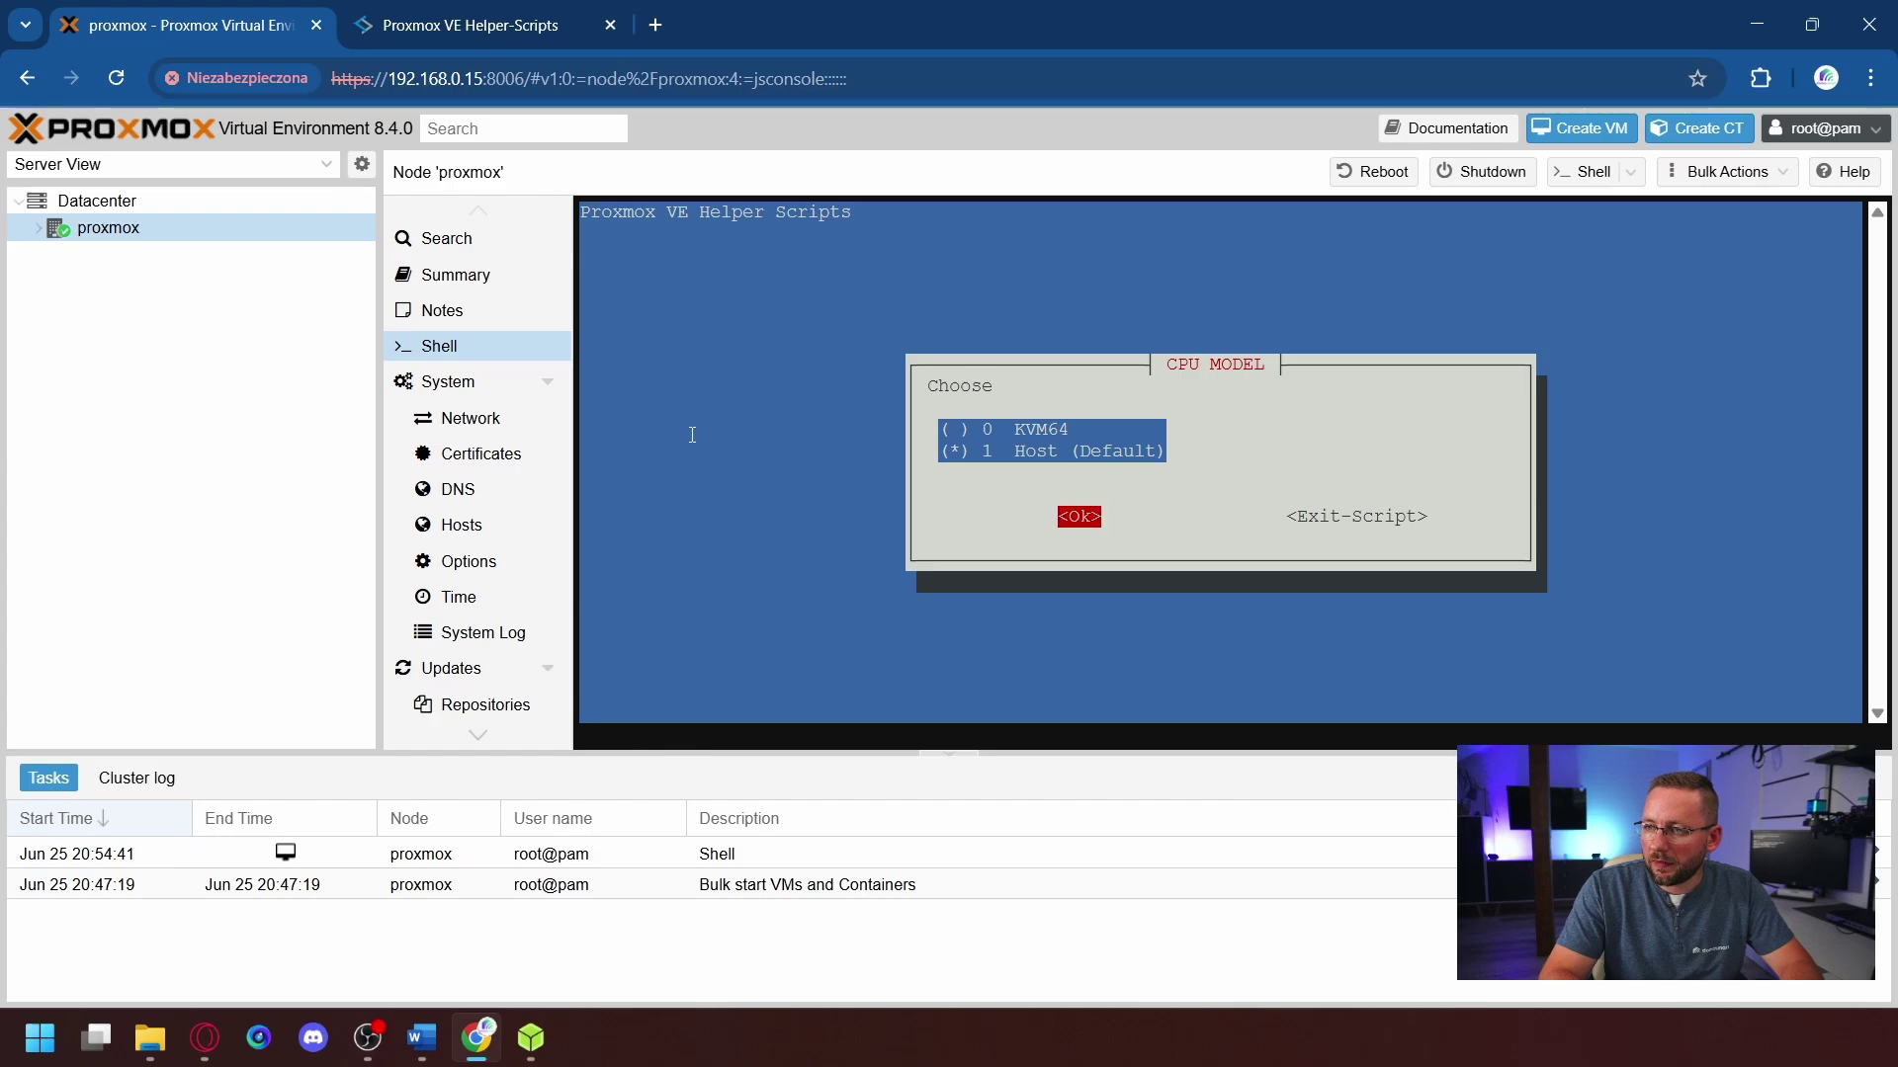
key(Return)
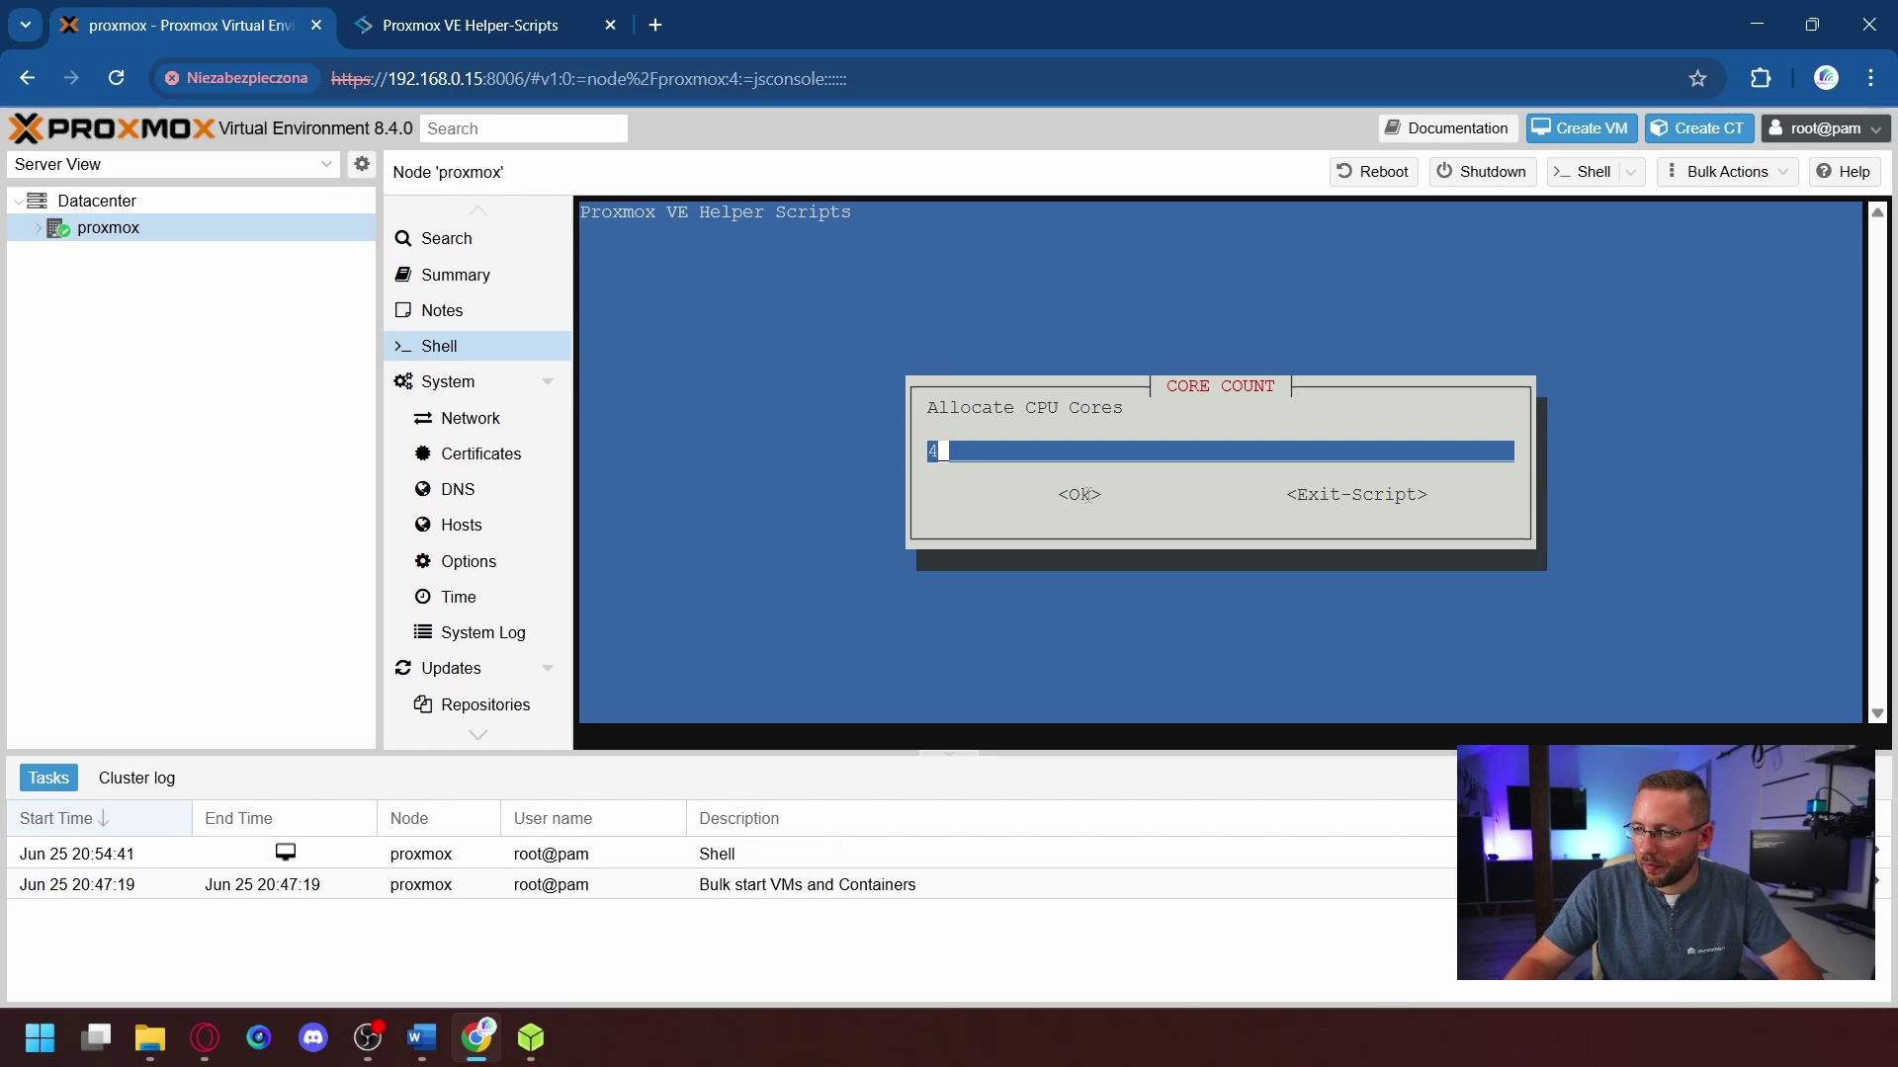
- Confirm 4 CPU cores and replace the 2048 MiB RAM default with 4096
key(Tab)
key(Return)
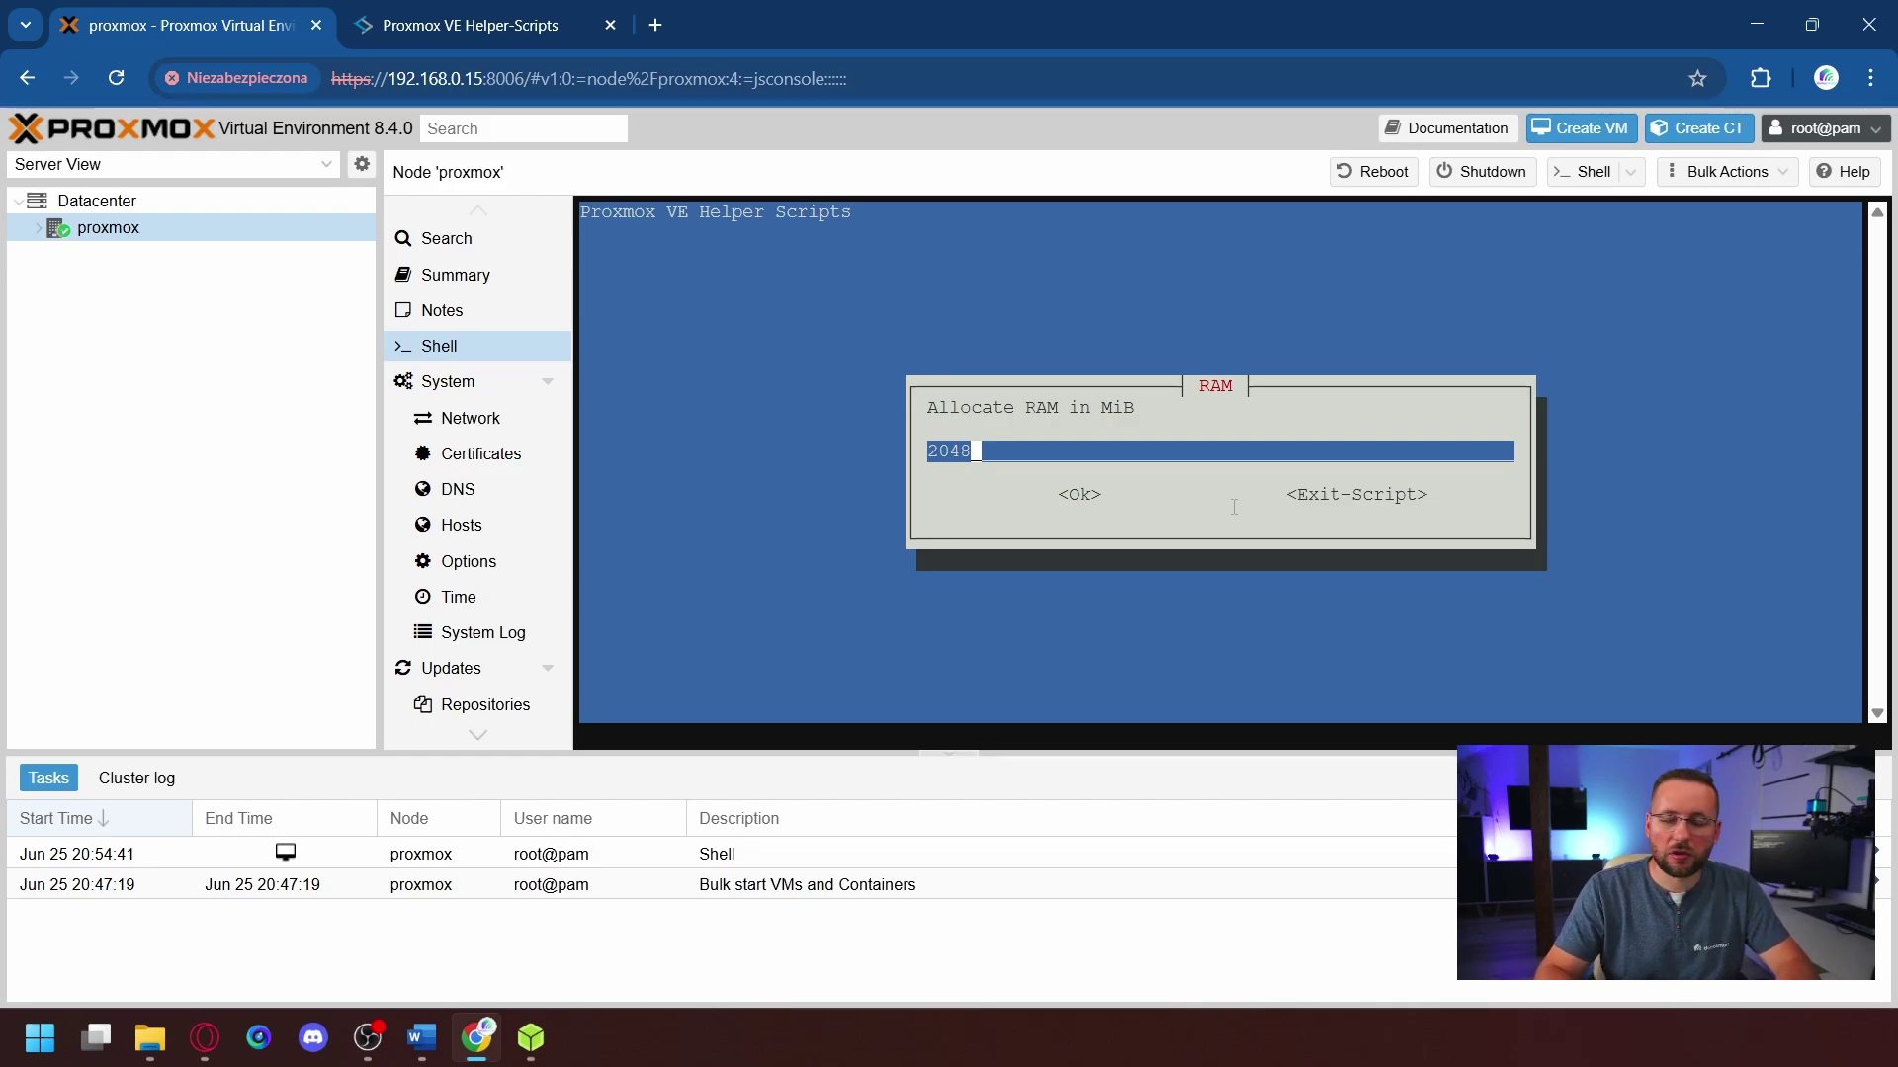
key(BackSpace)
key(BackSpace)
key(BackSpace)
key(BackSpace)
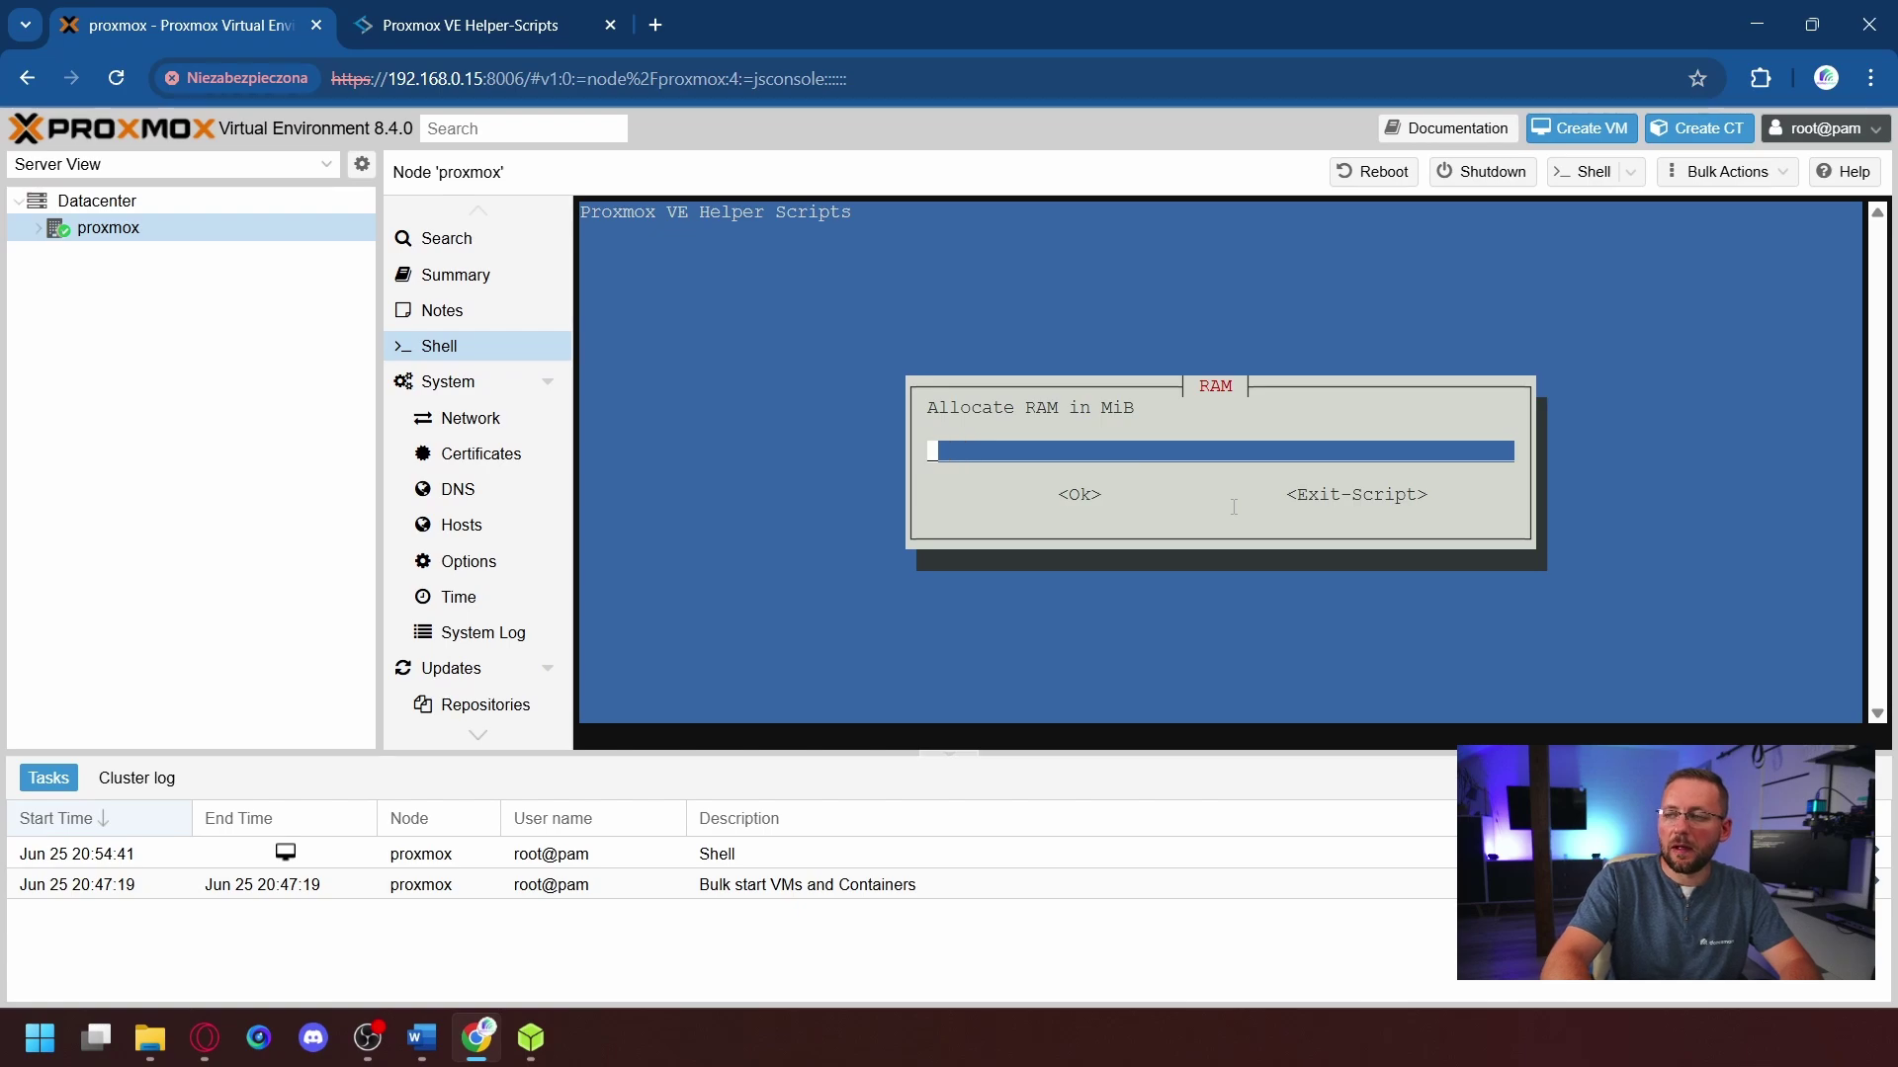
text(40)
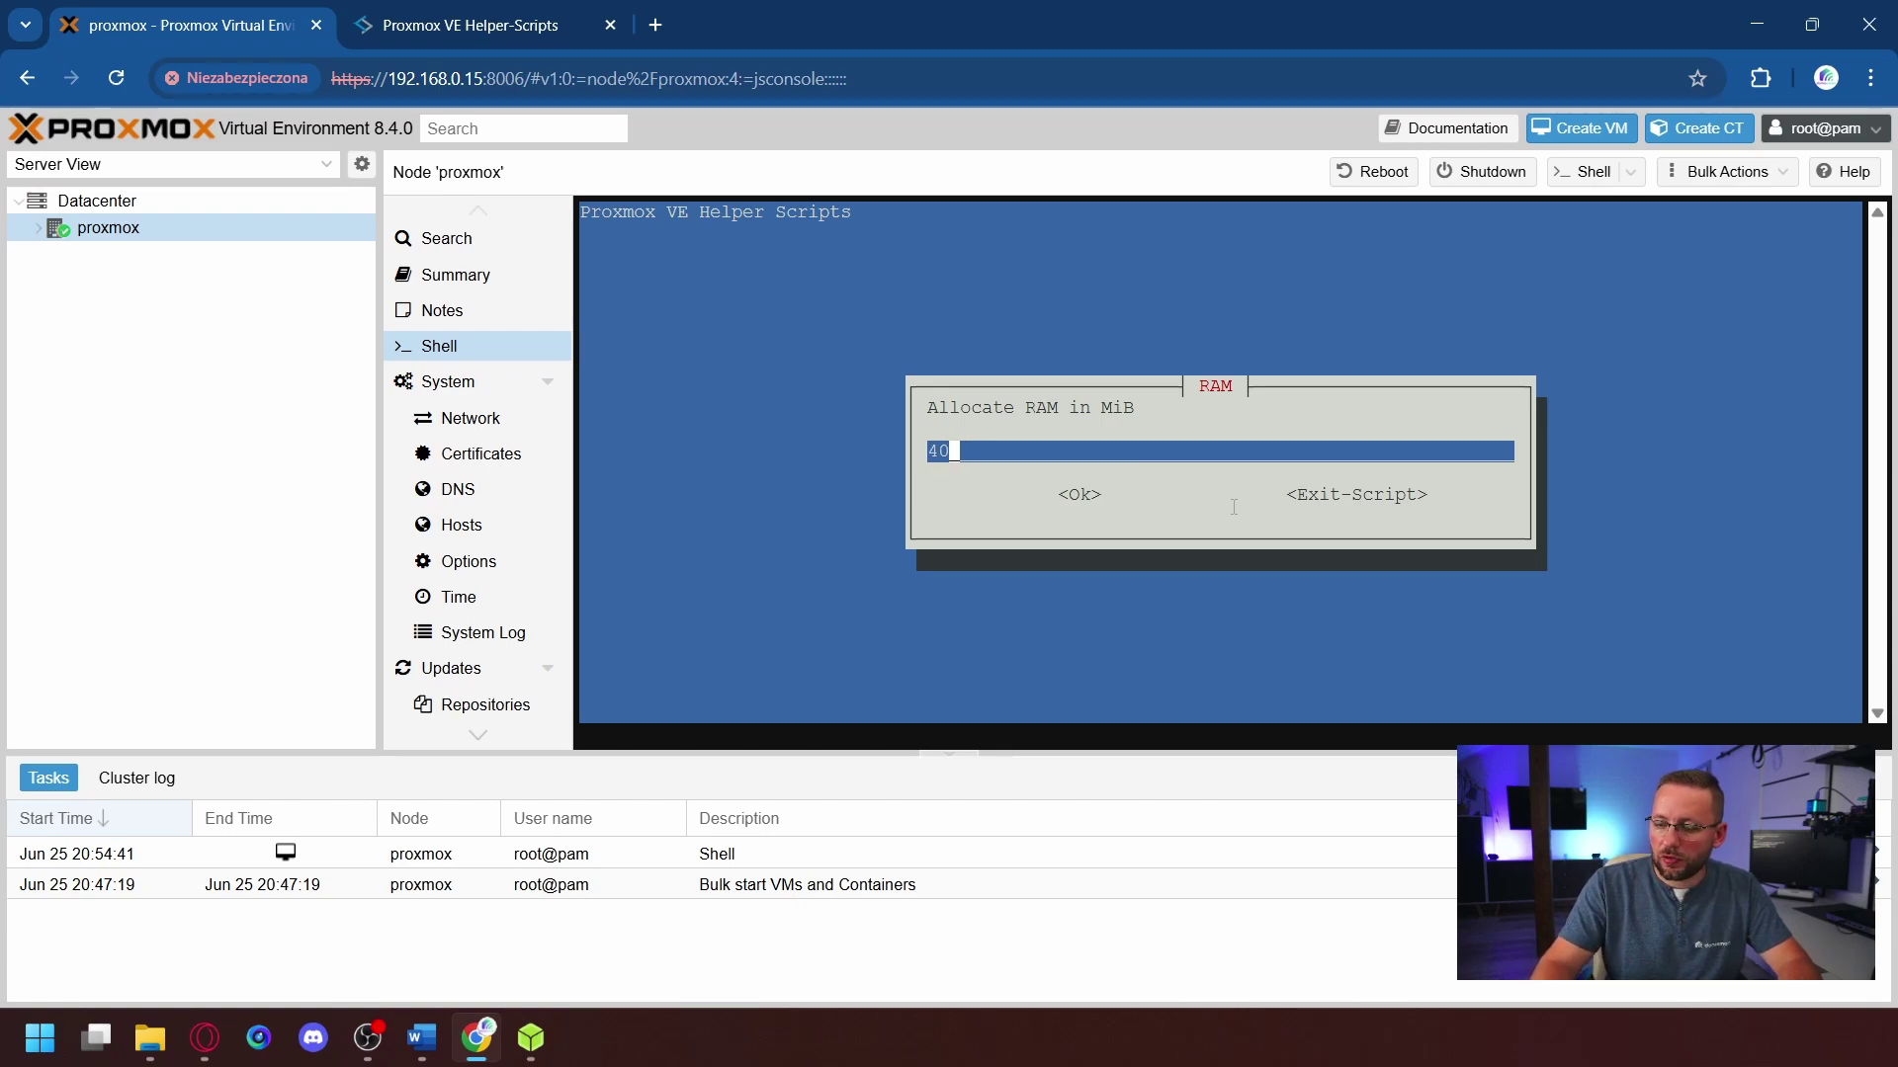
text(96)
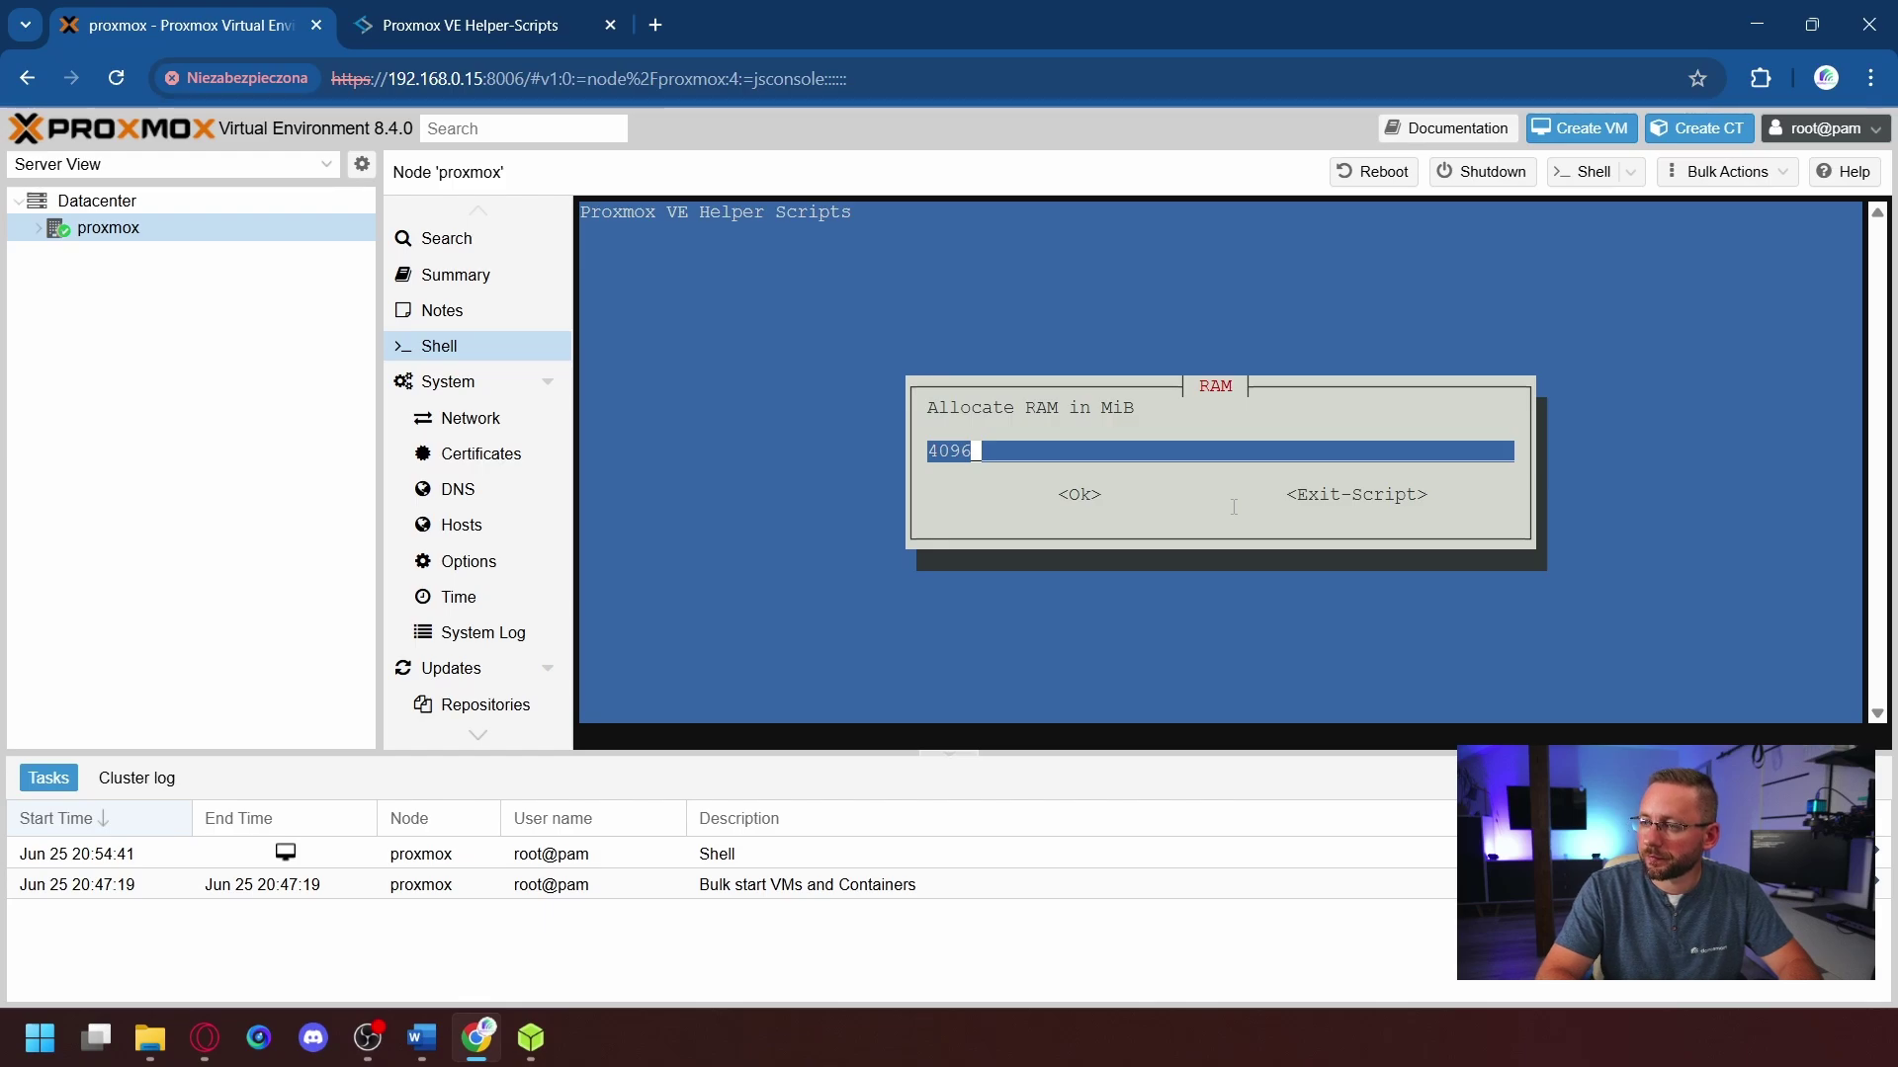
key(Return)
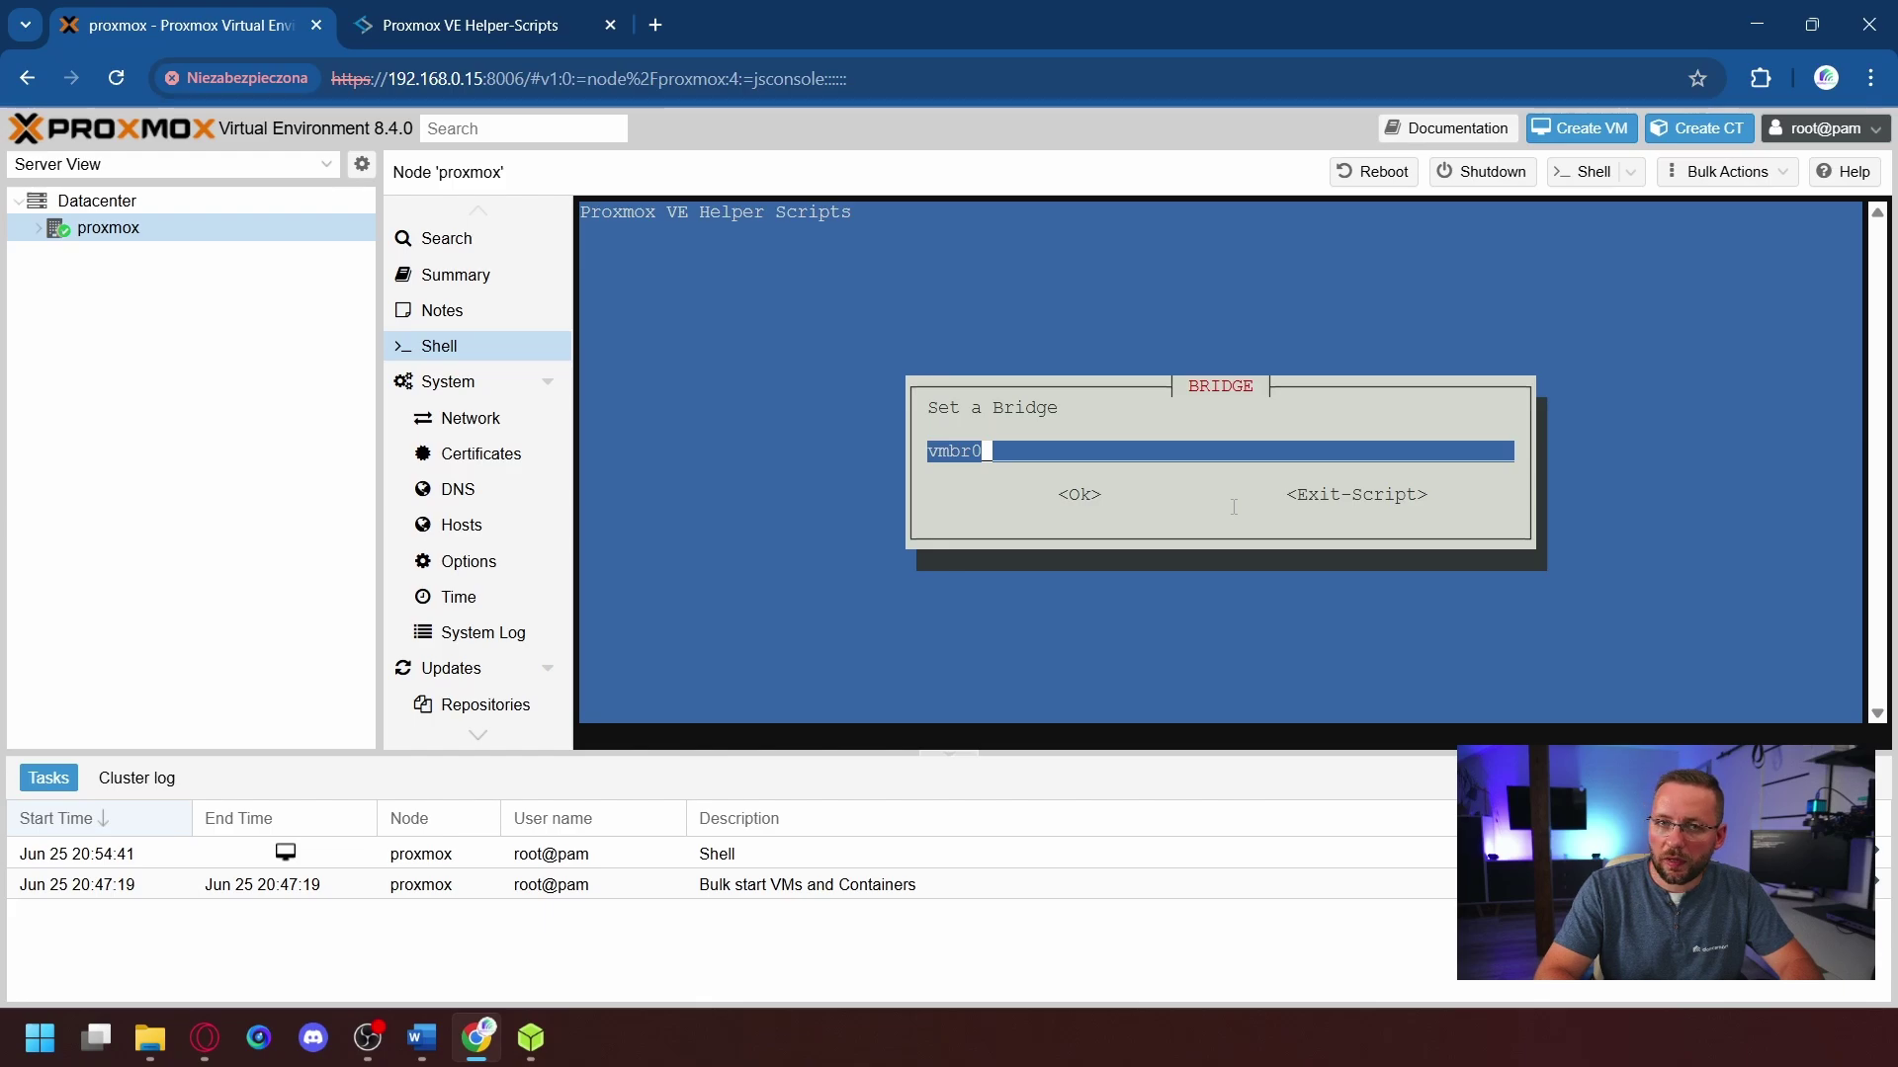
- Accept bridge vmbr0, the suggested MAC, default VLAN and MTU, and start the VM when done
key(Return)
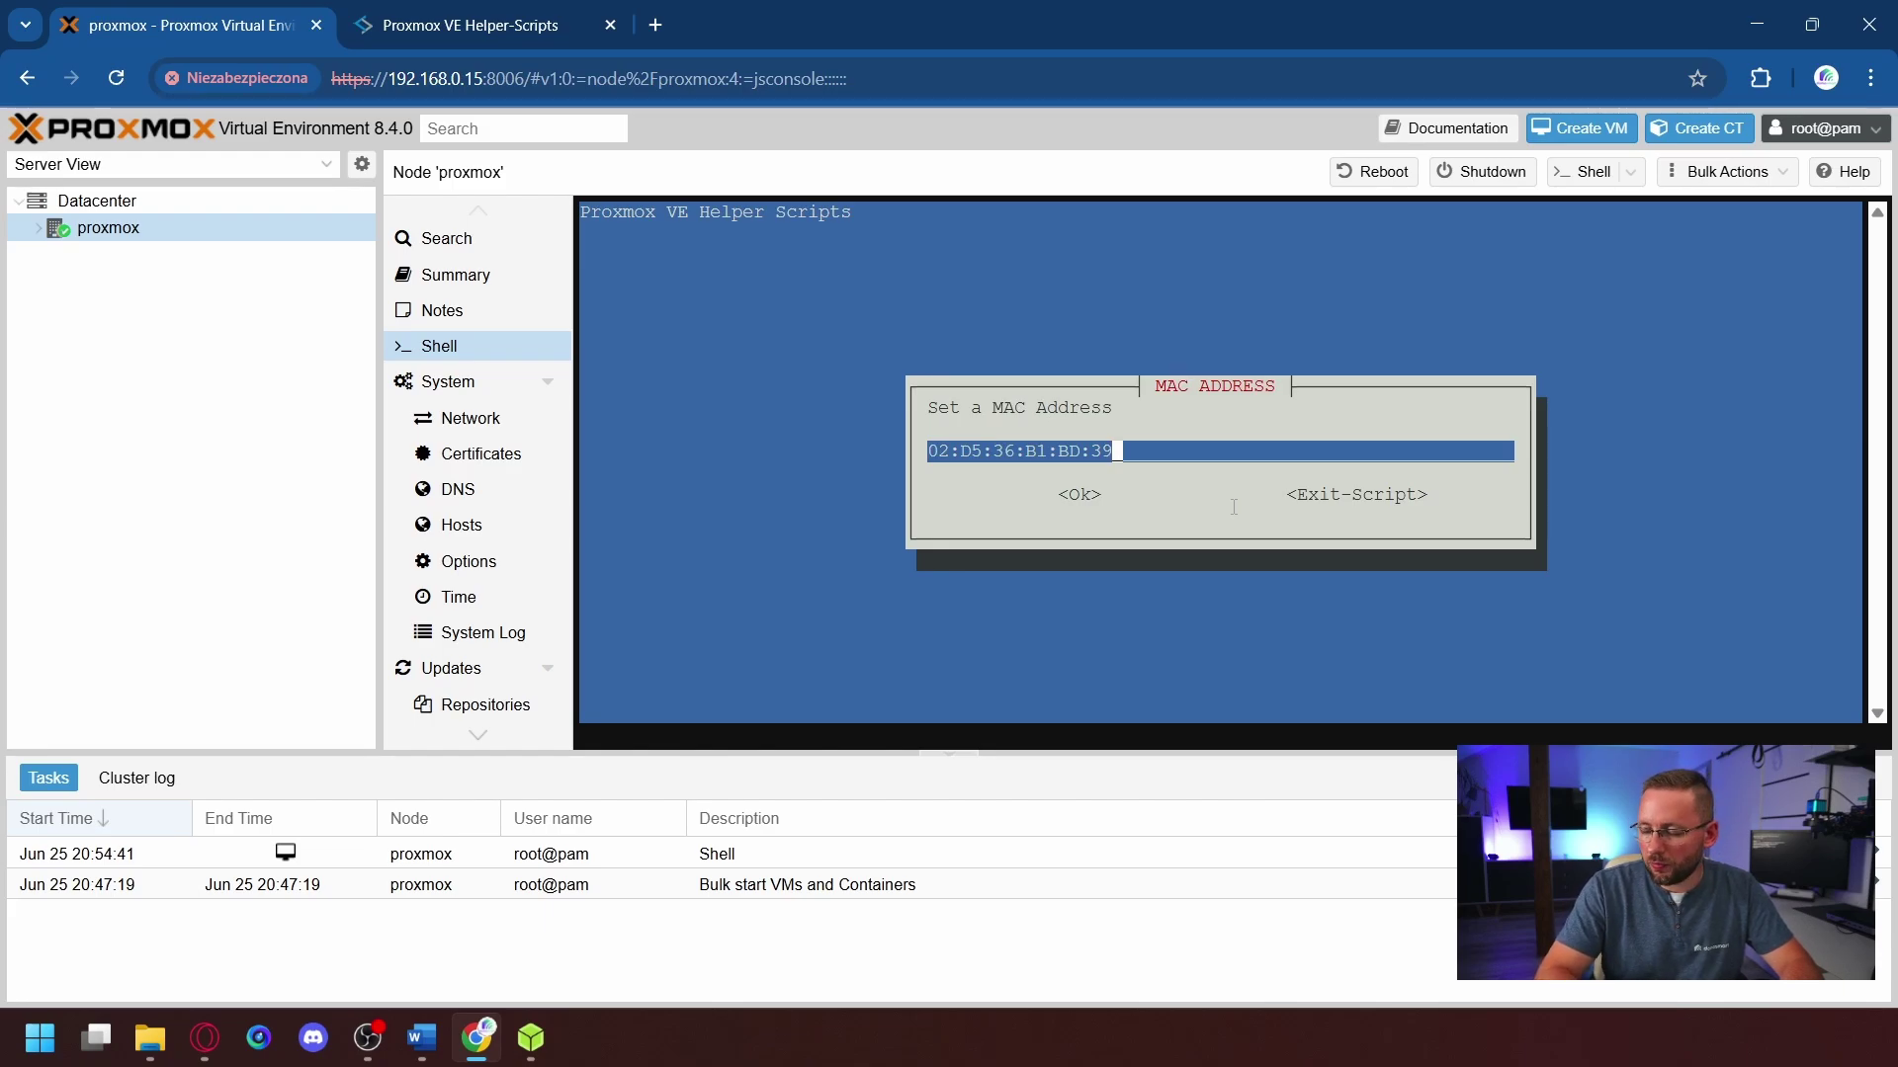
key(Return)
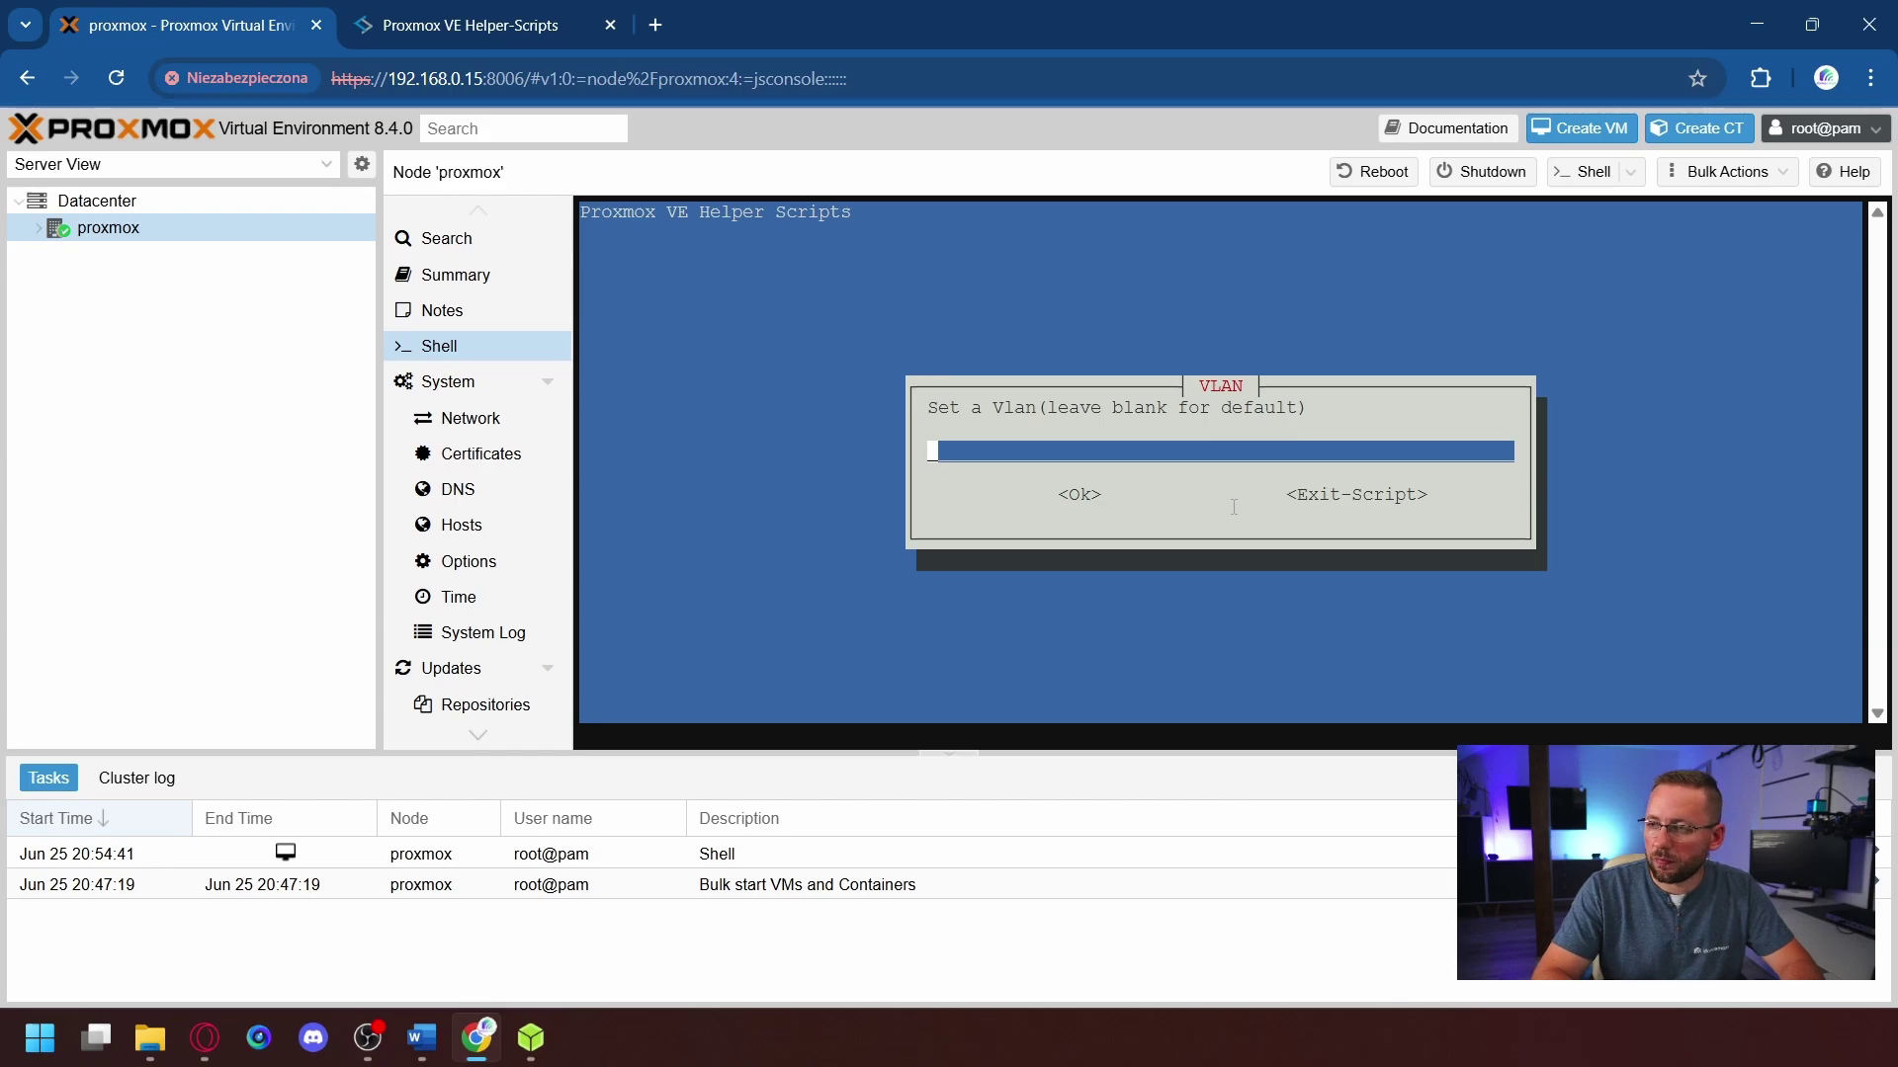
key(Return)
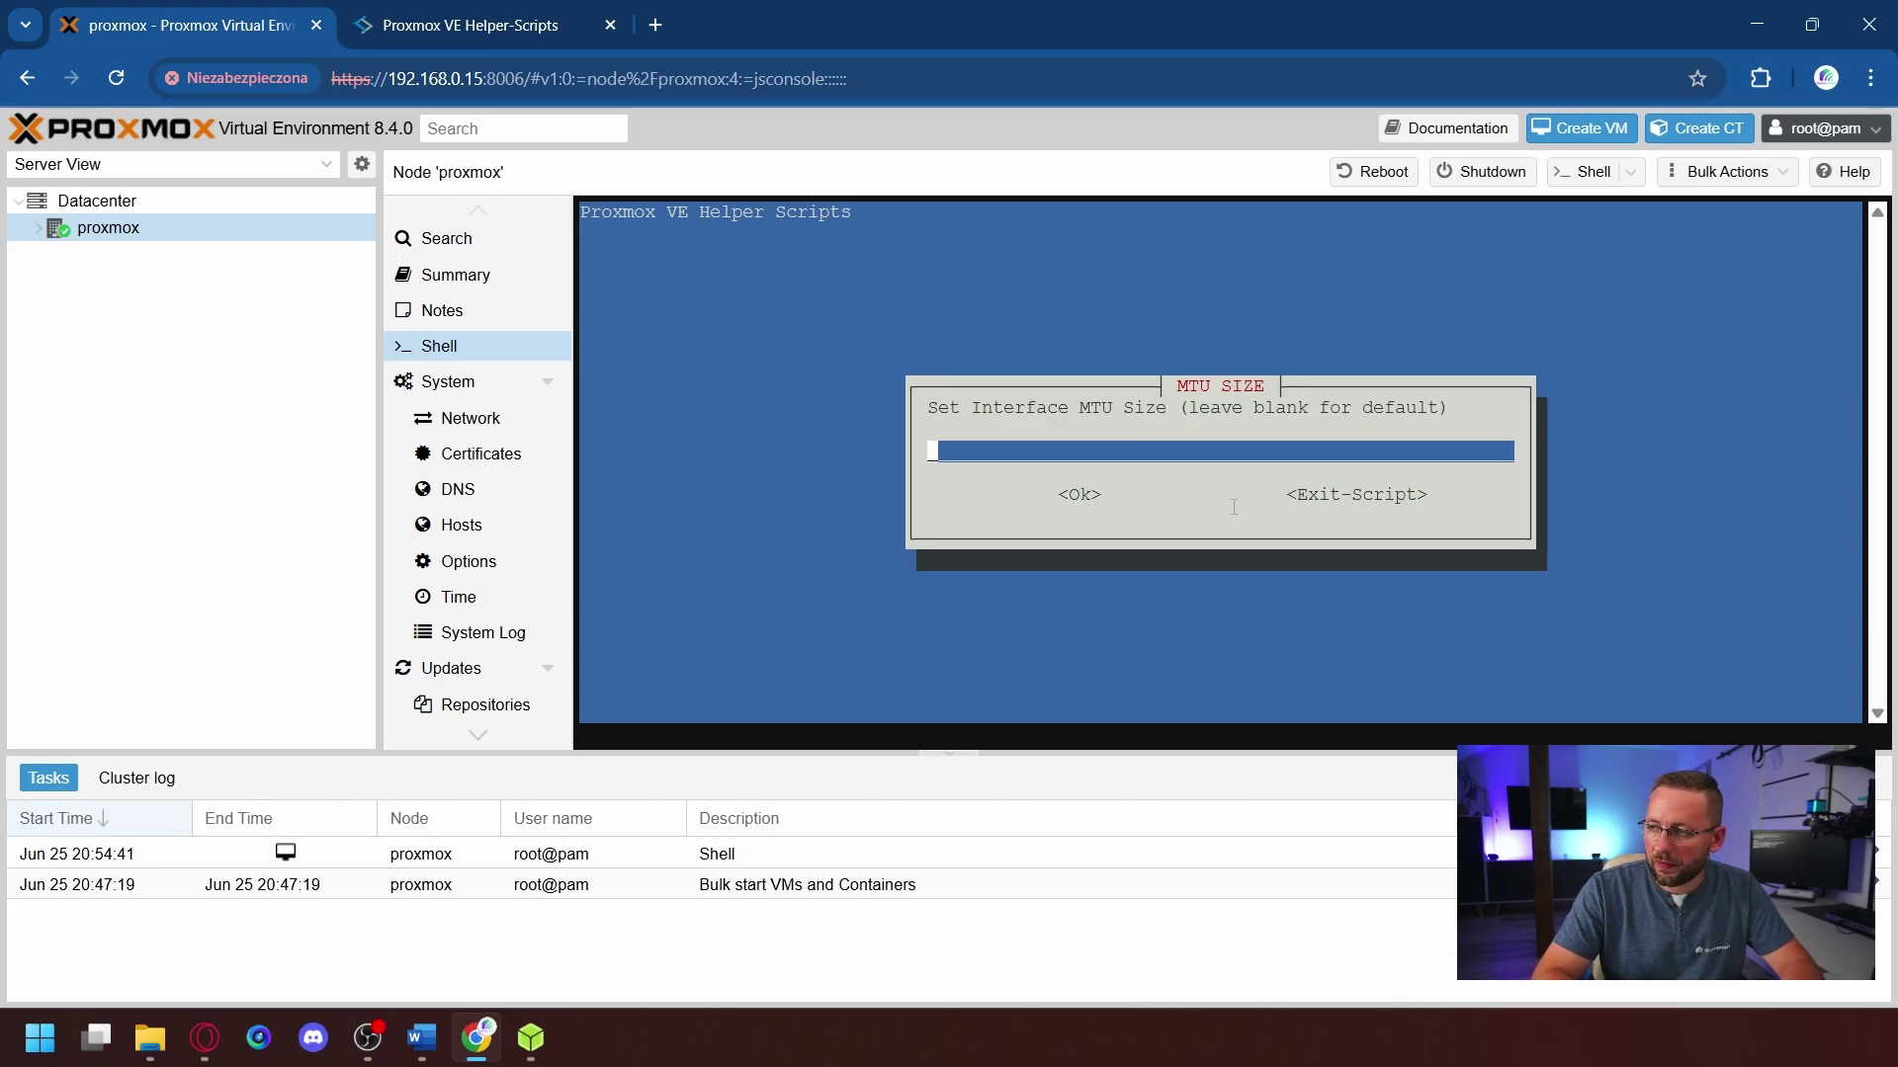
key(Return)
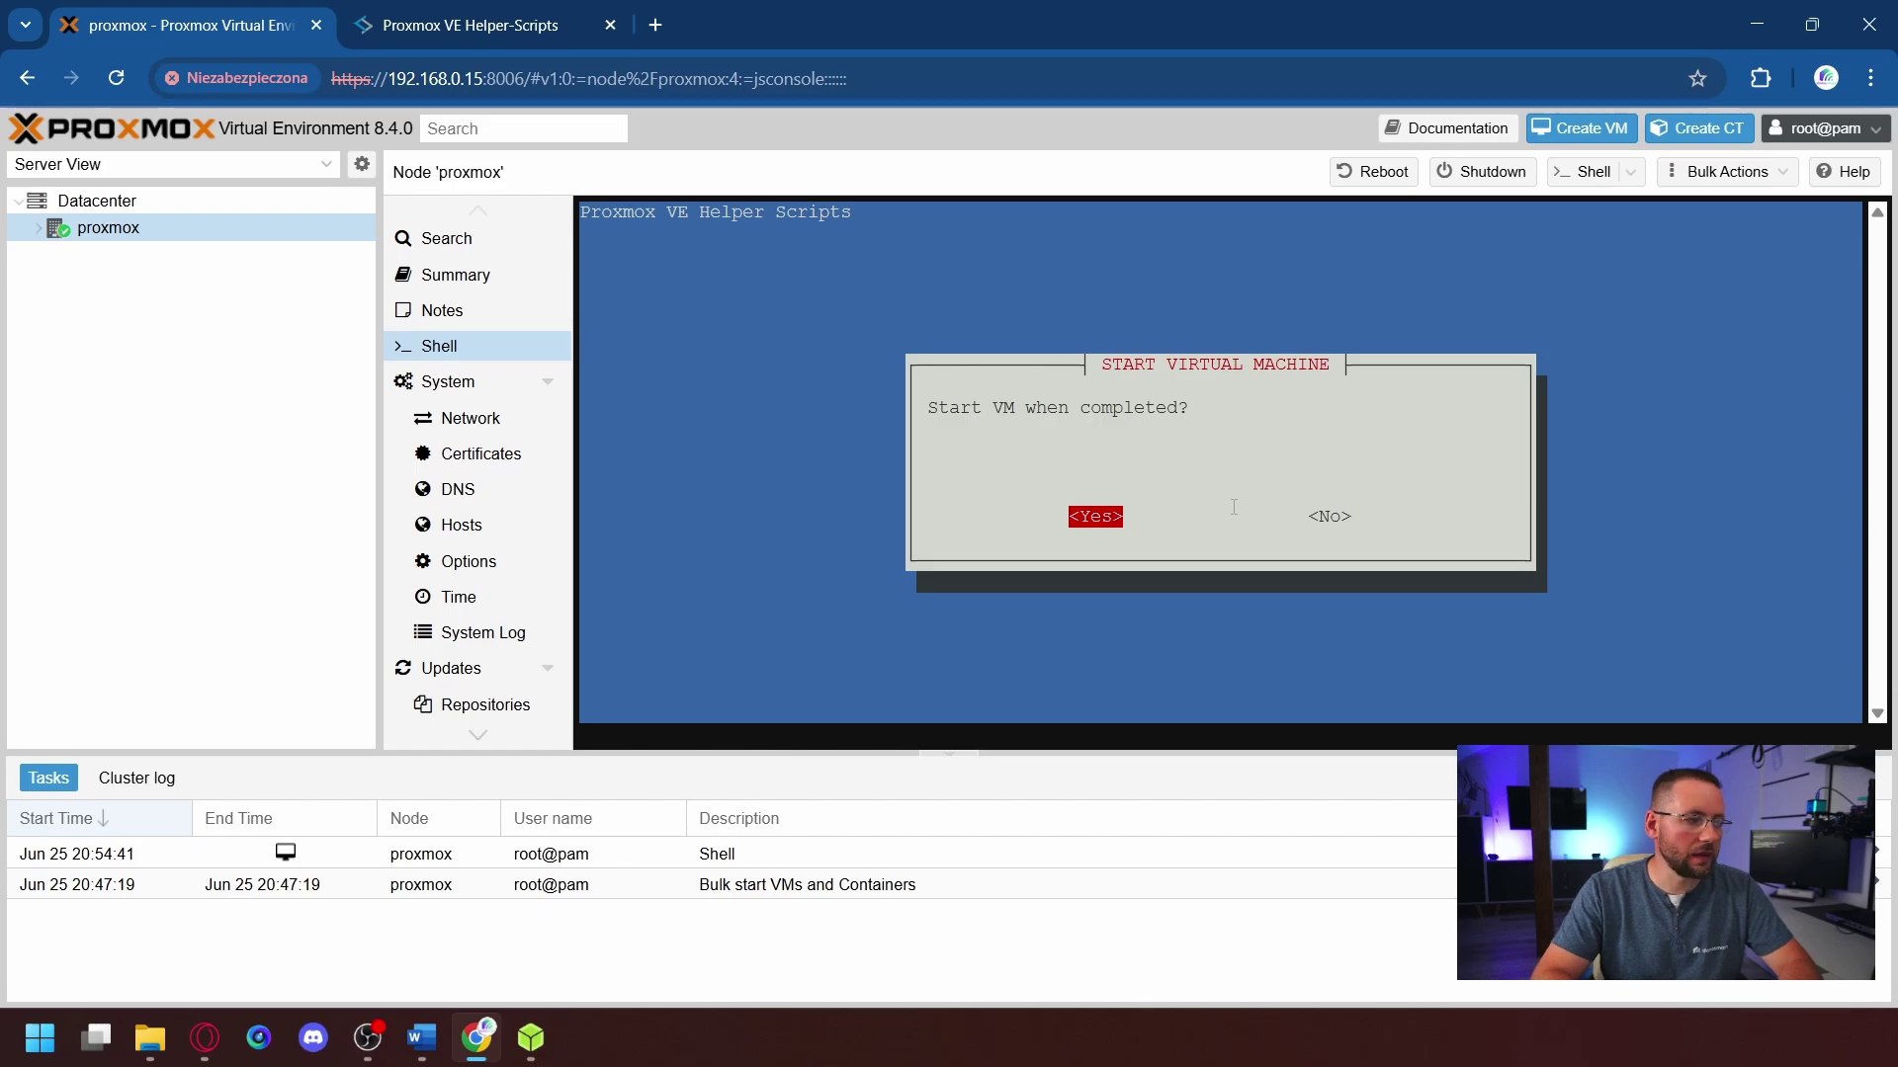
key(Return)
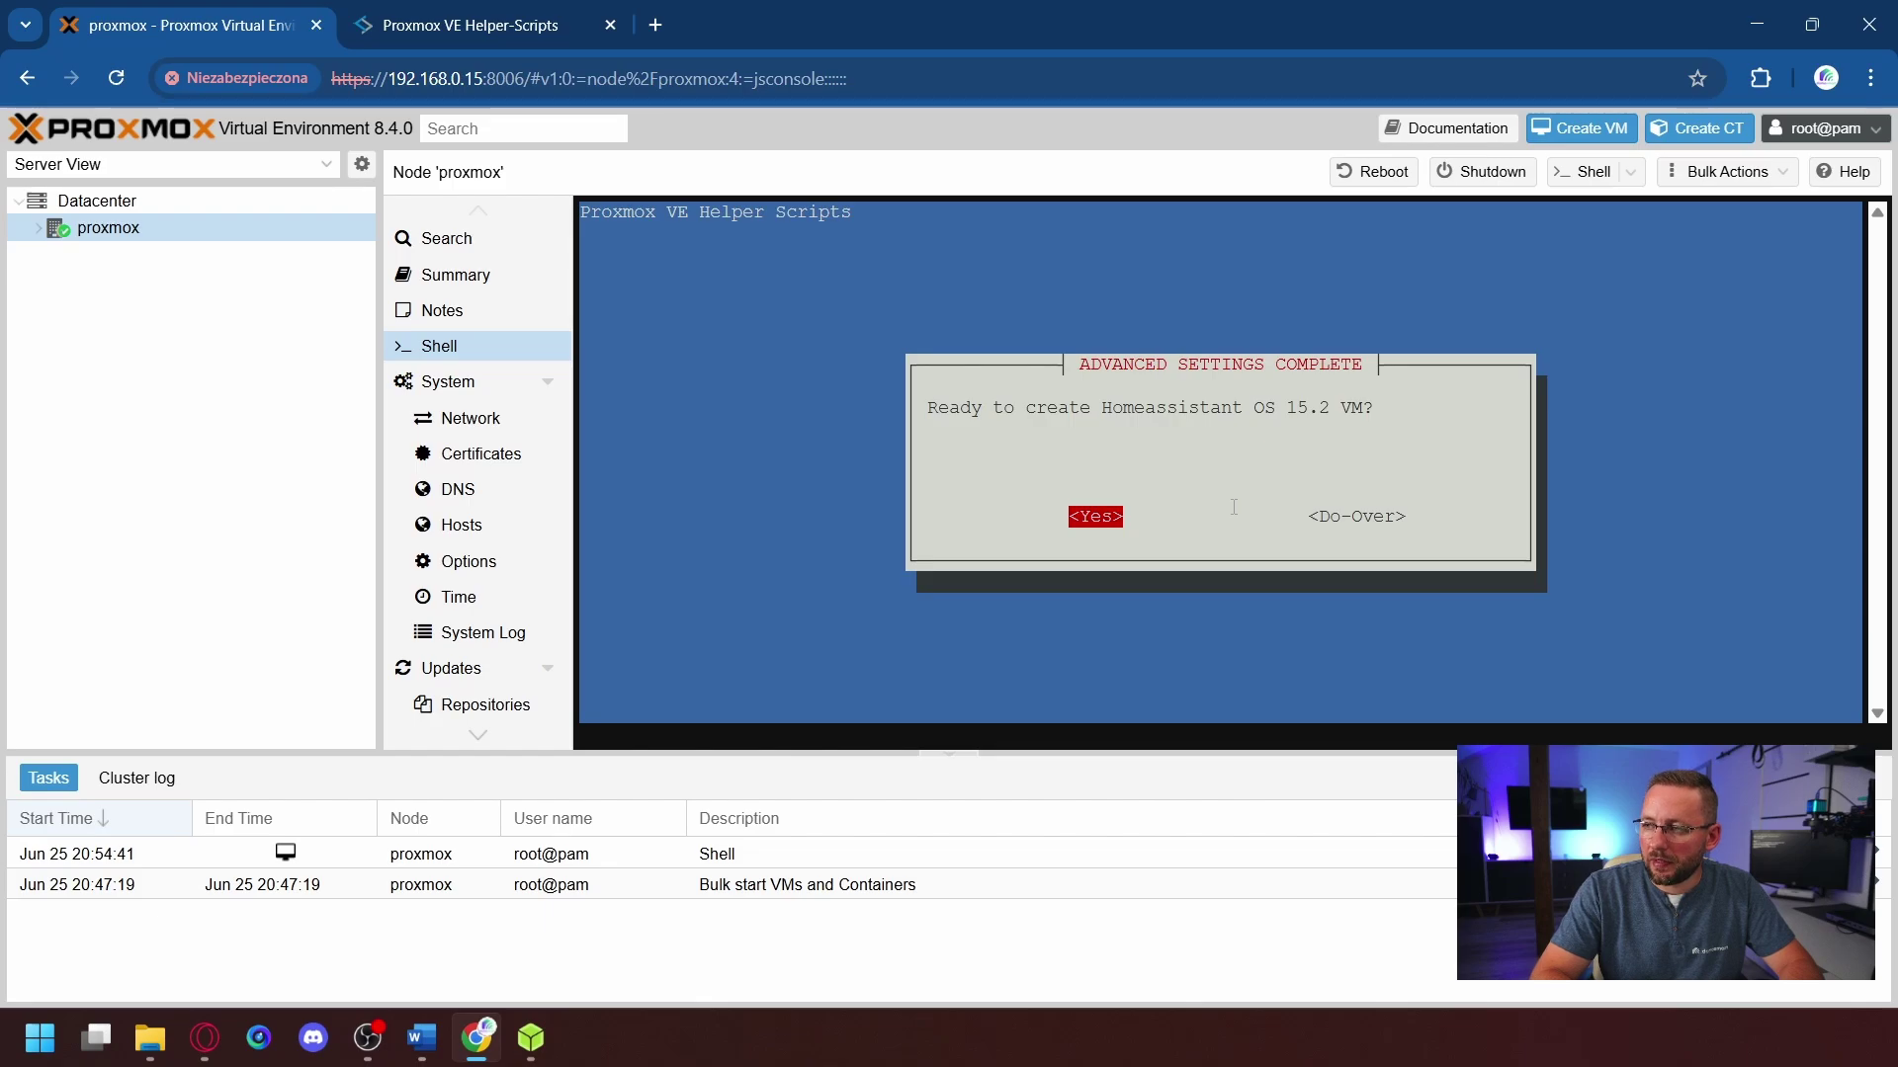
- Confirm creating the Homeassistant OS 15.2 VM, then expand the proxmox node to show VM 100
key(Return)
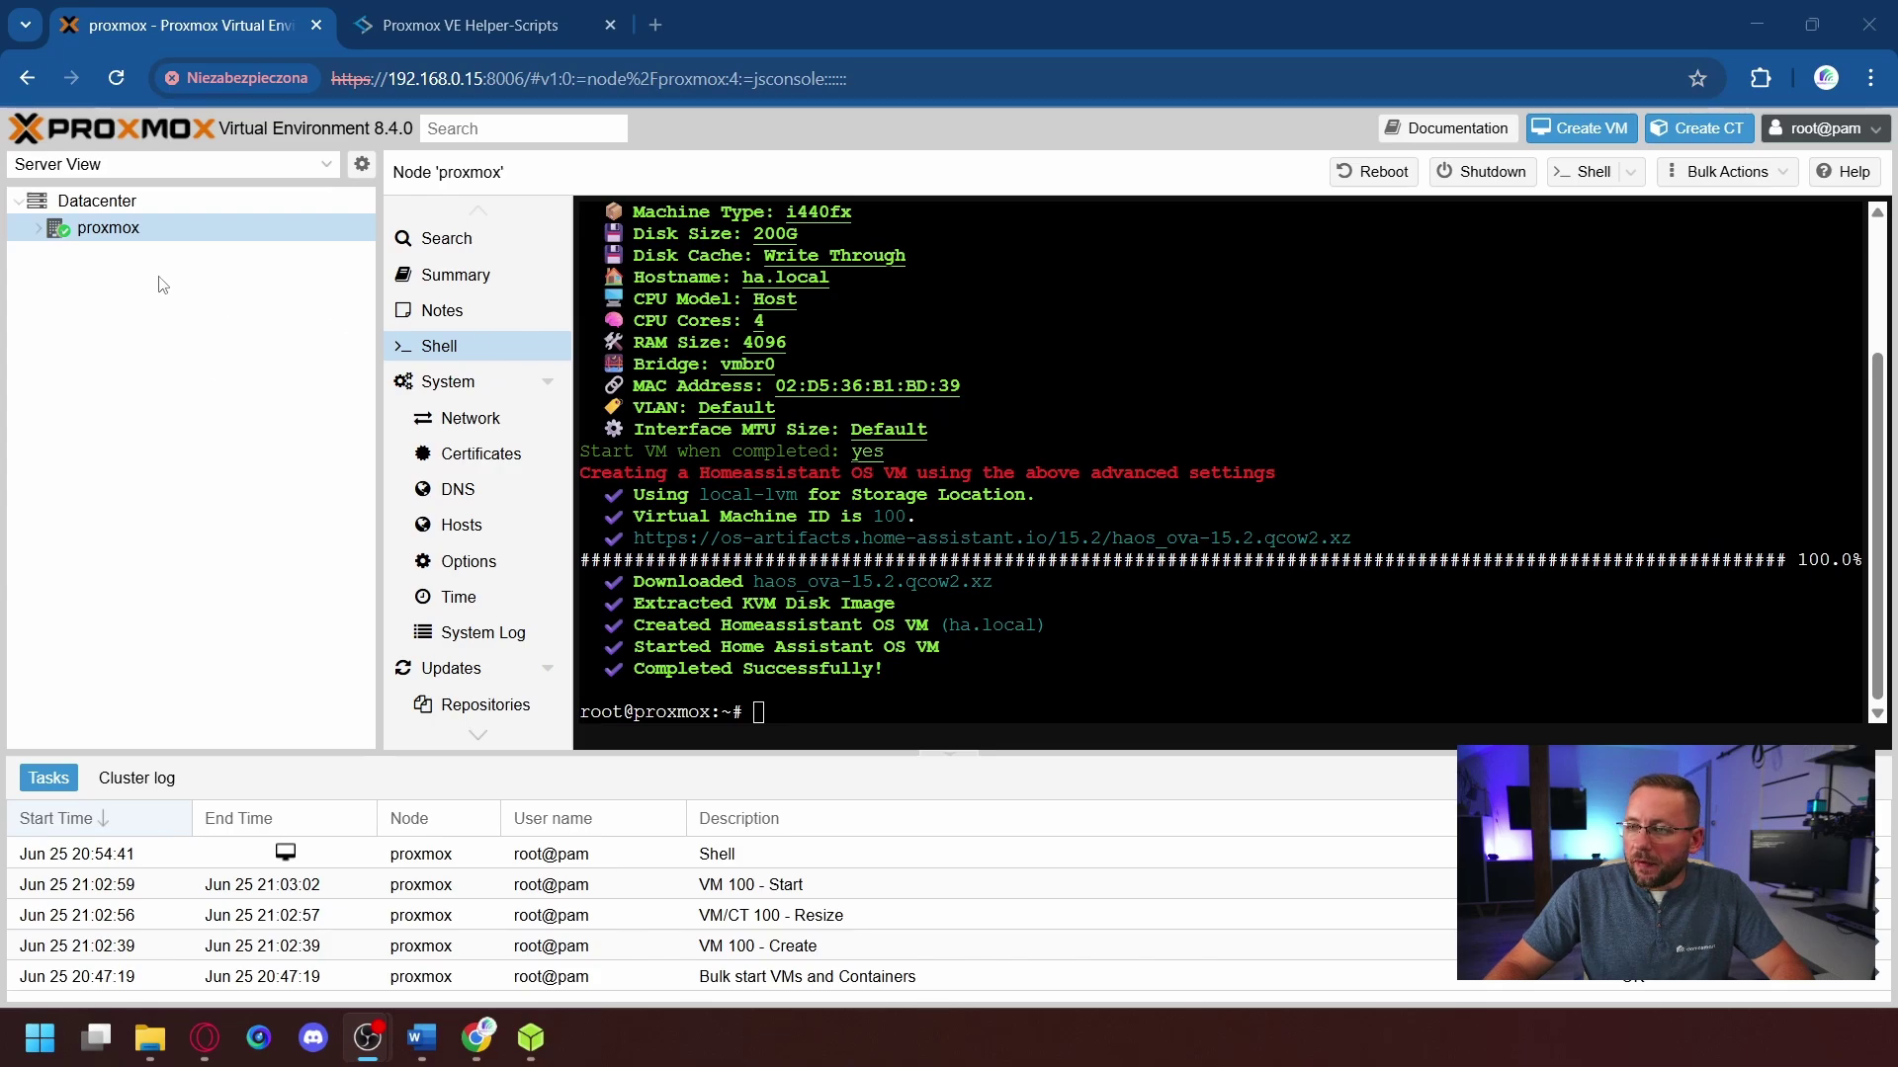
click(40, 232)
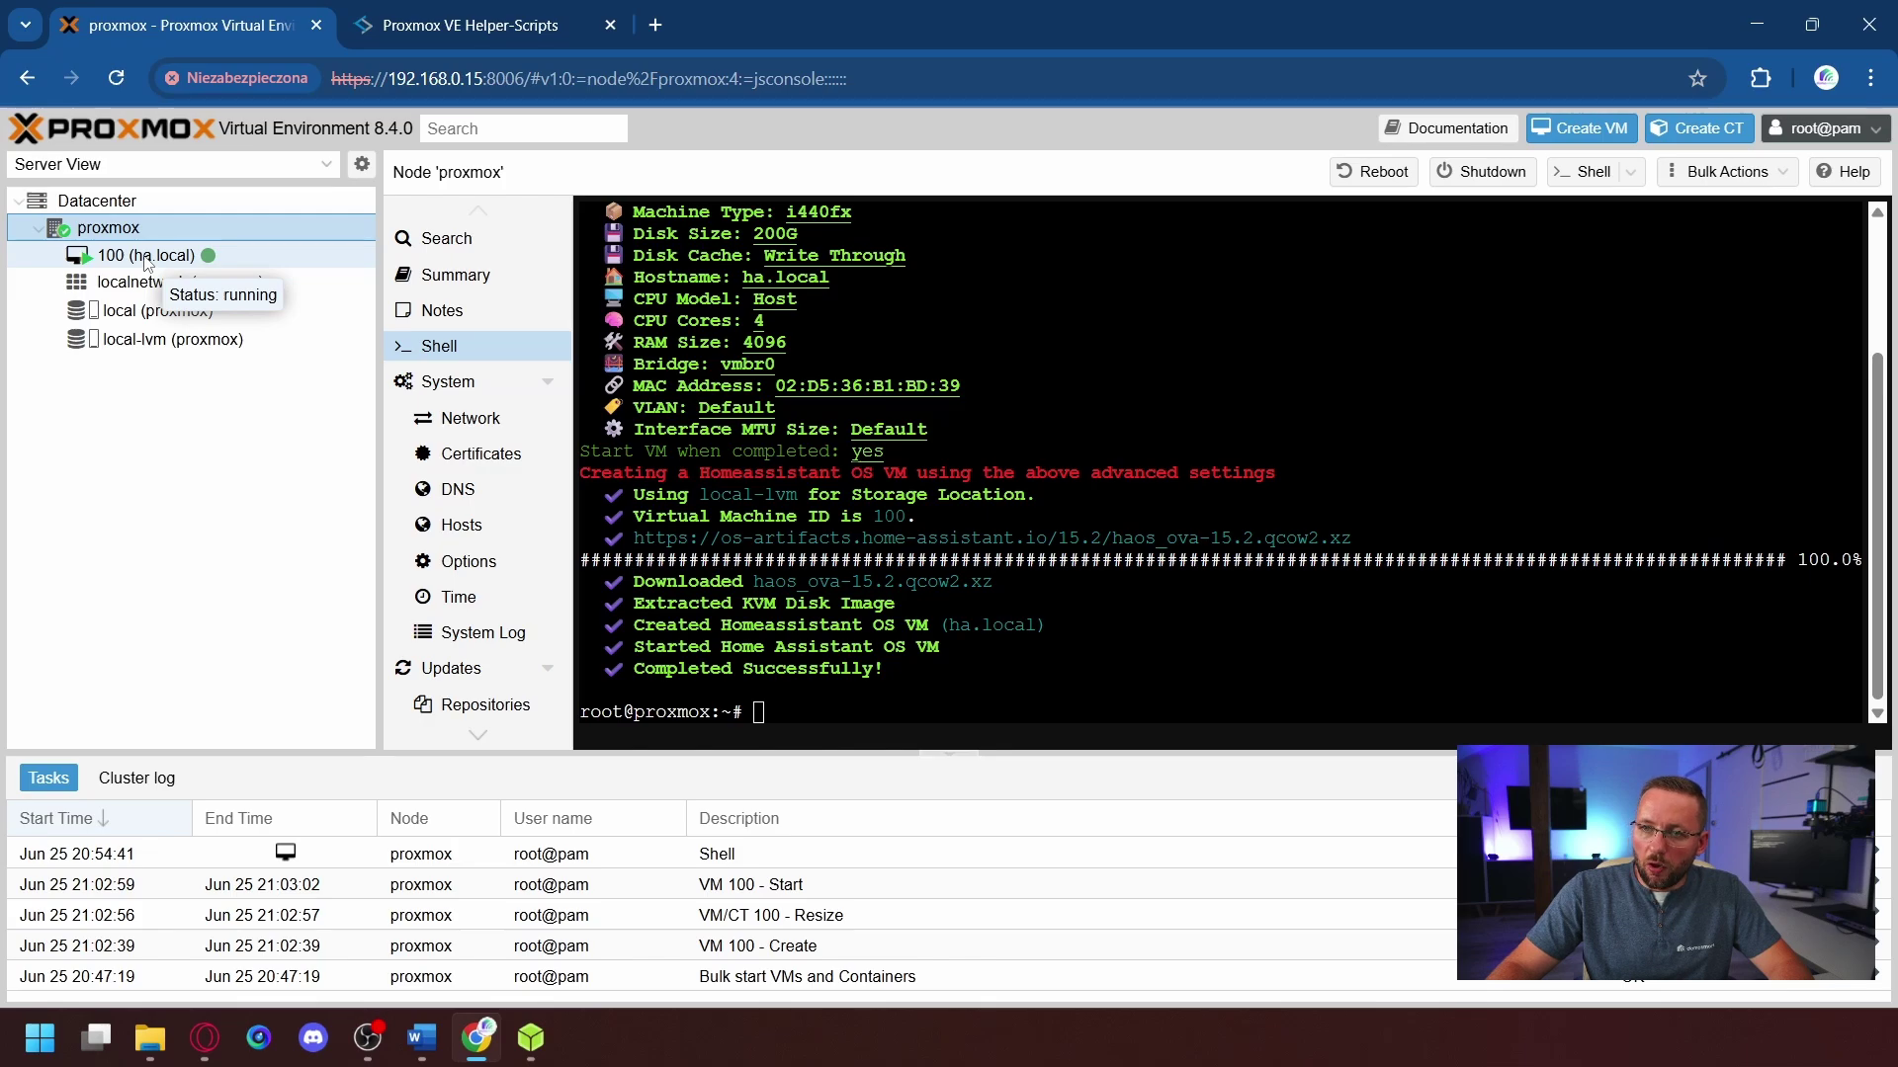
- Check VM 100 (ha.local)'s Summary, then open its console showing the Home Assistant CLI
click(146, 259)
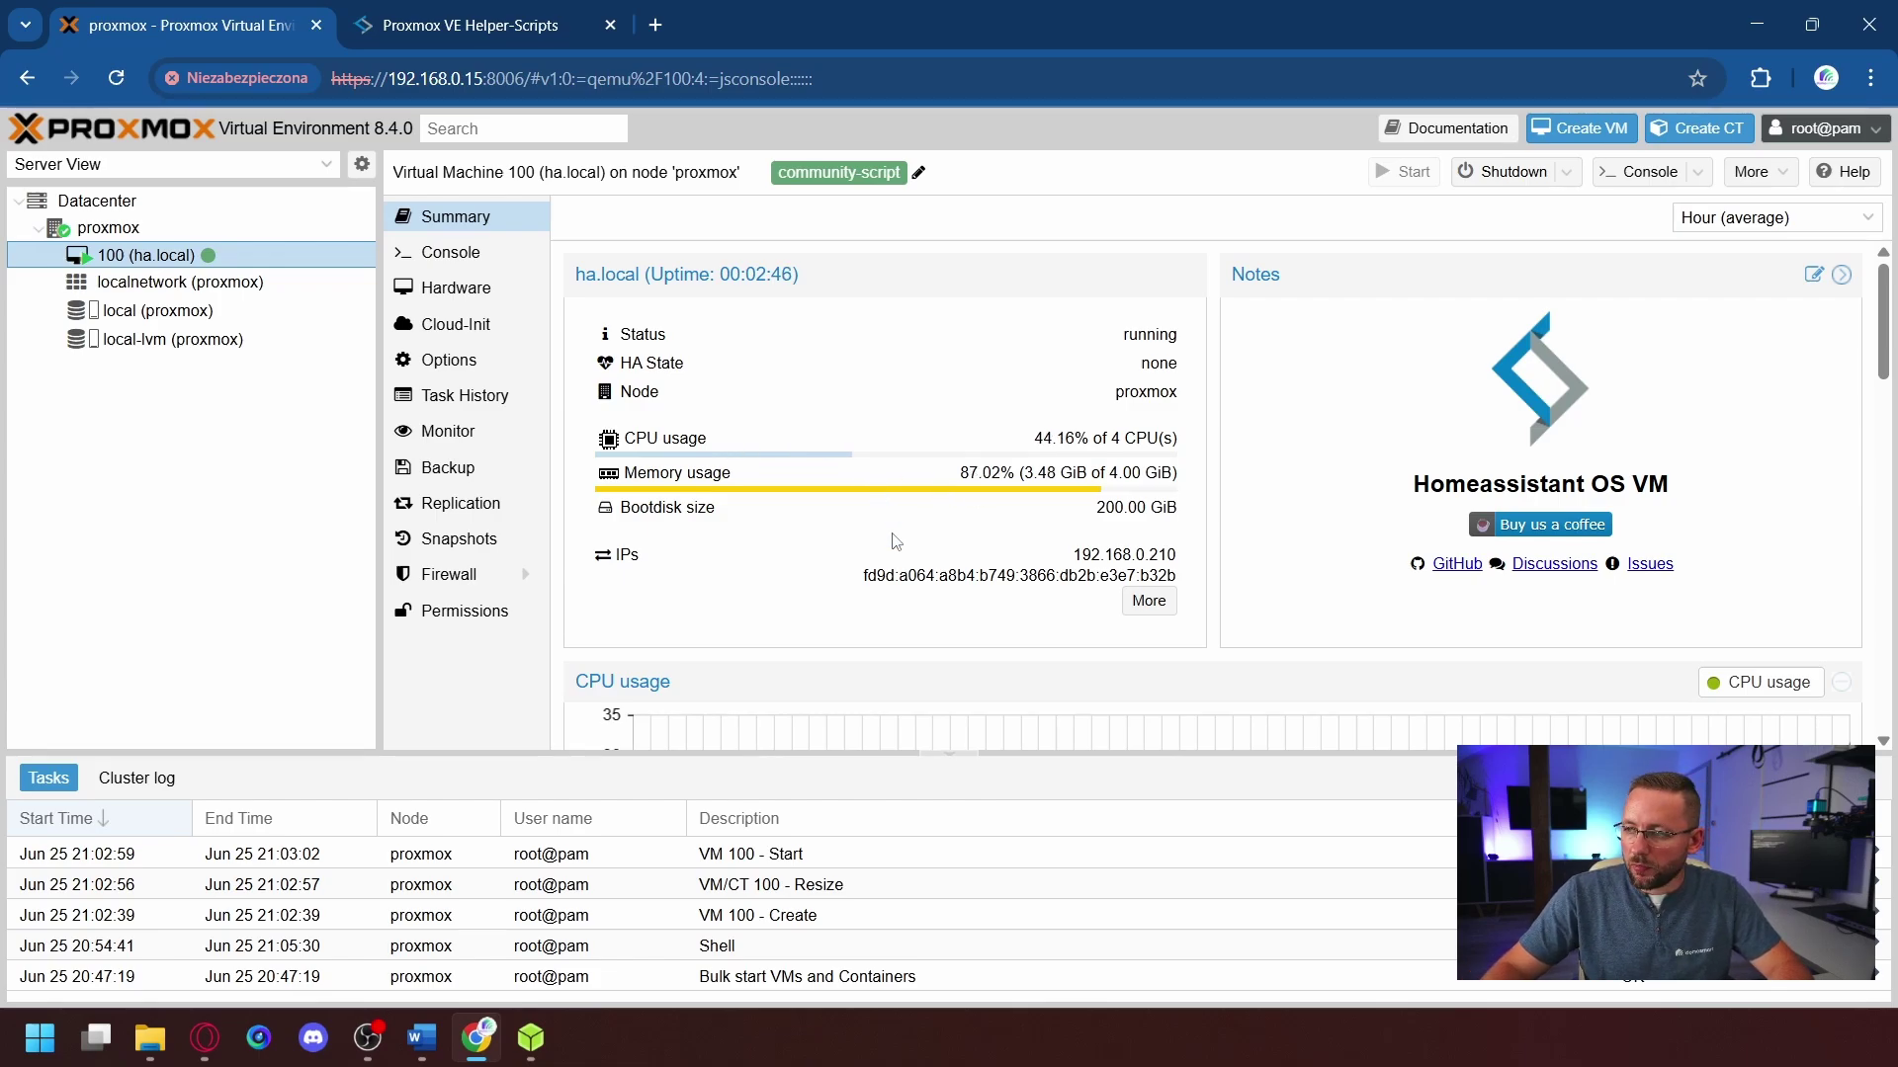
scroll(896, 540, down, 12)
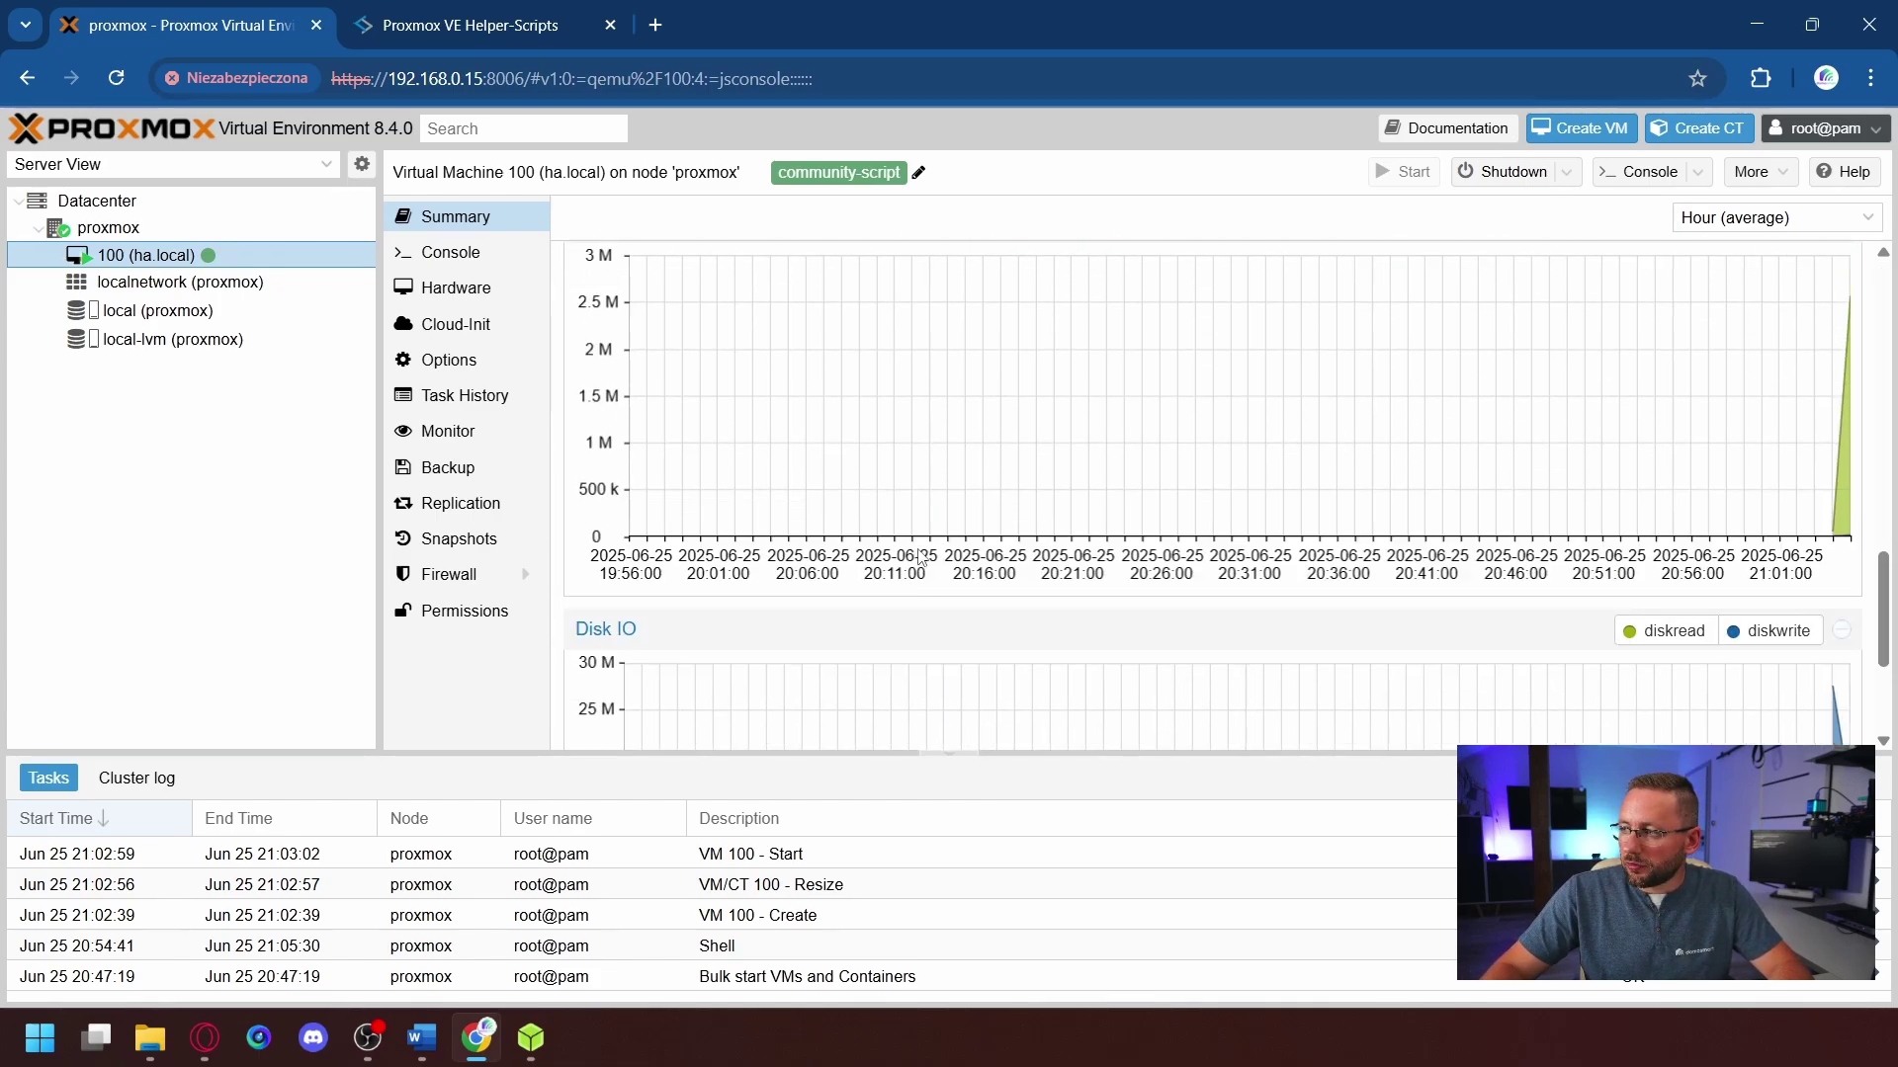
scroll(919, 558, up, 10)
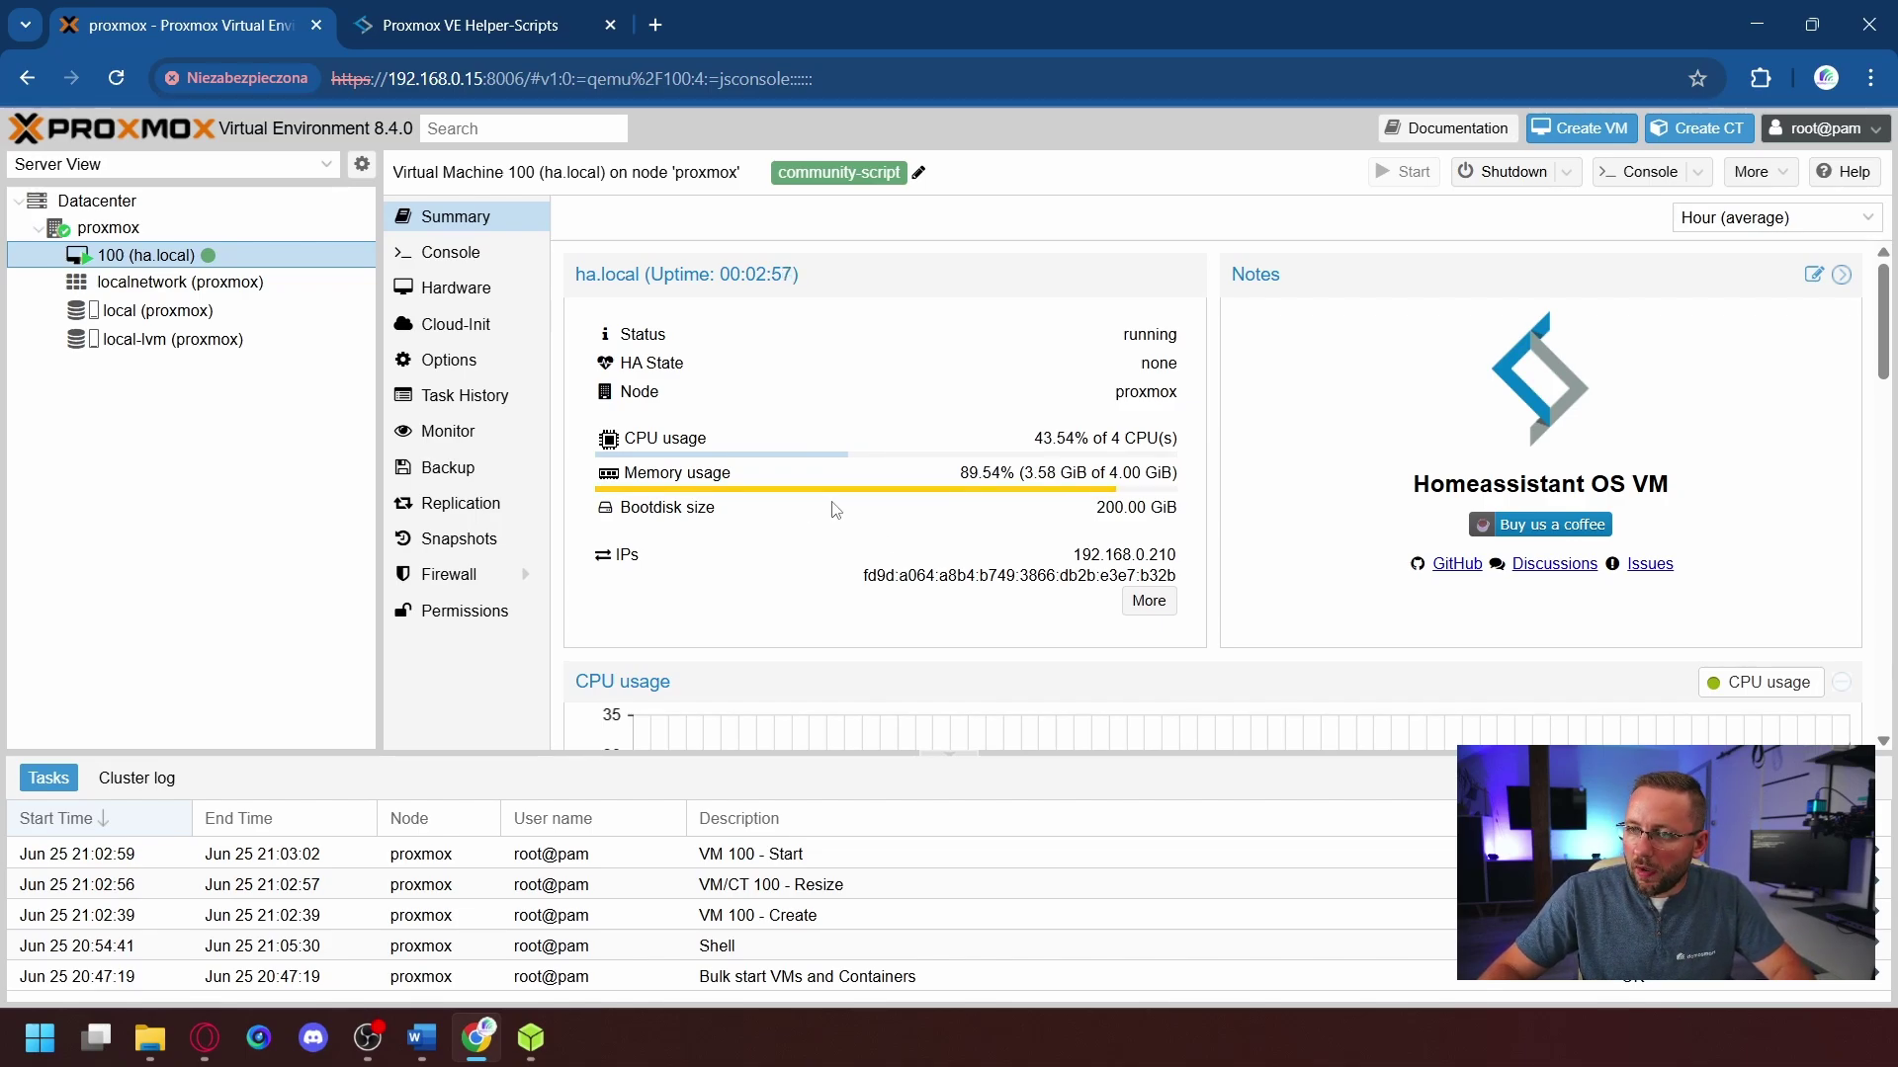
click(452, 255)
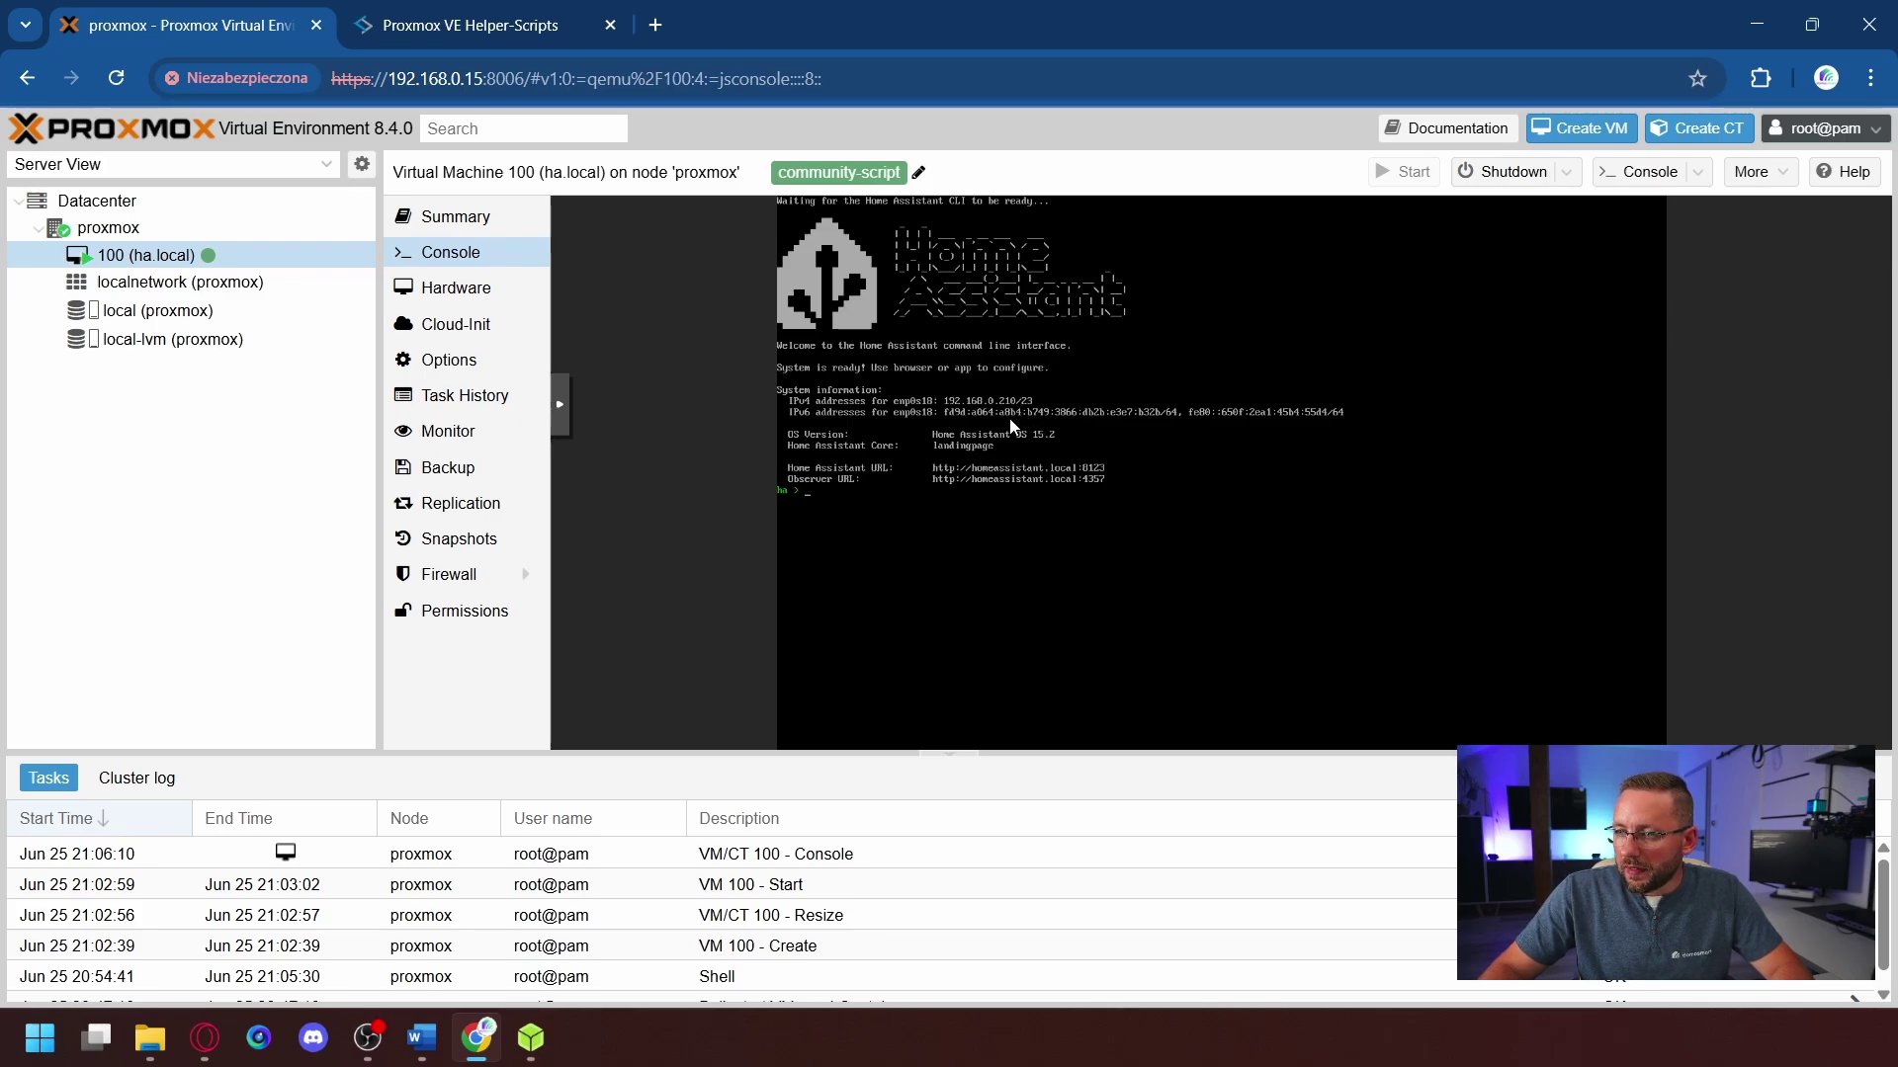
- Load 192.168.0.210:8123 in a new Chrome tab and start creating a smart home
click(655, 25)
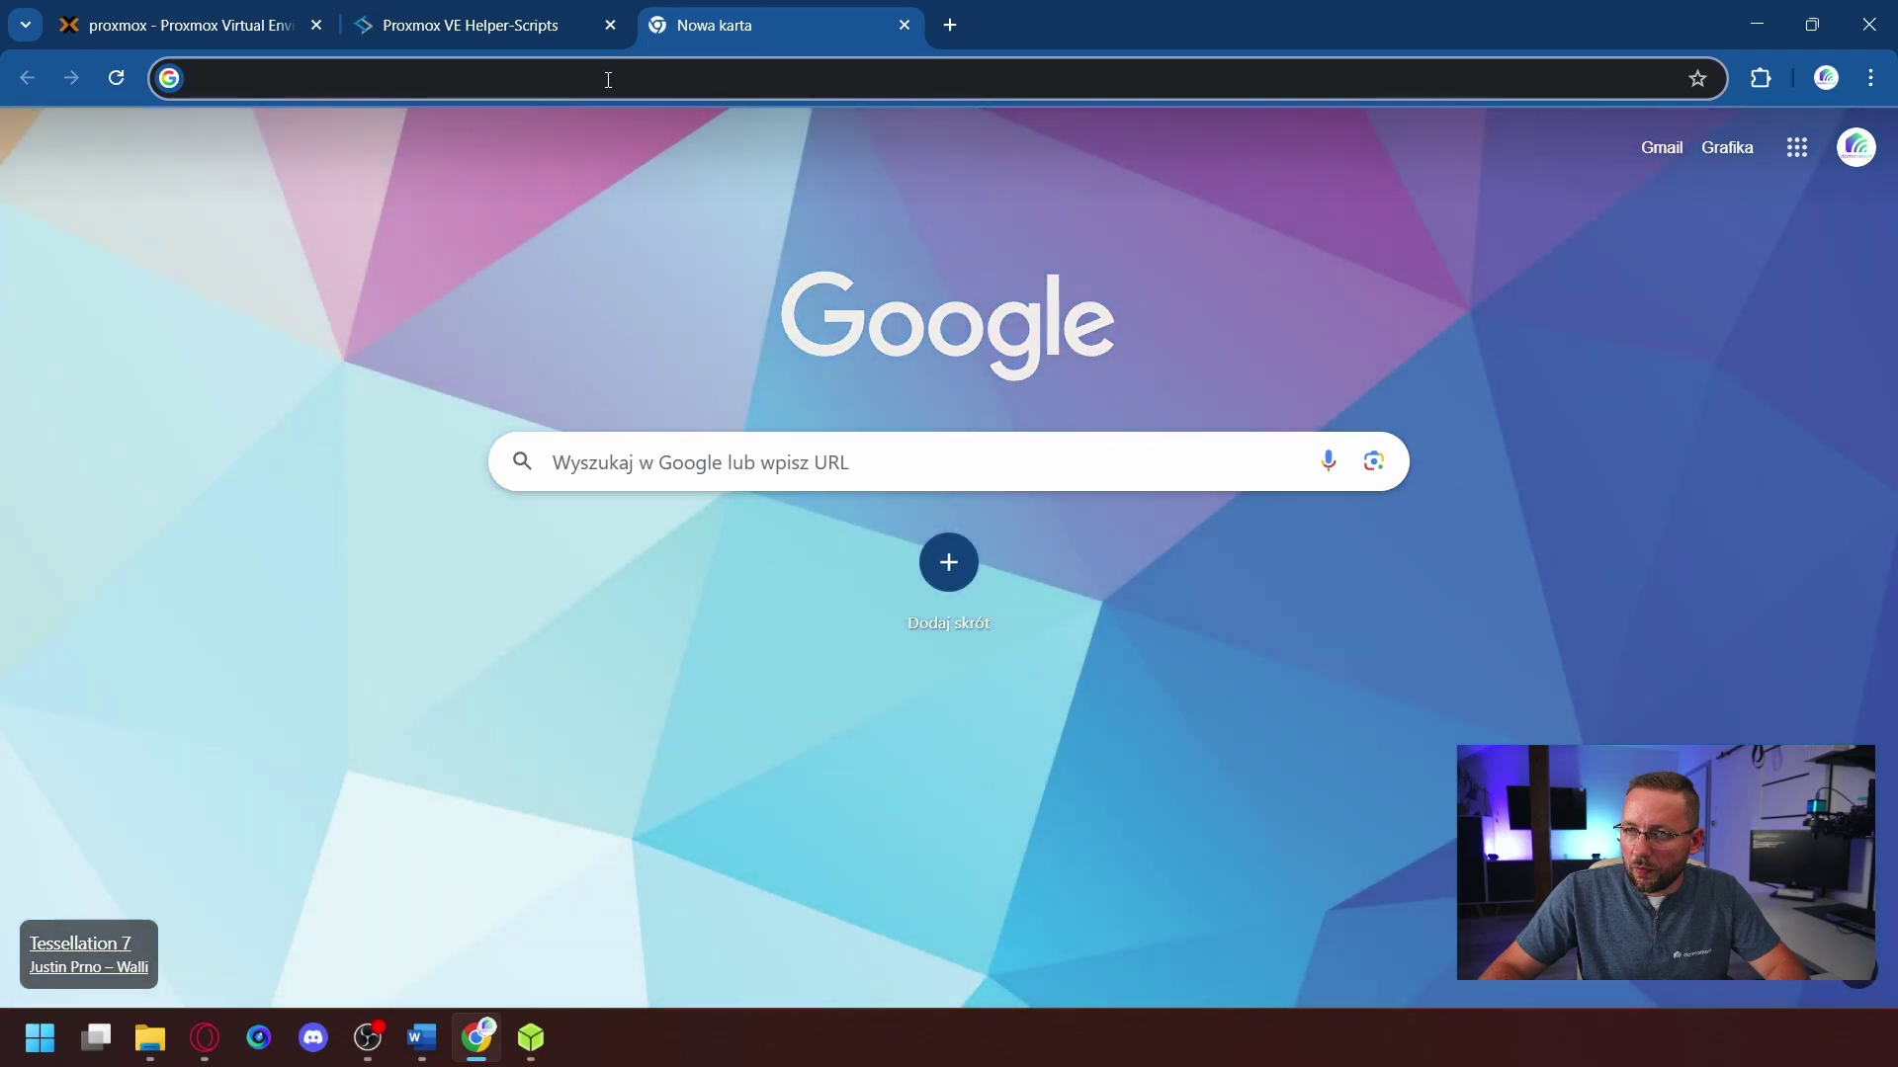
click(608, 79)
text(19)
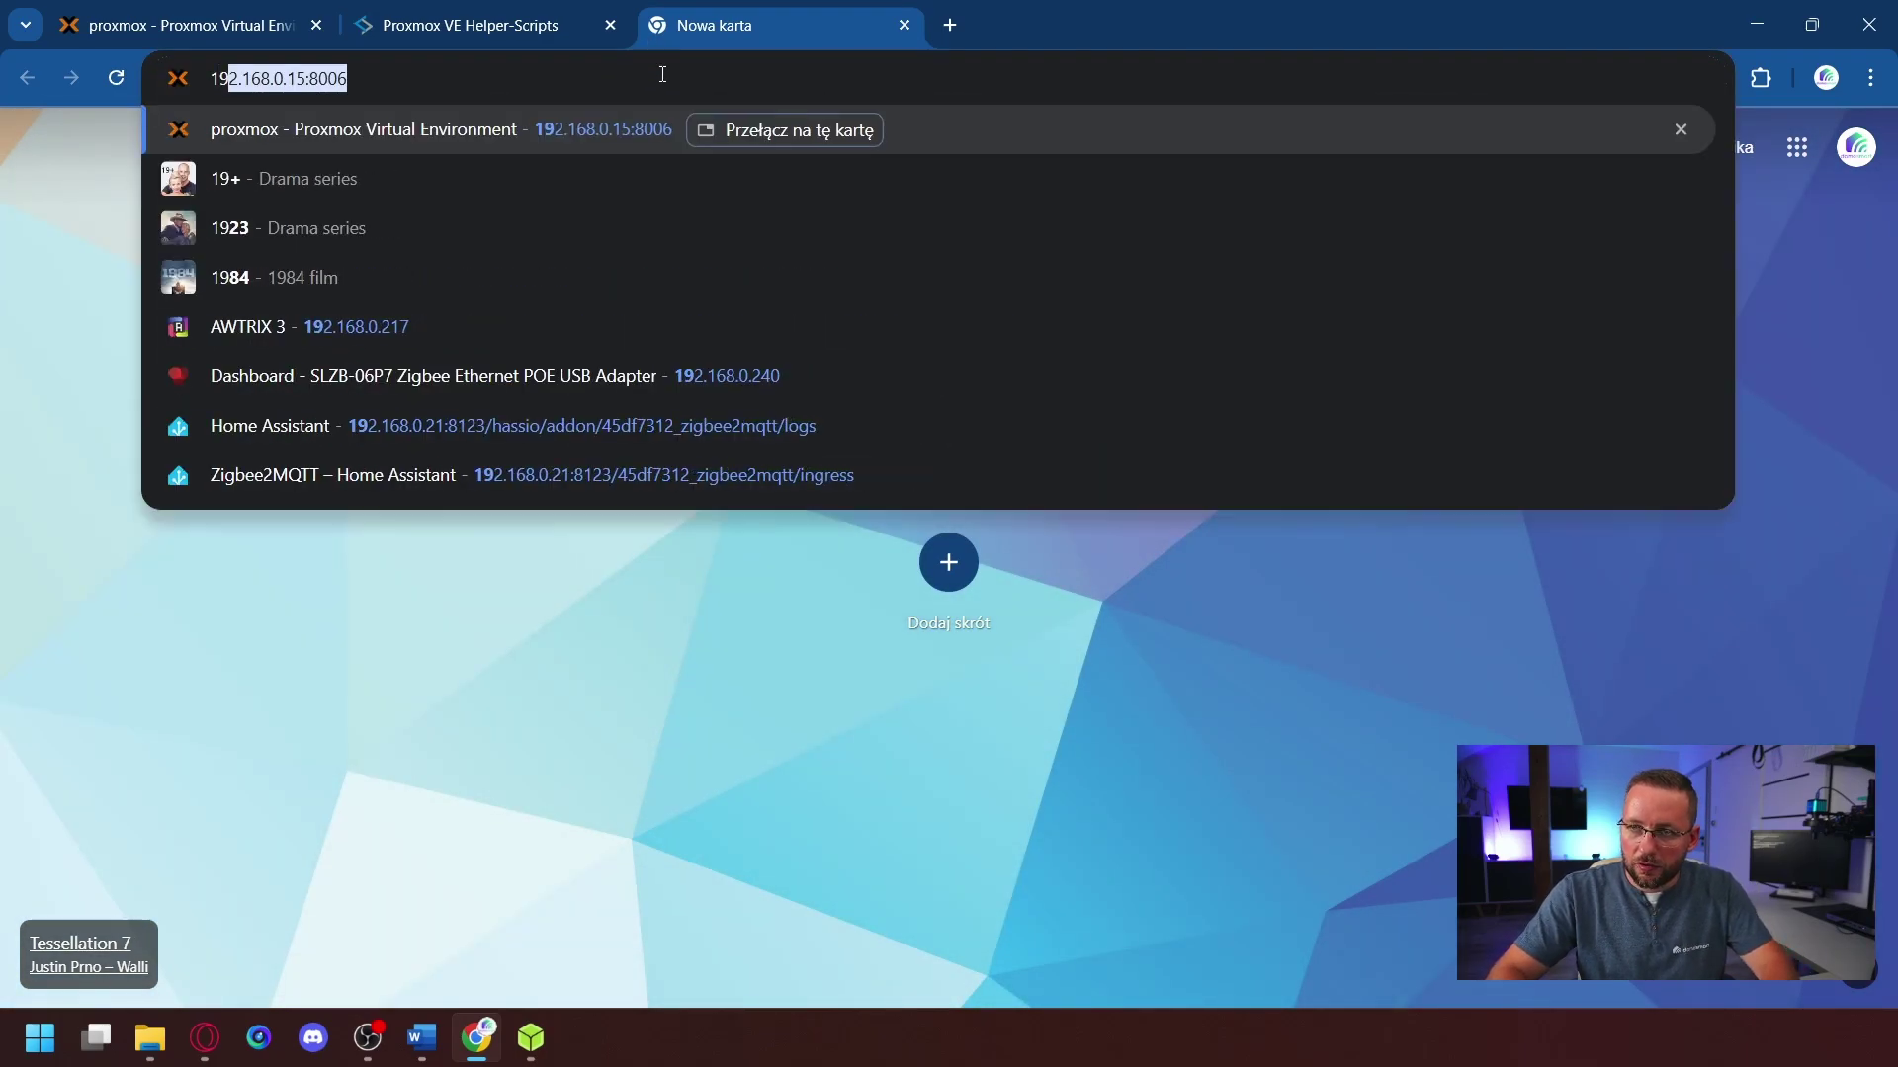
text(2.168.0.)
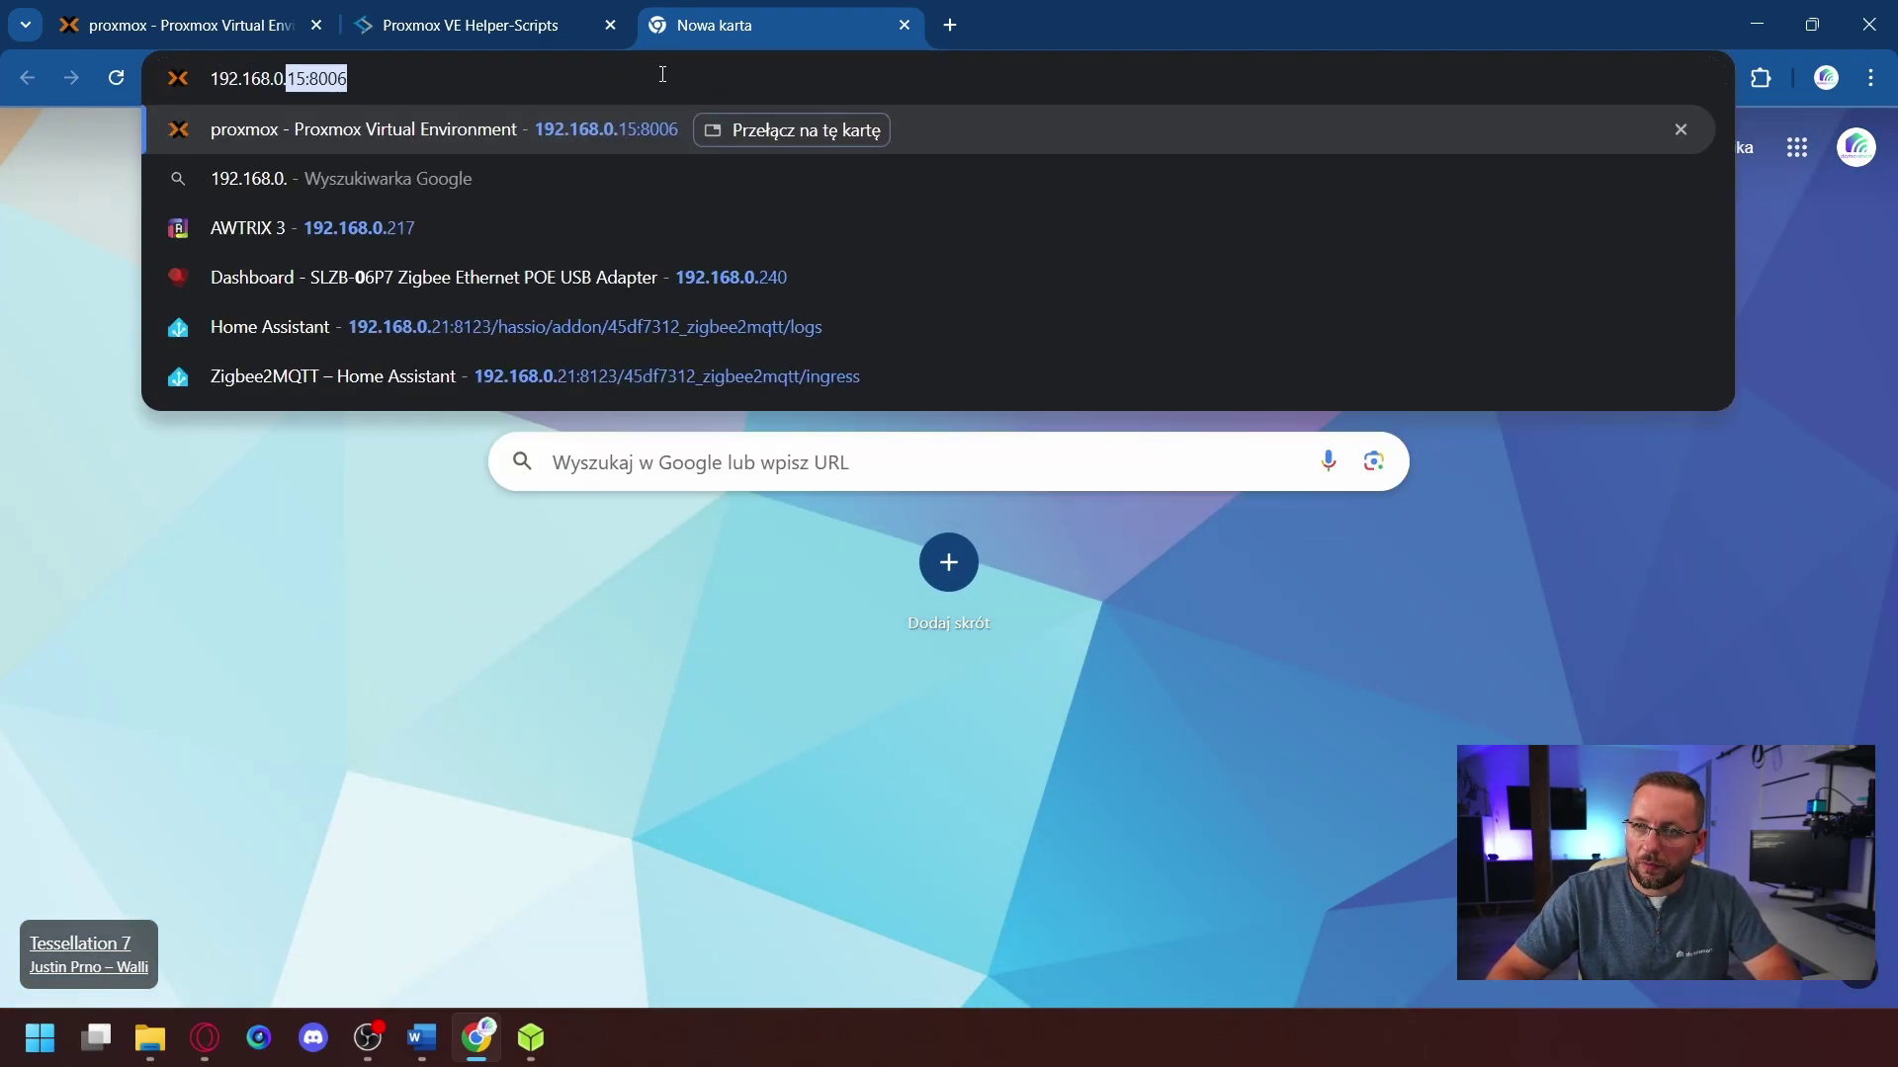
text(210)
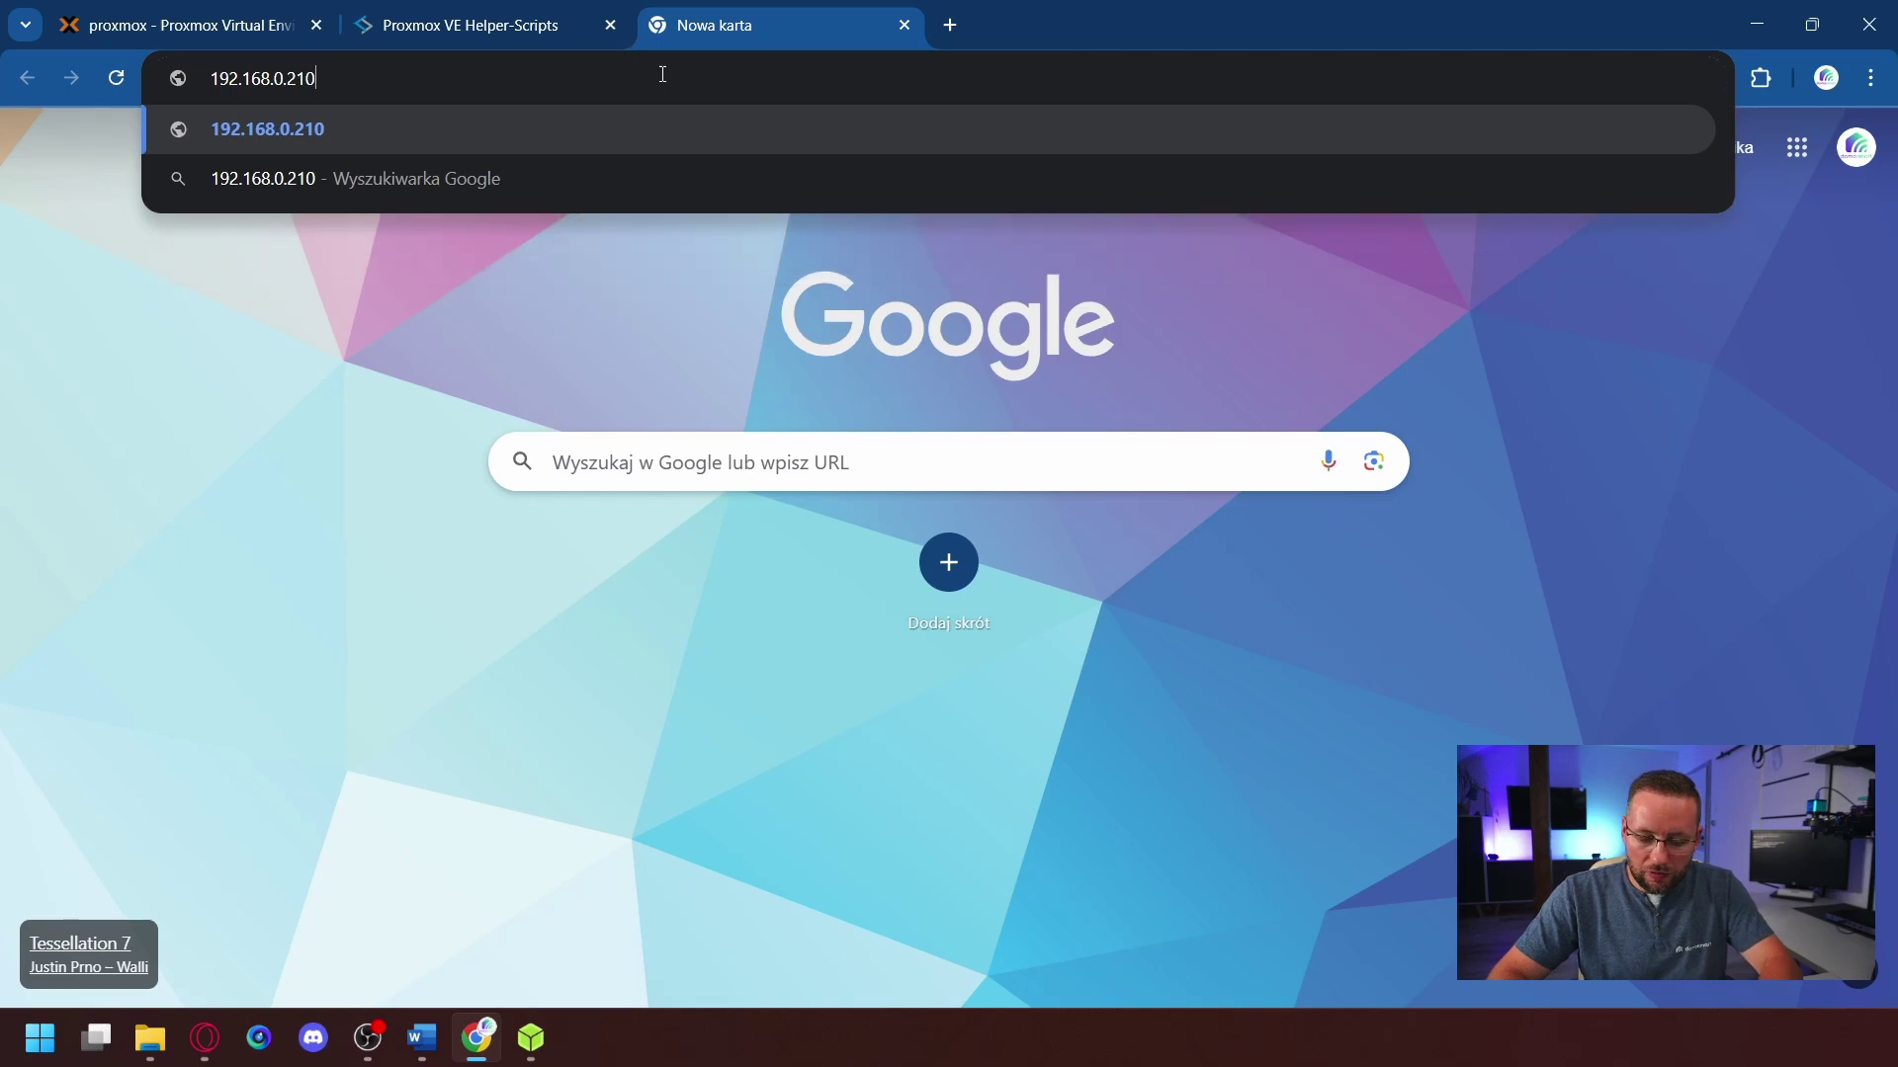
text(:8123)
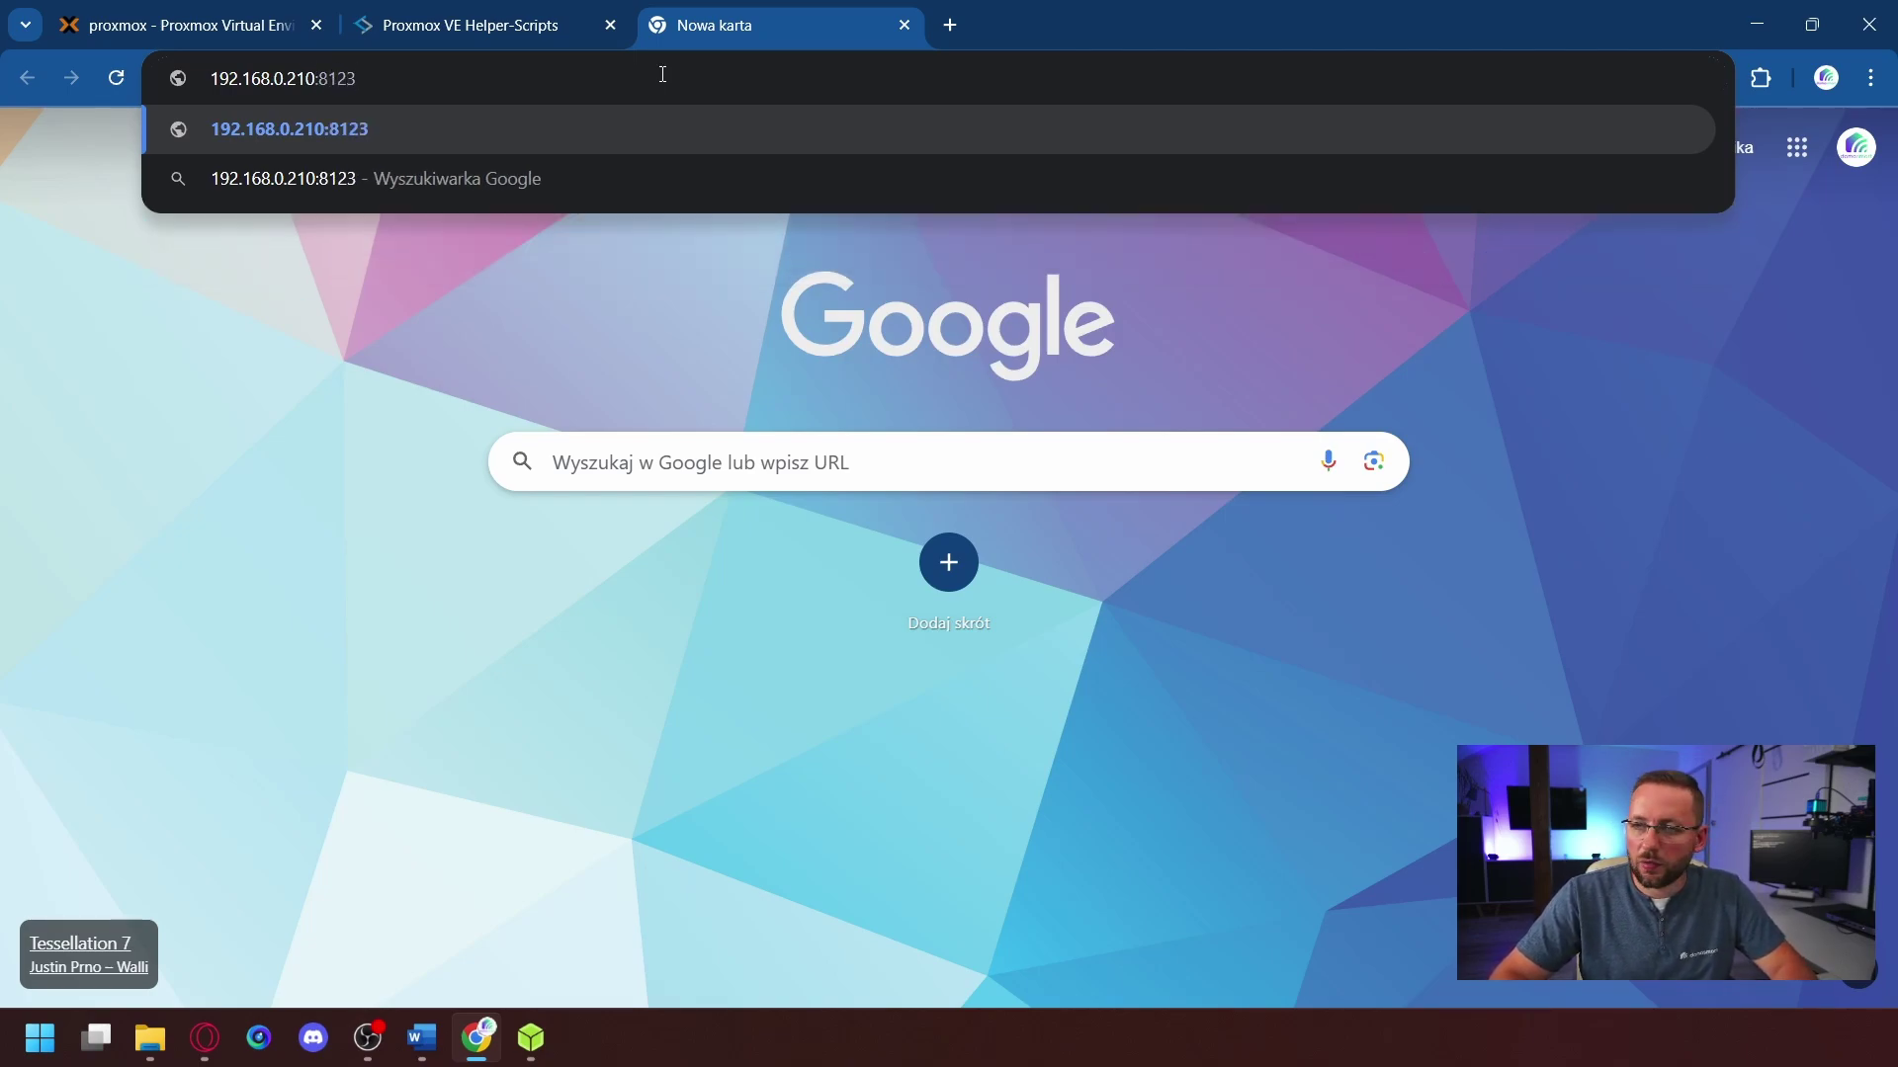
key(Return)
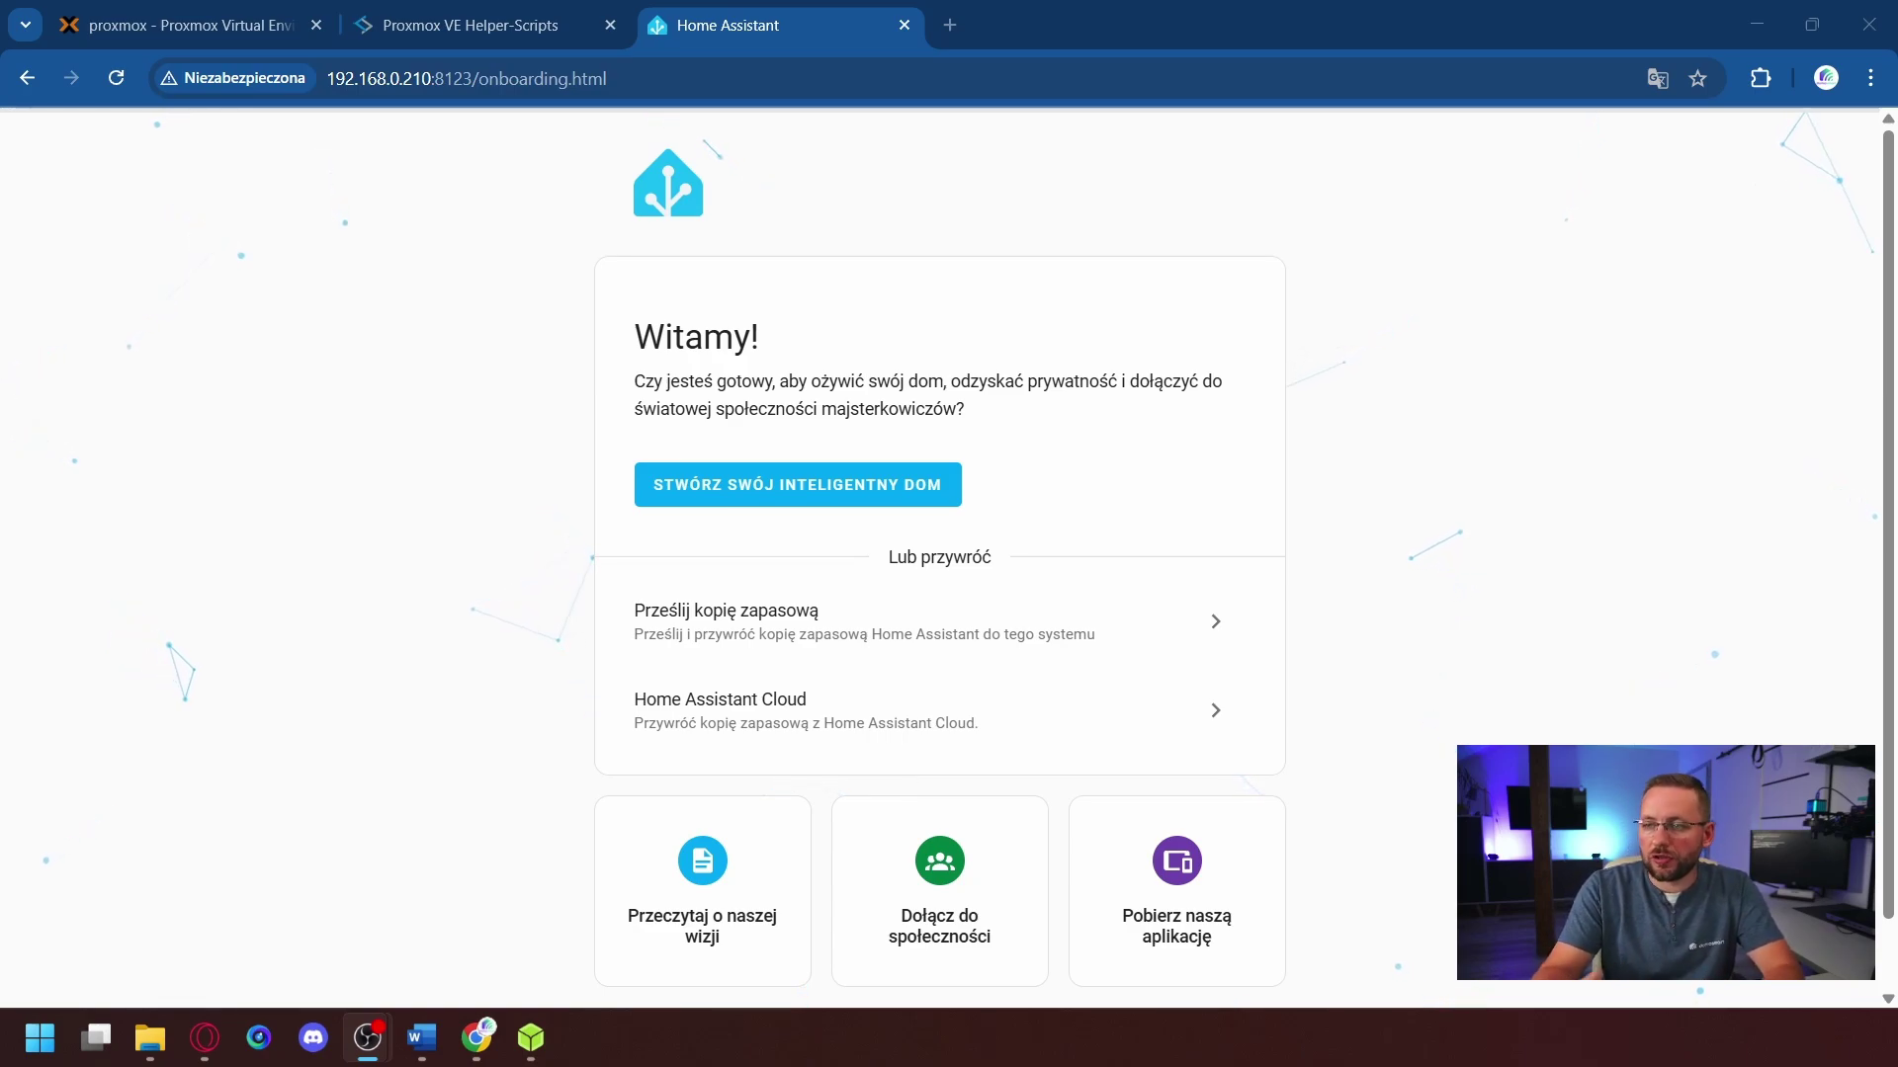
click(756, 492)
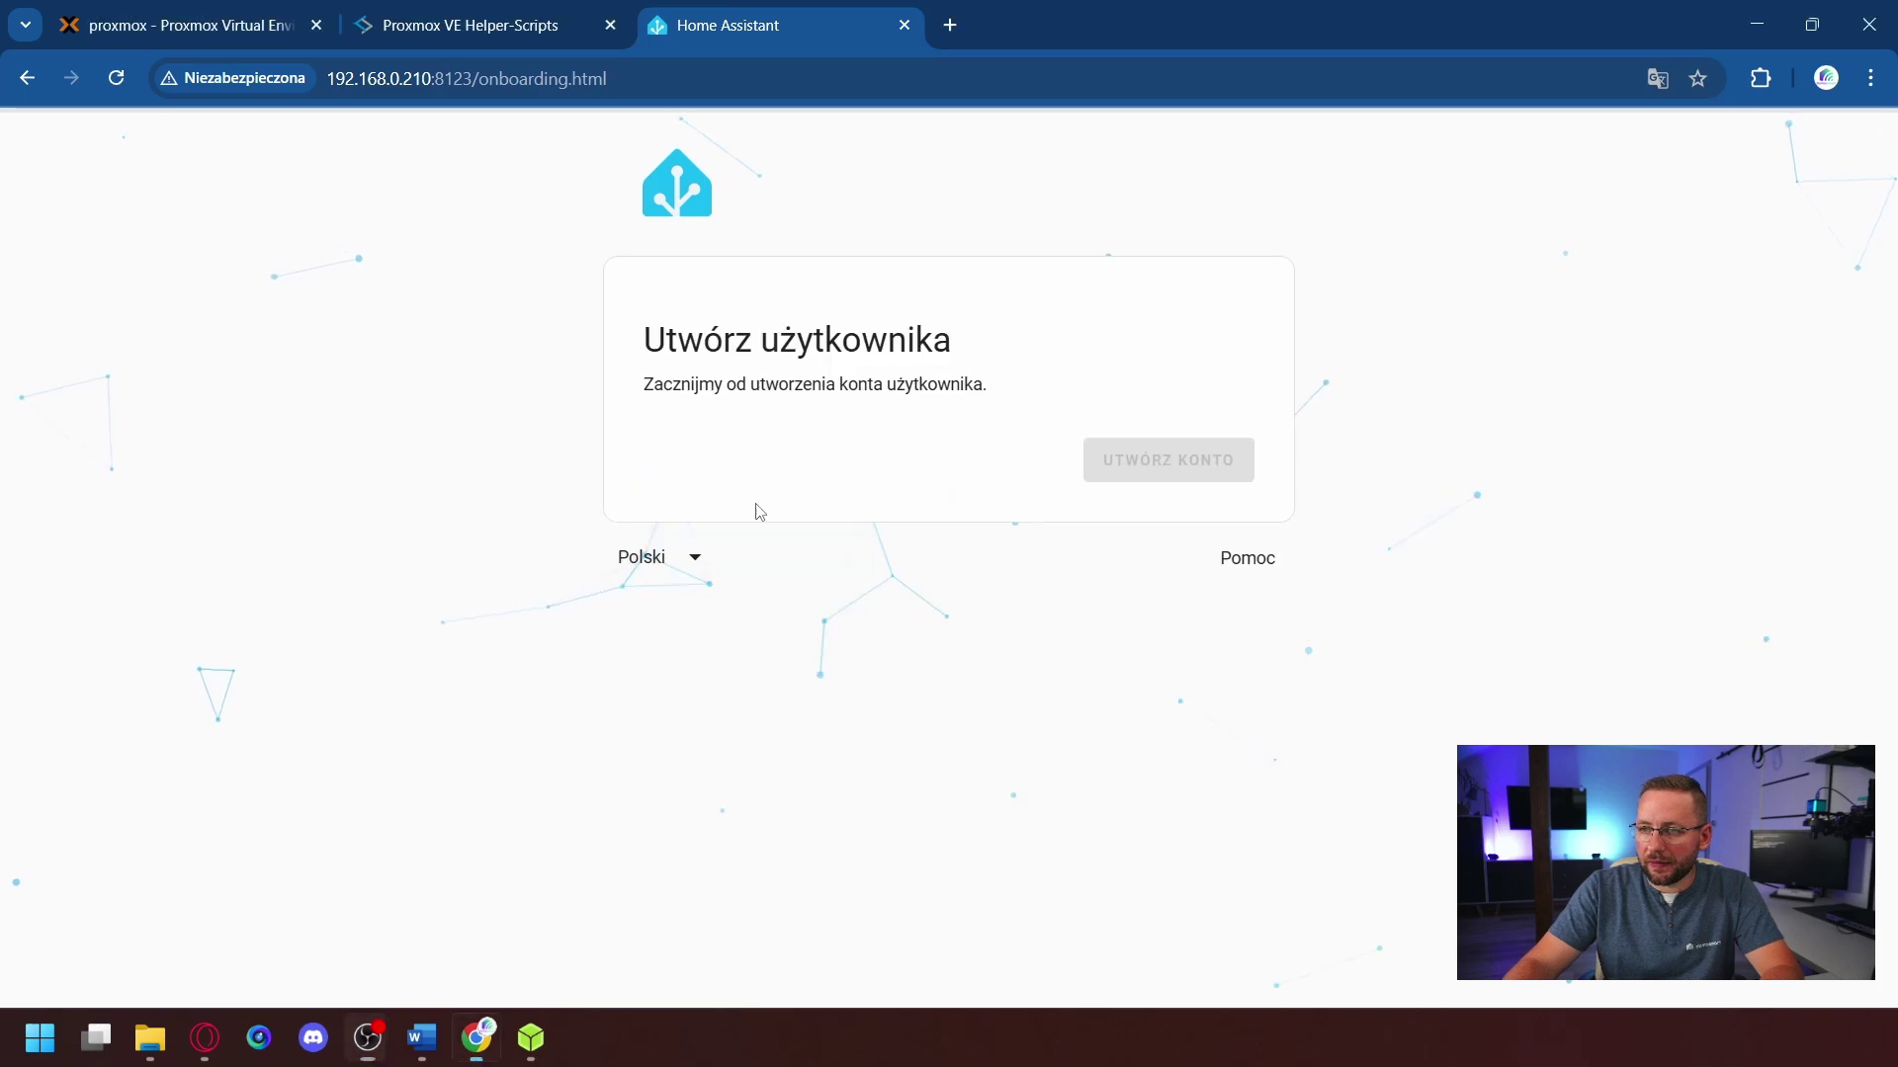